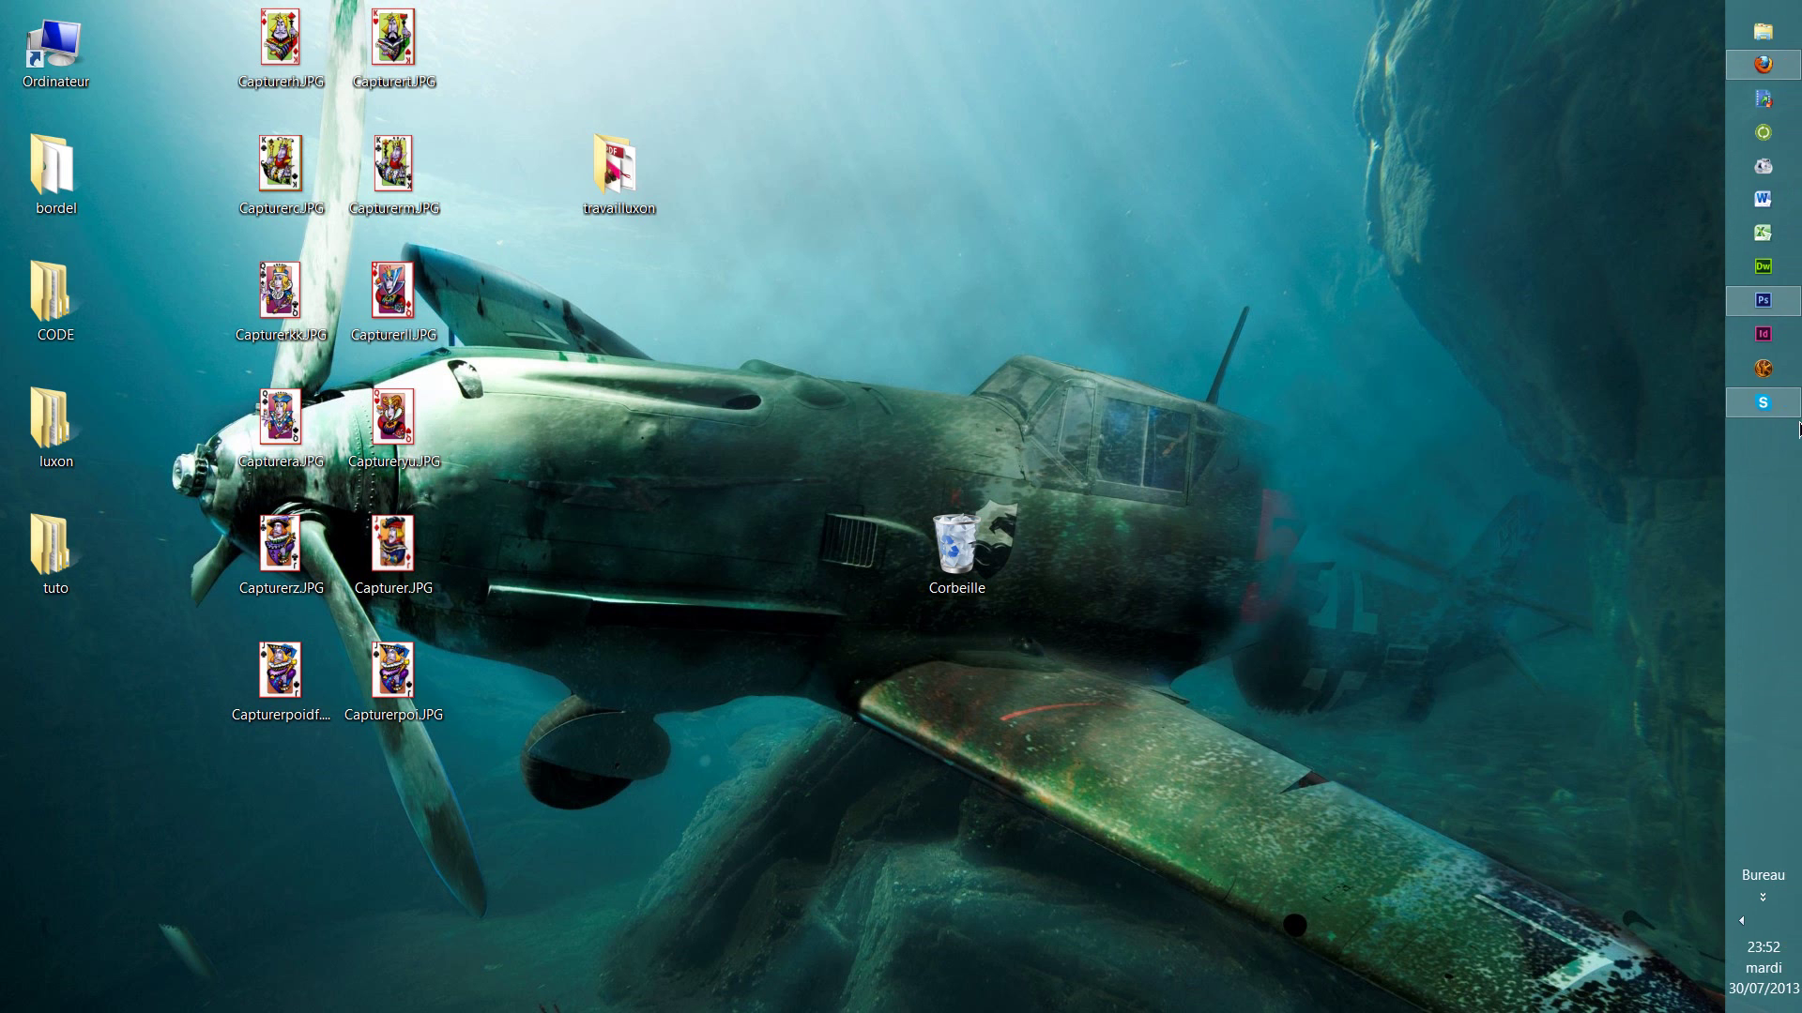
# Step: Switch to Photoshop and look through the open example artworks, ending on the bogo document
pyautogui.click(1765, 304)
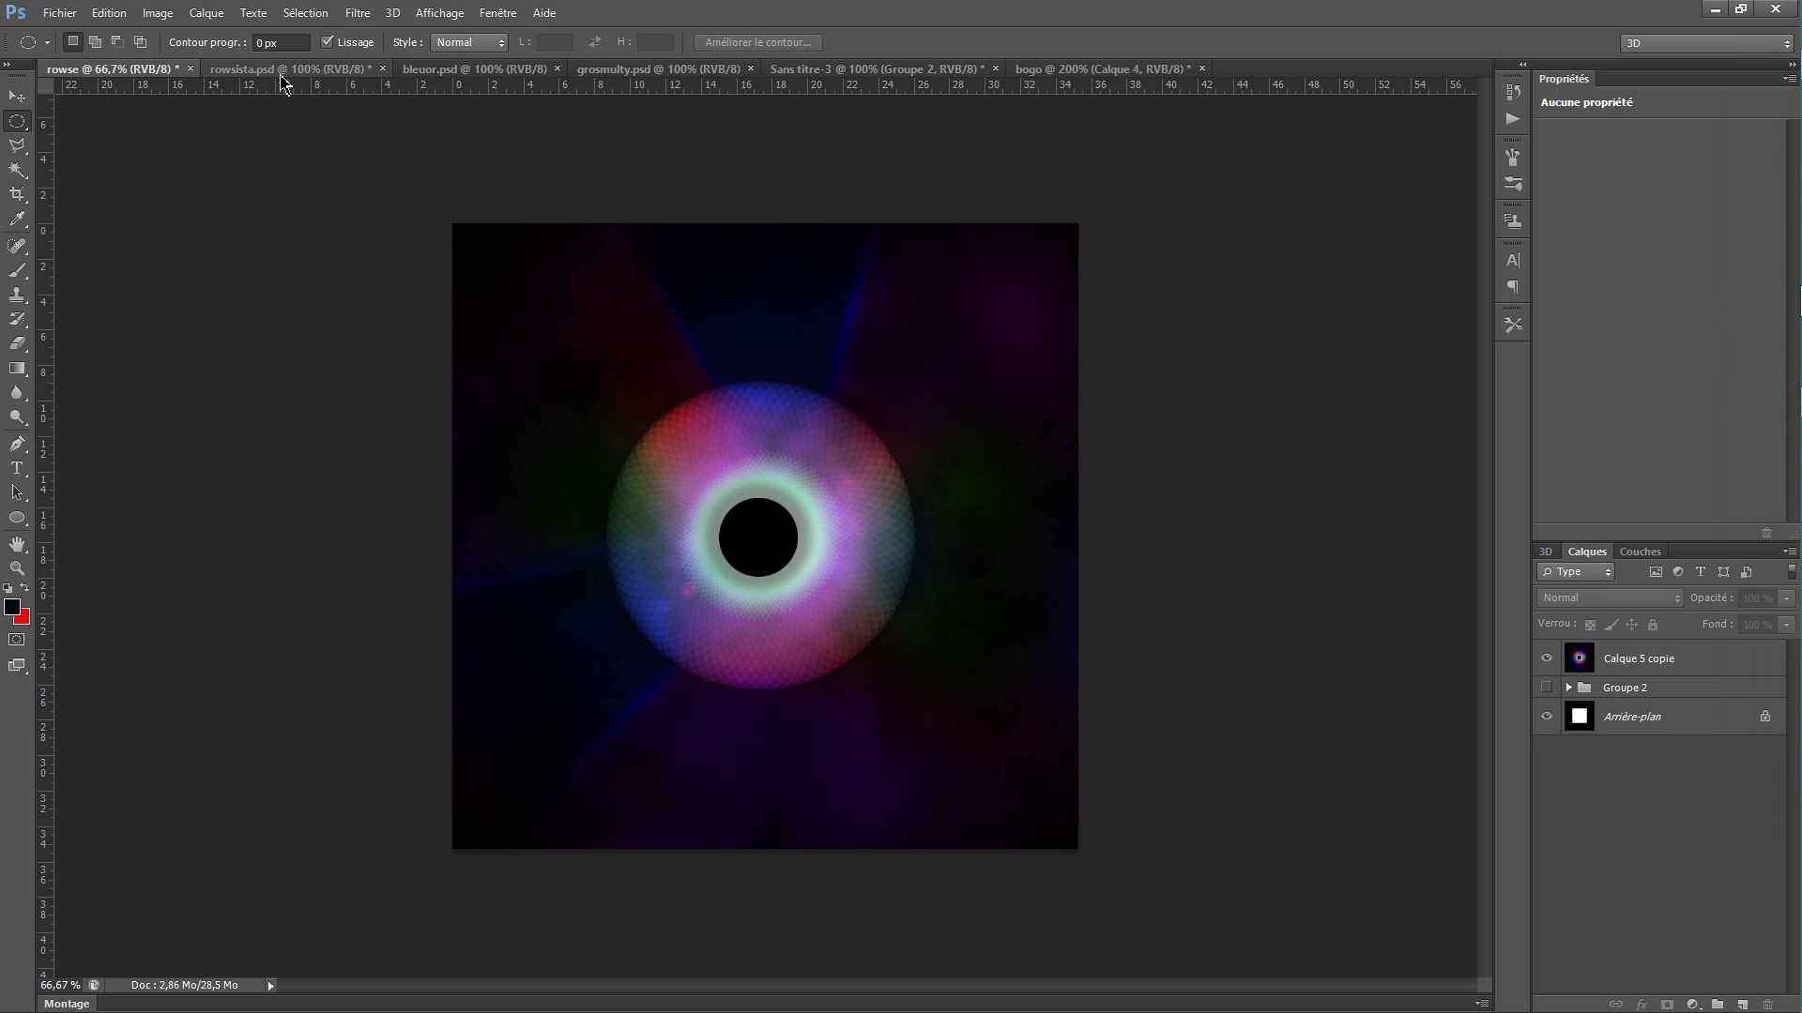
pyautogui.click(282, 79)
pyautogui.click(525, 73)
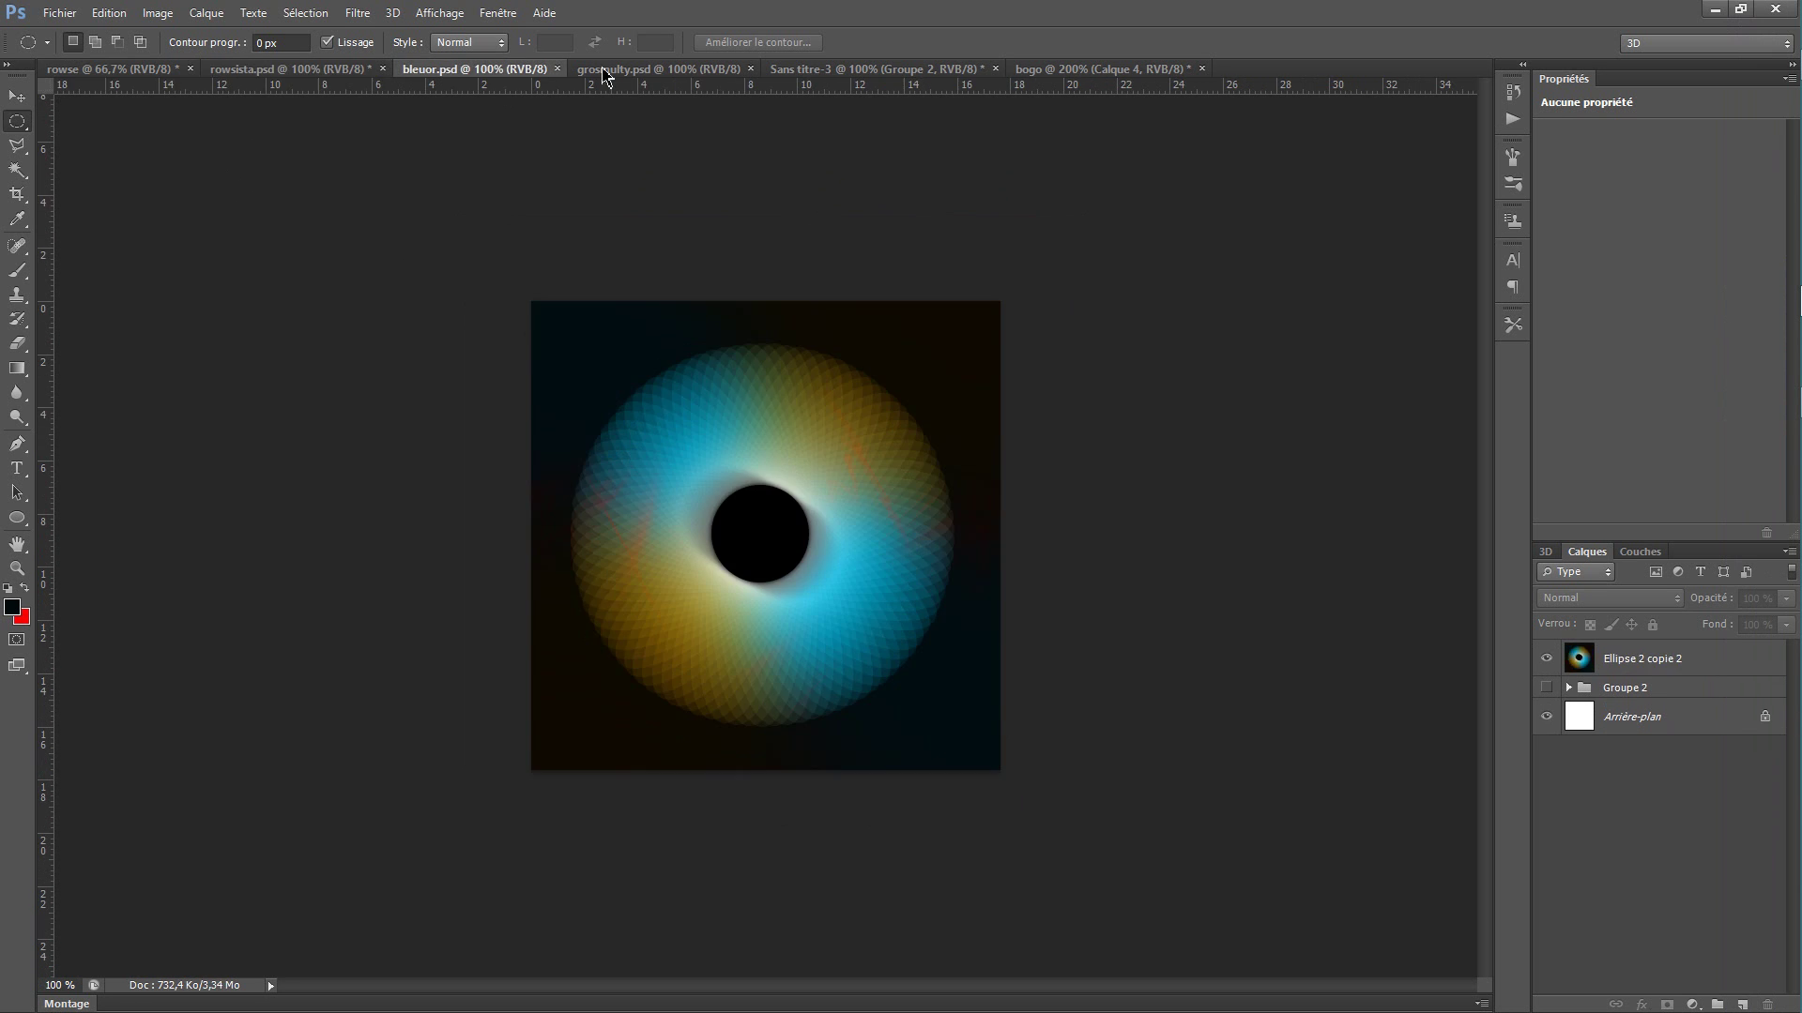
pyautogui.click(605, 73)
pyautogui.click(809, 73)
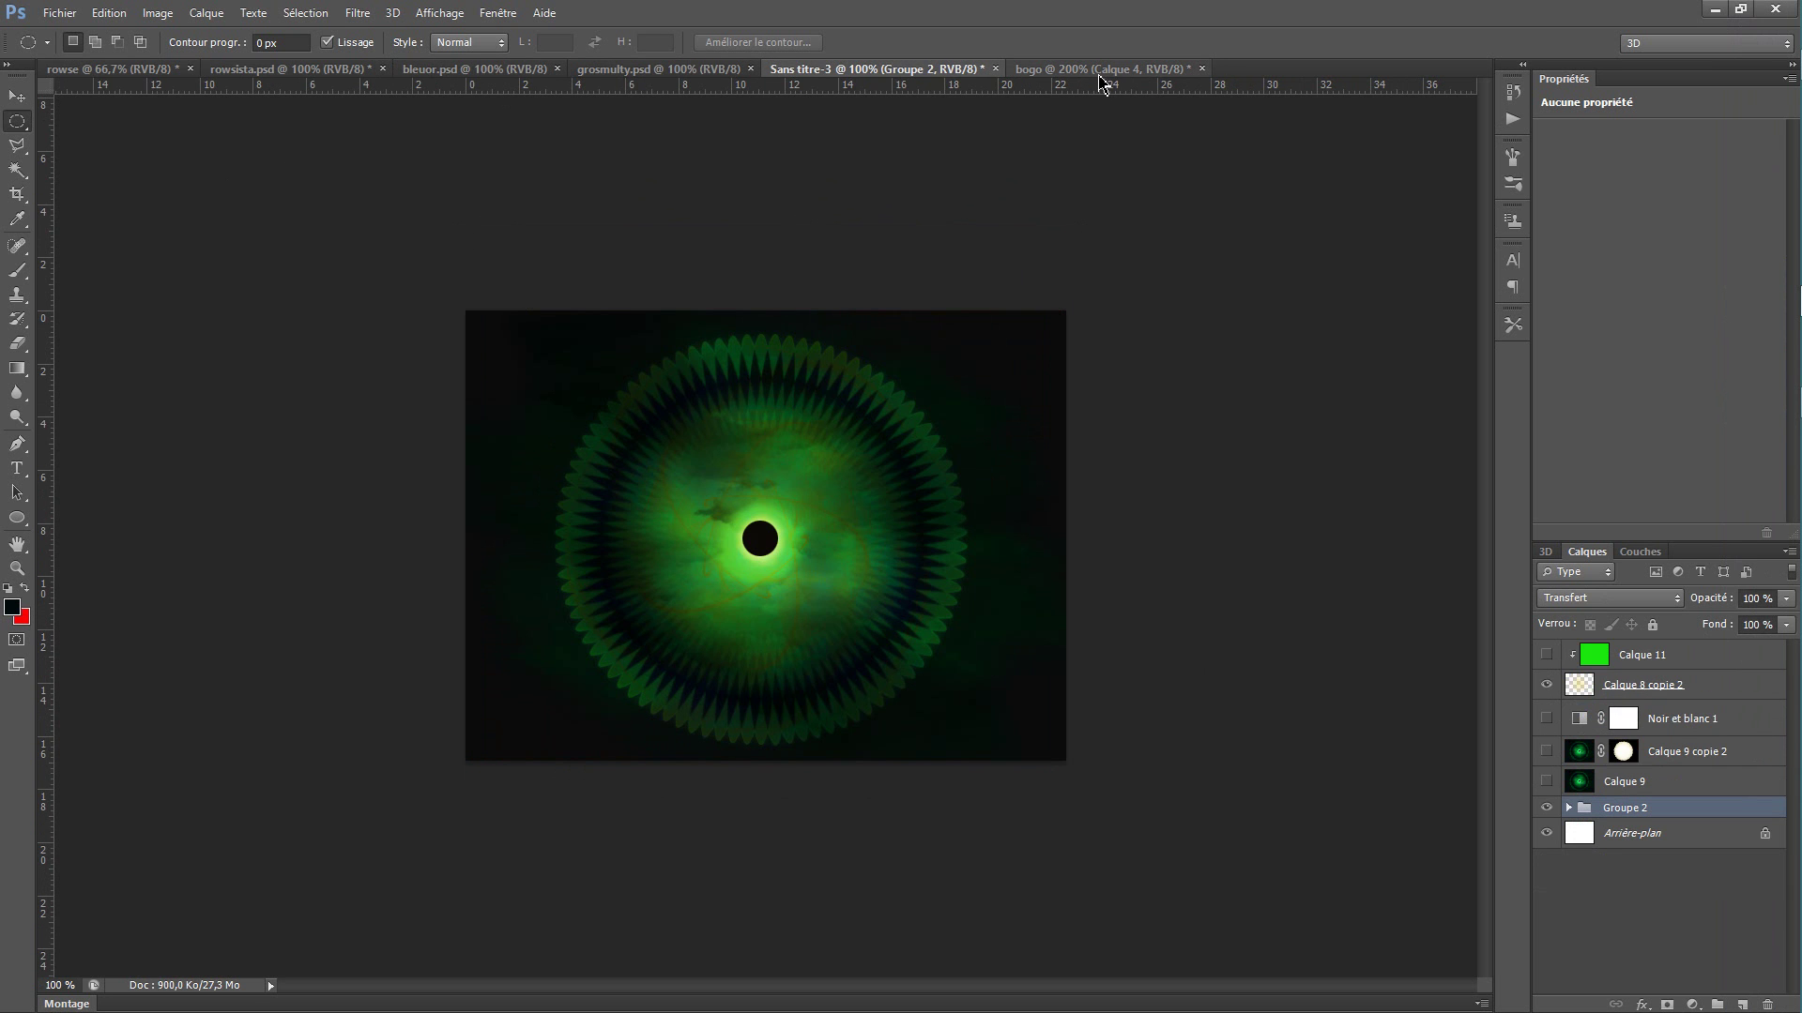
pyautogui.click(1101, 78)
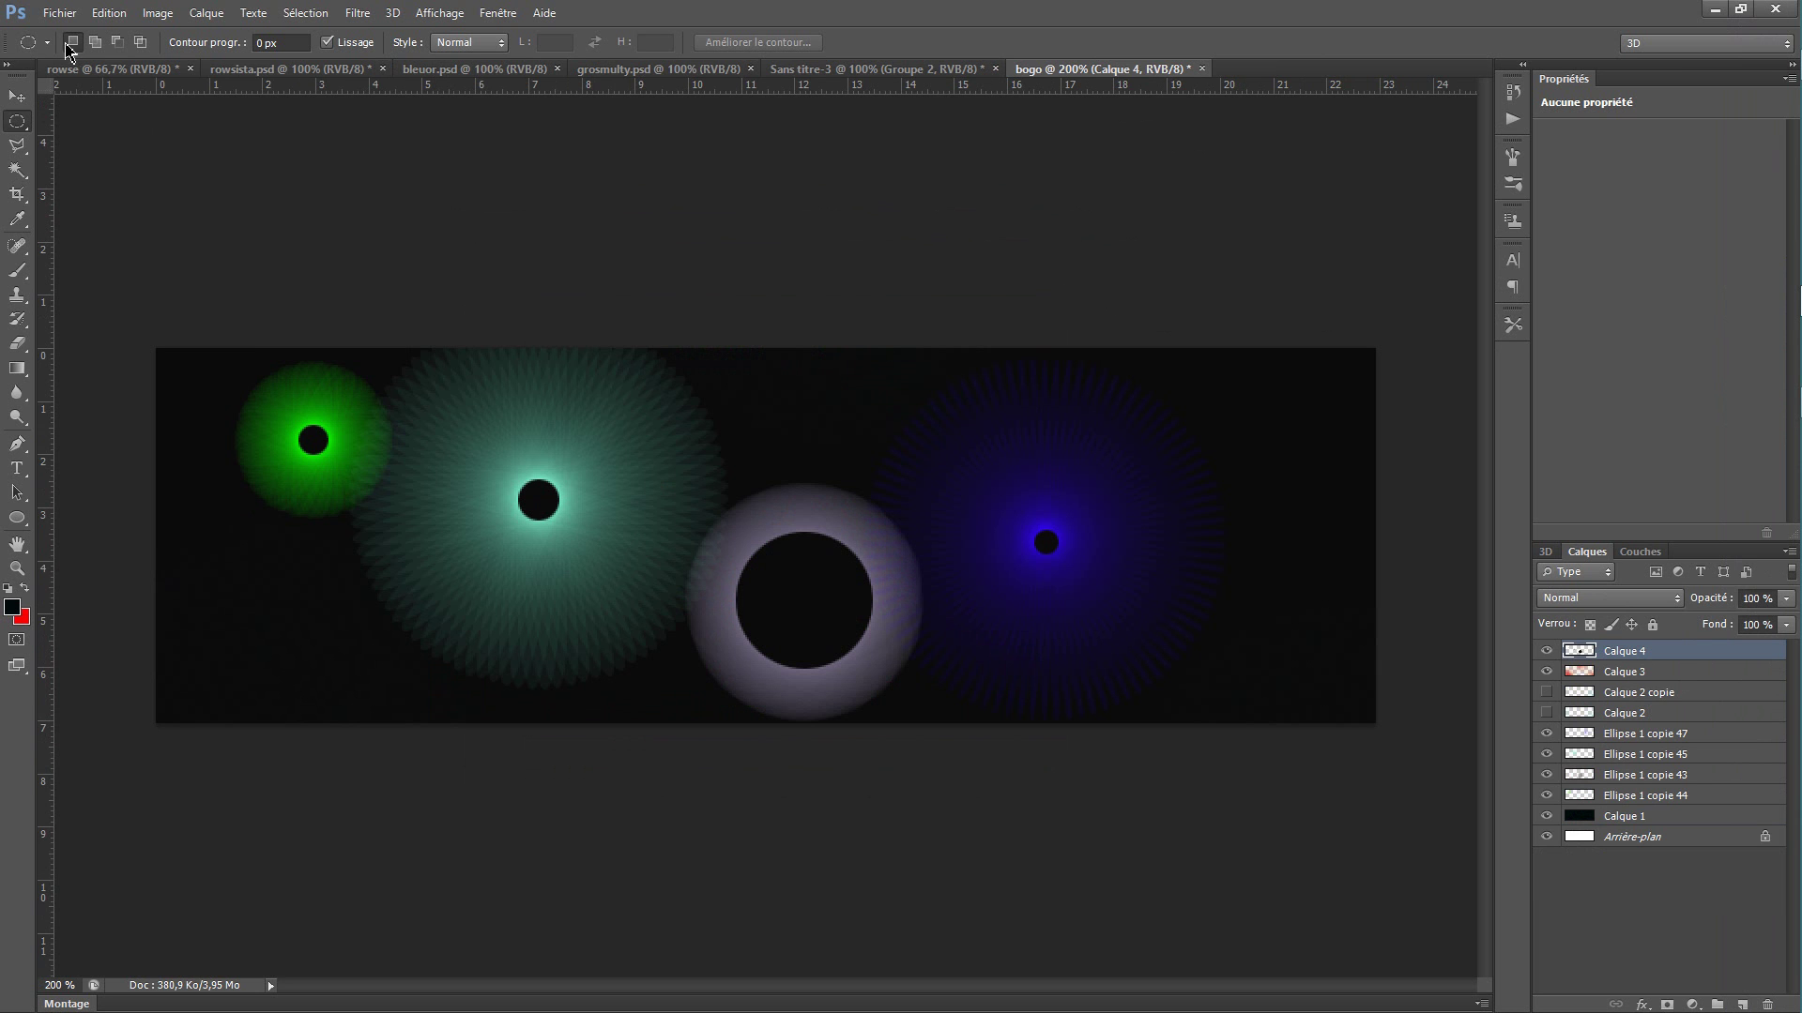
# Step: Create a new 500 by 500 pixel document at 72 pixels/inch, in 8-bit RGB with a white background
pyautogui.click(59, 13)
pyautogui.click(84, 33)
pyautogui.doubleClick(775, 341)
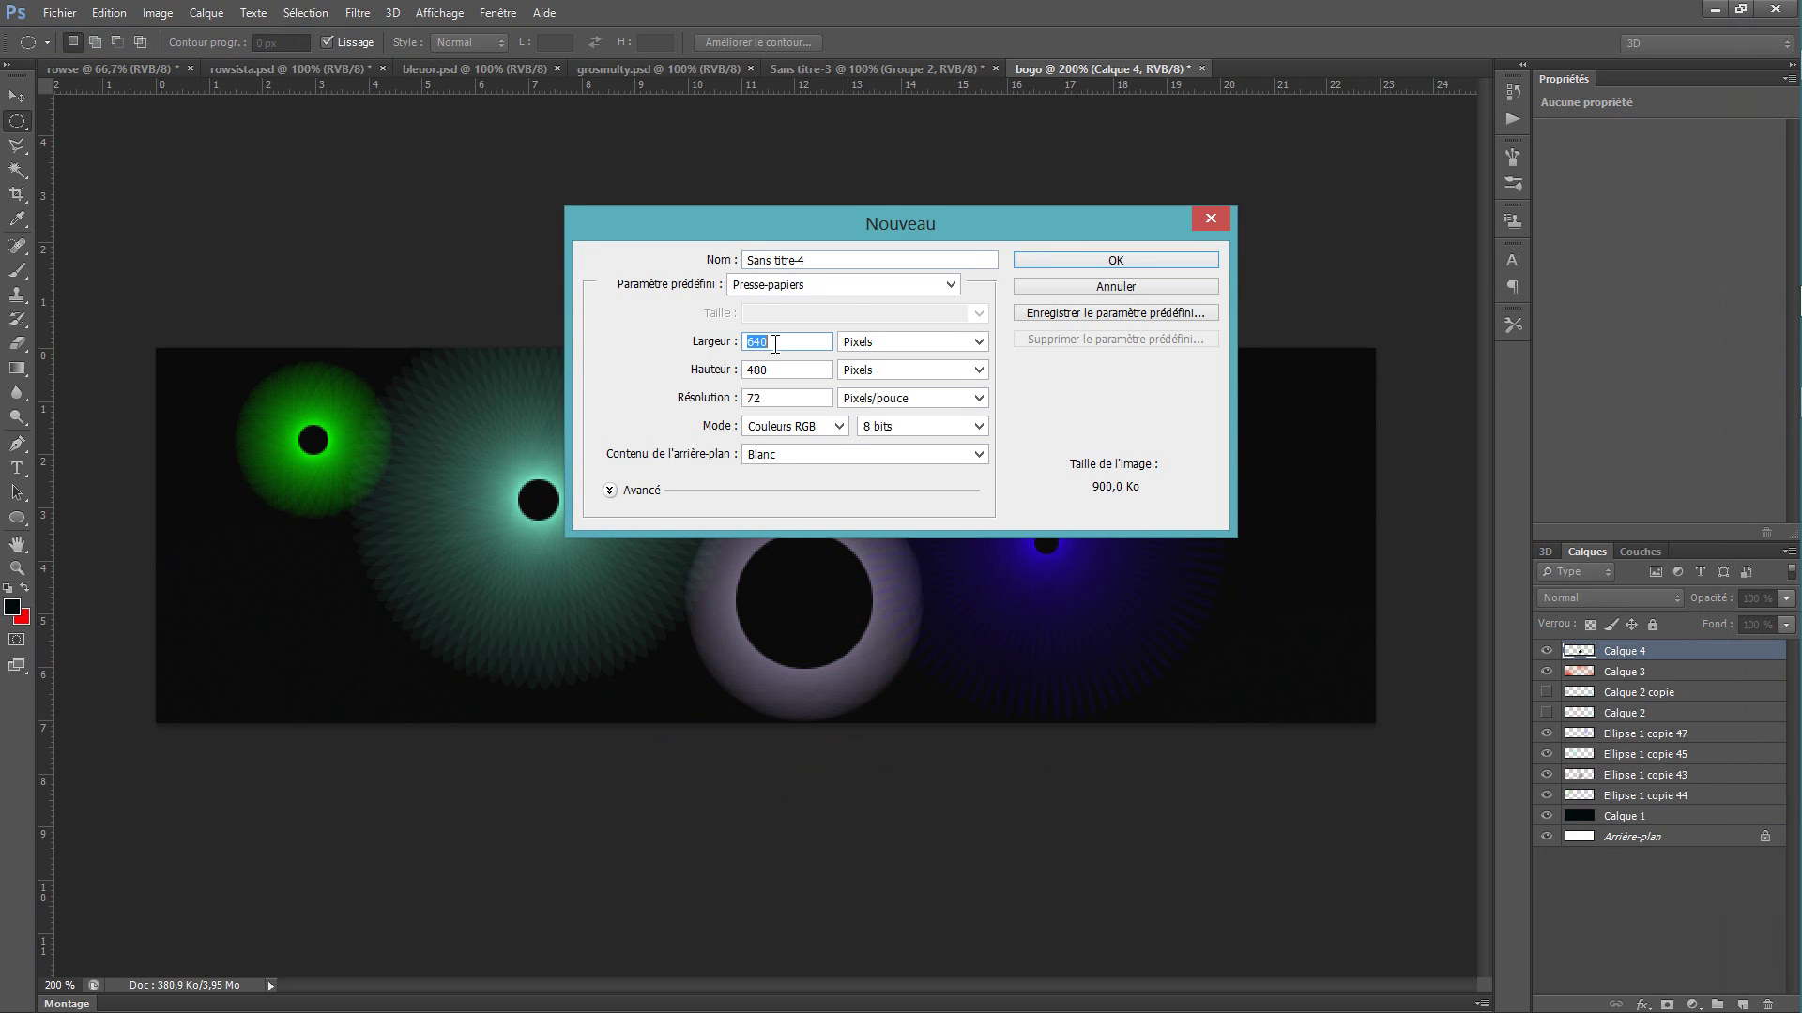
pyautogui.write('500')
pyautogui.press('Tab')
pyautogui.press('Tab')
pyautogui.write('500')
pyautogui.press('Tab')
pyautogui.press('Tab')
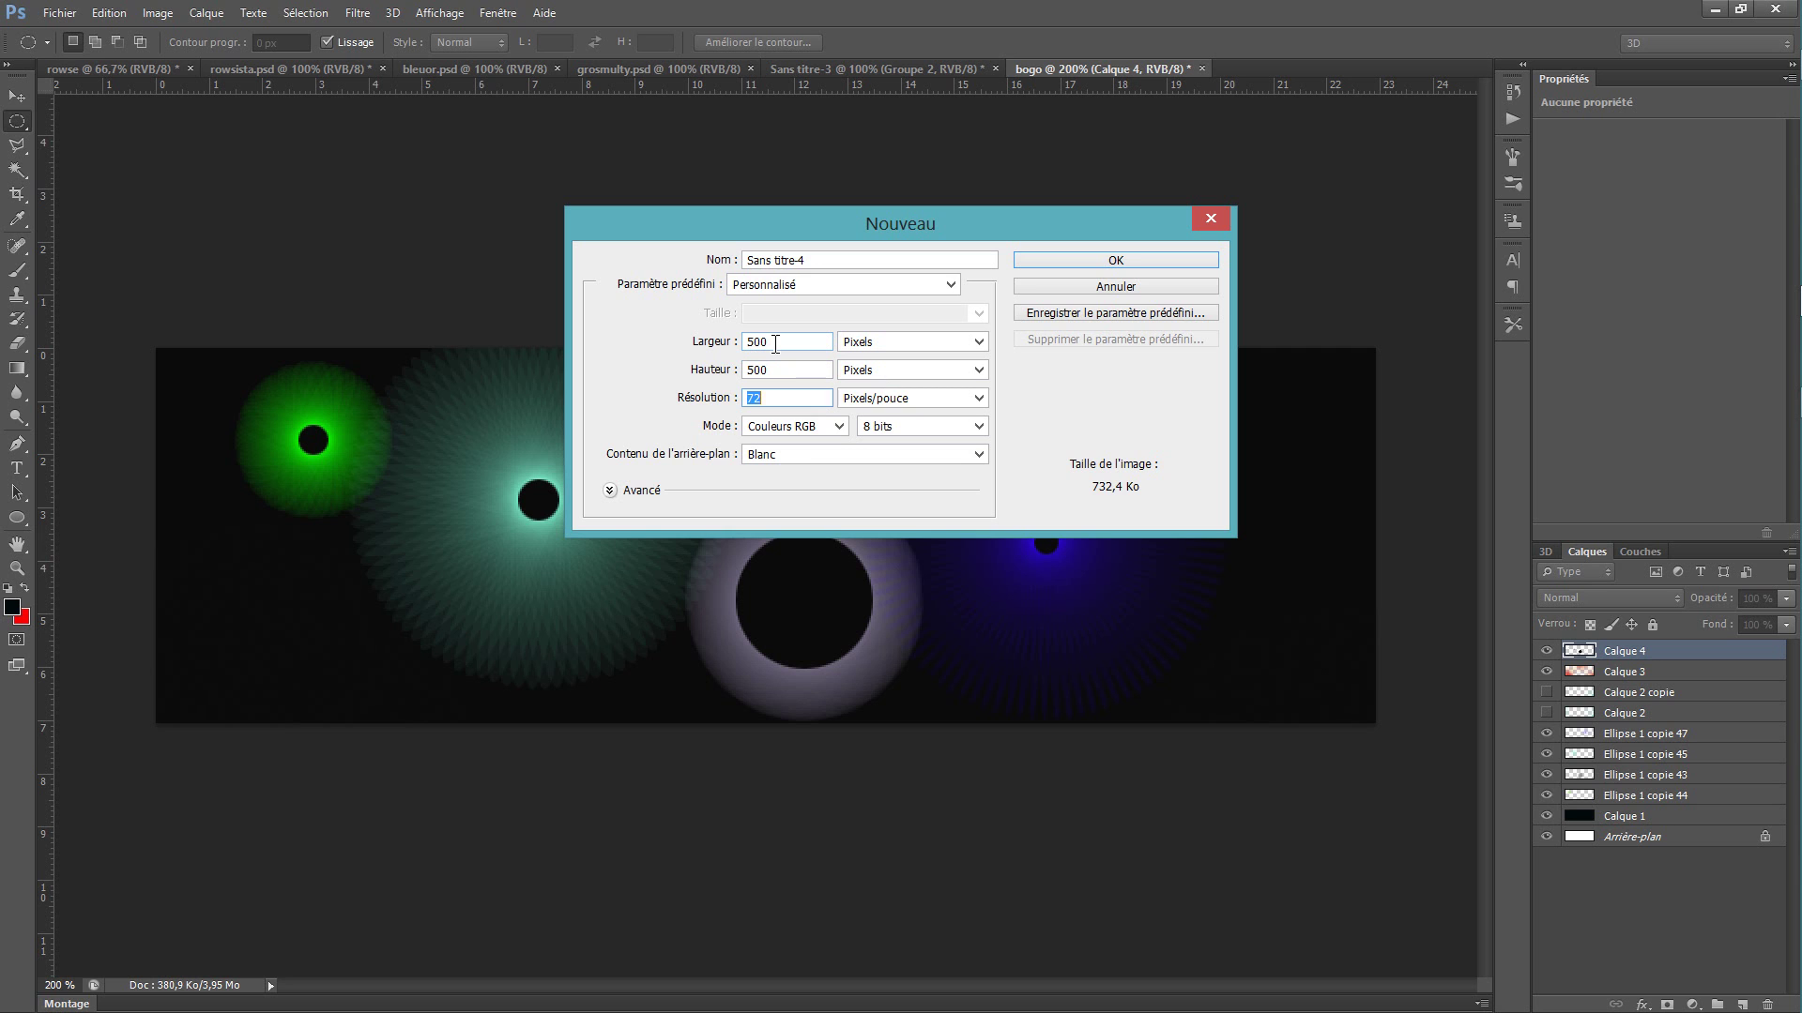
pyautogui.press('Tab')
pyautogui.press('Tab')
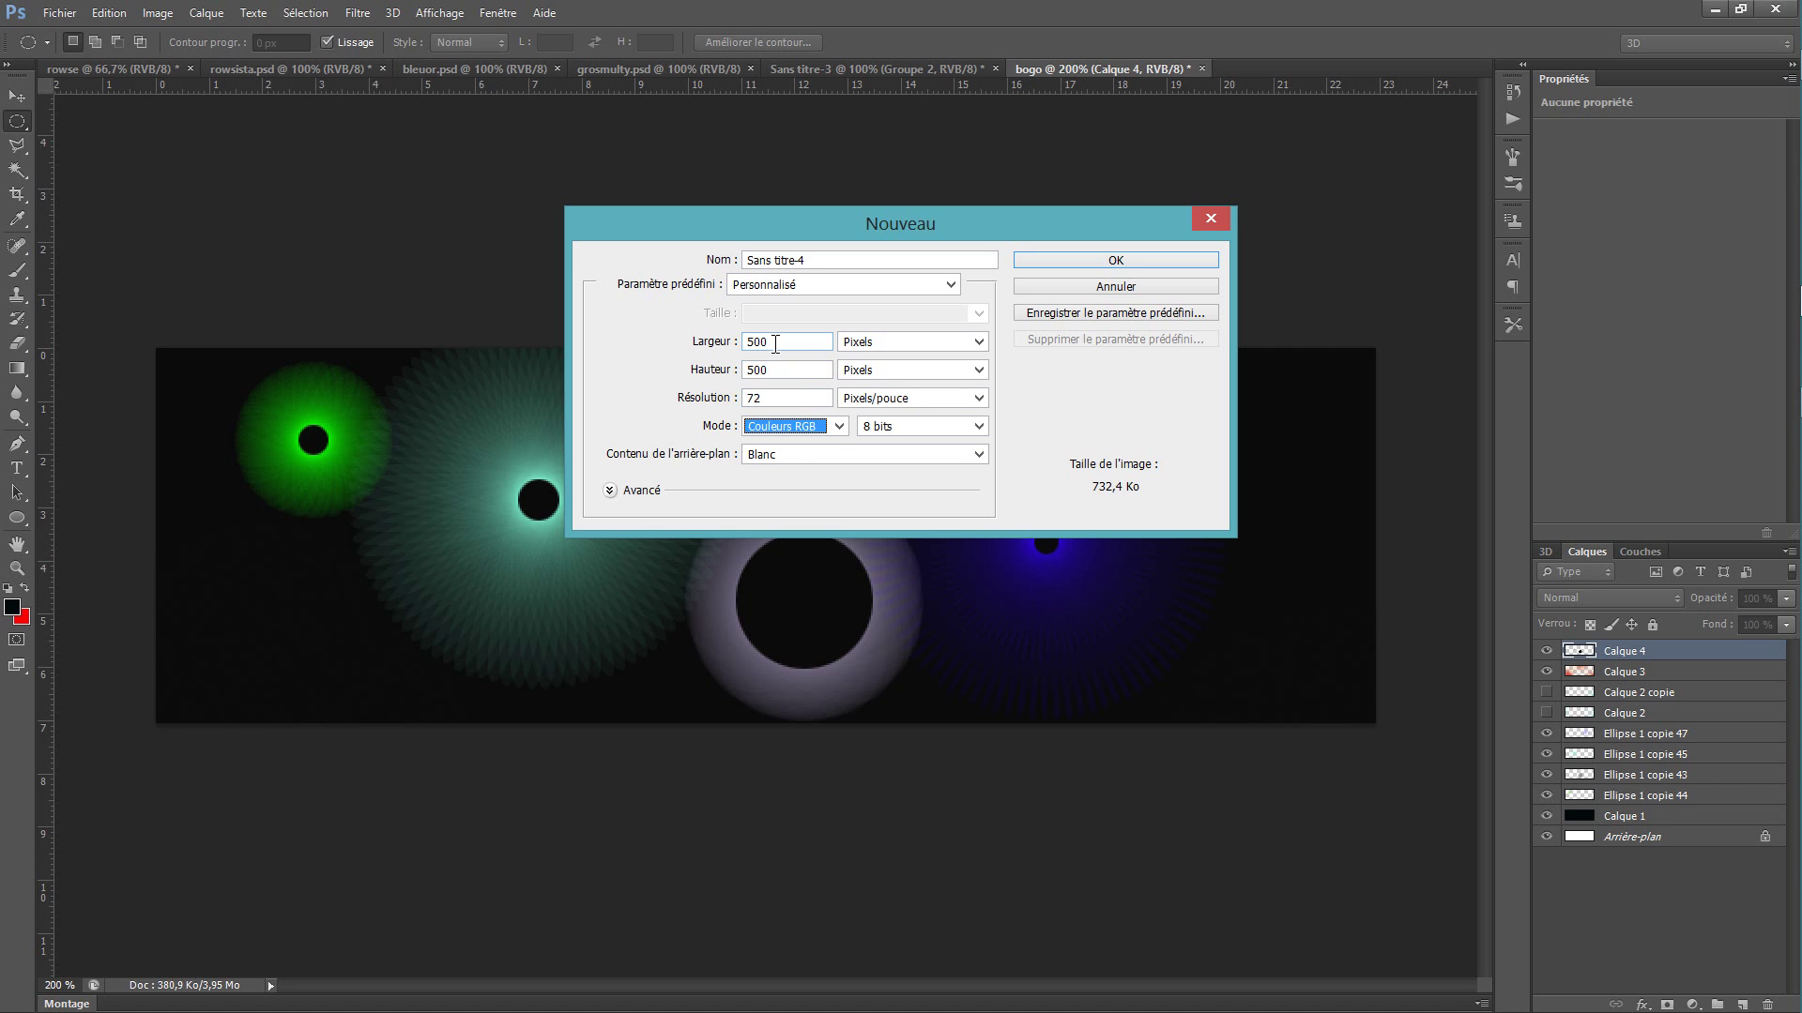
pyautogui.press('Tab')
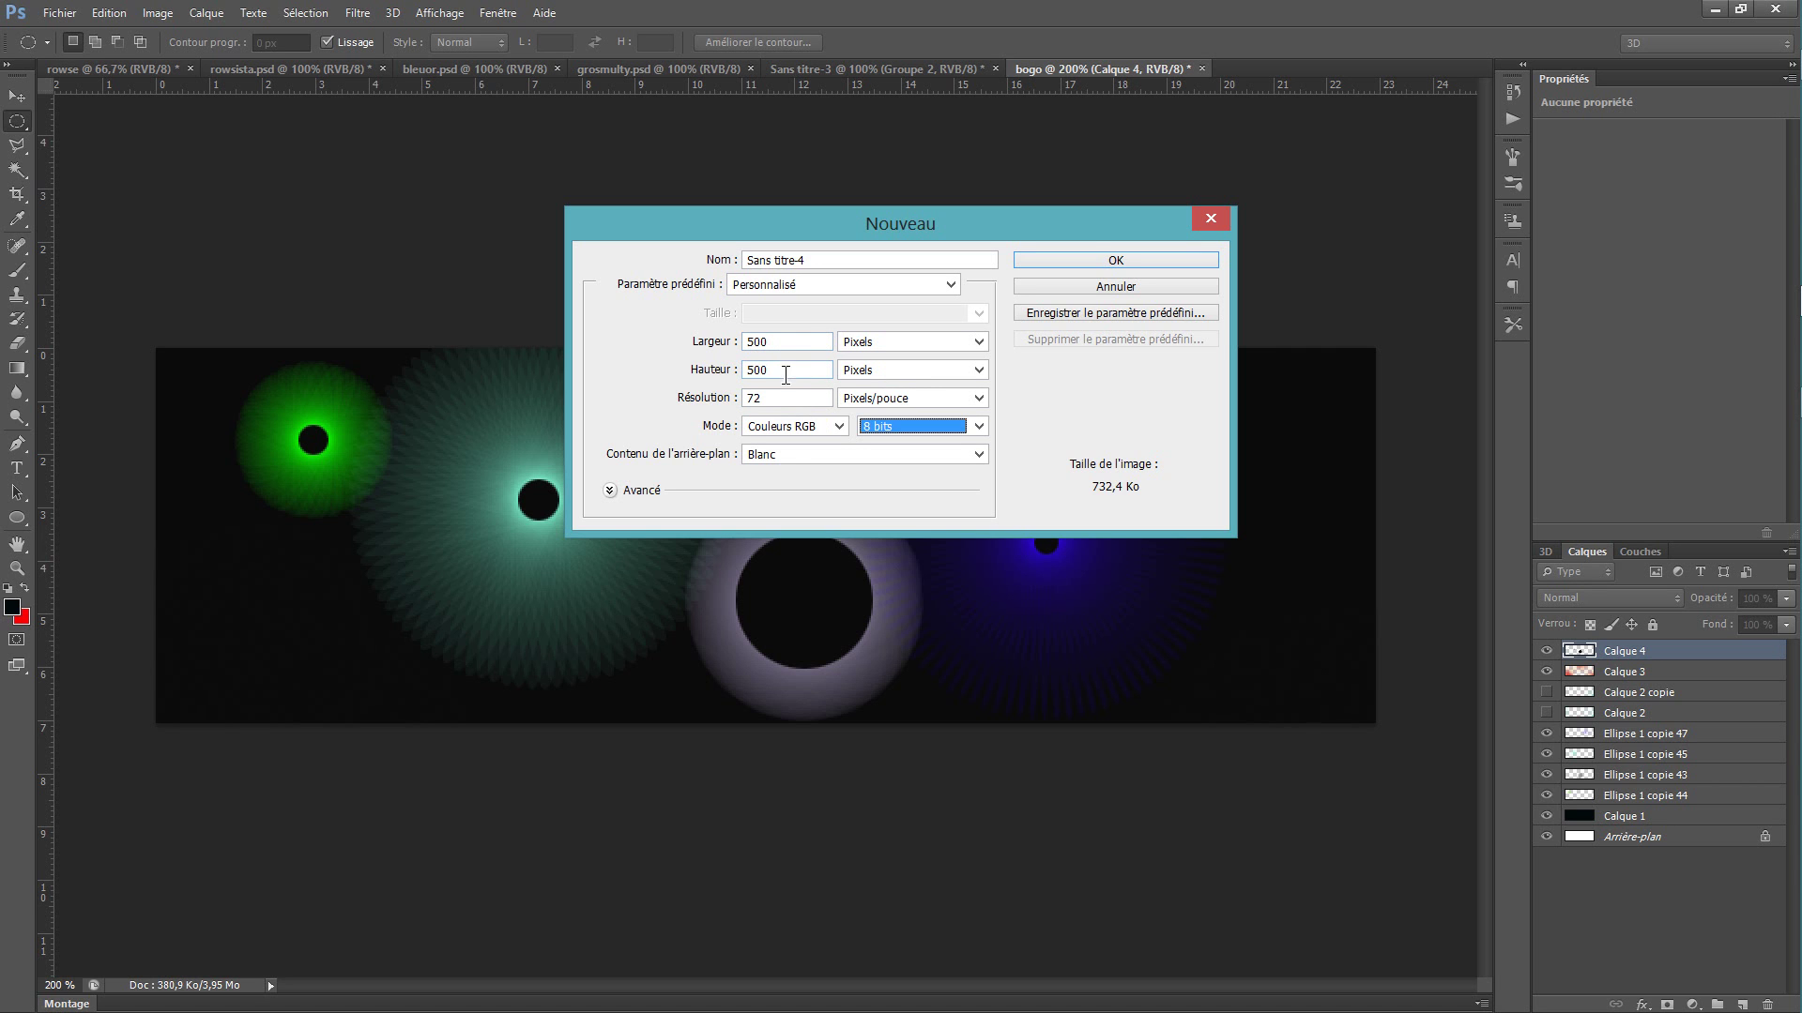
pyautogui.click(1191, 260)
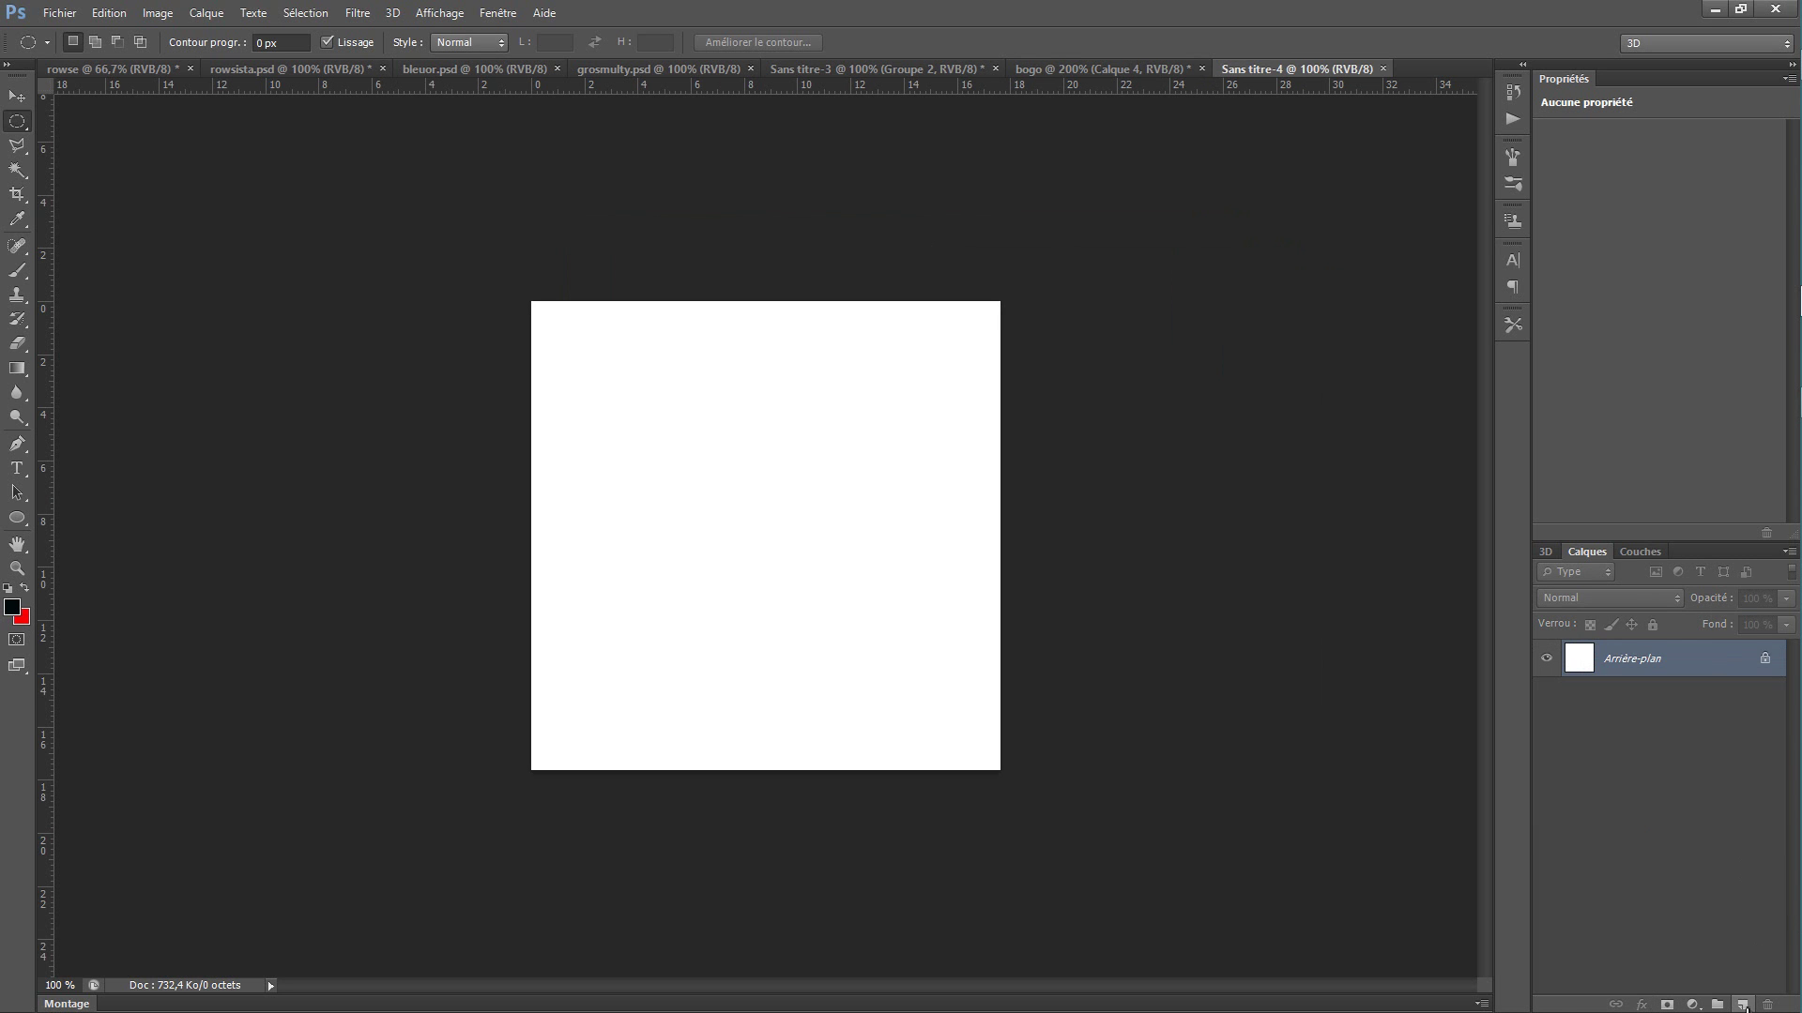
# Step: Add a new layer above the background and fill it with the near-black colour #0a0a0a
pyautogui.click(1743, 1005)
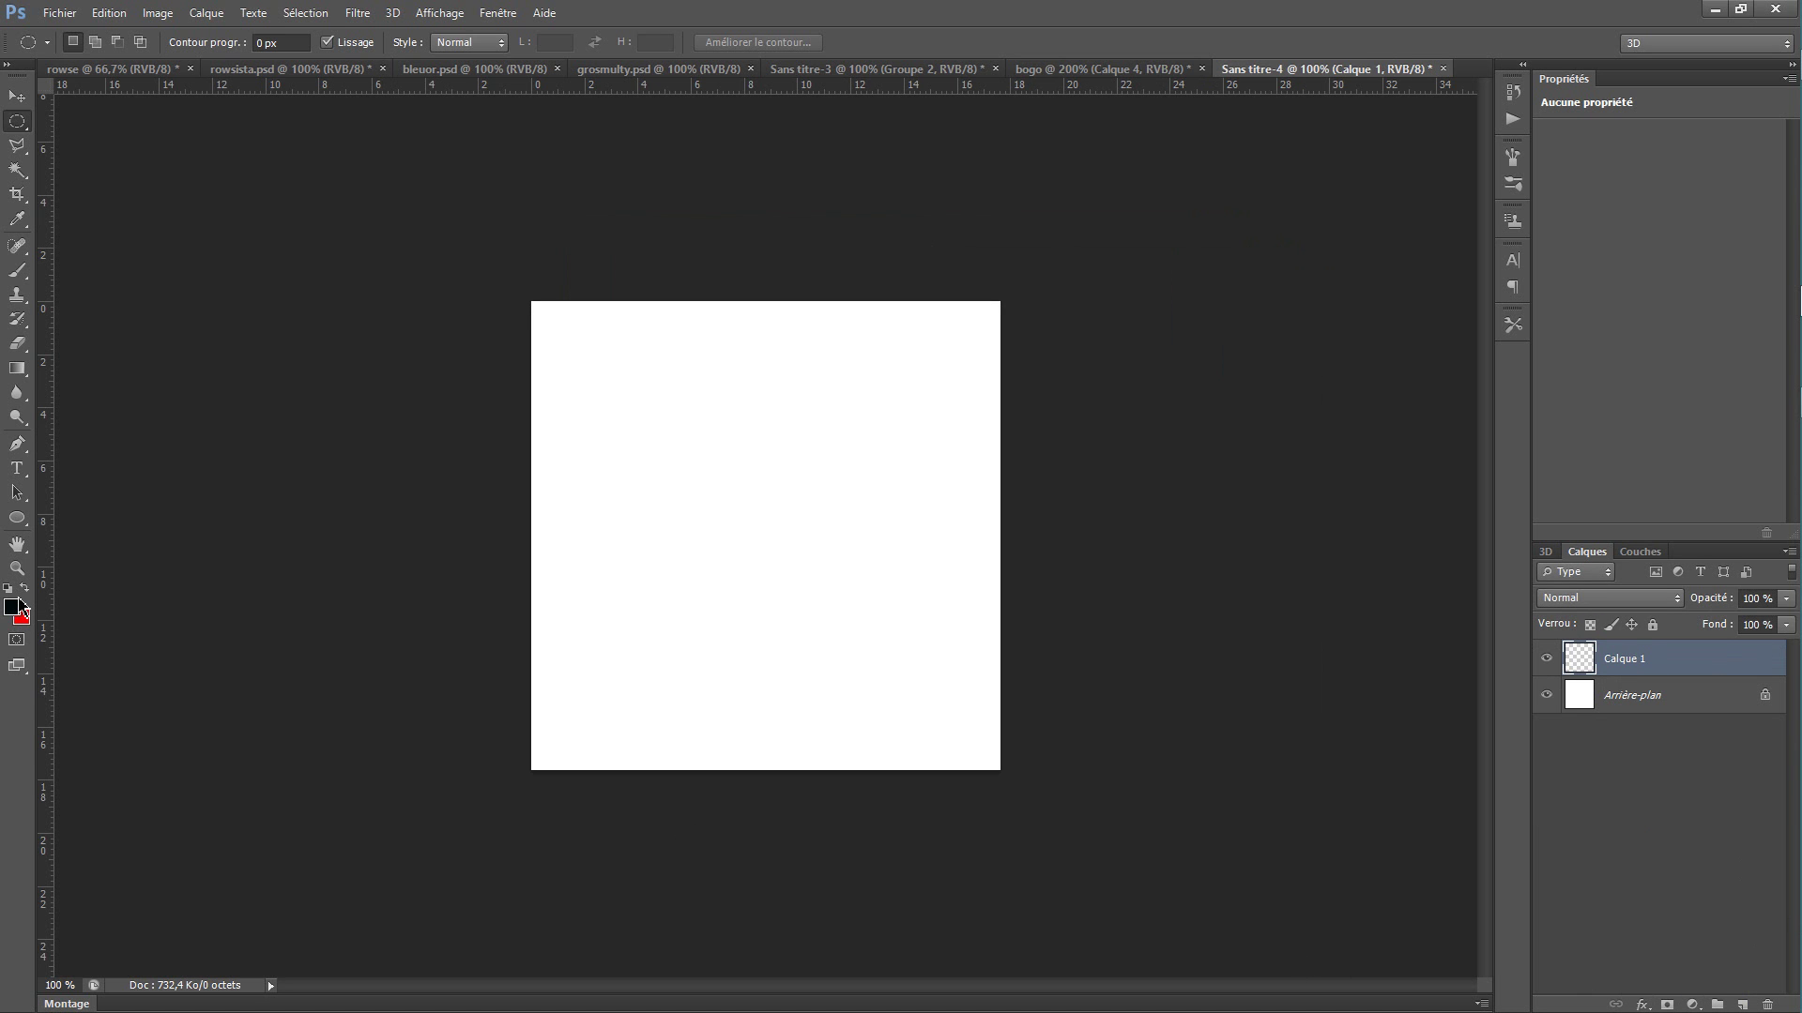
pyautogui.click(14, 605)
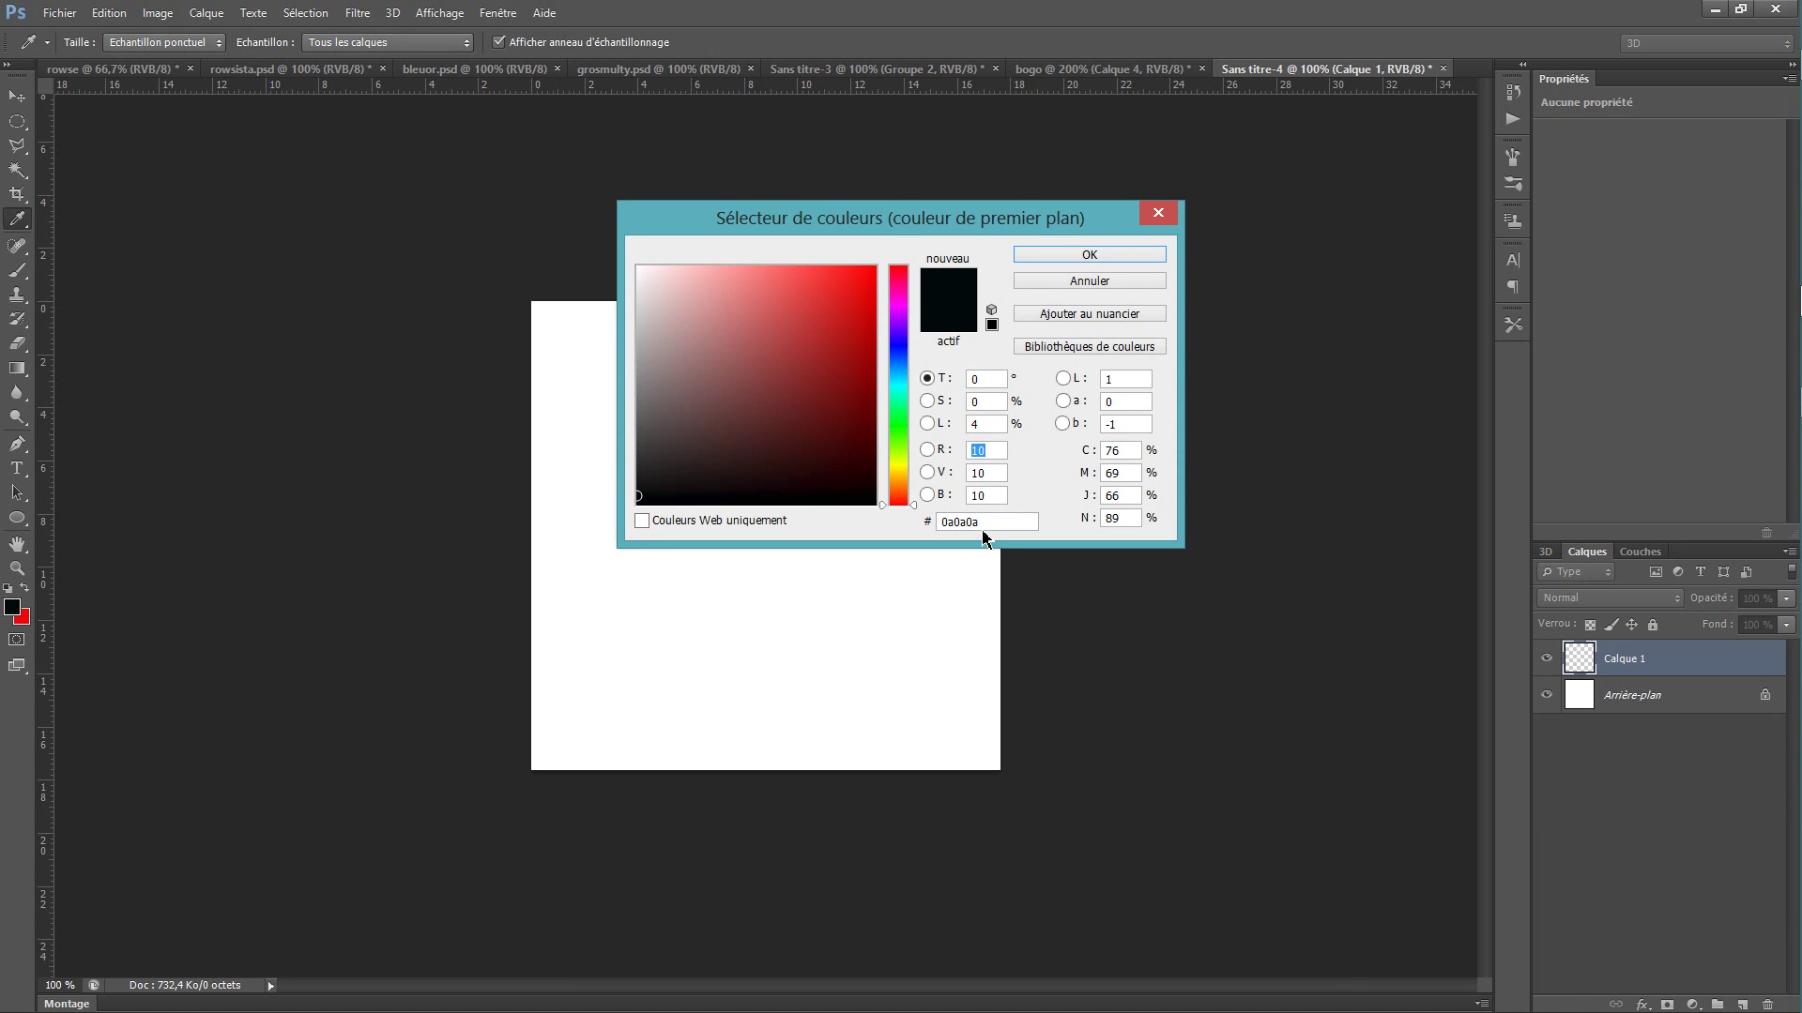
pyautogui.click(1085, 255)
pyautogui.press('m')
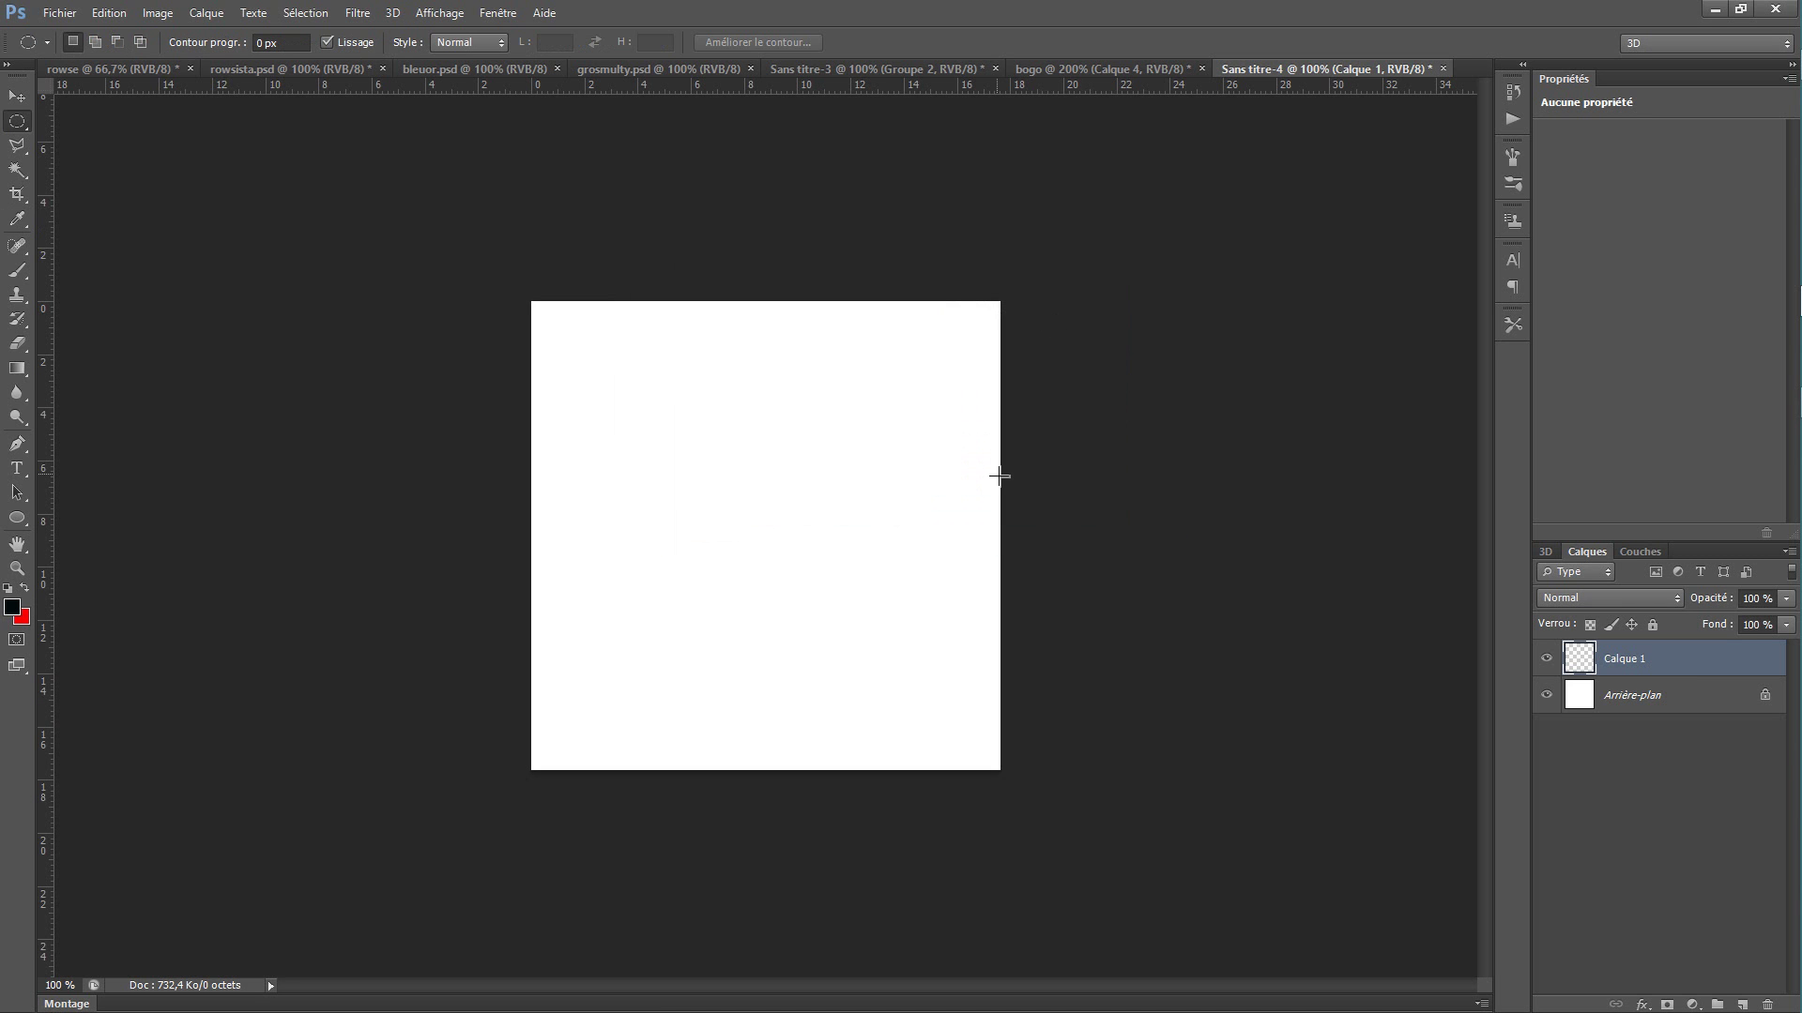
pyautogui.moveTo(1799, 691)
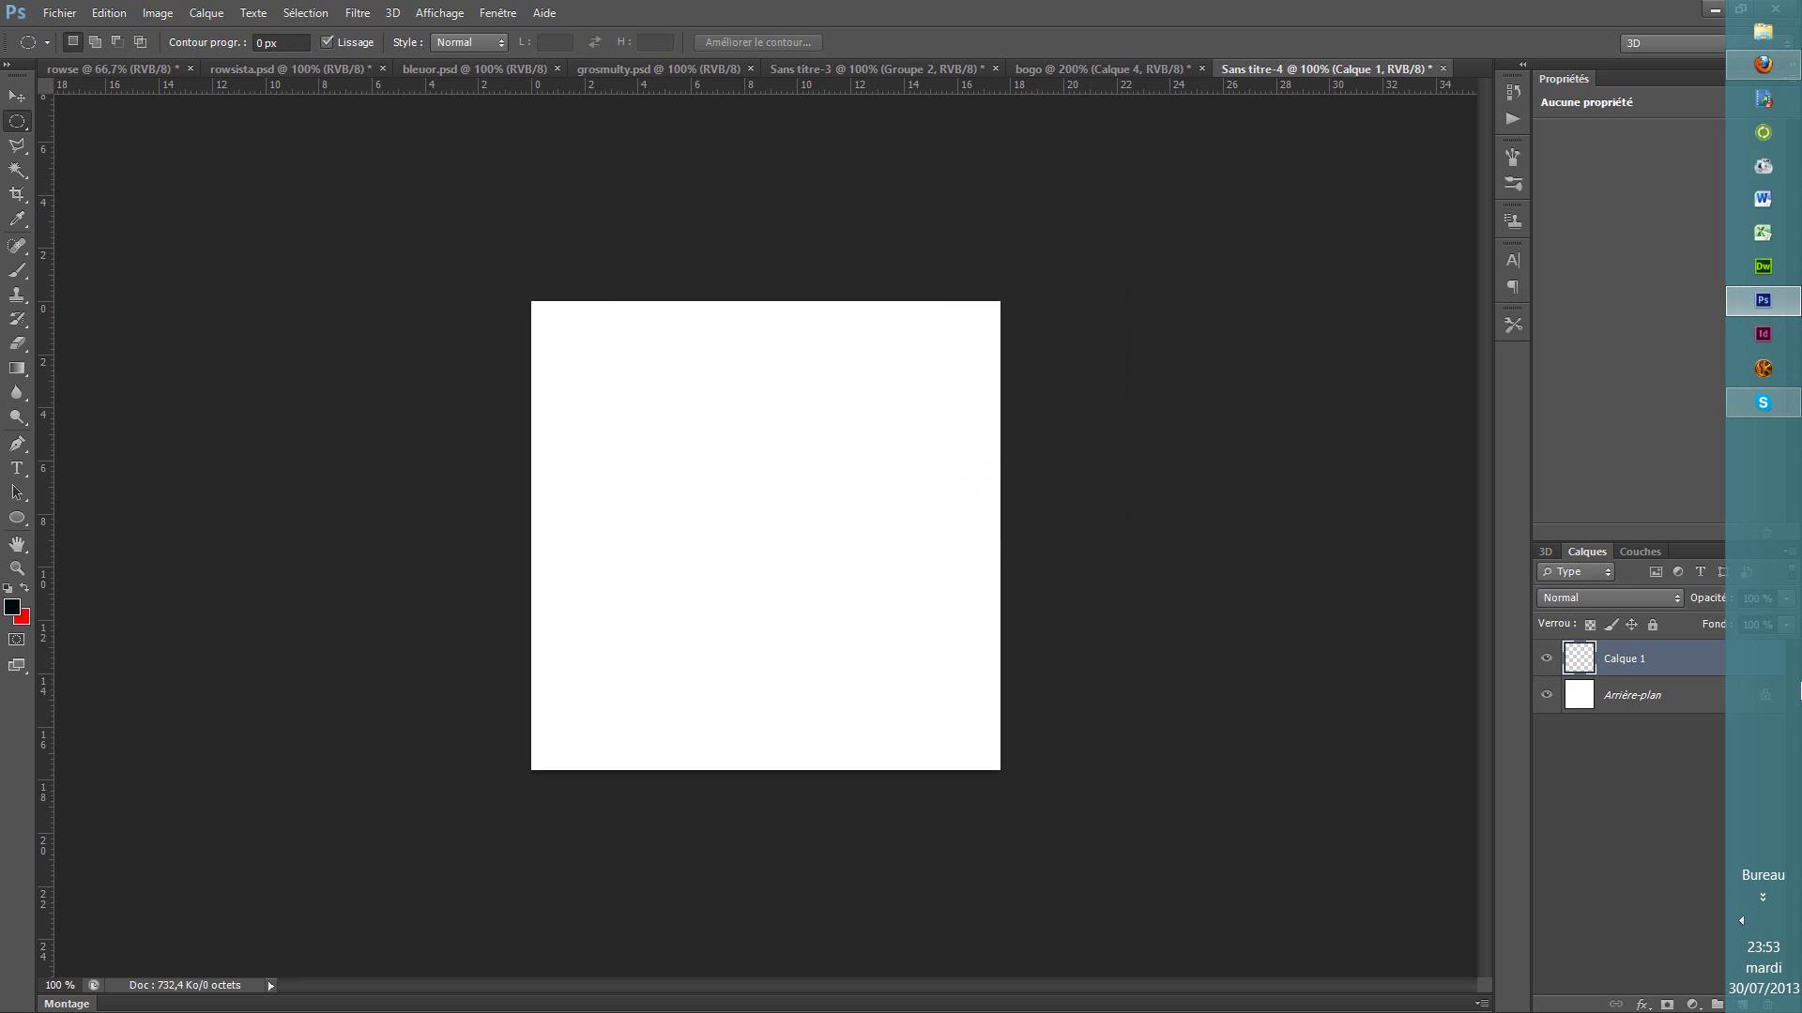
pyautogui.hotkey('ctrl', 'BackSpace')
pyautogui.hotkey('alt', 'BackSpace')
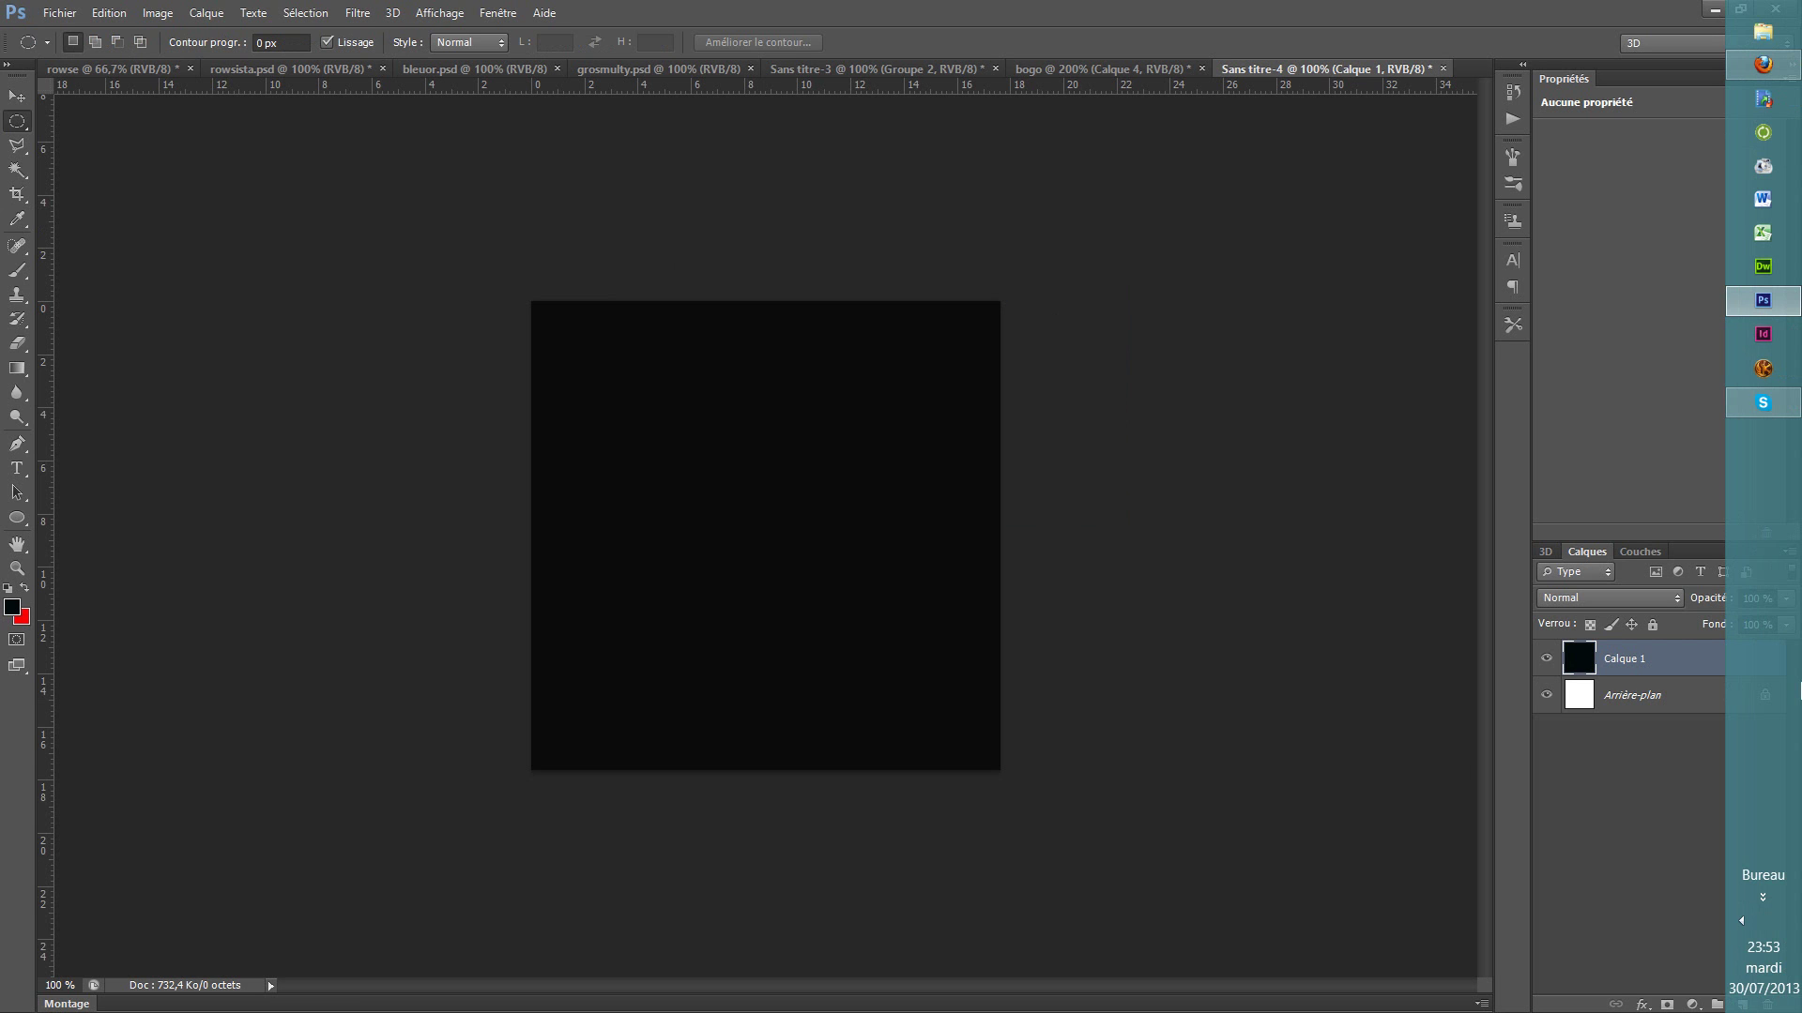
pyautogui.click(1588, 816)
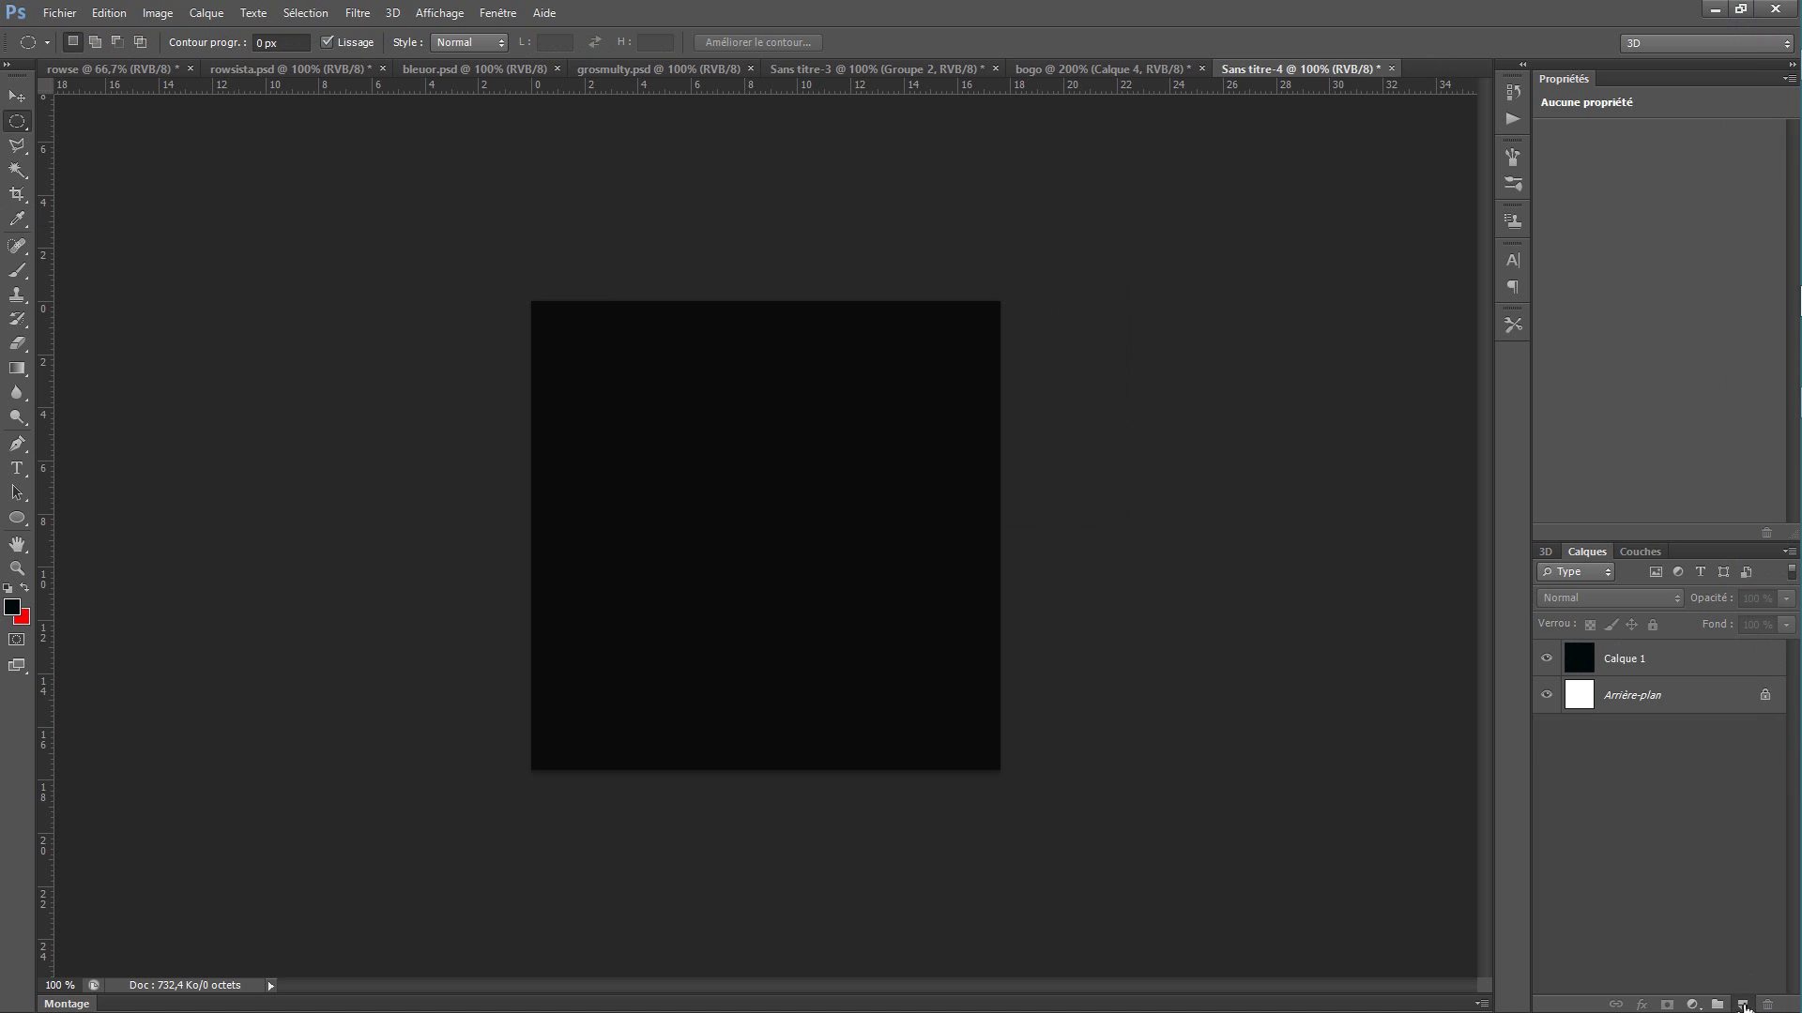
# Step: Draw a tall, narrow white ellipse shape, about 83 by 459 px, in the middle of the canvas on a new layer
pyautogui.click(1742, 1005)
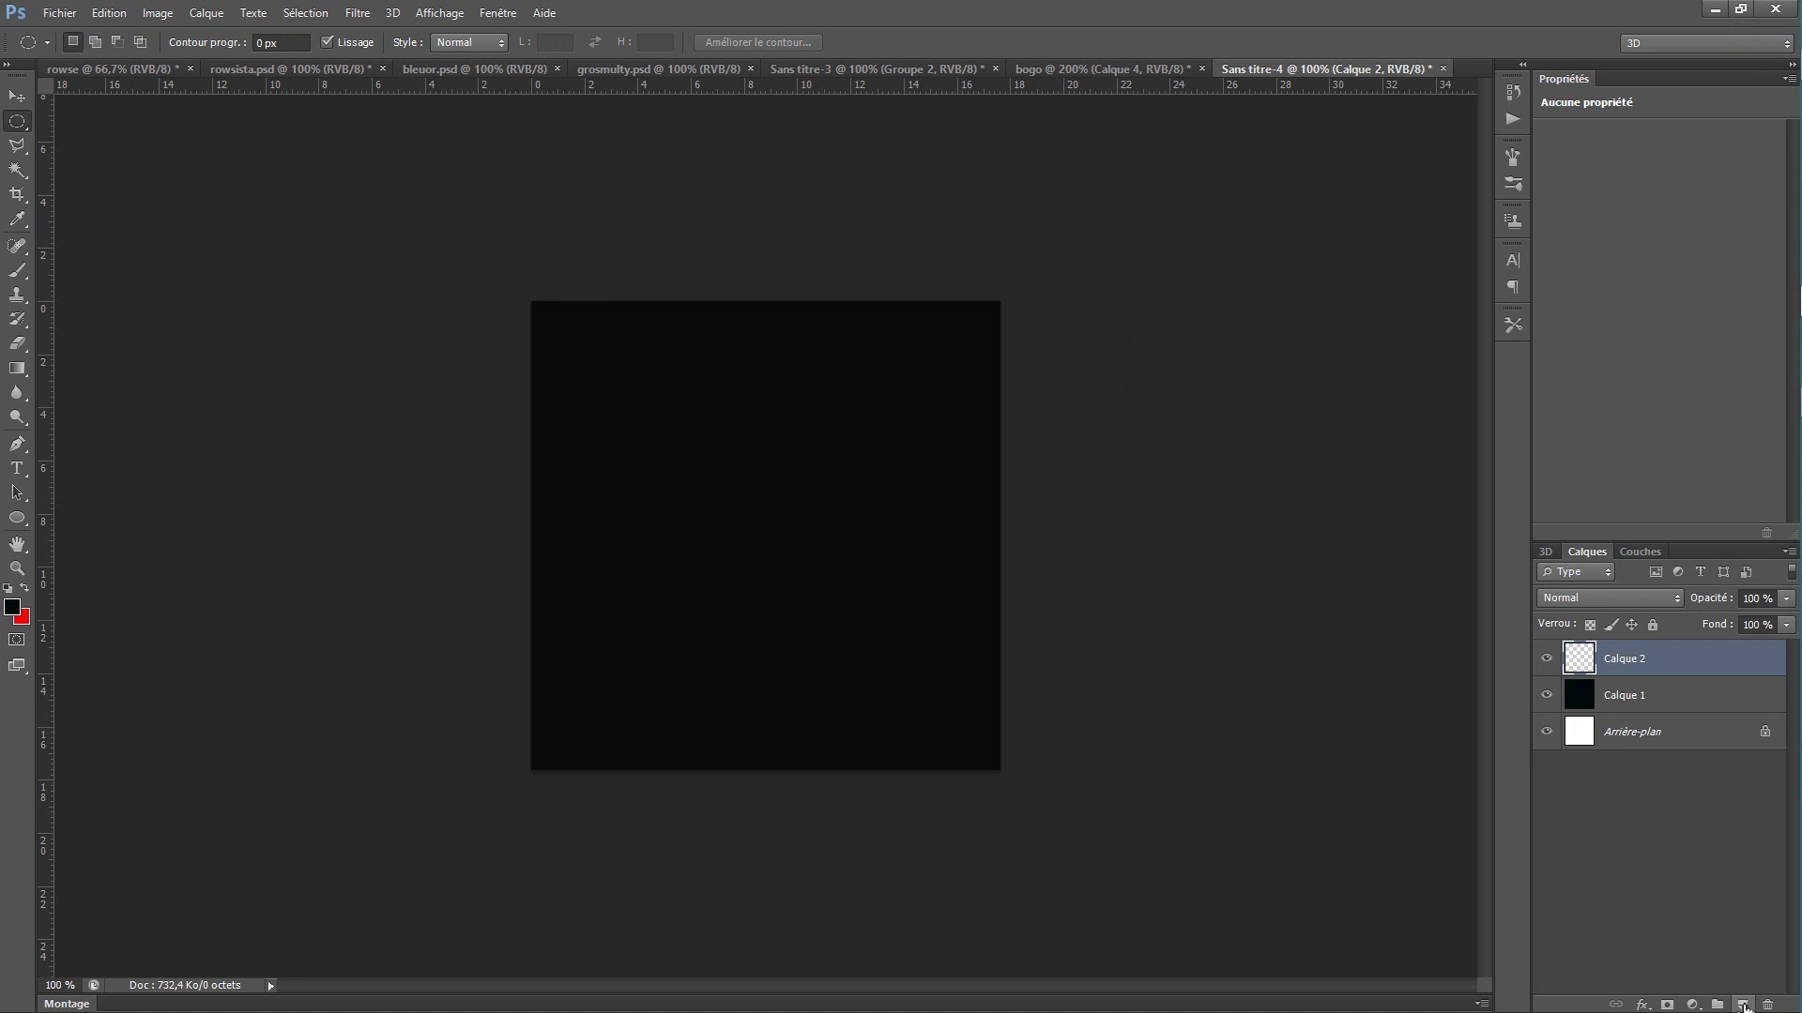
pyautogui.click(16, 522)
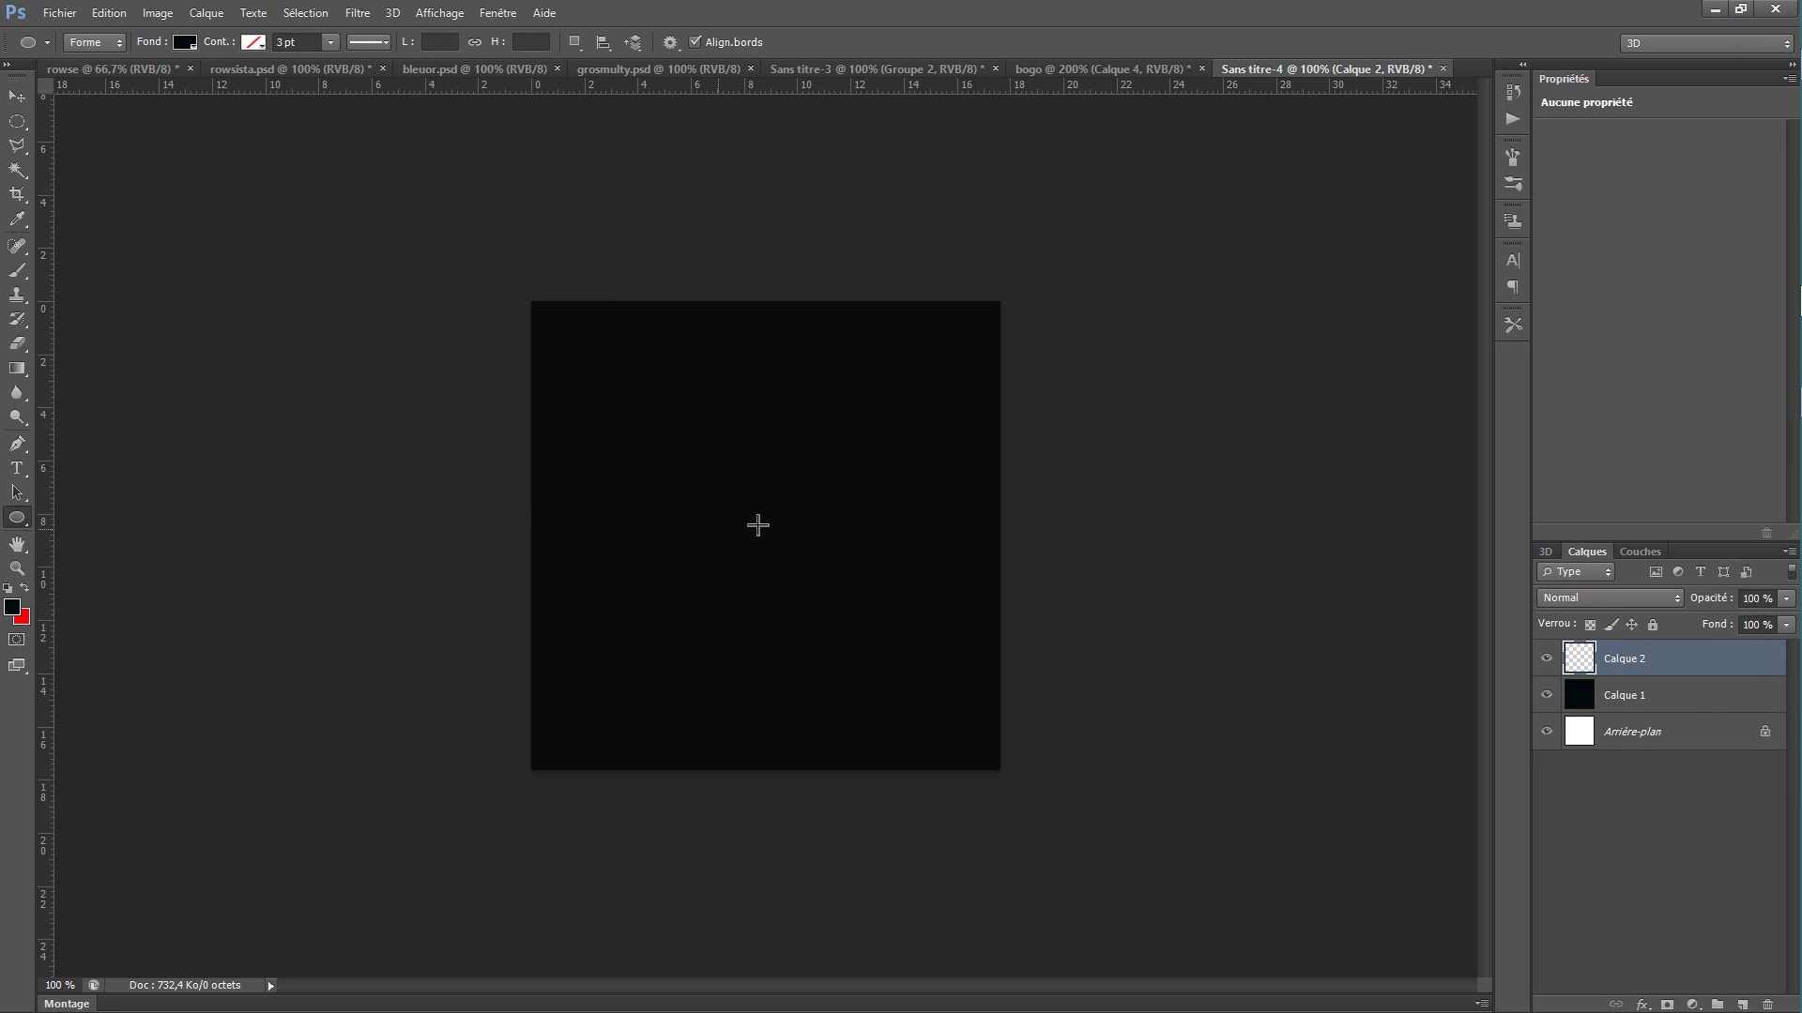
pyautogui.click(187, 44)
pyautogui.click(123, 151)
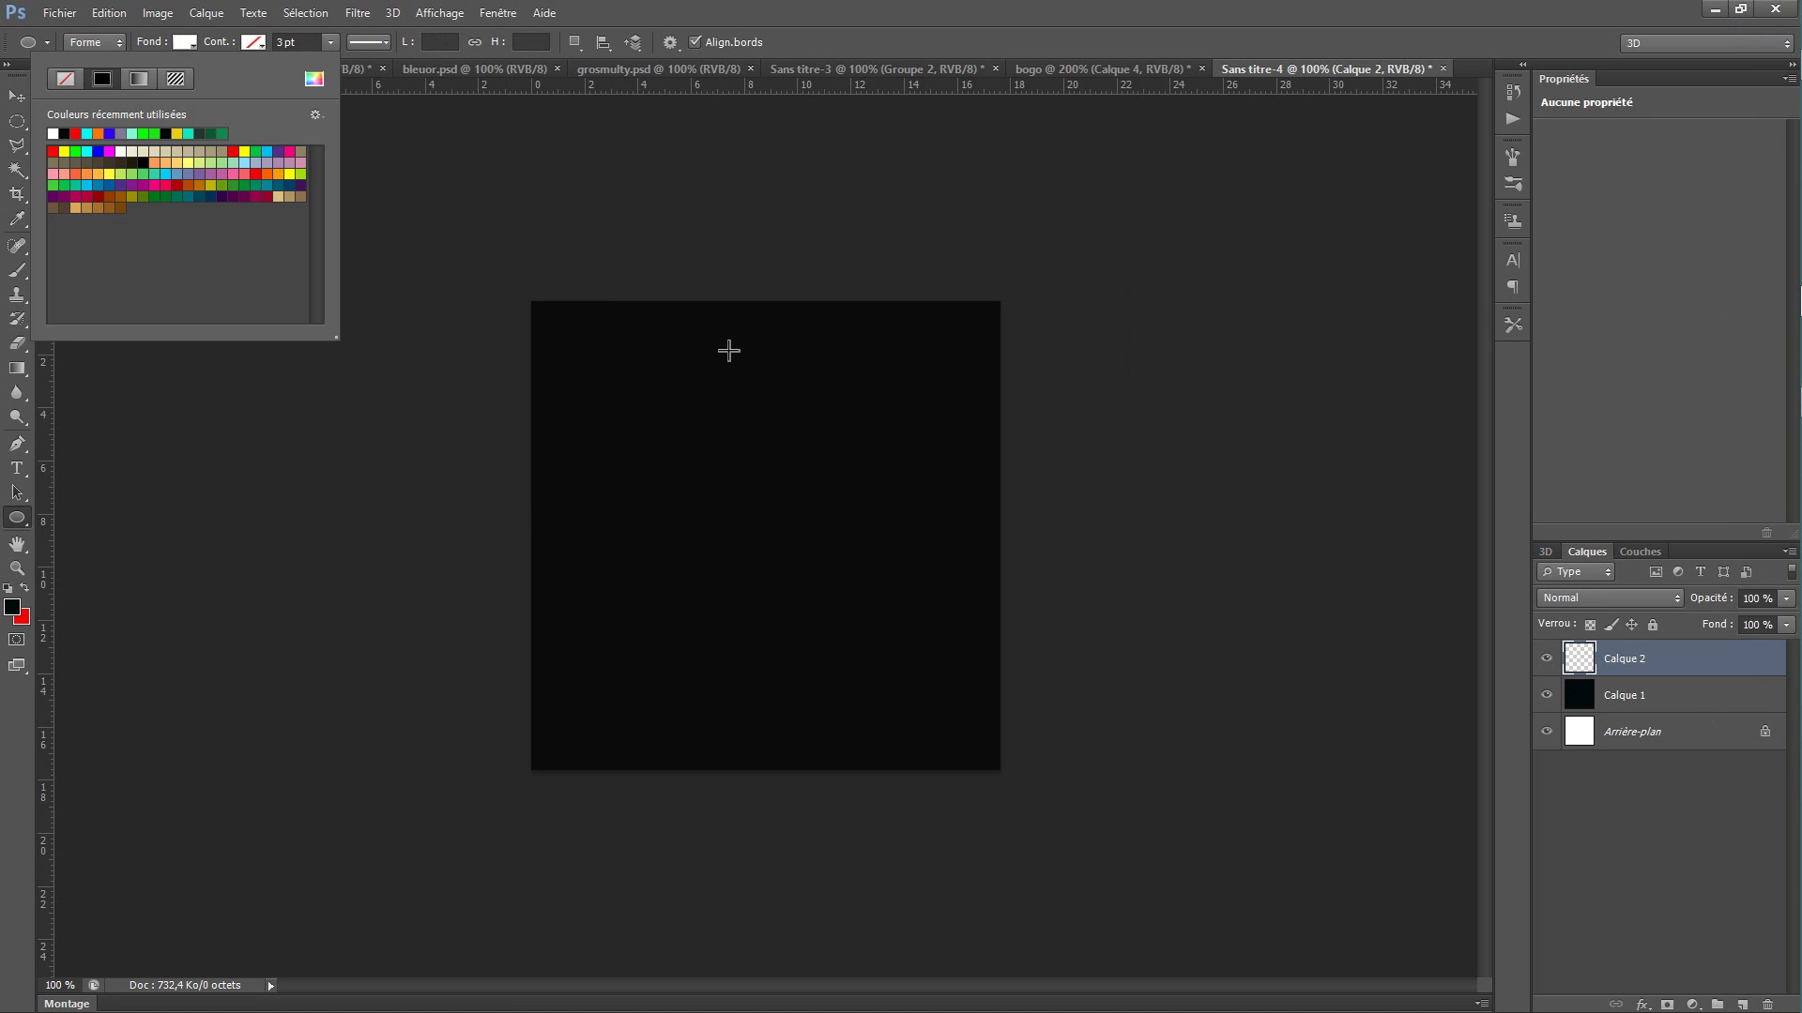
pyautogui.moveTo(736, 334); pyautogui.dragTo(809, 755)
pyautogui.press('space')
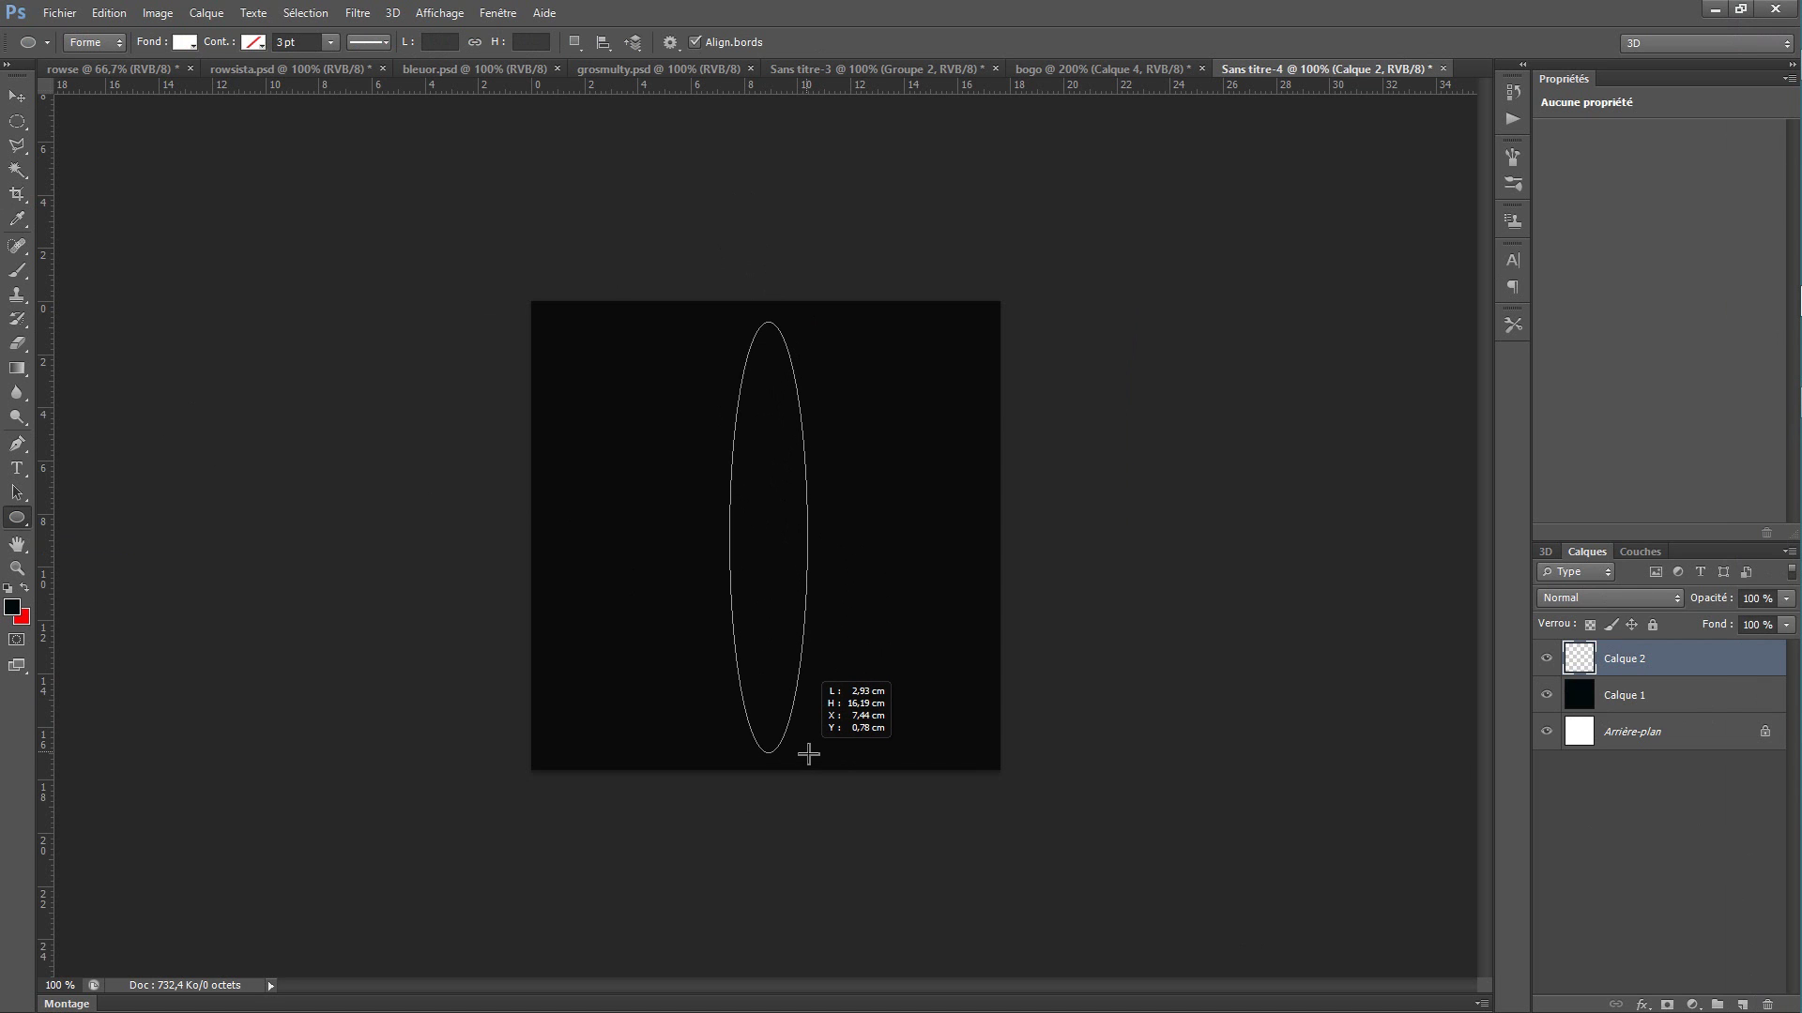
pyautogui.moveTo(809, 755); pyautogui.dragTo(807, 752)
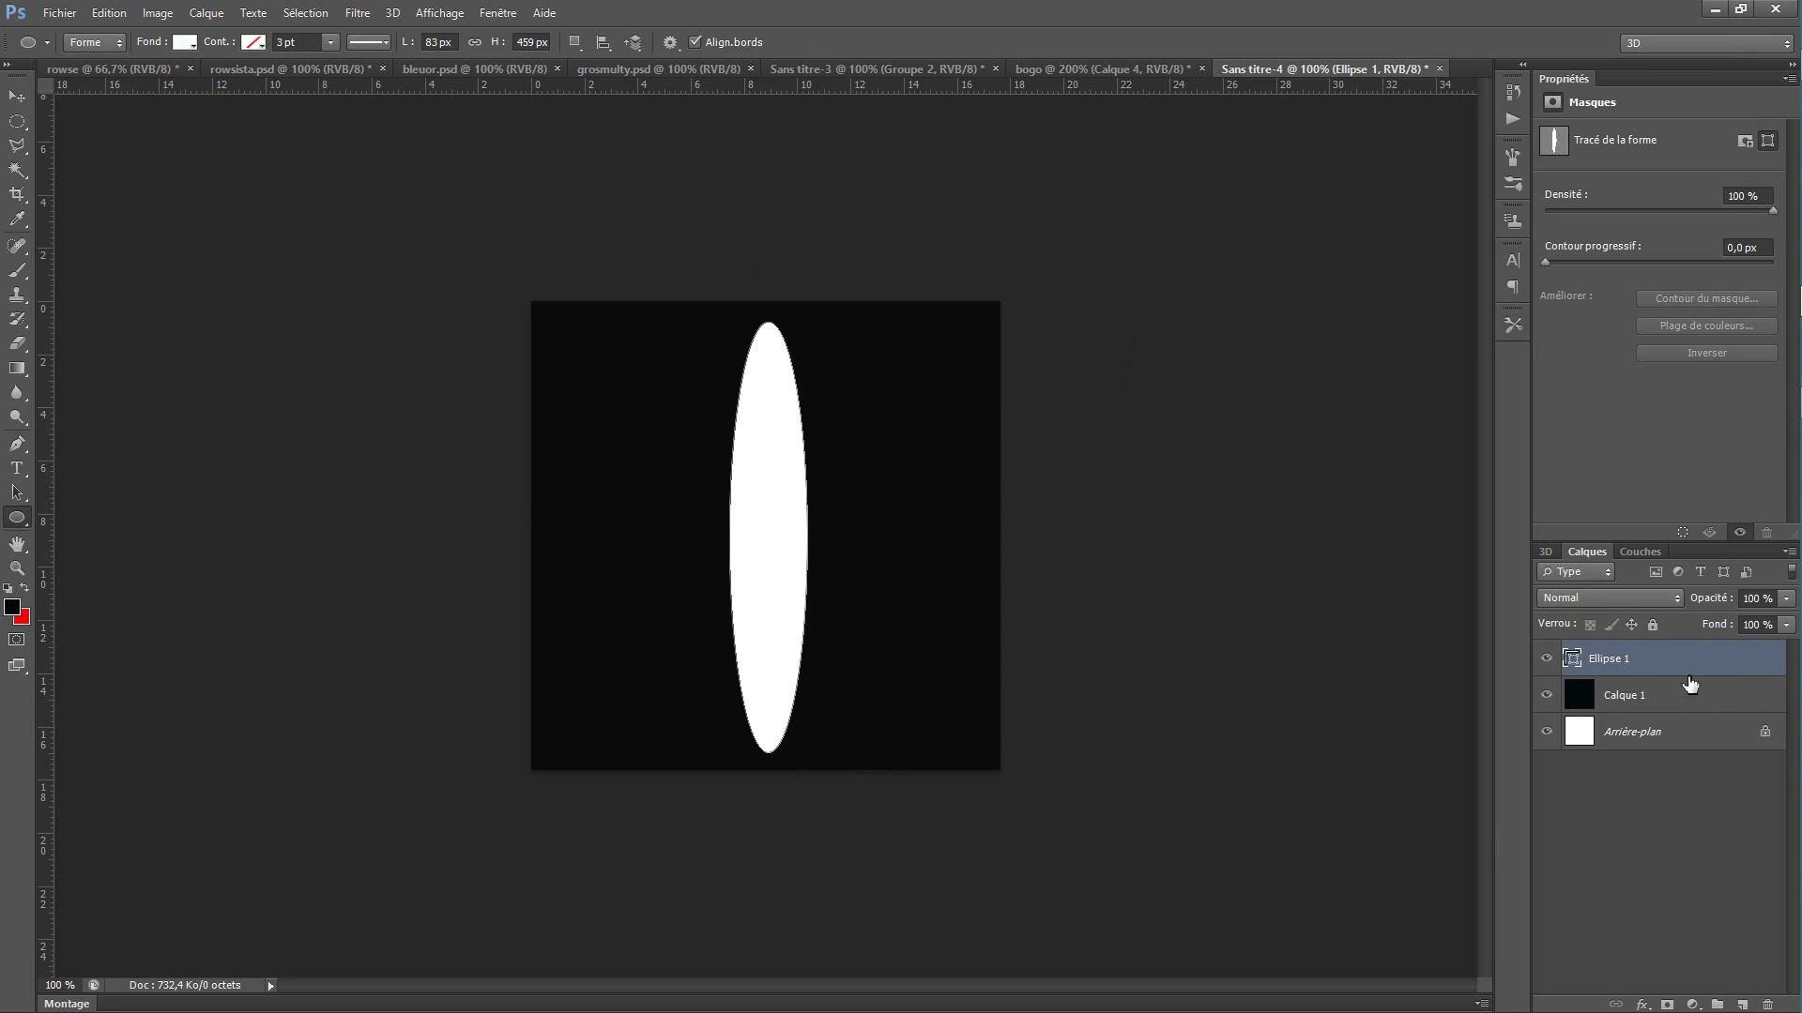
# Step: Lower the ellipse layer's opacity to 5% and keep that layer selected
pyautogui.click(1786, 624)
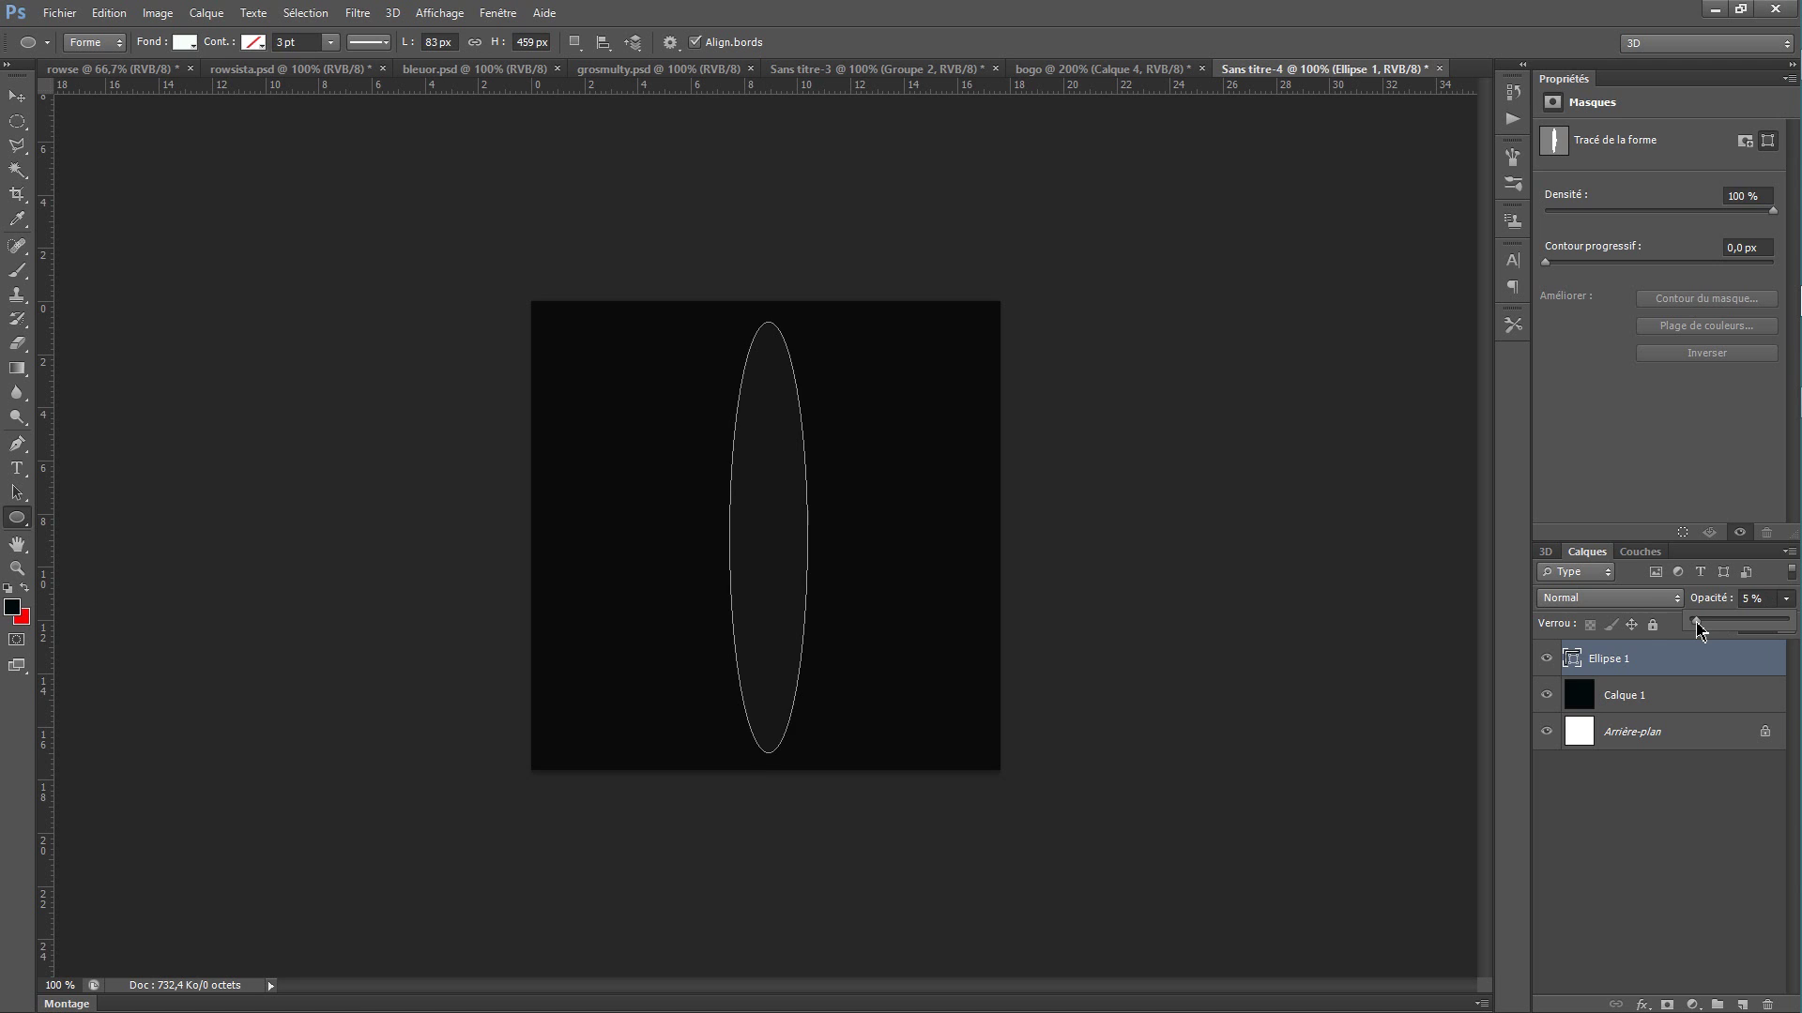
pyautogui.click(1589, 881)
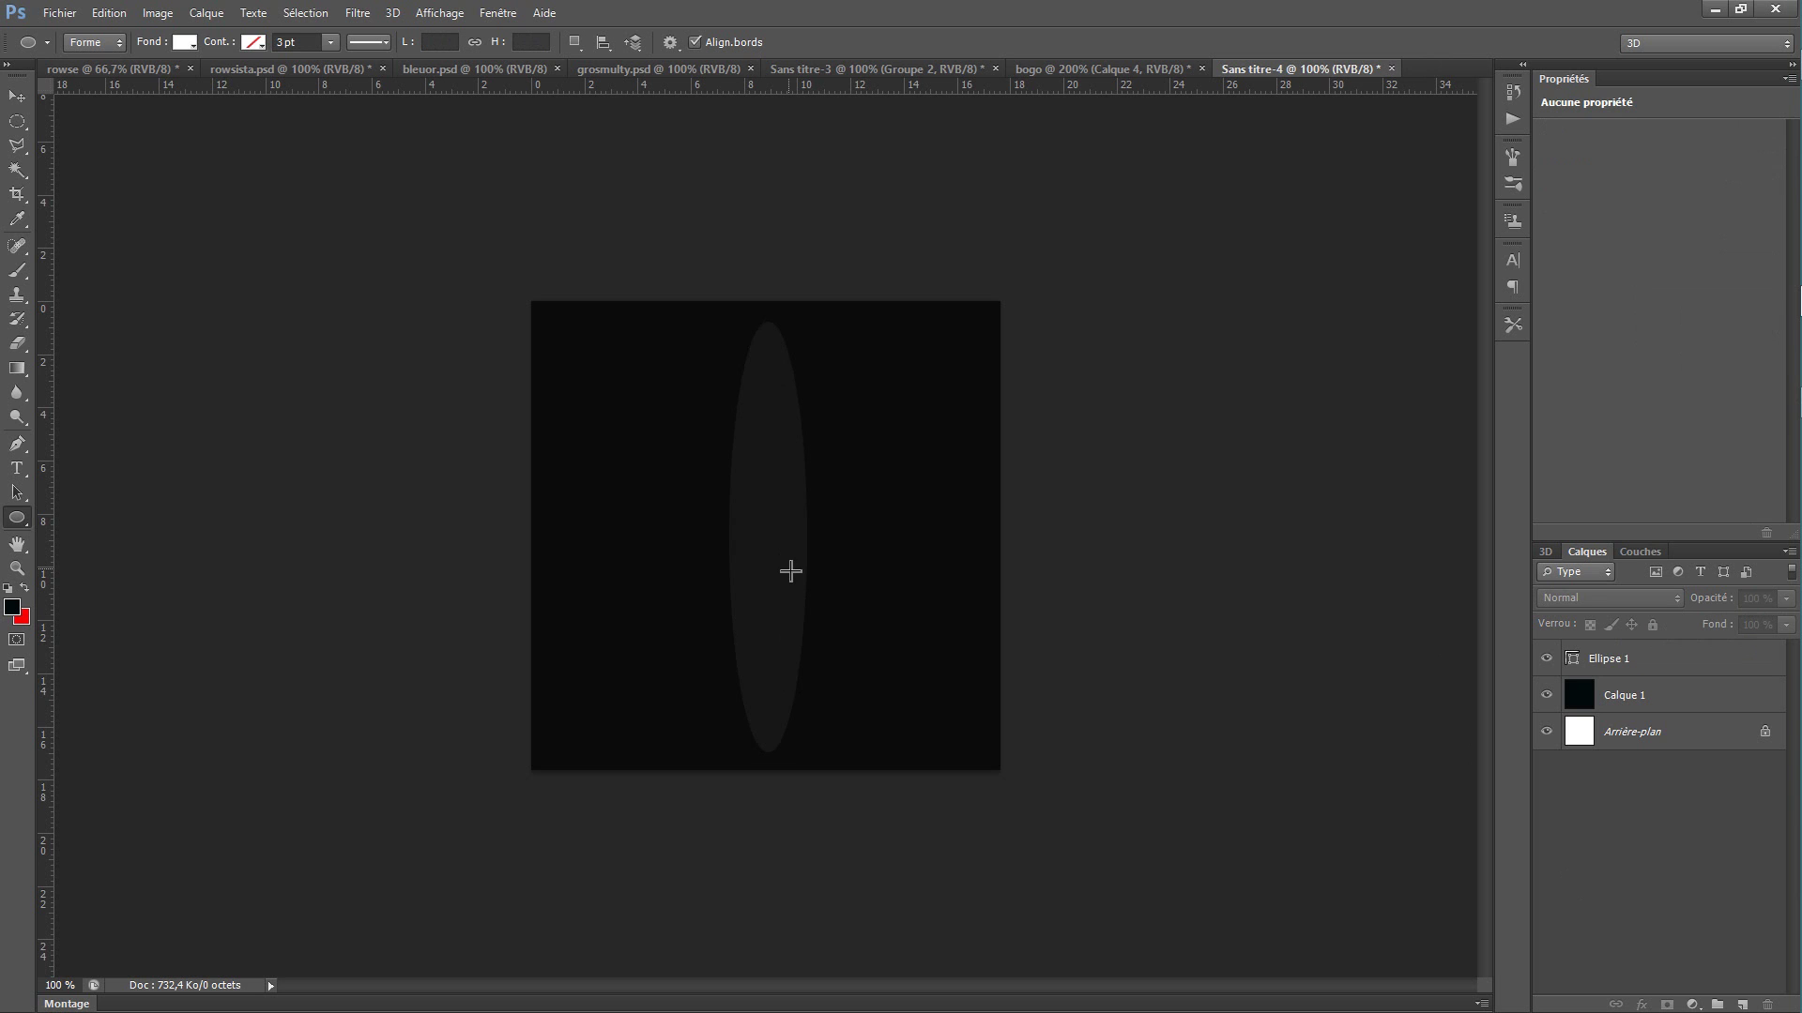
pyautogui.click(1670, 662)
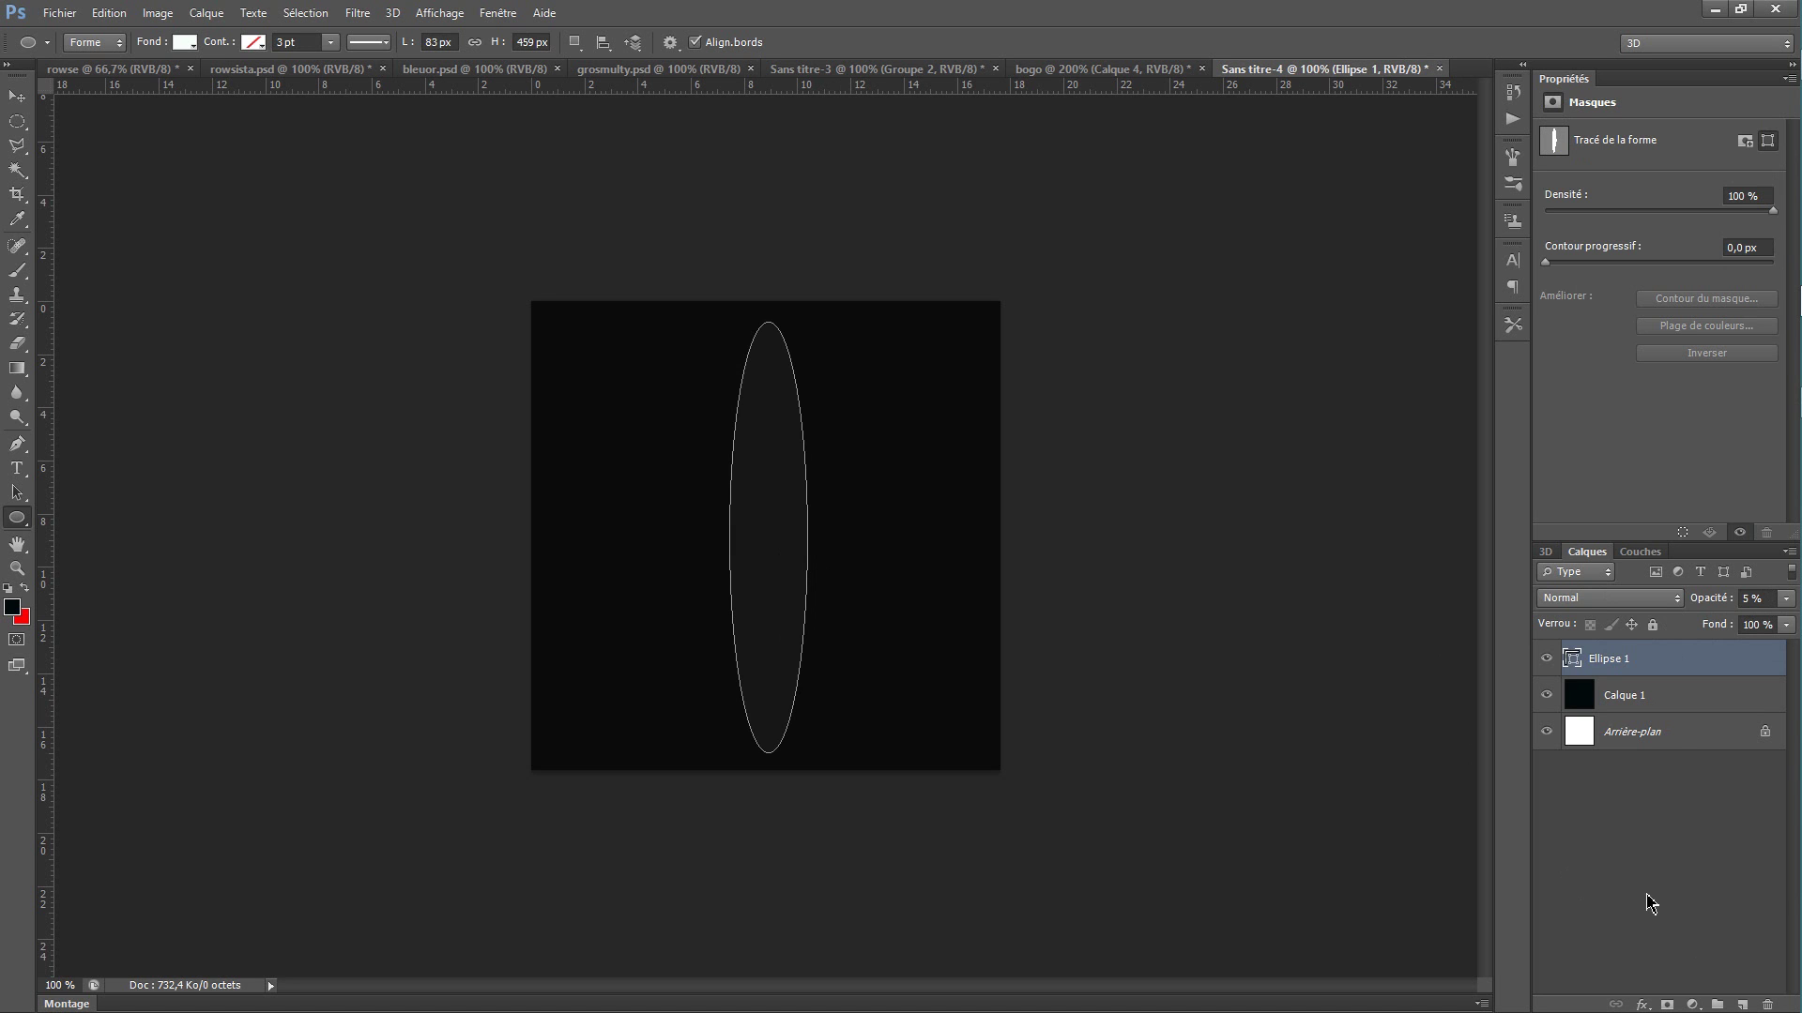
pyautogui.click(1651, 899)
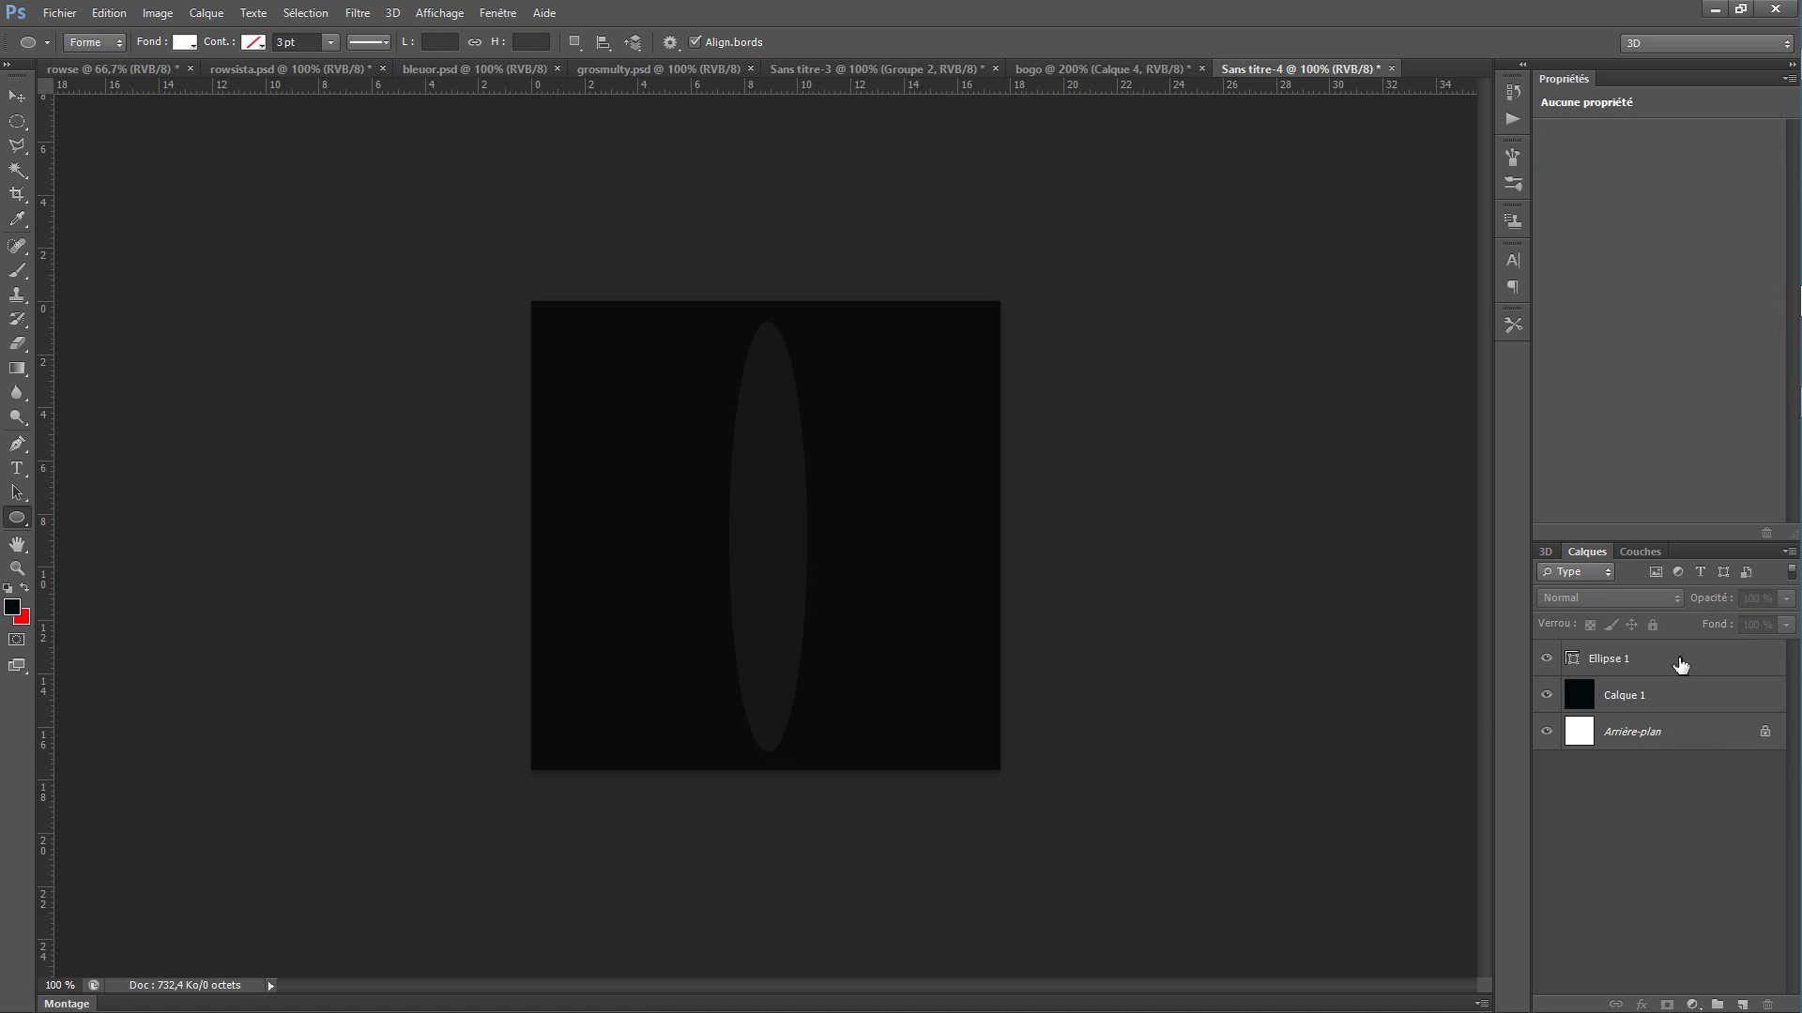
pyautogui.click(1678, 660)
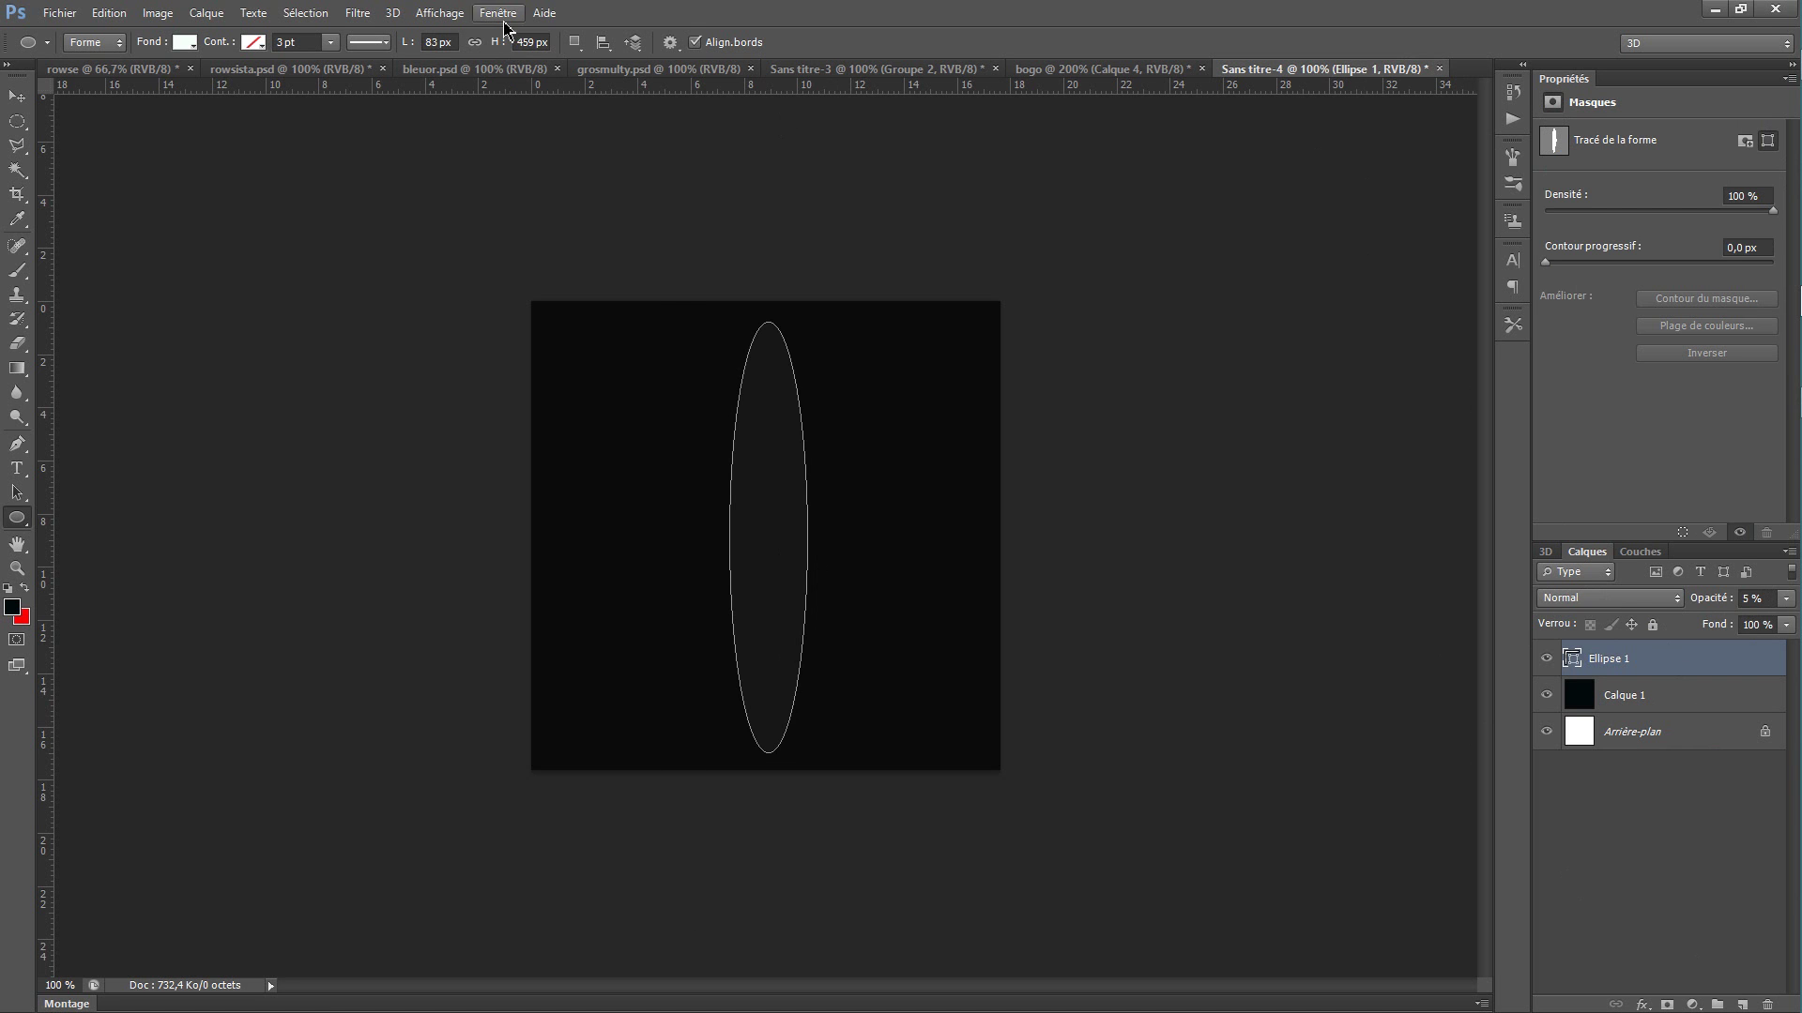
# Step: Start recording a new script named "rota" in the default script set and enlarge the script list
pyautogui.click(497, 13)
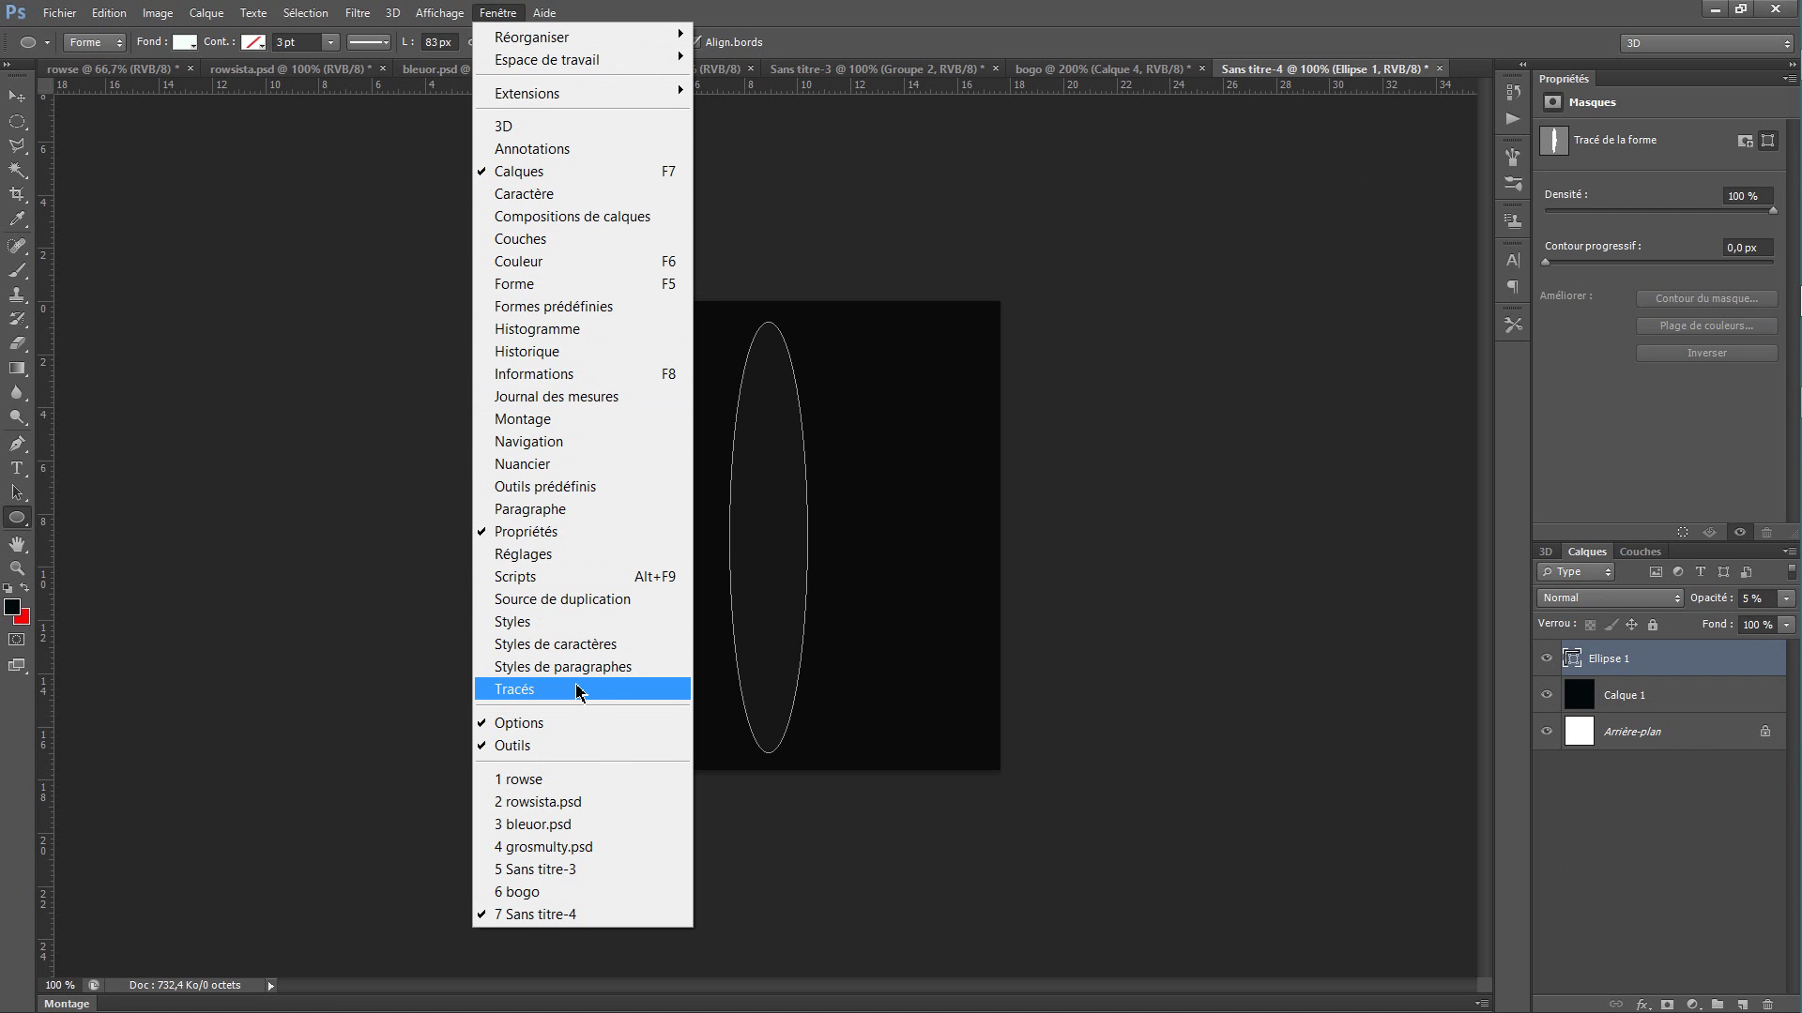
pyautogui.click(591, 578)
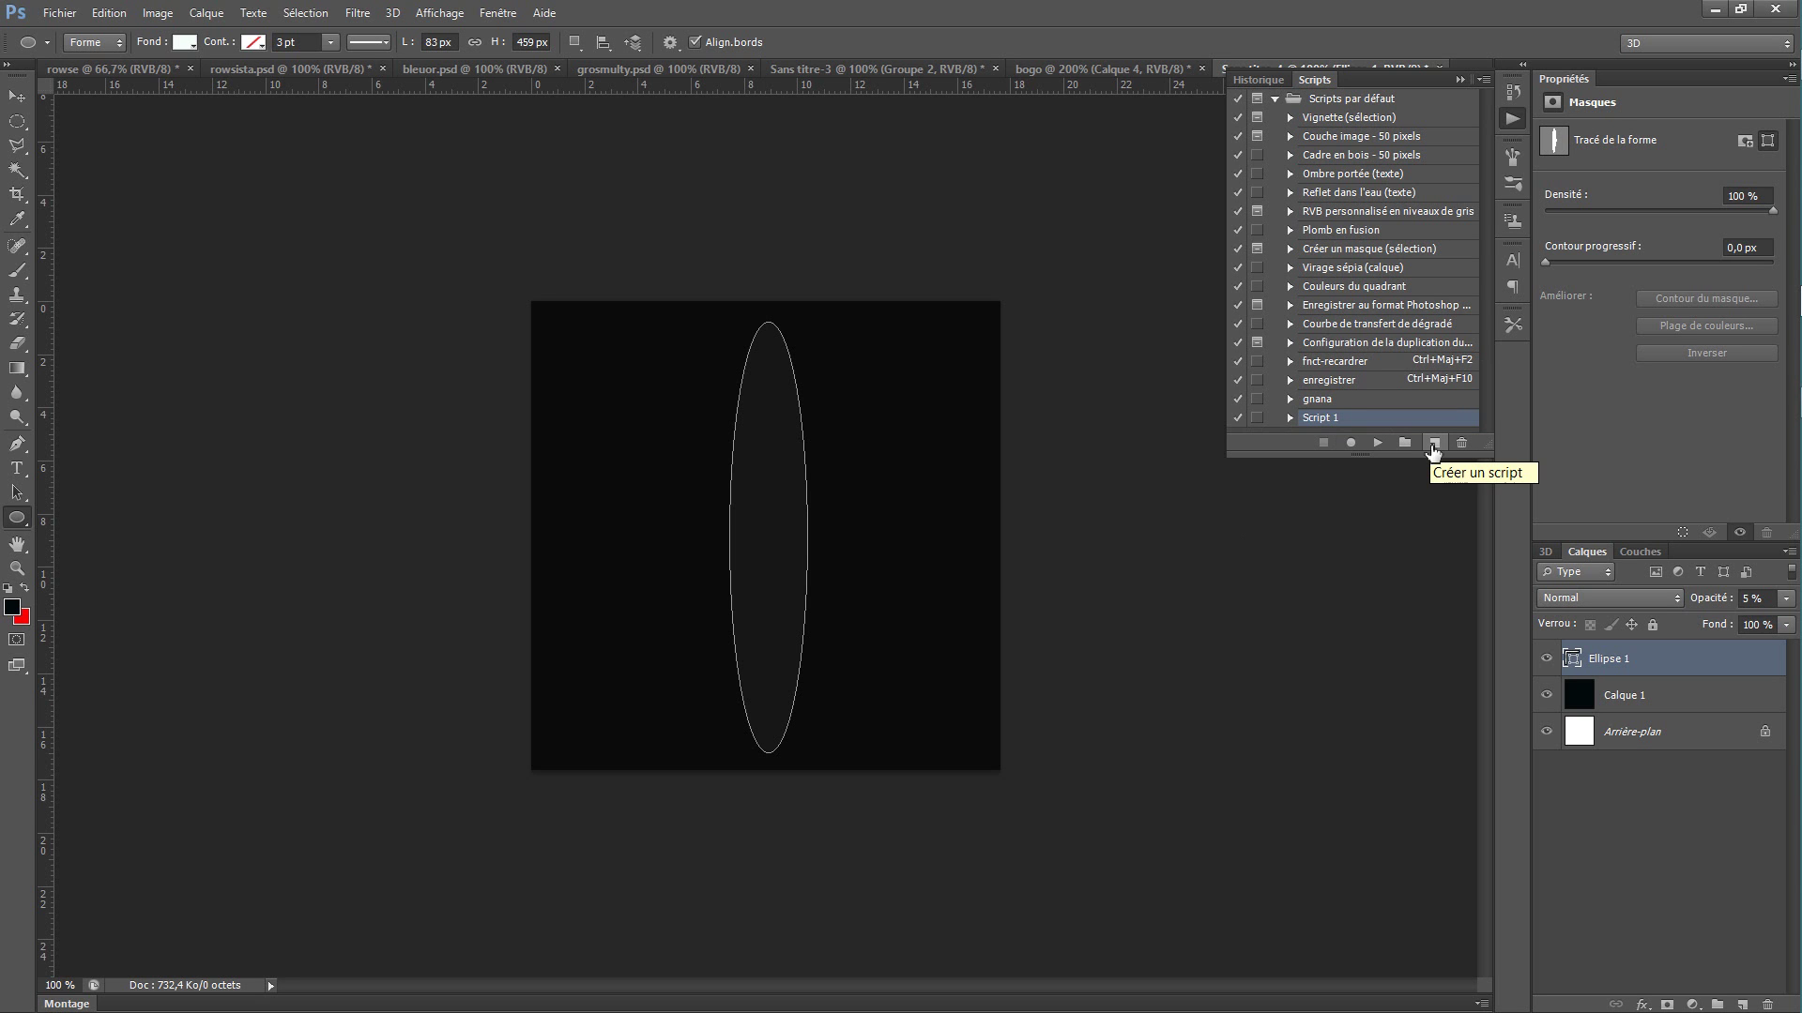
pyautogui.click(1433, 450)
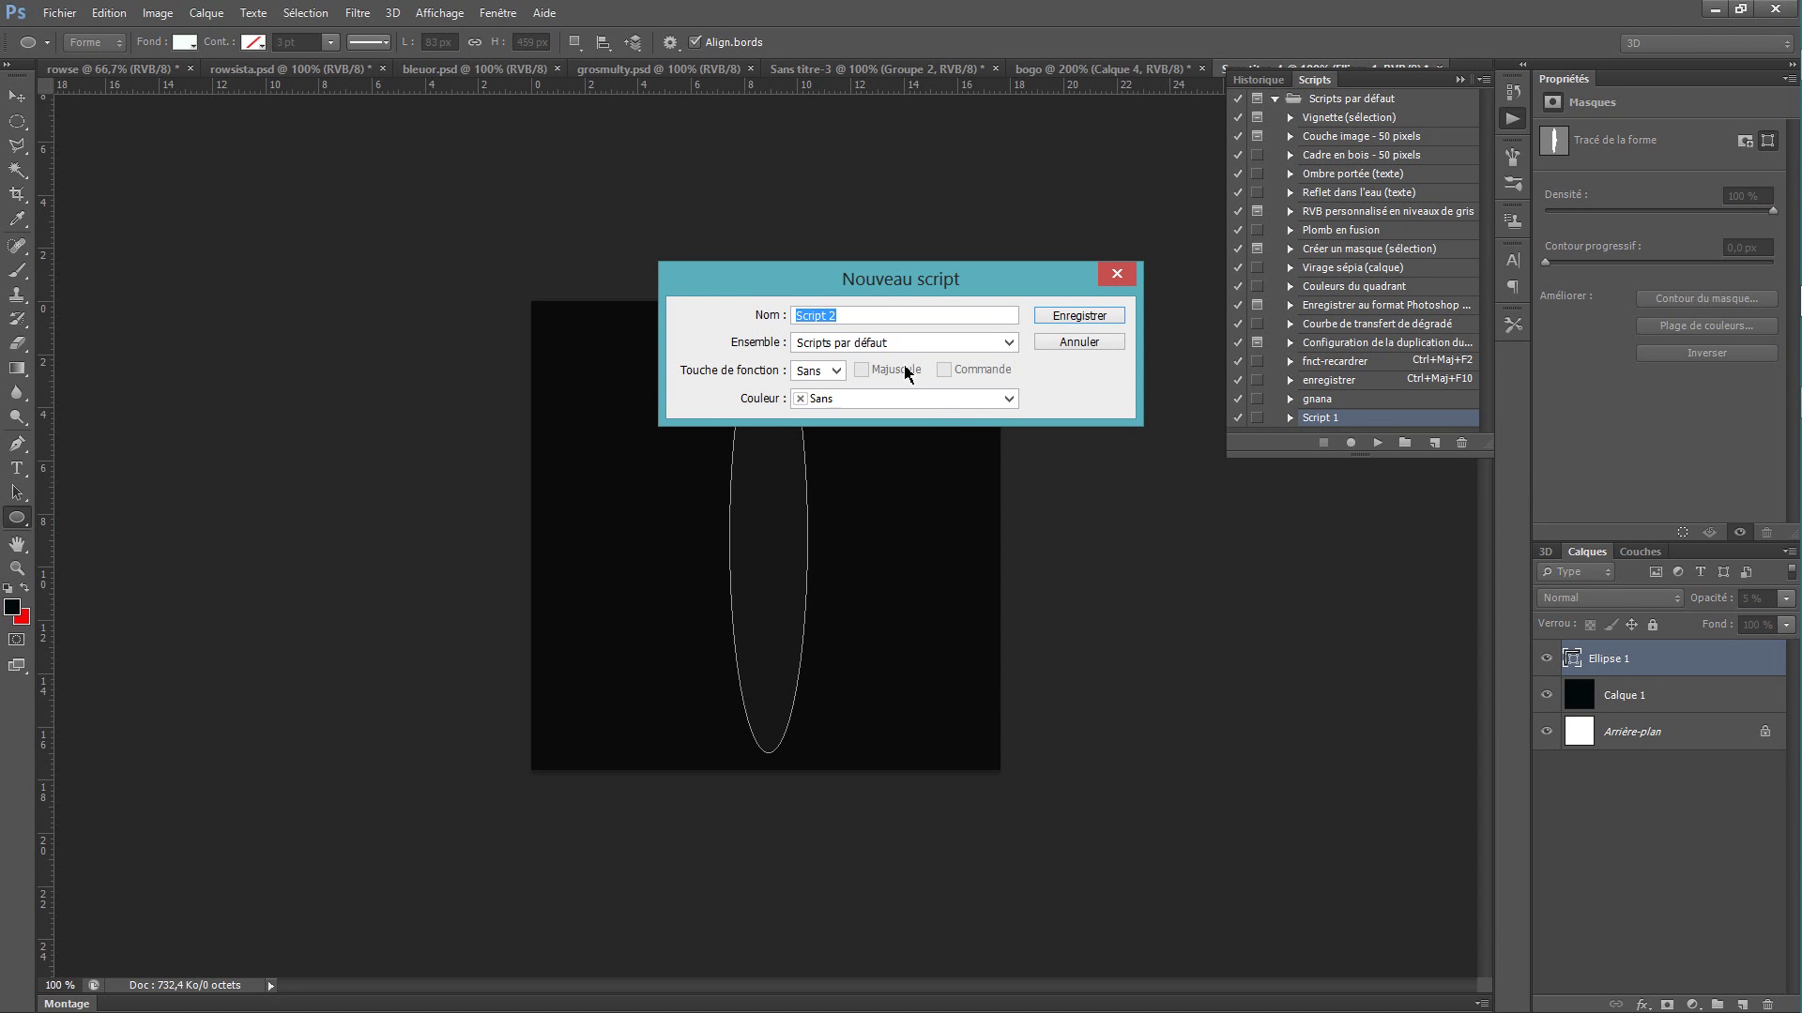
pyautogui.write('ro')
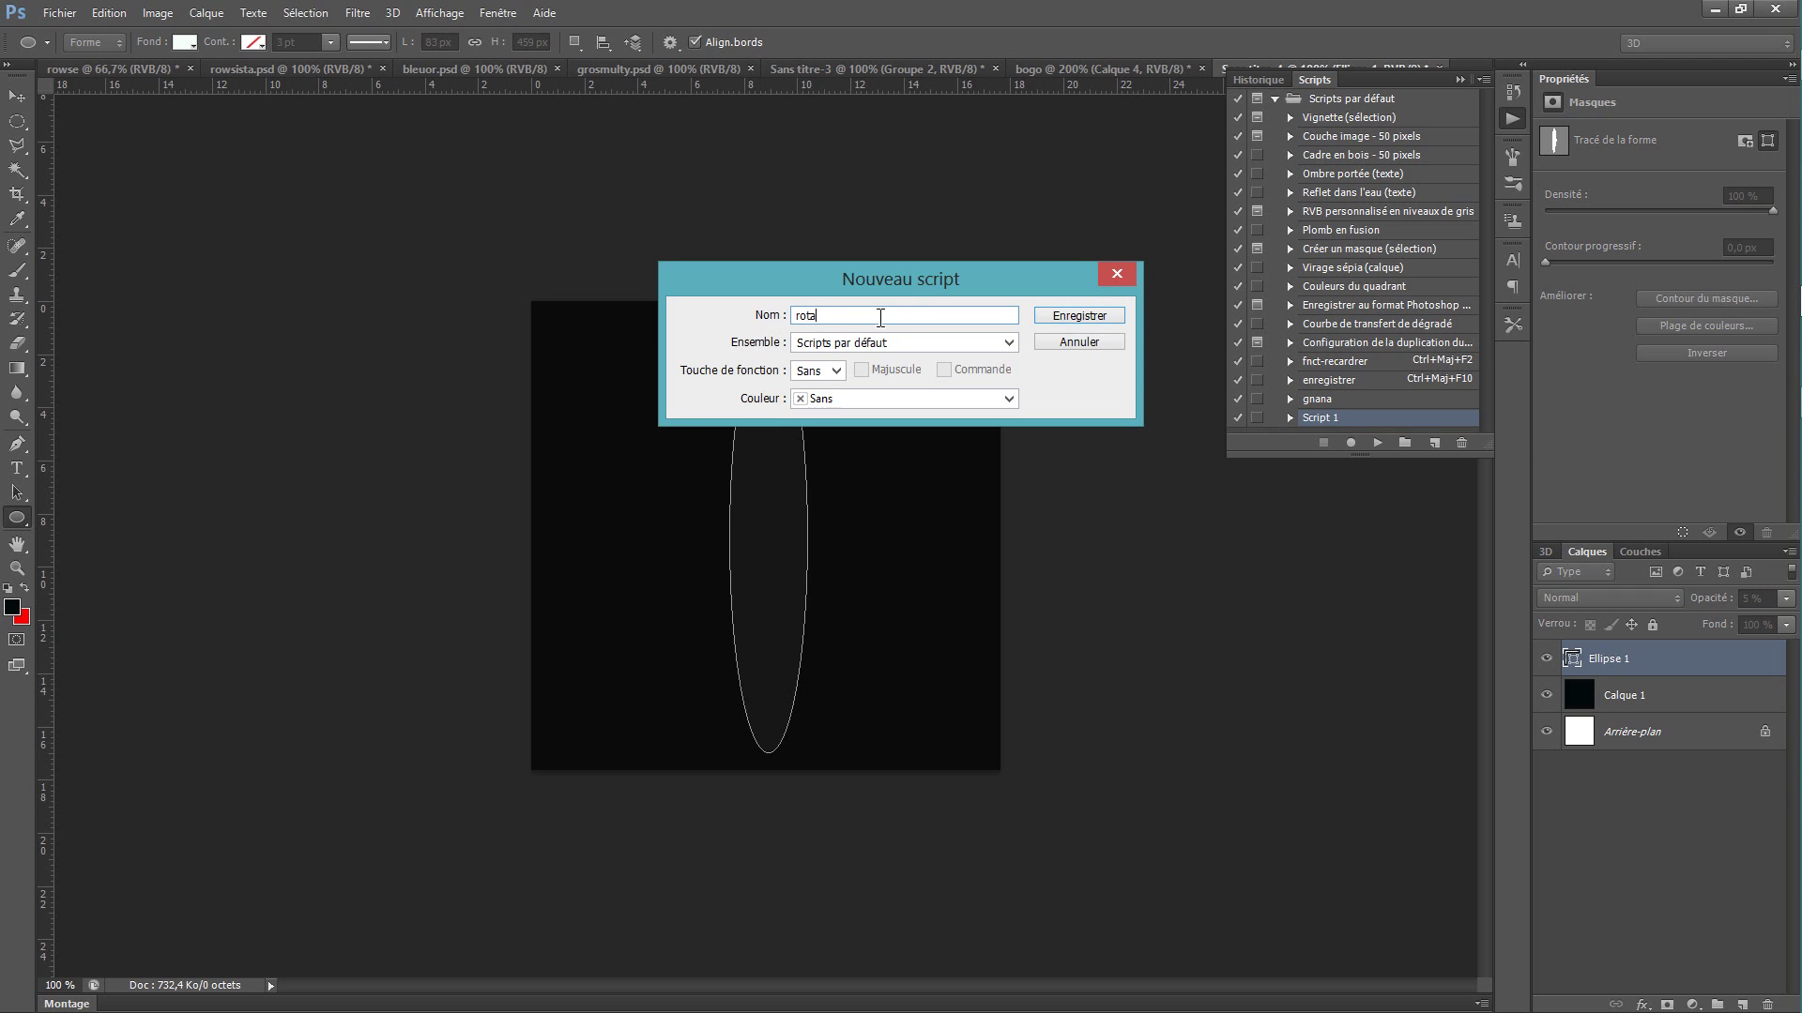
pyautogui.write('ta')
pyautogui.press('Return')
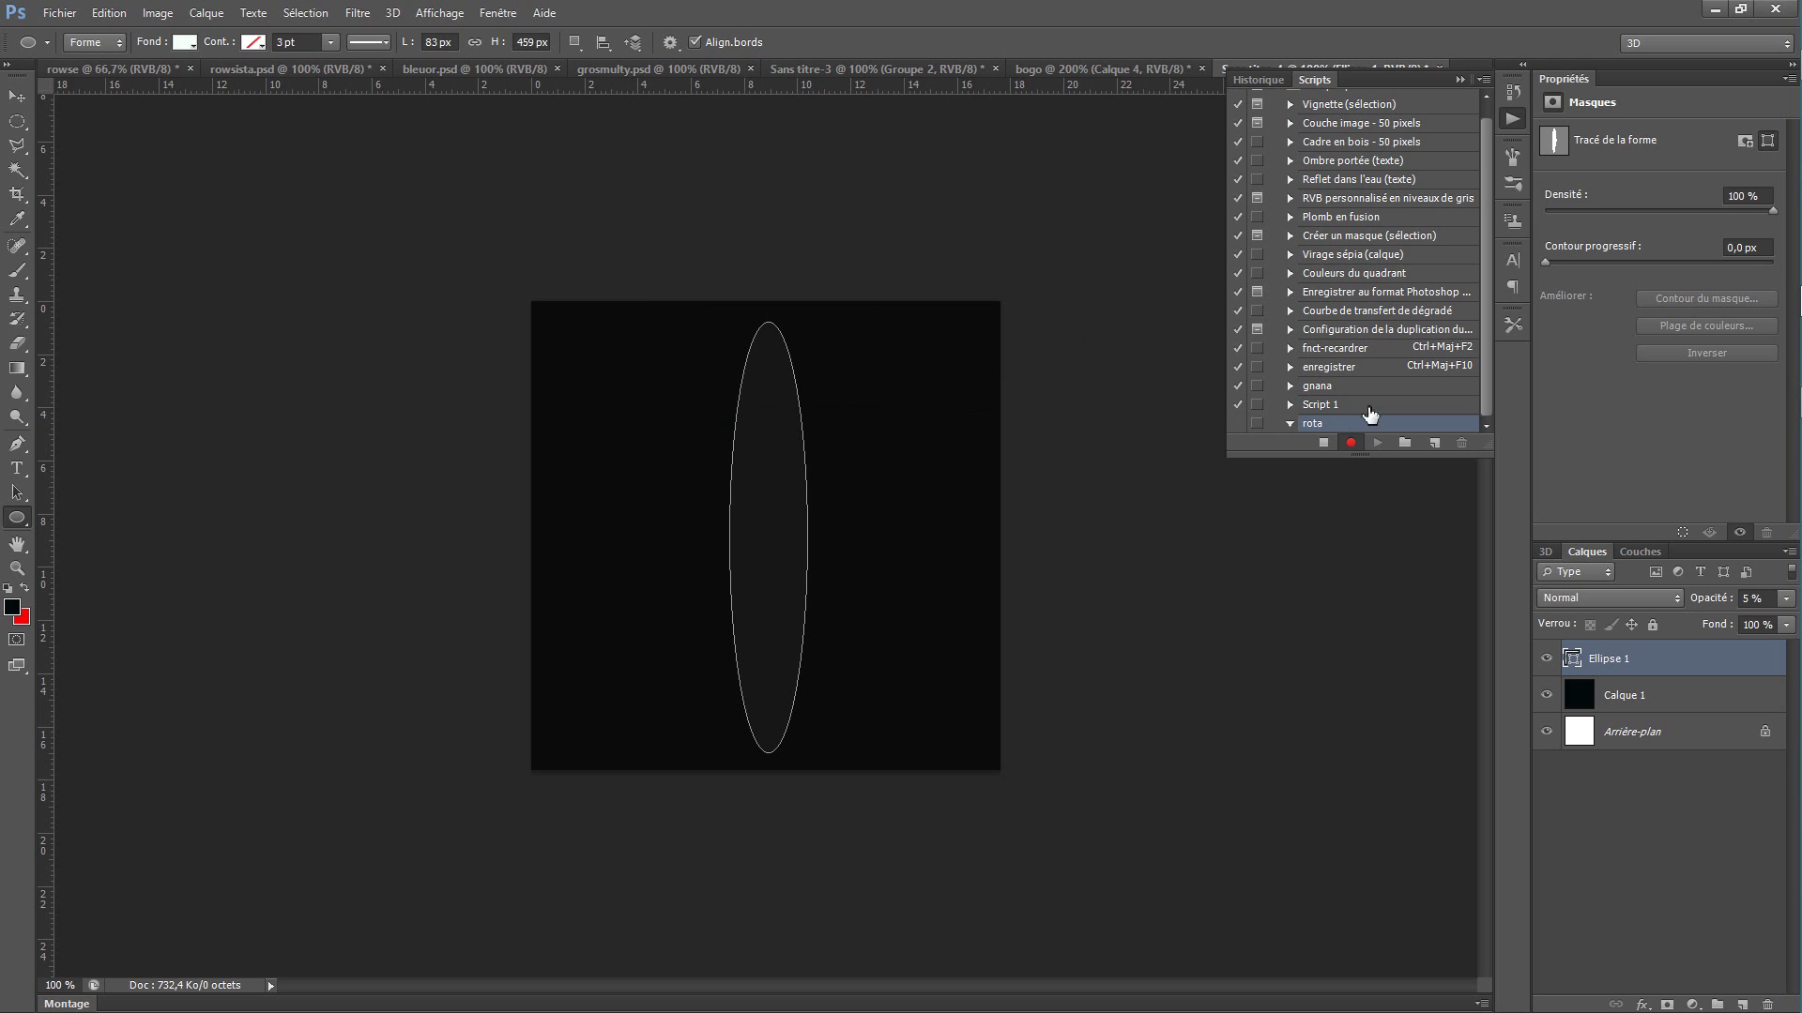
pyautogui.moveTo(1490, 451); pyautogui.dragTo(1484, 603)
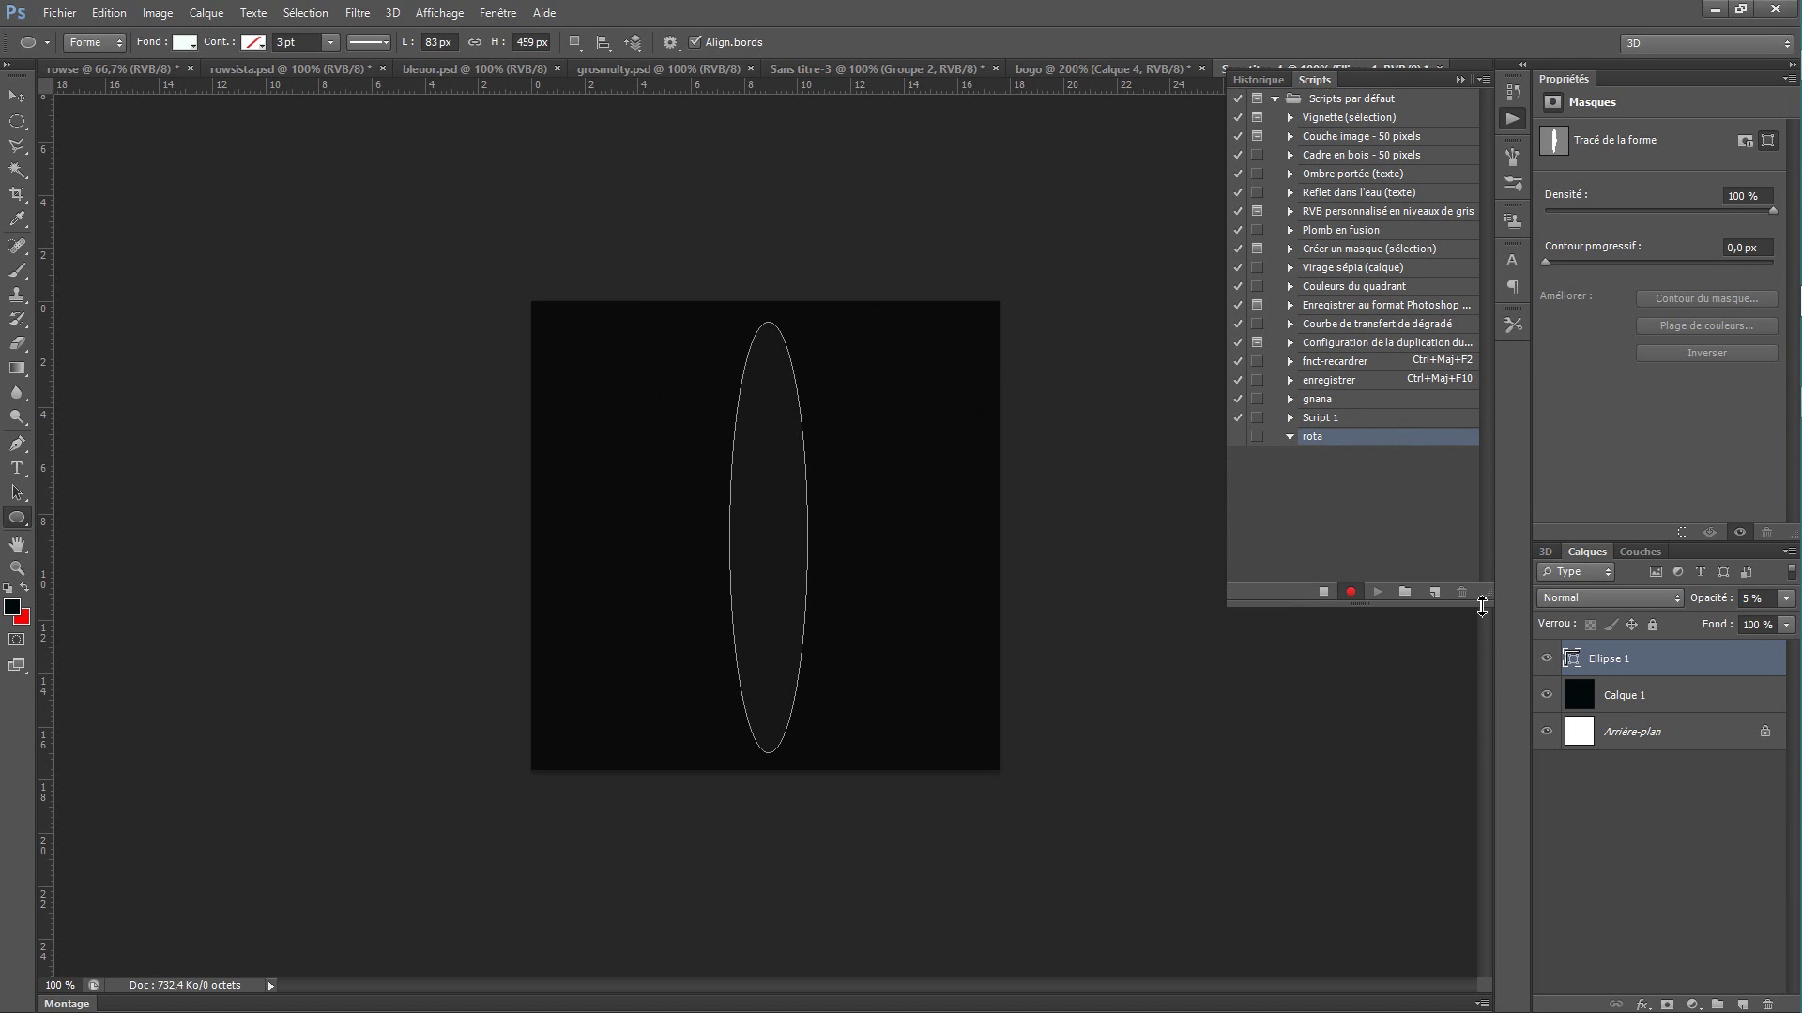
# Step: Record duplicating the ellipse layer and rotating the copy by 4° around its centre
pyautogui.moveTo(1695, 664); pyautogui.dragTo(1744, 1006)
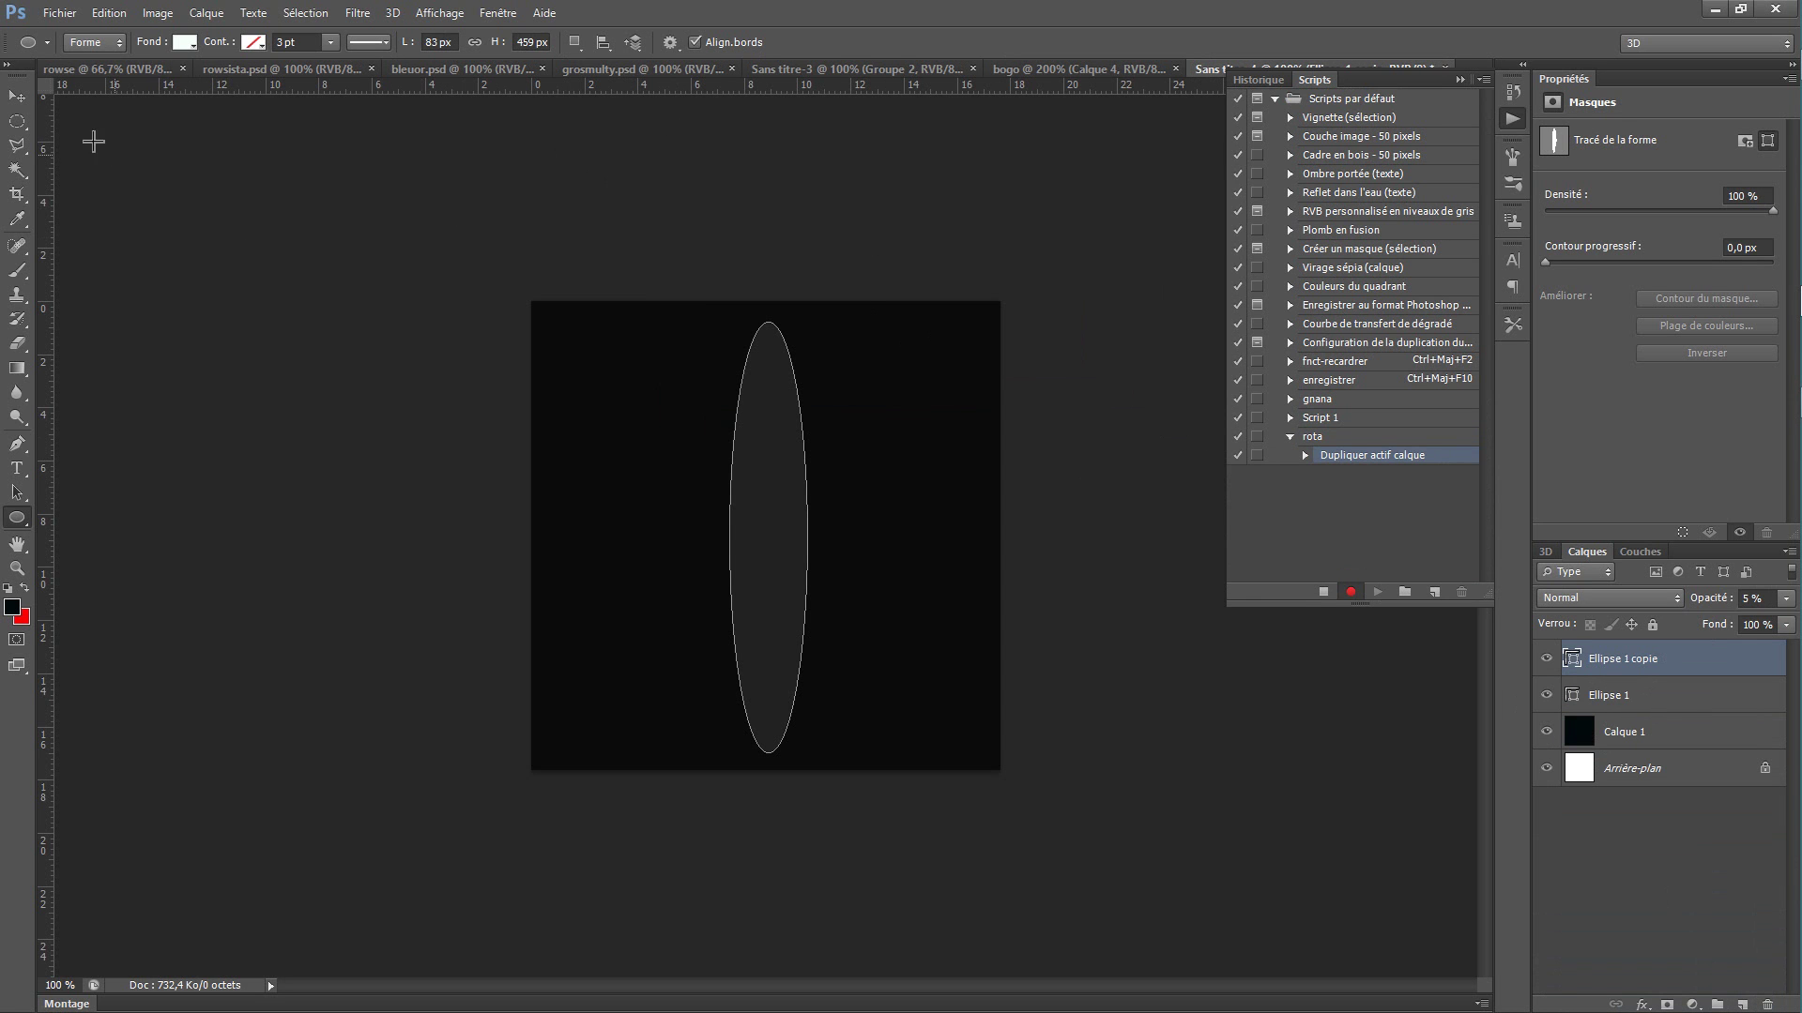
pyautogui.click(19, 97)
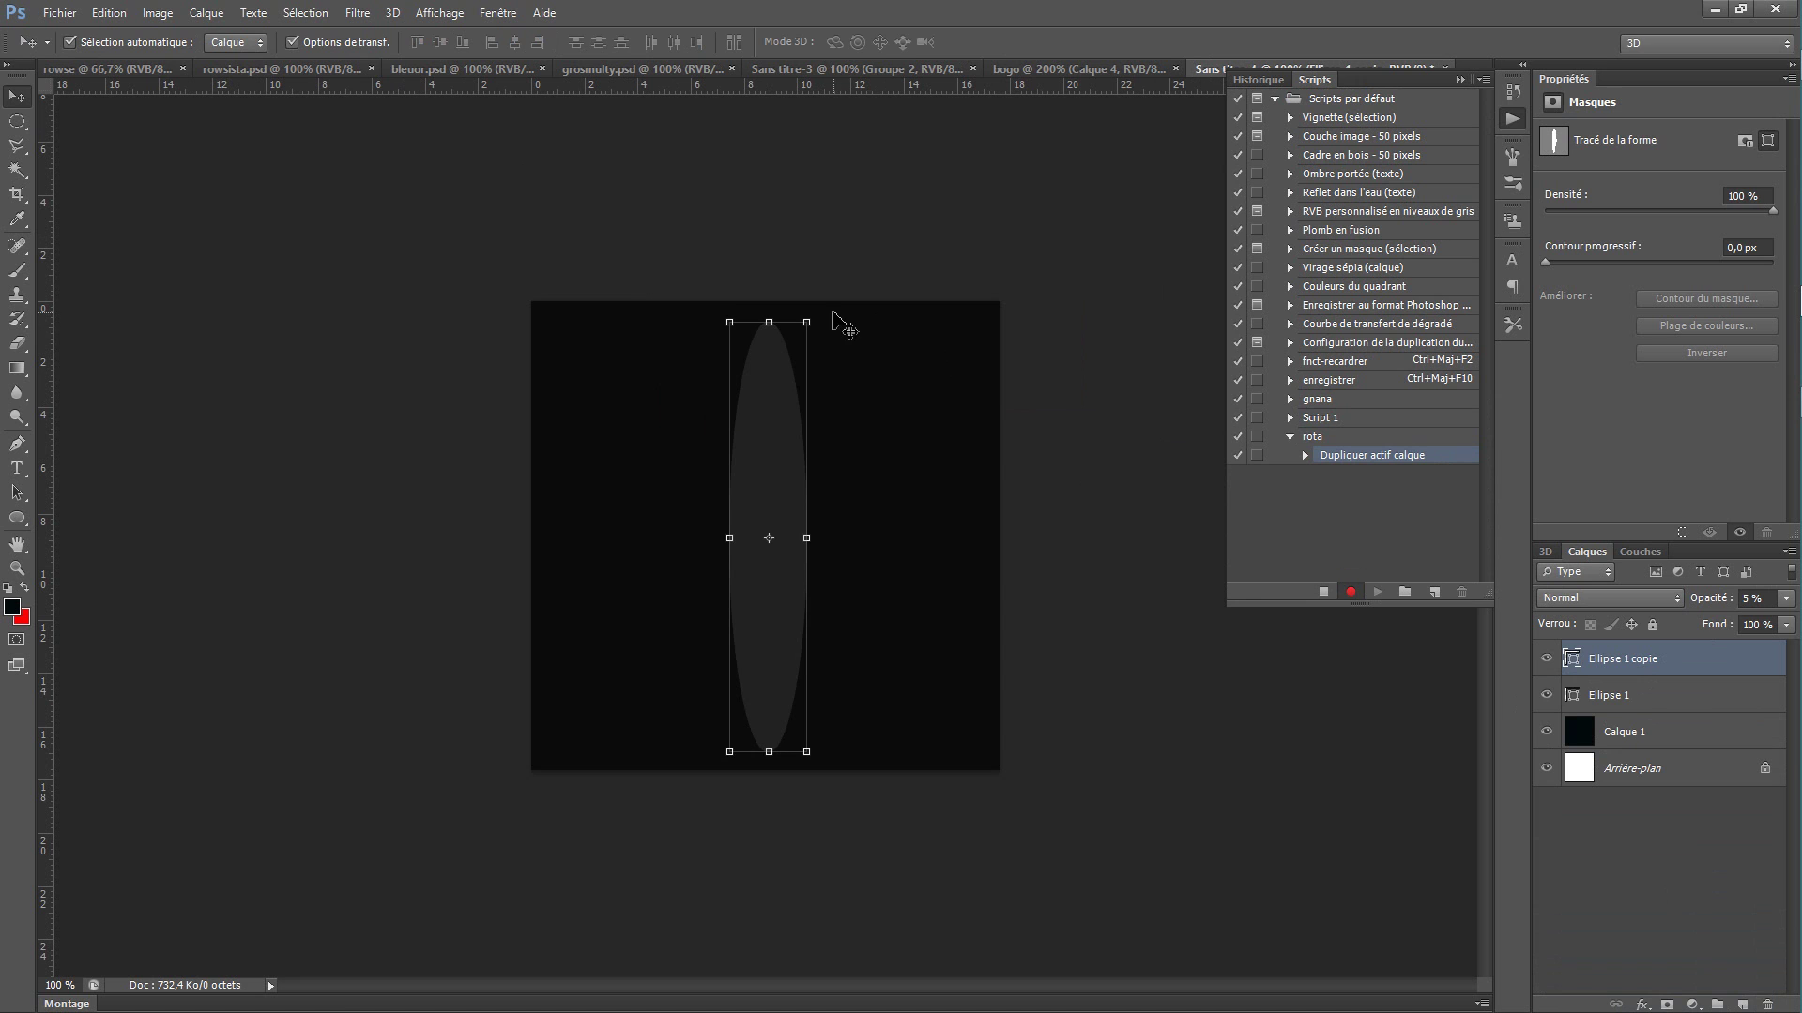
pyautogui.click(823, 318)
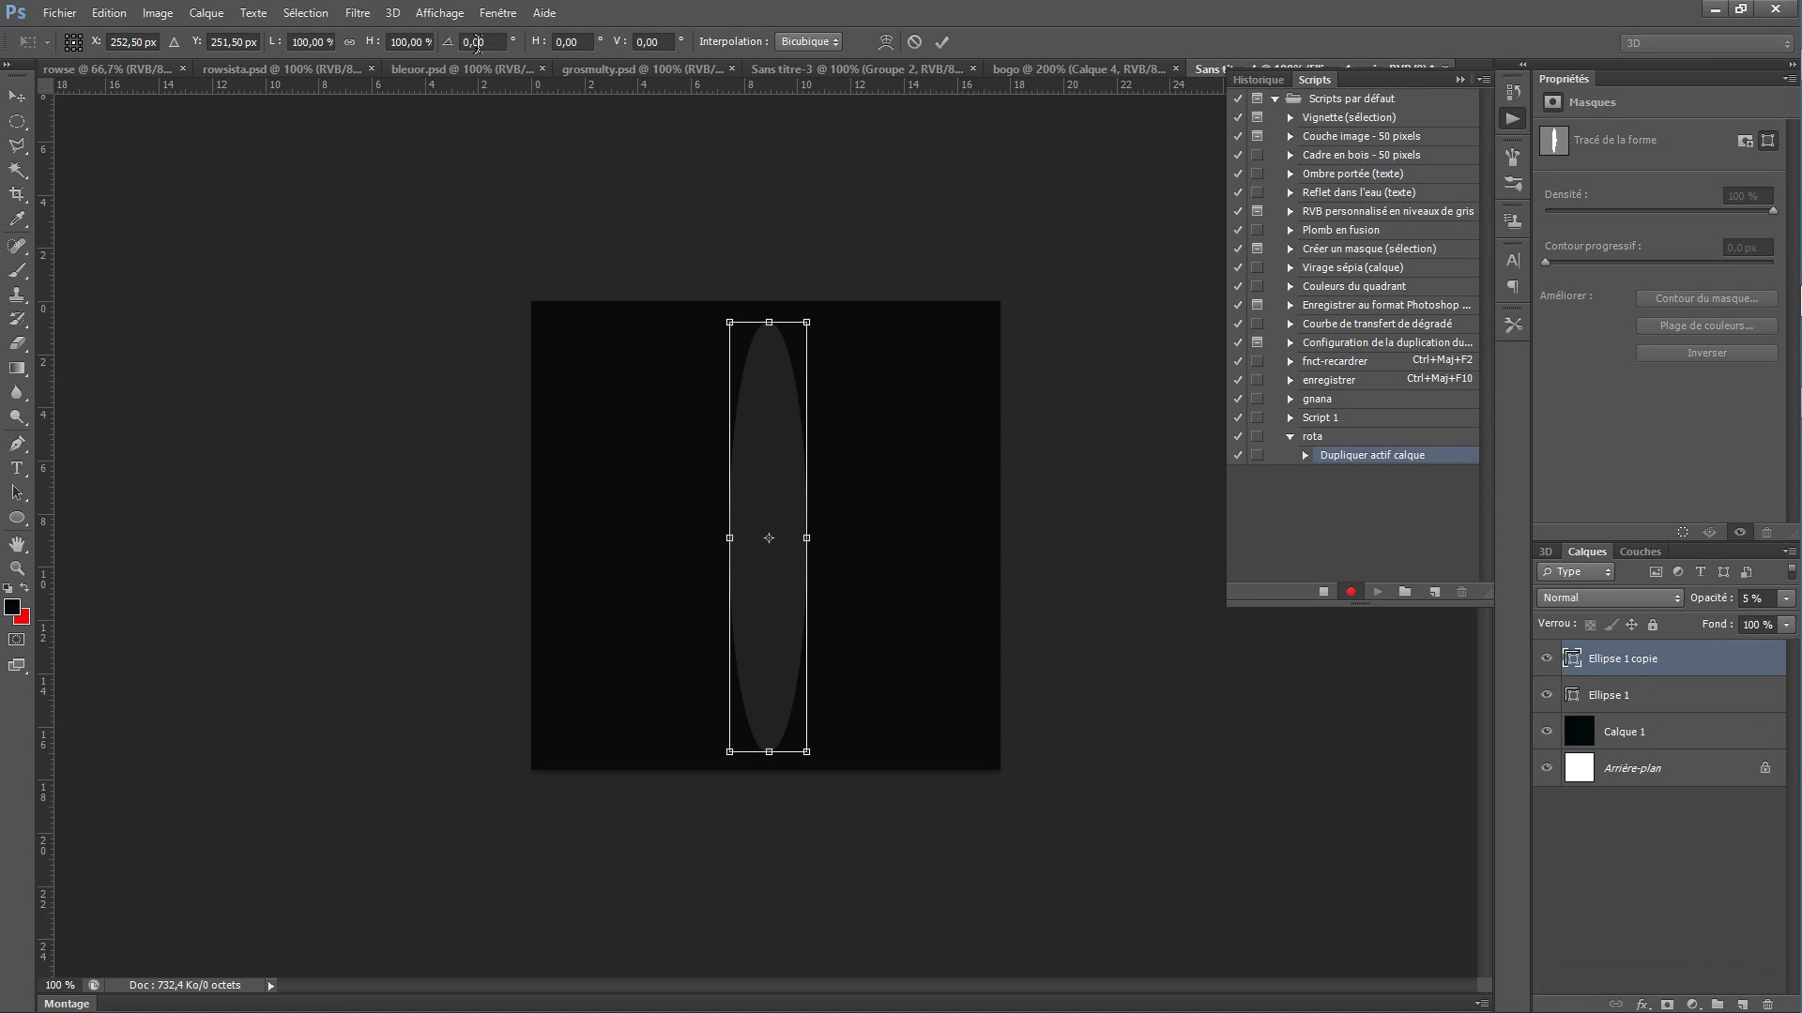
pyautogui.moveTo(472, 41); pyautogui.dragTo(463, 43)
pyautogui.write('4')
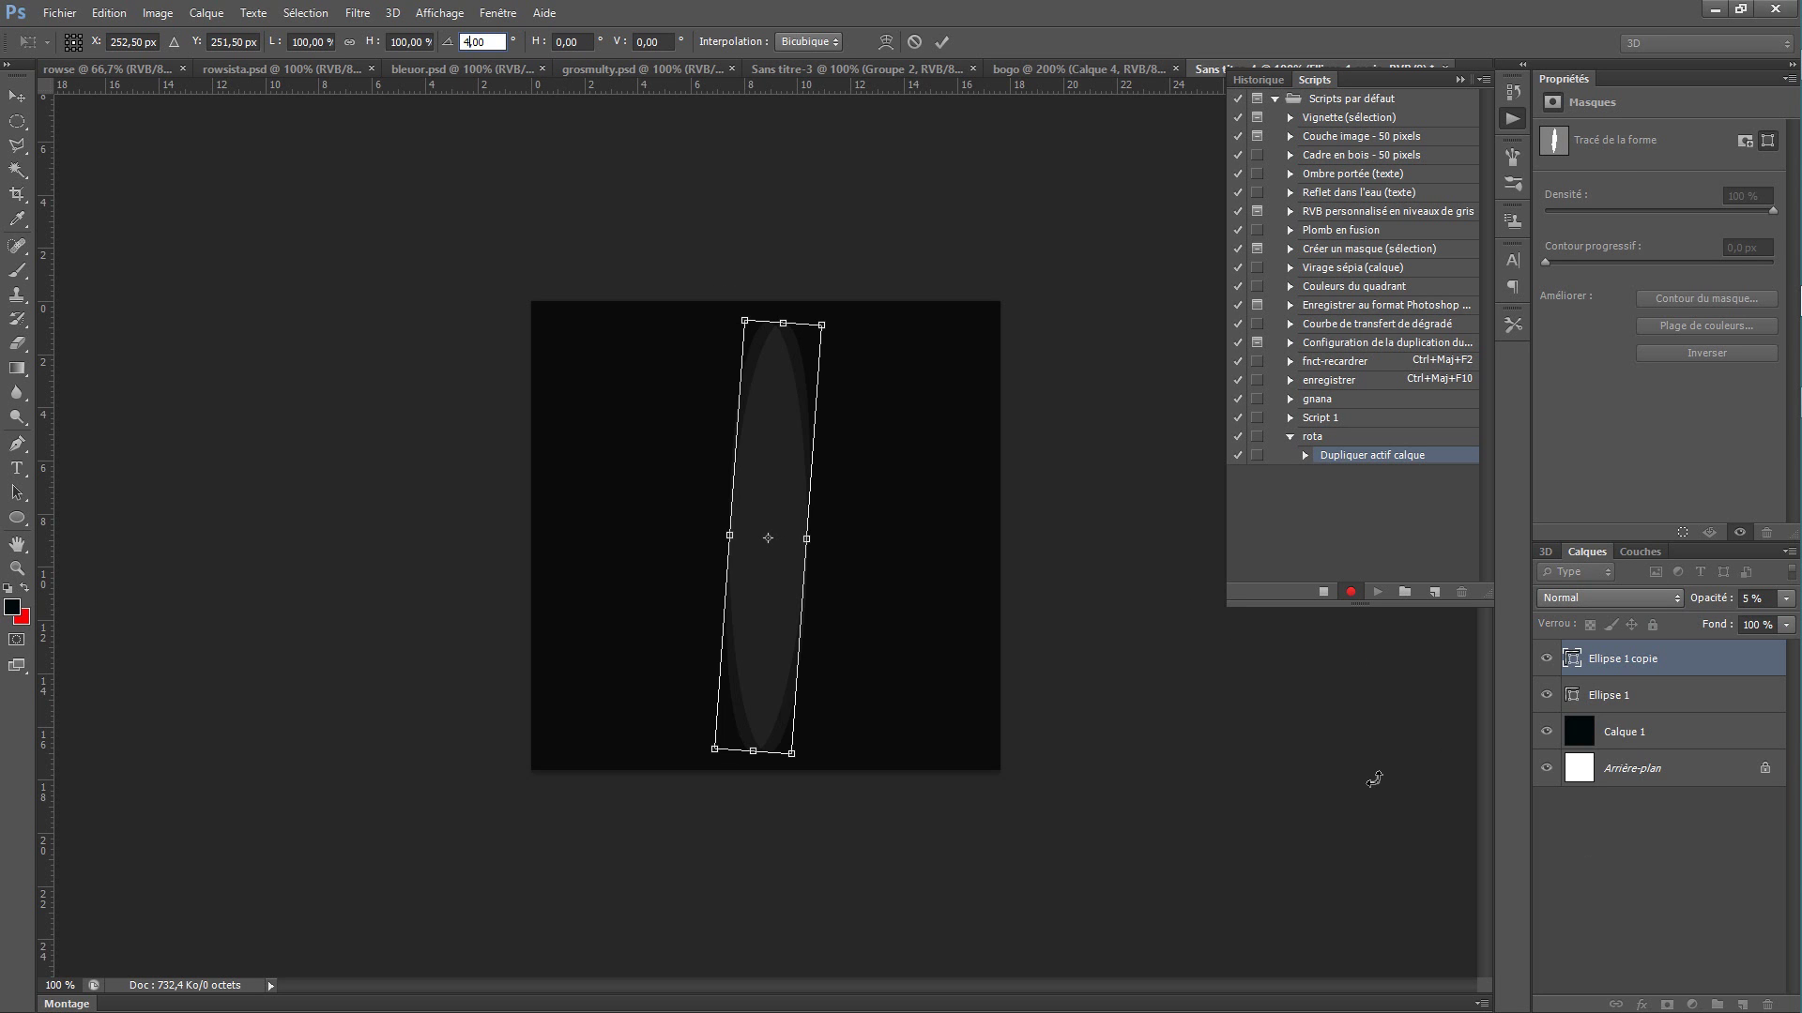
pyautogui.press('Return')
pyautogui.press('Return')
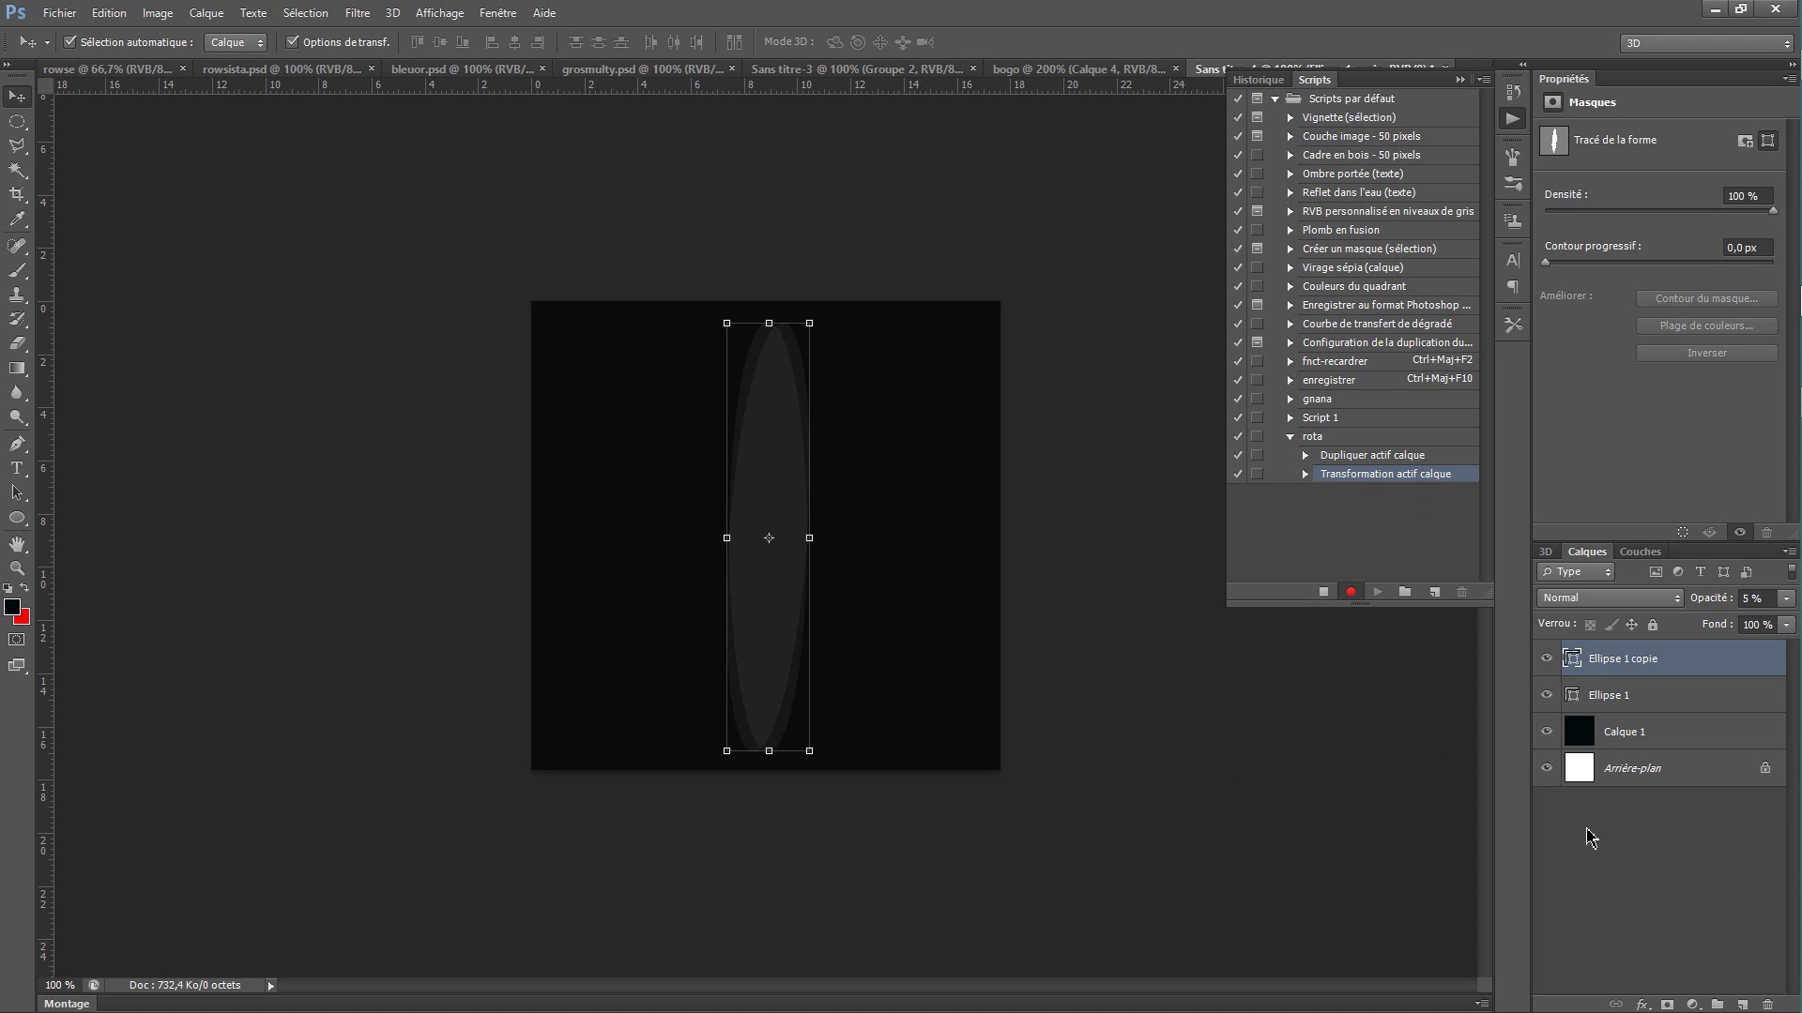
# Step: Stop recording and delete the stray layer-selection command, keeping only the duplicate and transform commands in the "rota" script
pyautogui.click(1600, 838)
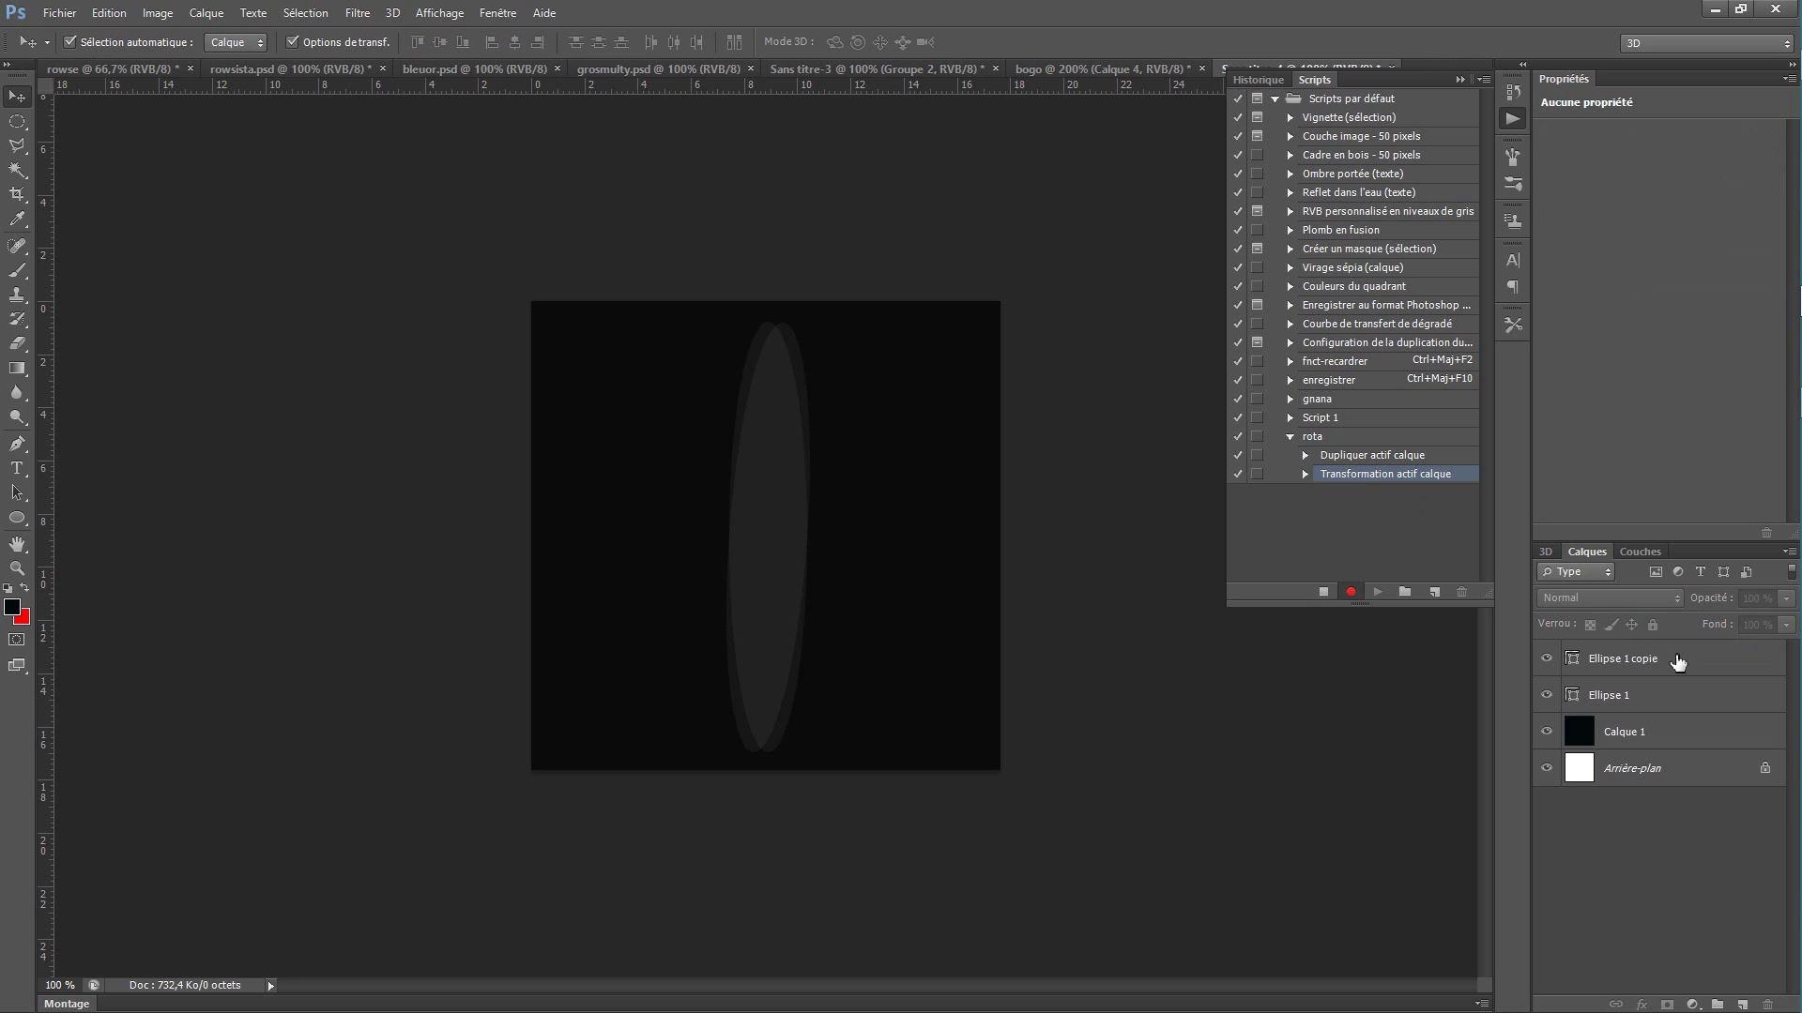
pyautogui.click(1677, 661)
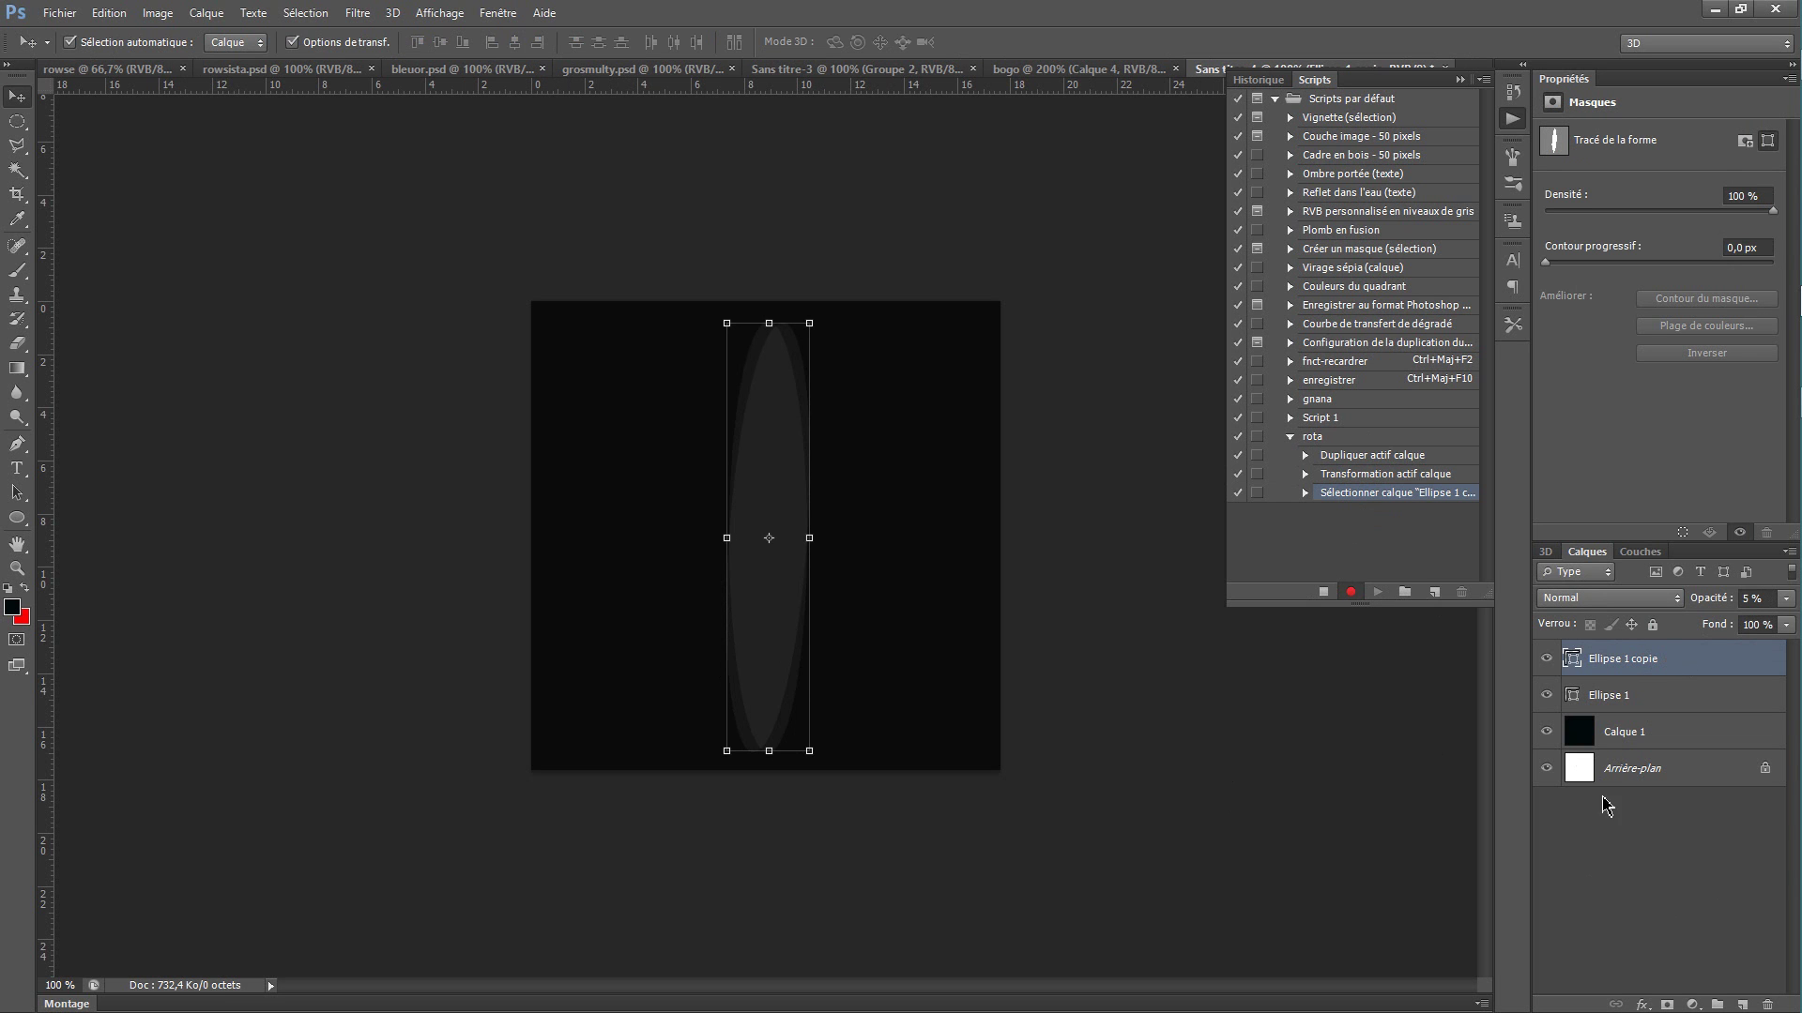
pyautogui.click(1633, 875)
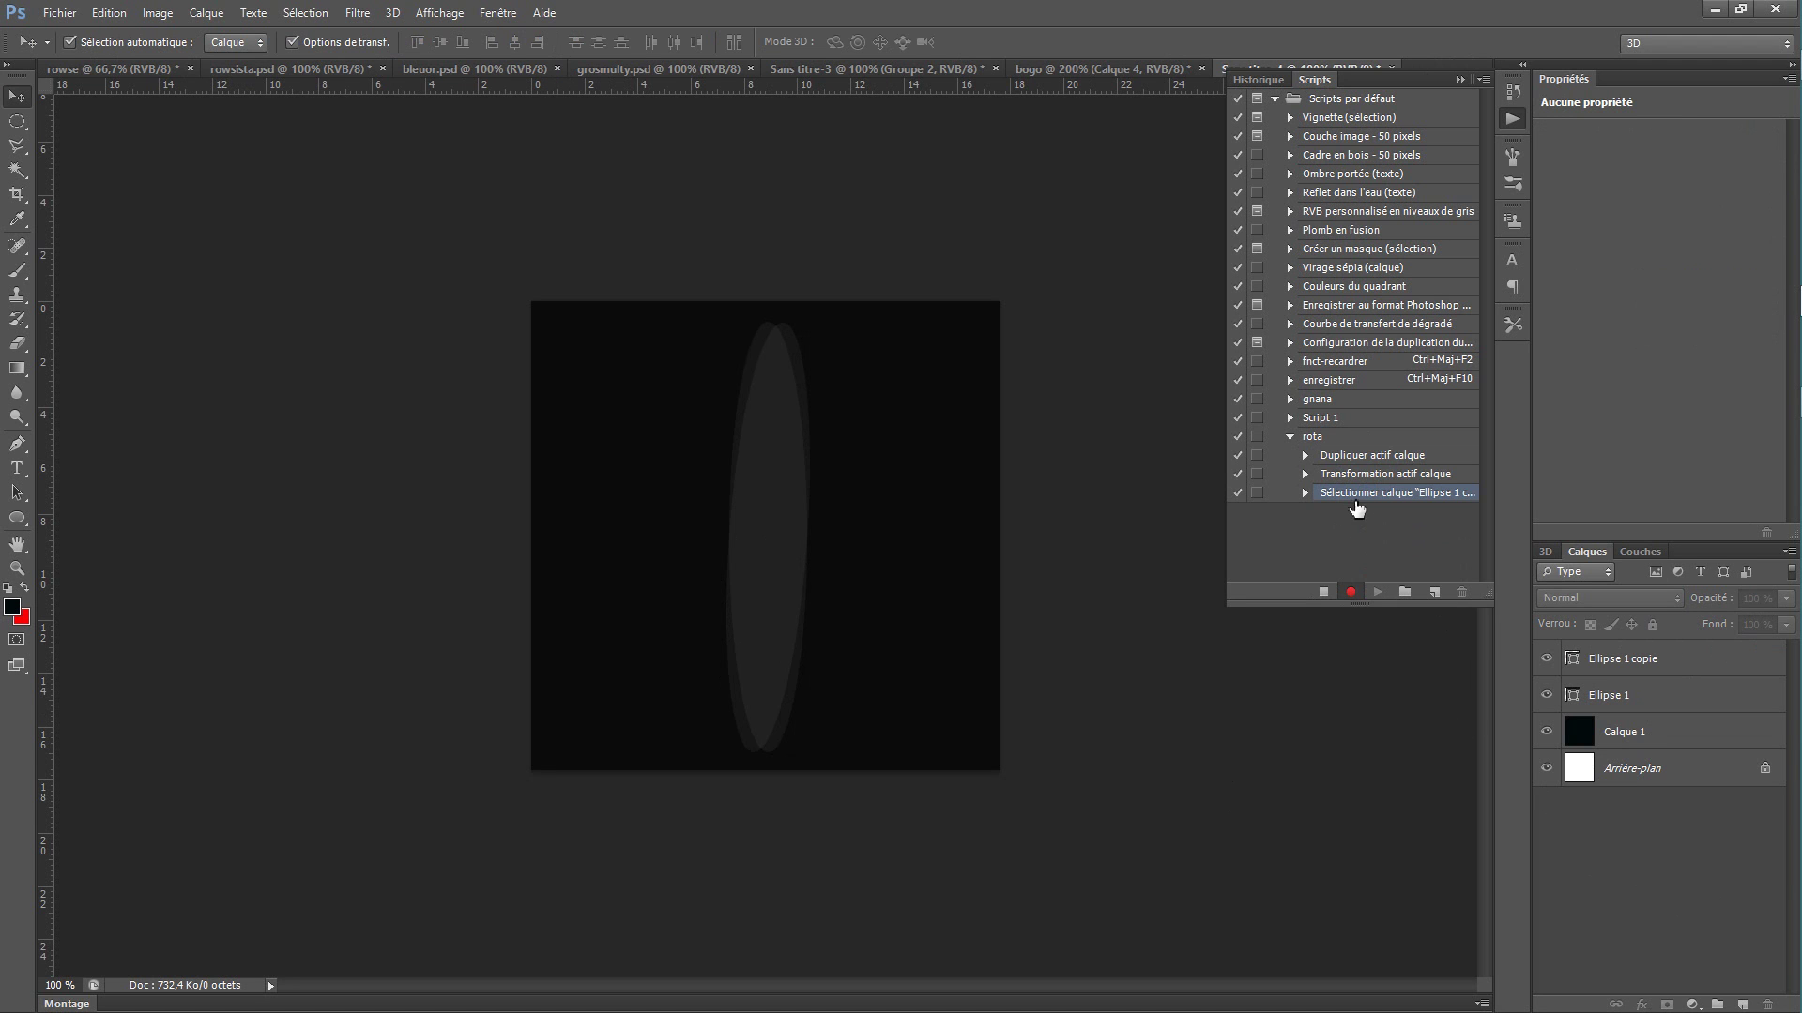
pyautogui.click(1323, 592)
pyautogui.click(1387, 457)
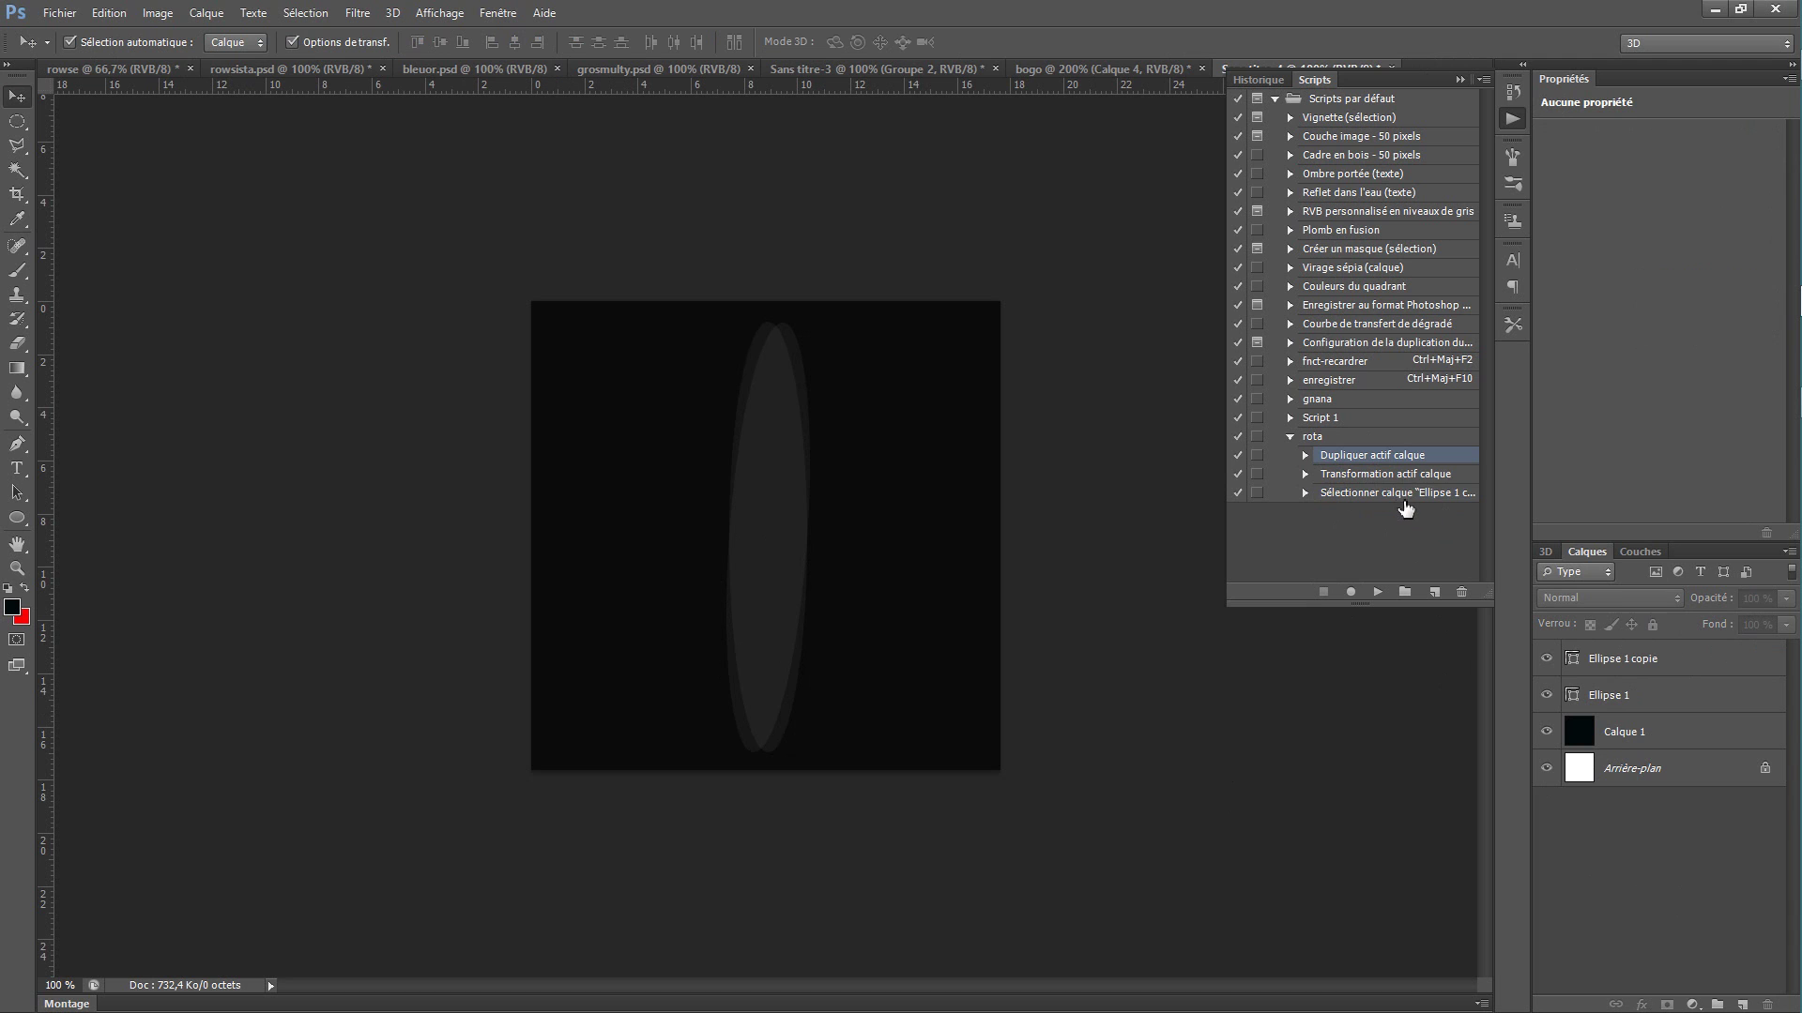
pyautogui.click(1403, 495)
pyautogui.moveTo(1392, 494); pyautogui.dragTo(1461, 592)
pyautogui.click(1363, 441)
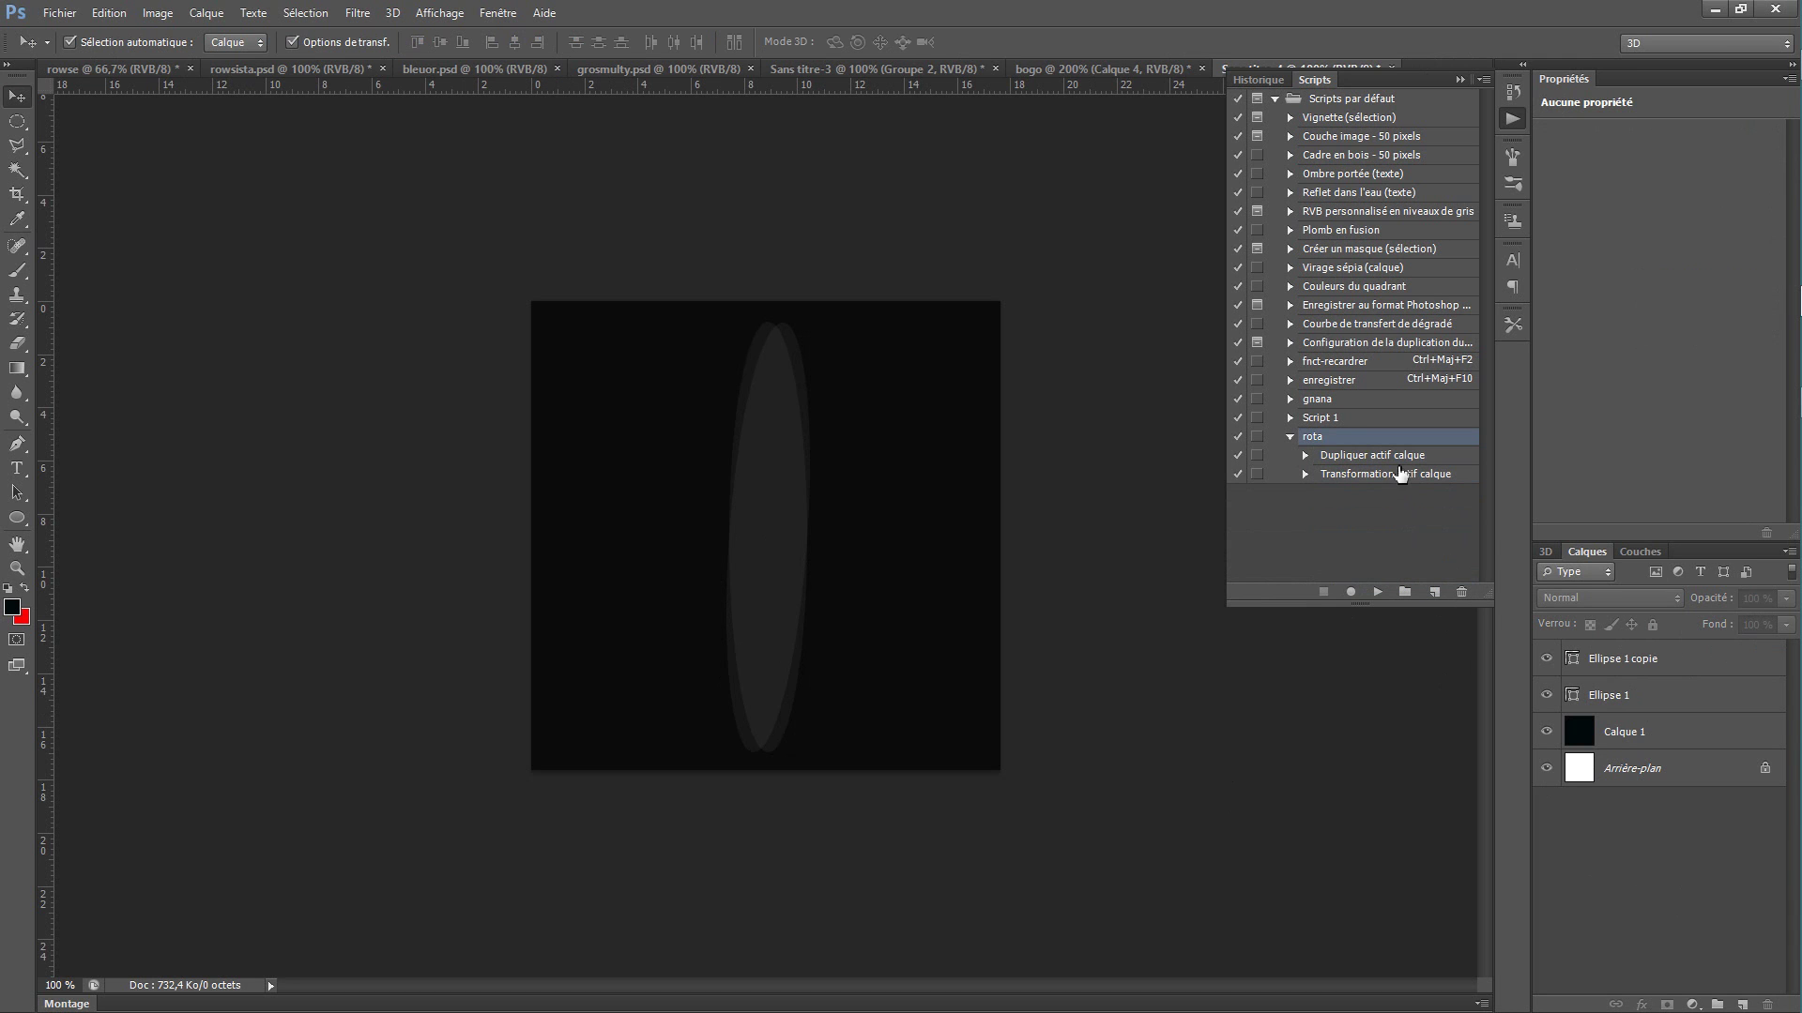
# Step: Select the rotated ellipse copy and run "rota" repeatedly until the copies complete the circle, up to Ellipse 1 copie 44
pyautogui.click(1629, 672)
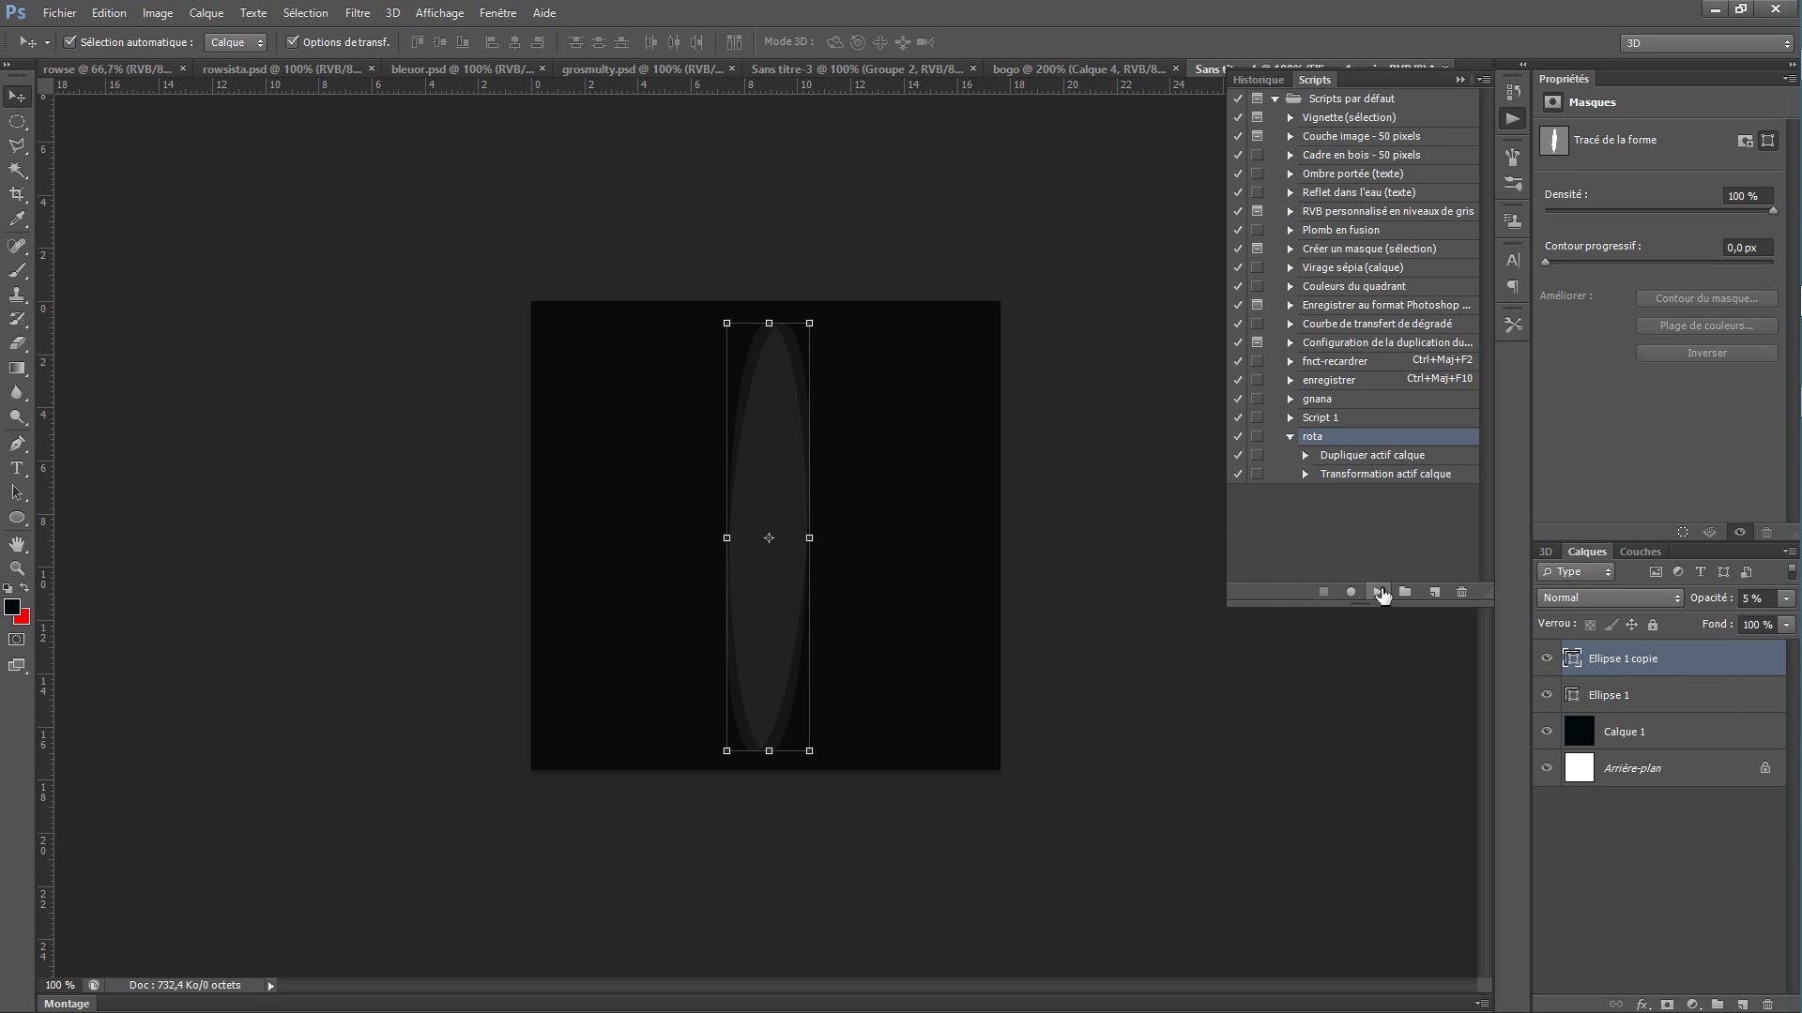
pyautogui.click(1379, 591)
pyautogui.click(1379, 591)
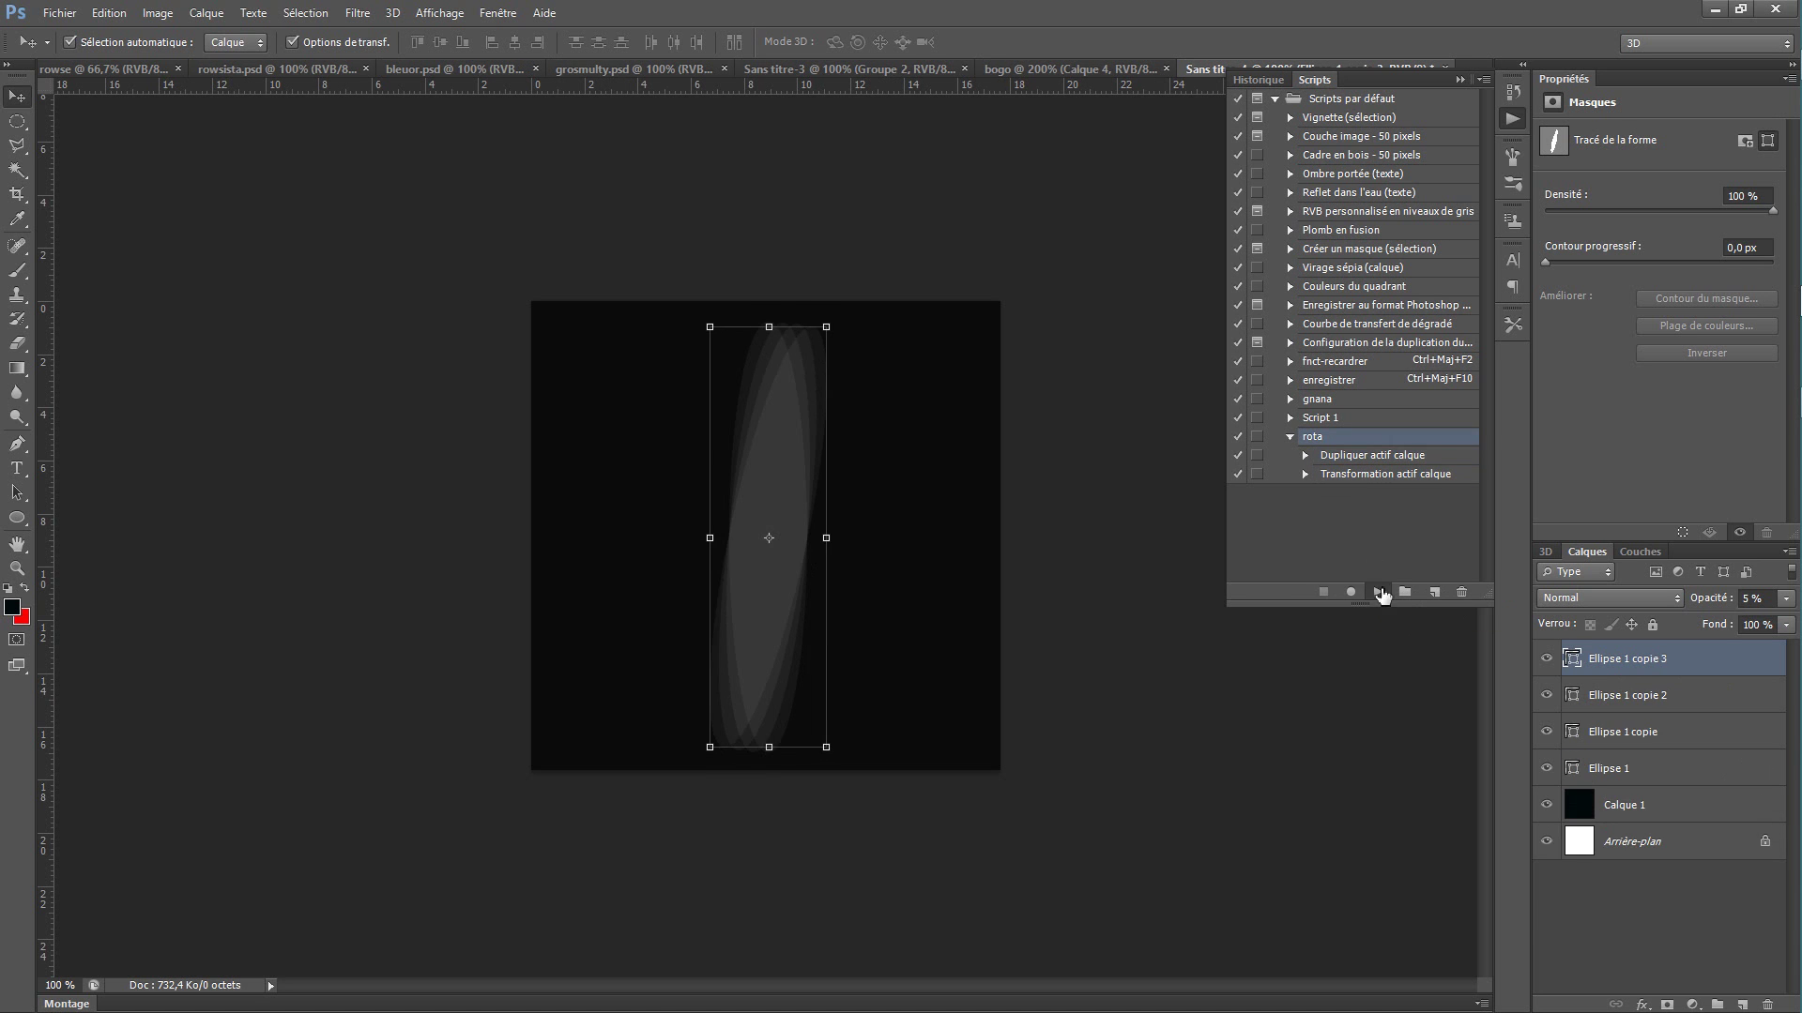
pyautogui.click(1379, 592)
pyautogui.click(1380, 591)
pyautogui.click(1380, 591)
pyautogui.click(1379, 592)
pyautogui.click(1379, 592)
pyautogui.click(1380, 591)
pyautogui.click(1379, 591)
pyautogui.click(1380, 591)
pyautogui.click(1380, 591)
pyautogui.click(1379, 591)
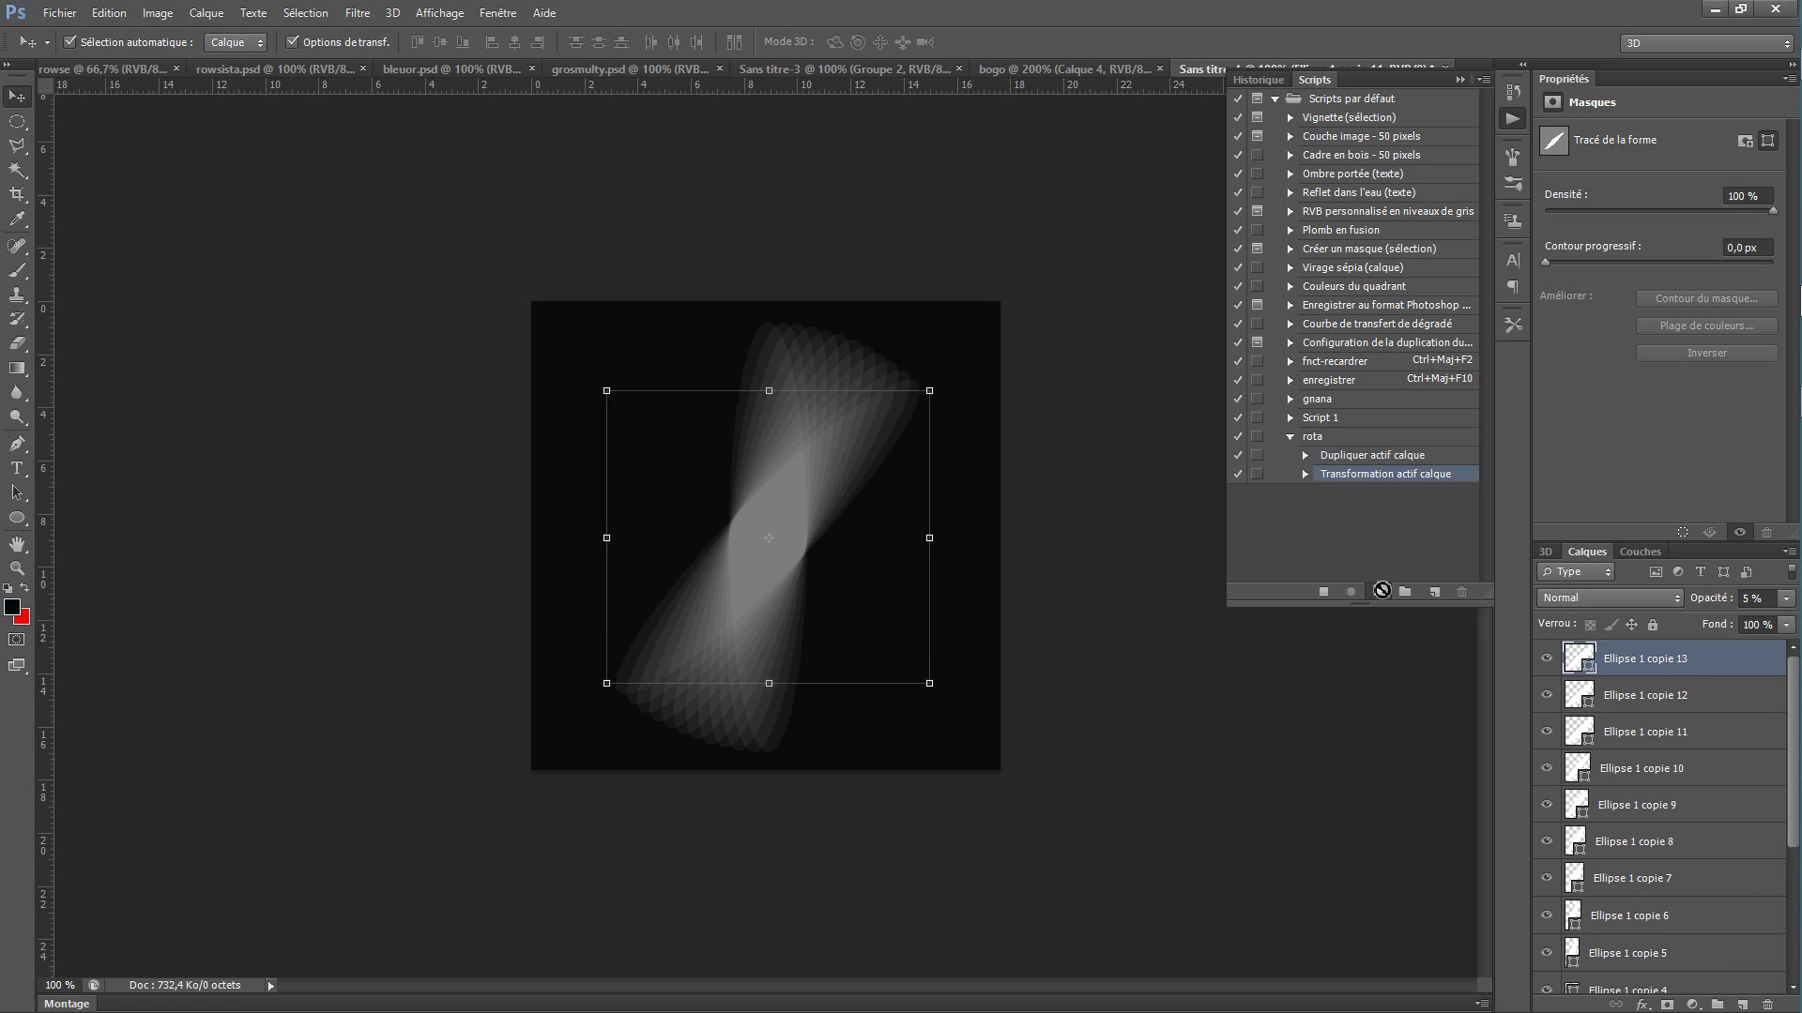
pyautogui.click(1379, 592)
pyautogui.click(1379, 591)
pyautogui.click(1379, 591)
pyautogui.click(1379, 591)
pyautogui.click(1379, 591)
pyautogui.click(1379, 591)
pyautogui.click(1379, 591)
pyautogui.click(1380, 591)
pyautogui.click(1380, 591)
pyautogui.click(1379, 591)
pyautogui.click(1379, 591)
pyautogui.click(1379, 591)
pyautogui.click(1379, 591)
pyautogui.click(1379, 591)
pyautogui.click(1379, 591)
pyautogui.click(1379, 591)
pyautogui.click(1380, 591)
pyautogui.click(1379, 591)
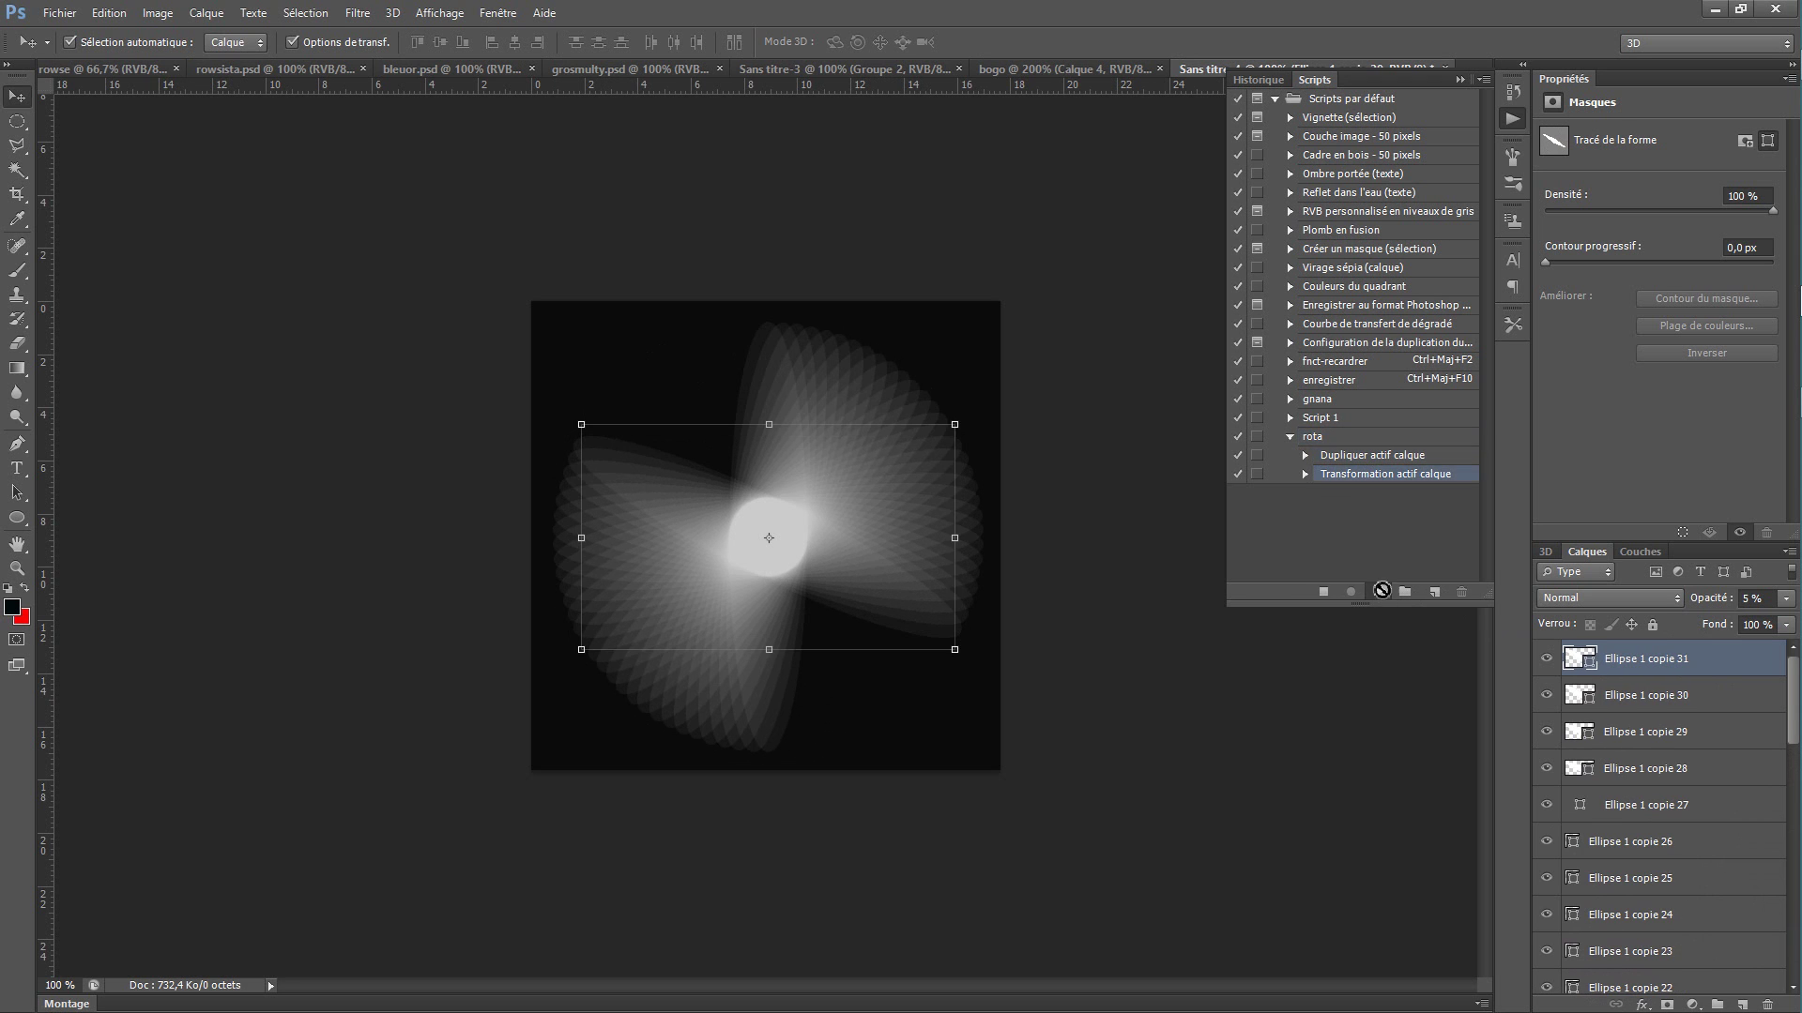
pyautogui.click(1379, 591)
pyautogui.click(1379, 591)
pyautogui.click(1380, 591)
pyautogui.click(1379, 592)
pyautogui.click(1380, 592)
pyautogui.click(1379, 591)
pyautogui.click(1380, 592)
pyautogui.click(1379, 591)
pyautogui.click(1379, 591)
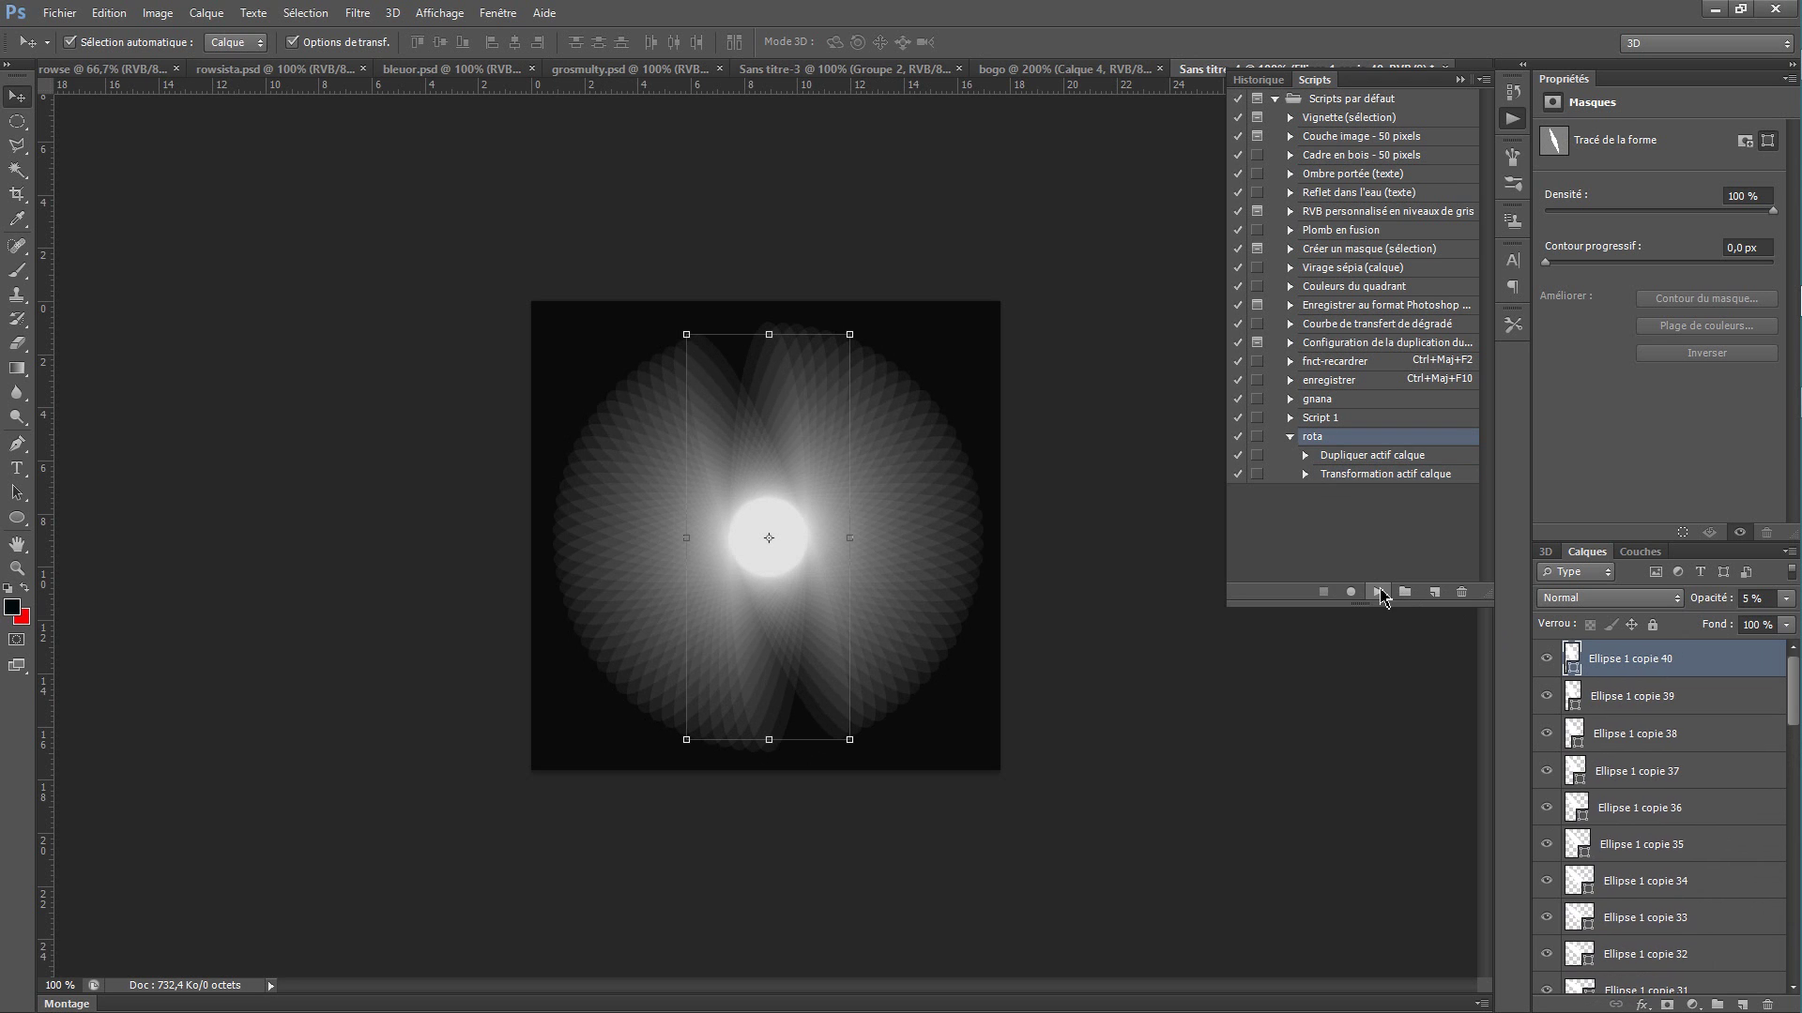
pyautogui.click(1379, 591)
pyautogui.click(1379, 591)
pyautogui.click(1379, 591)
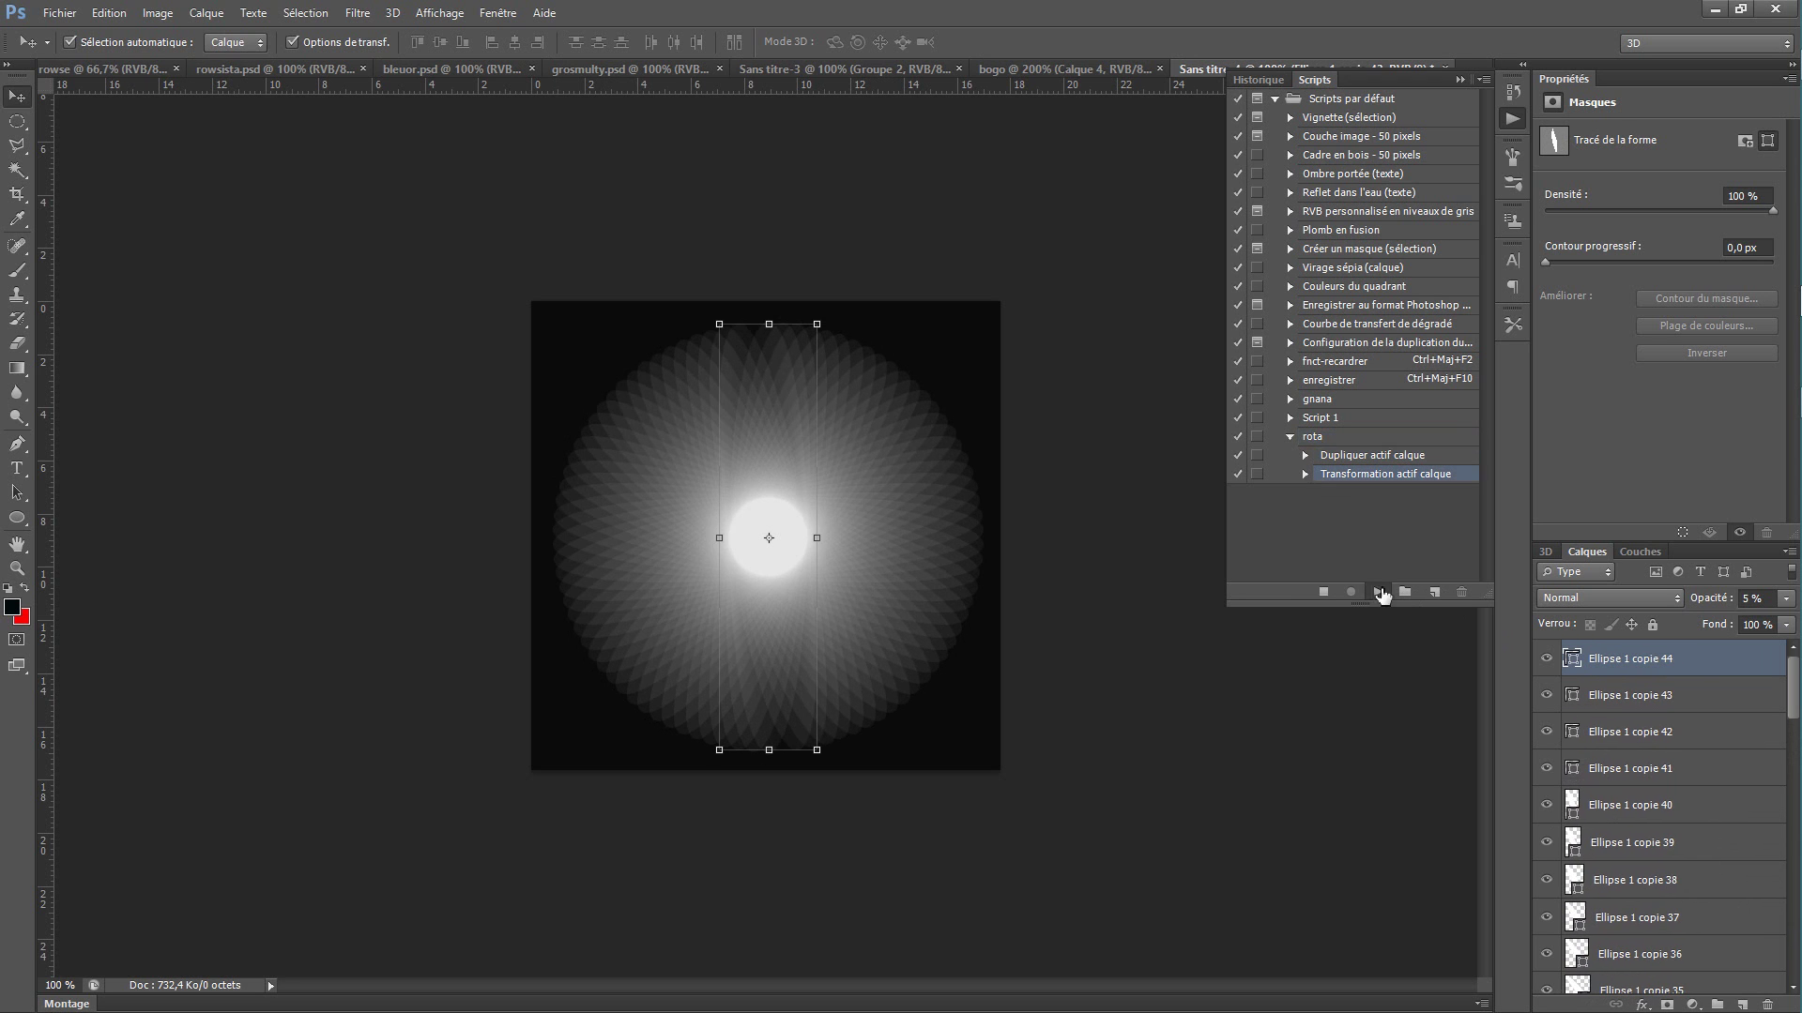
pyautogui.click(1380, 591)
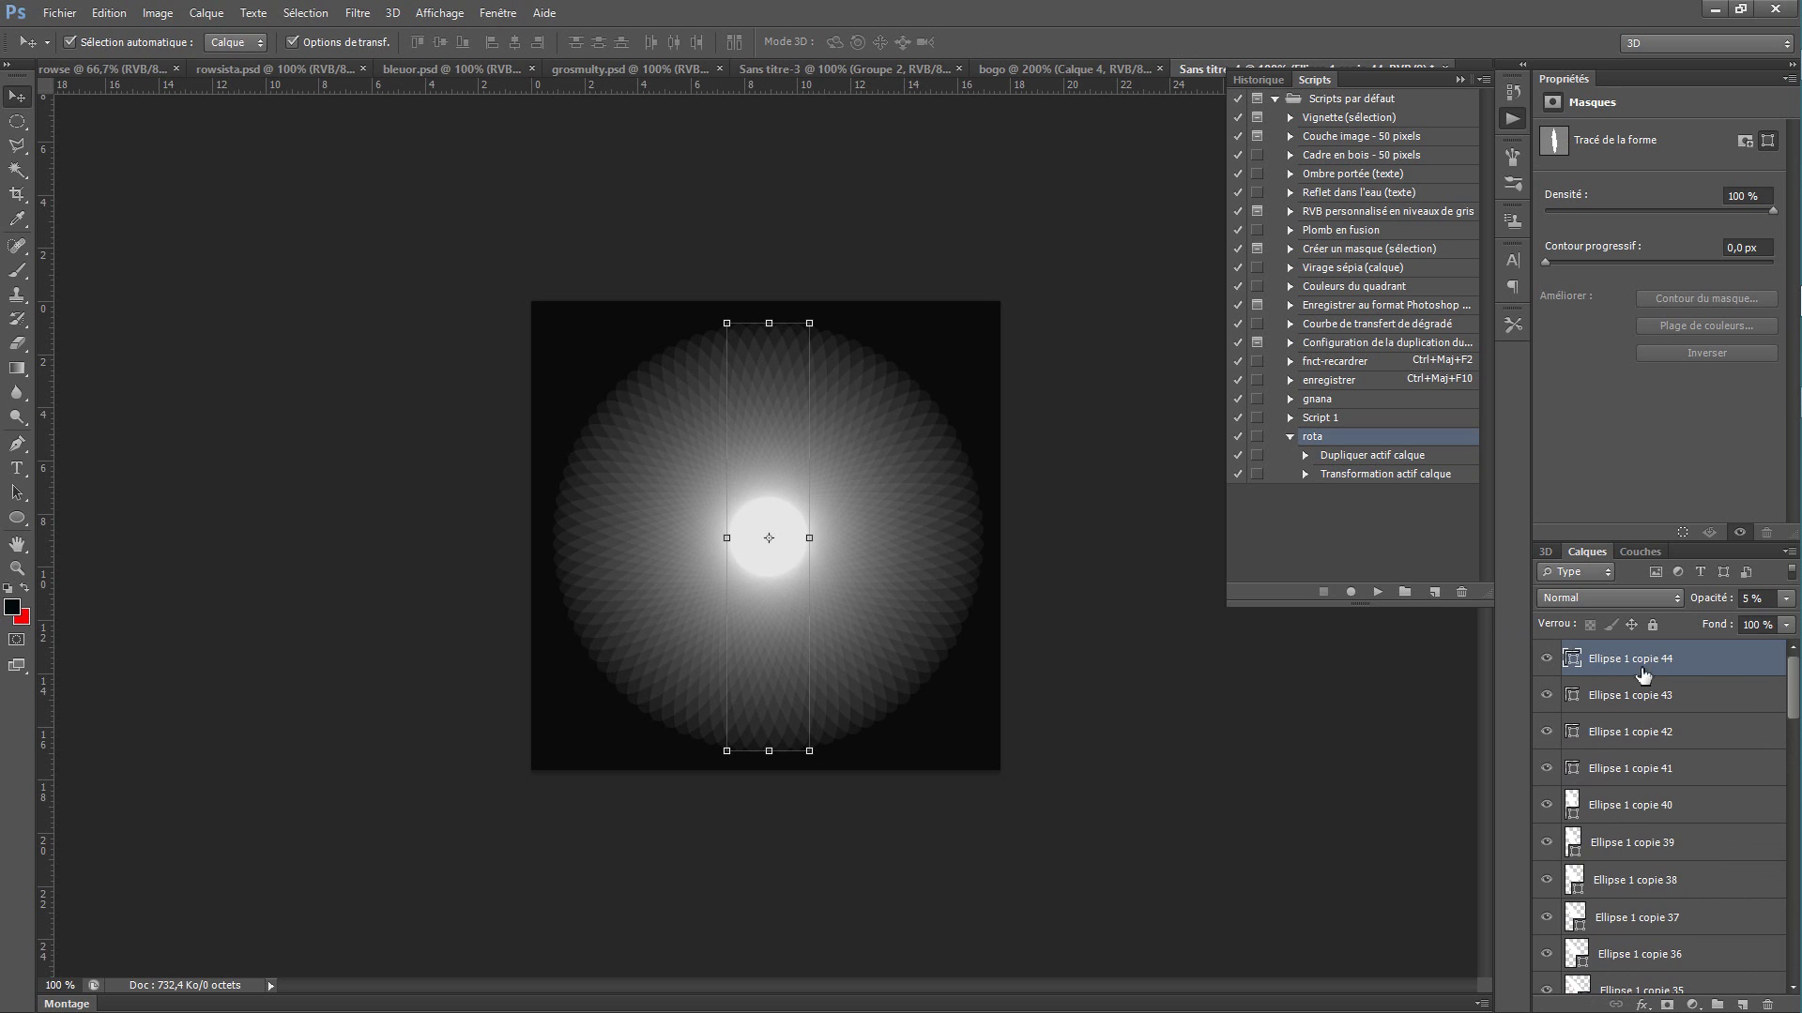
# Step: Select all ellipse layers from Ellipse 1 copie 44 down to Ellipse 1 and rasterize them
pyautogui.moveTo(1793, 695)
pyautogui.mouseDown()
pyautogui.moveTo(1788, 971)
pyautogui.moveTo(1794, 677)
pyautogui.mouseUp()
pyautogui.scroll(-12, 1747, 713)
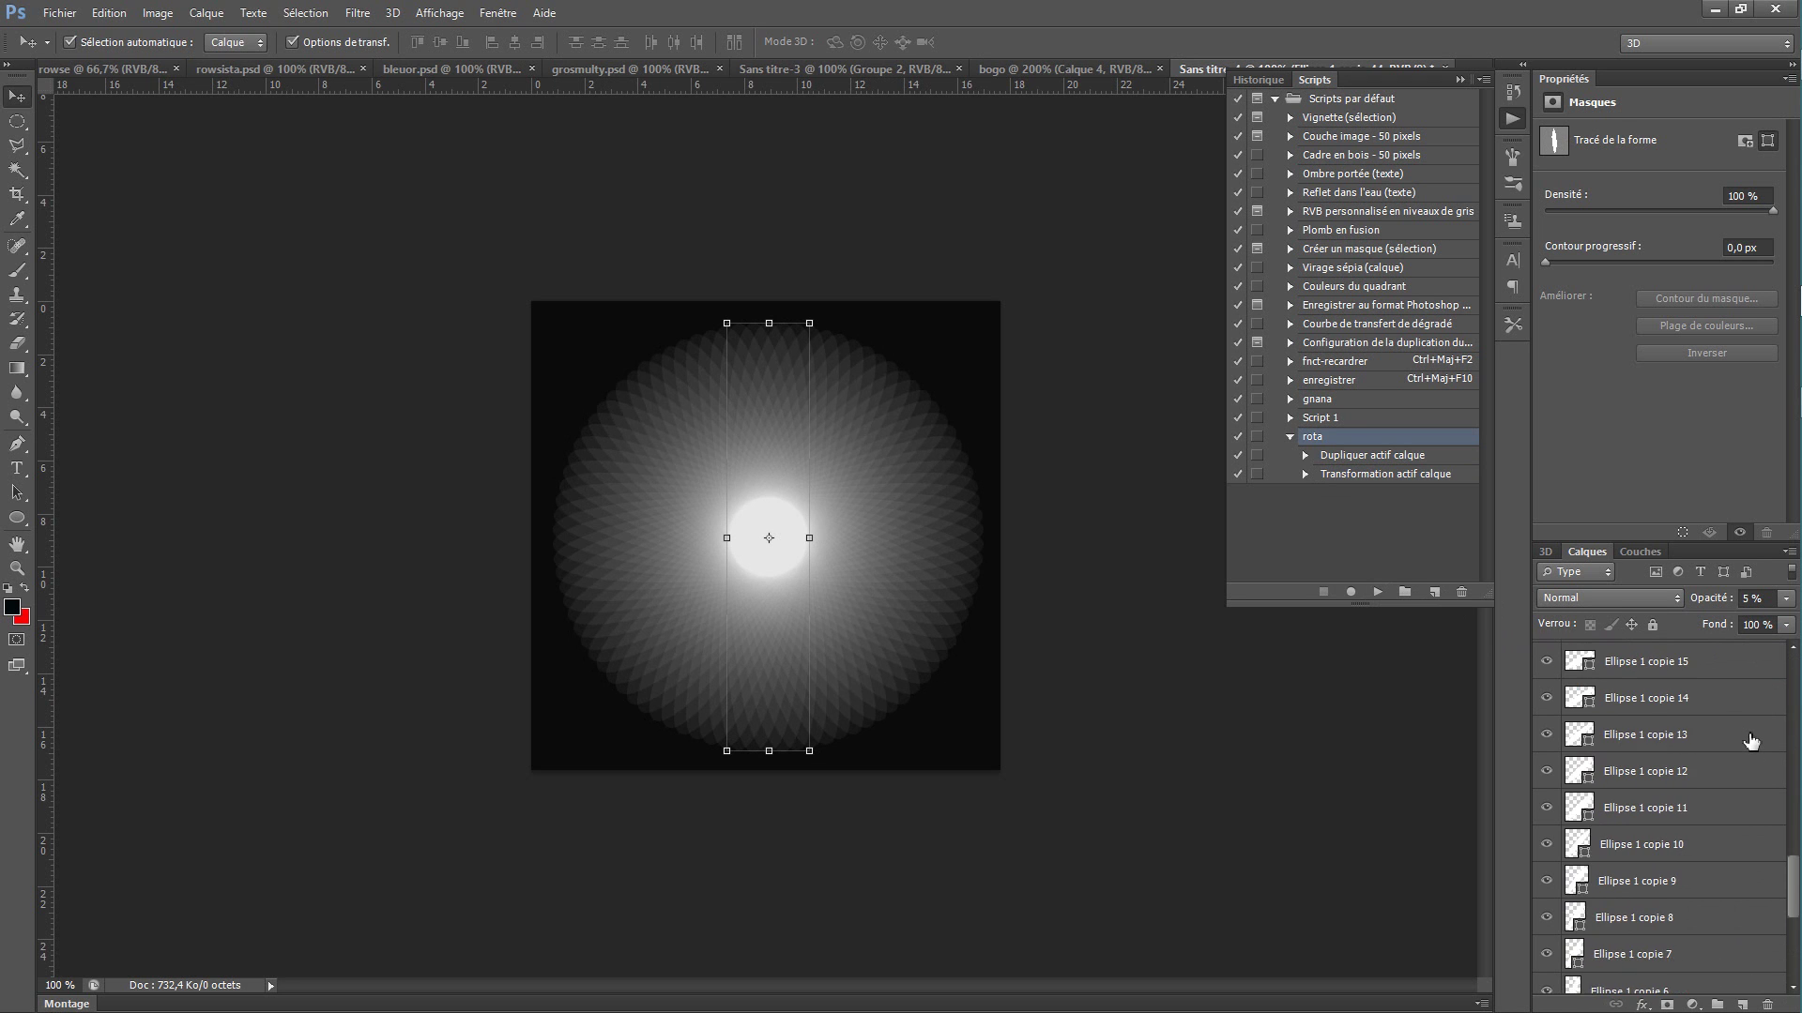
pyautogui.scroll(-2, 1754, 775)
pyautogui.keyDown('shift'); pyautogui.click(1724, 904); pyautogui.keyUp('shift')
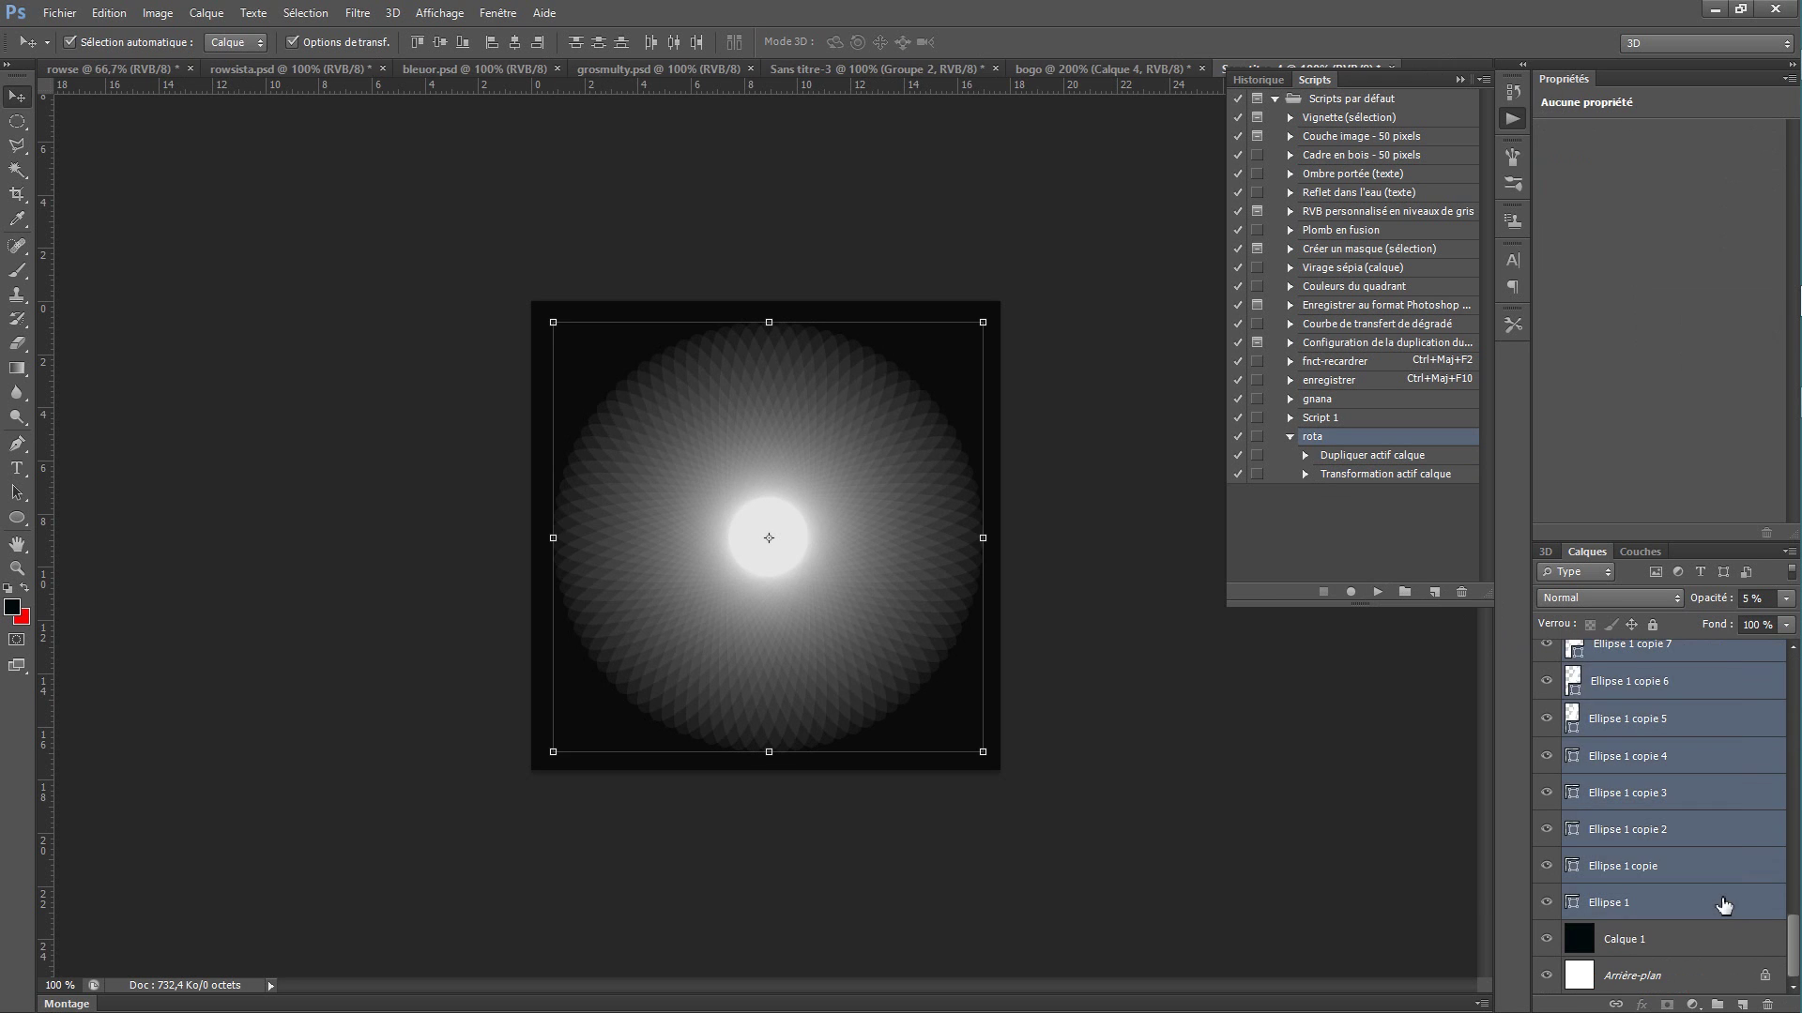
pyautogui.rightClick(1725, 905)
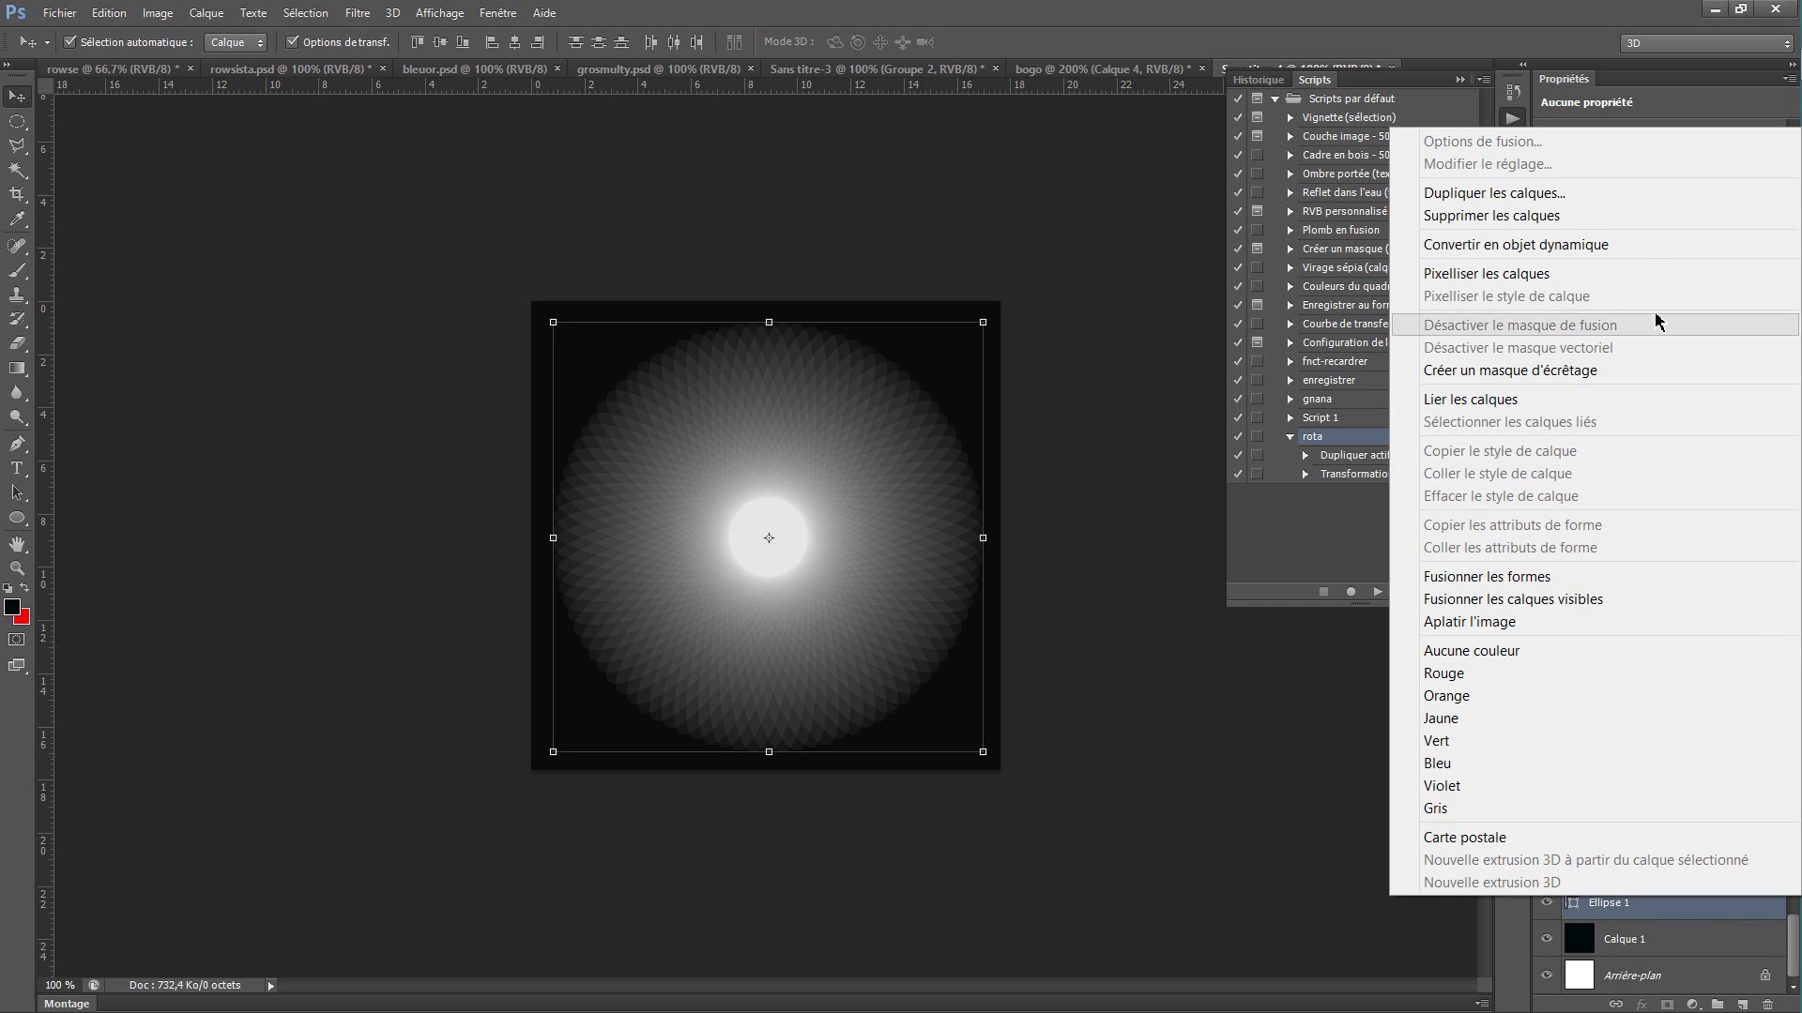
pyautogui.click(1635, 283)
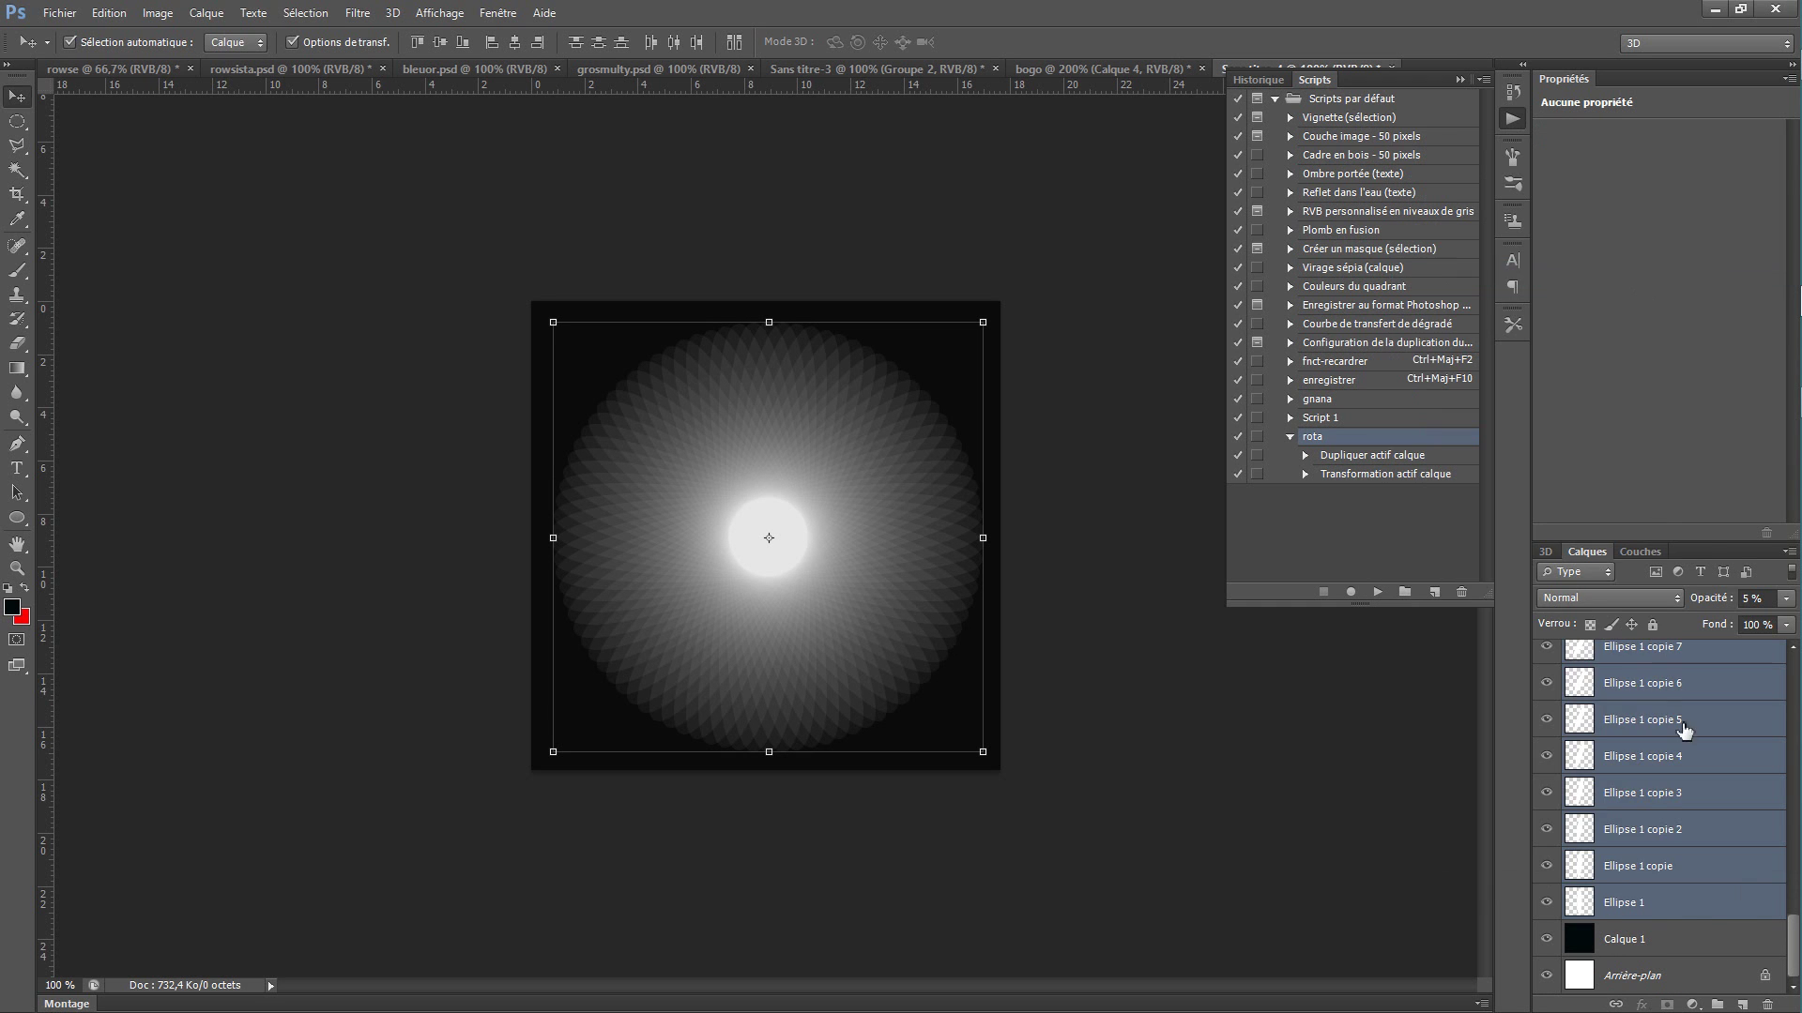
# Step: Merge the rasterized ellipse layers into a single layer, leaving the near-black layer and background separate
pyautogui.rightClick(1717, 757)
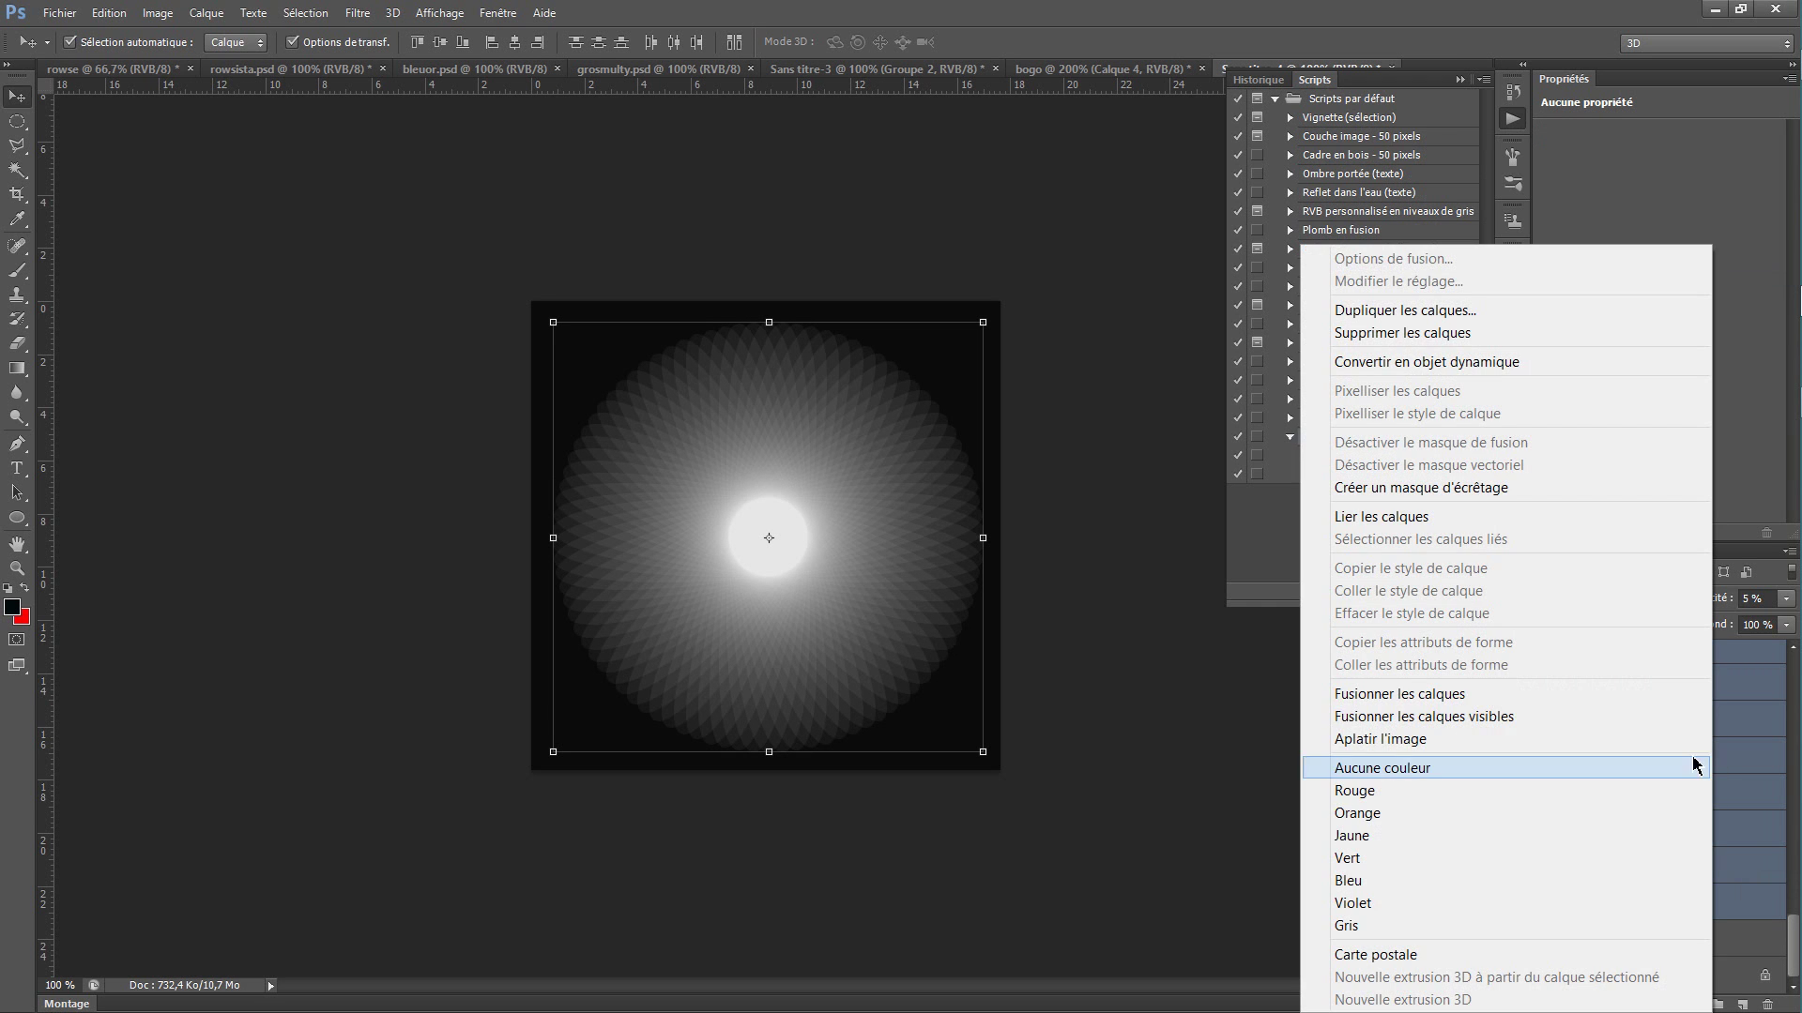
pyautogui.click(1634, 695)
pyautogui.click(1678, 862)
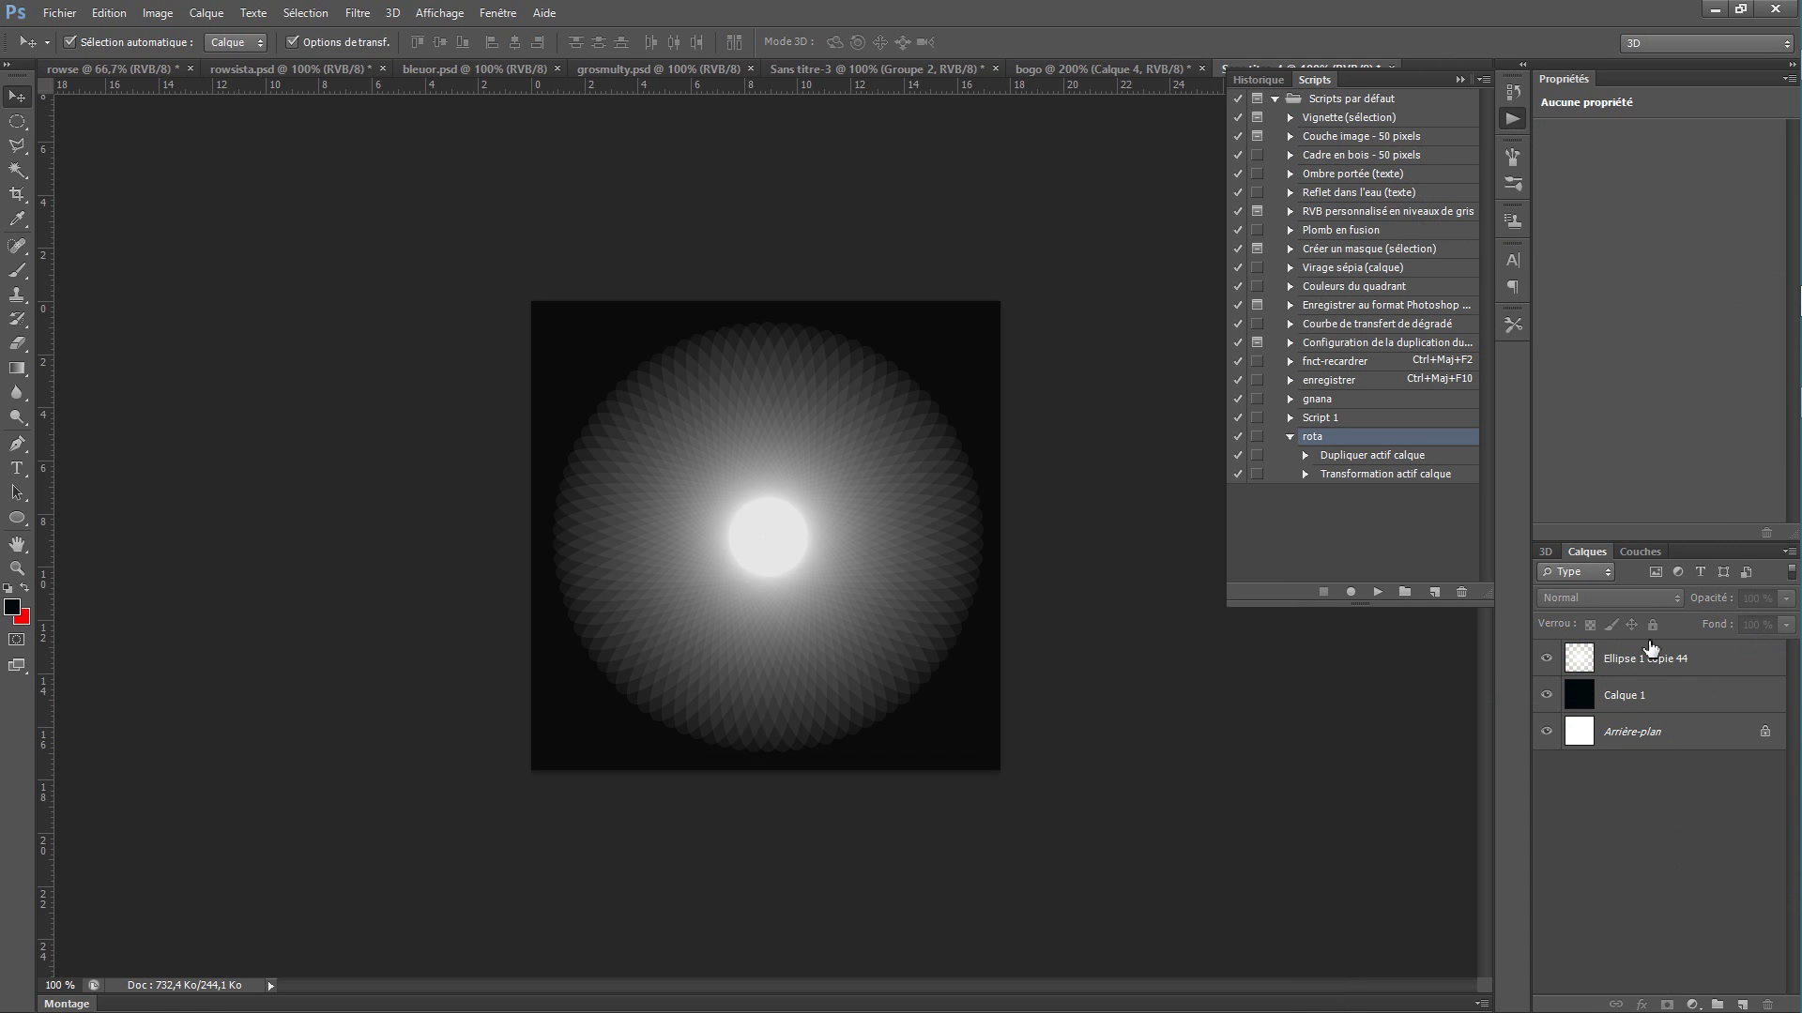
pyautogui.click(1685, 668)
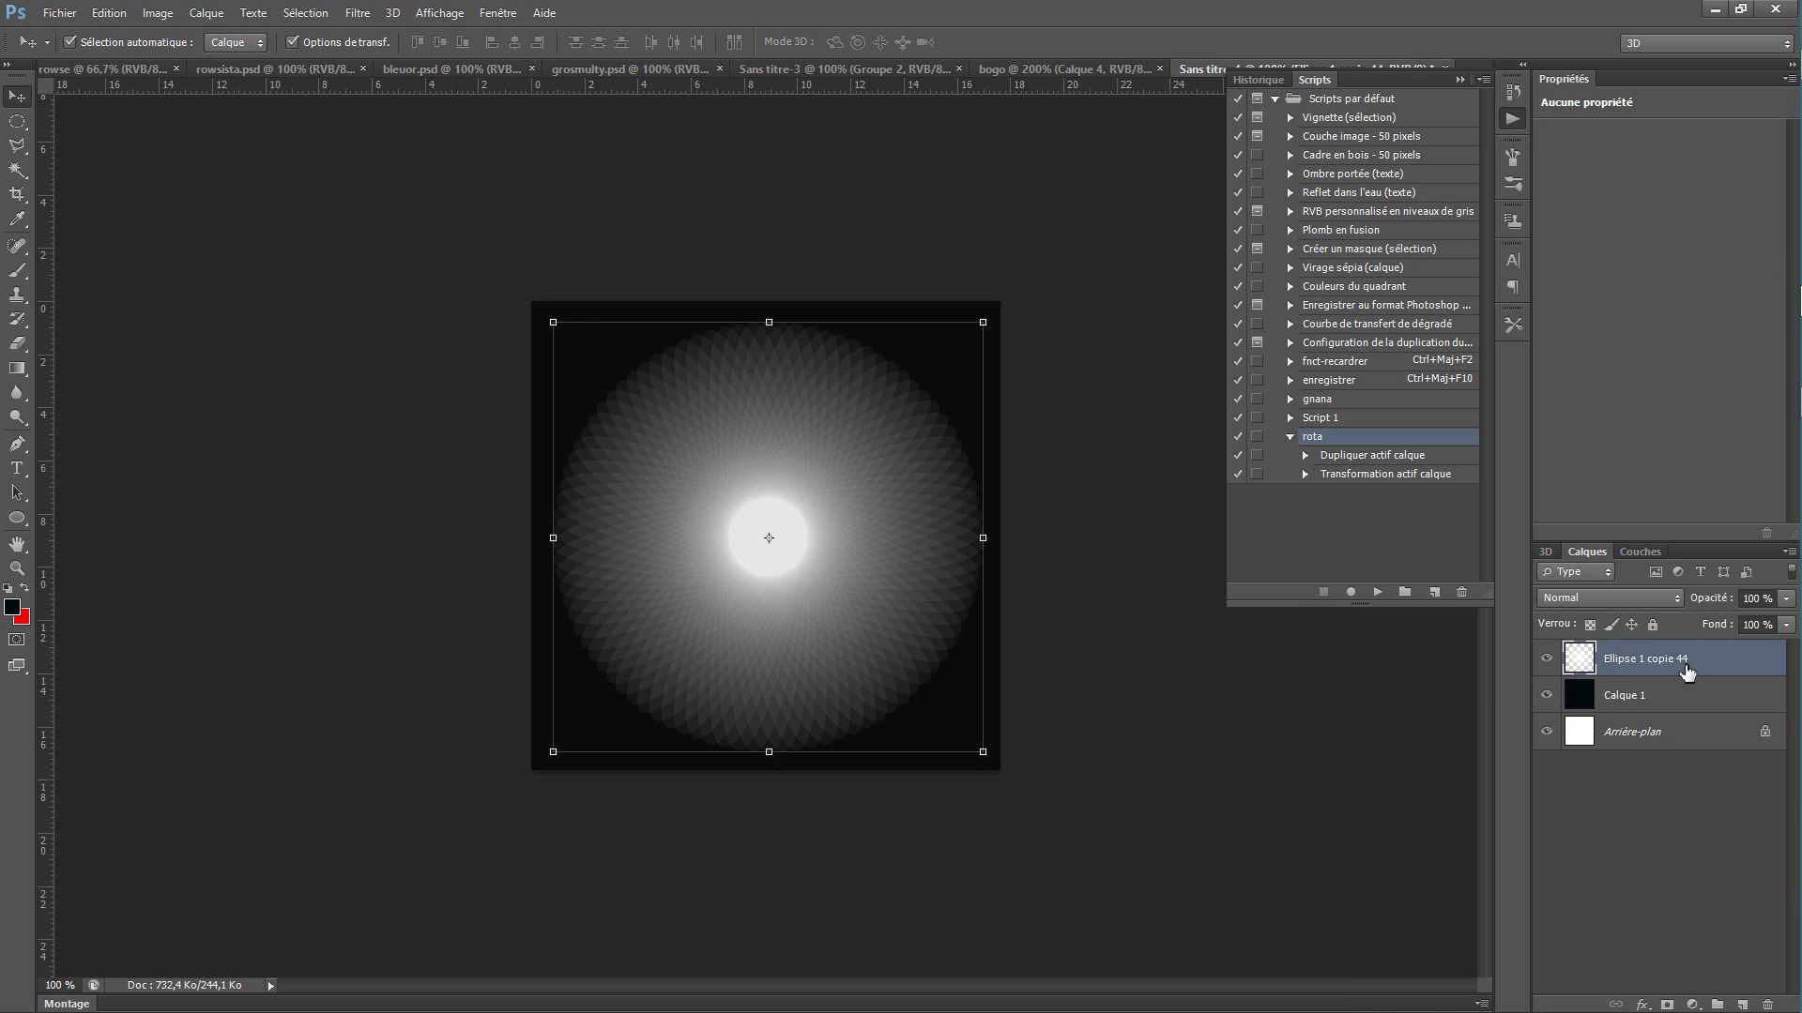
pyautogui.click(1666, 990)
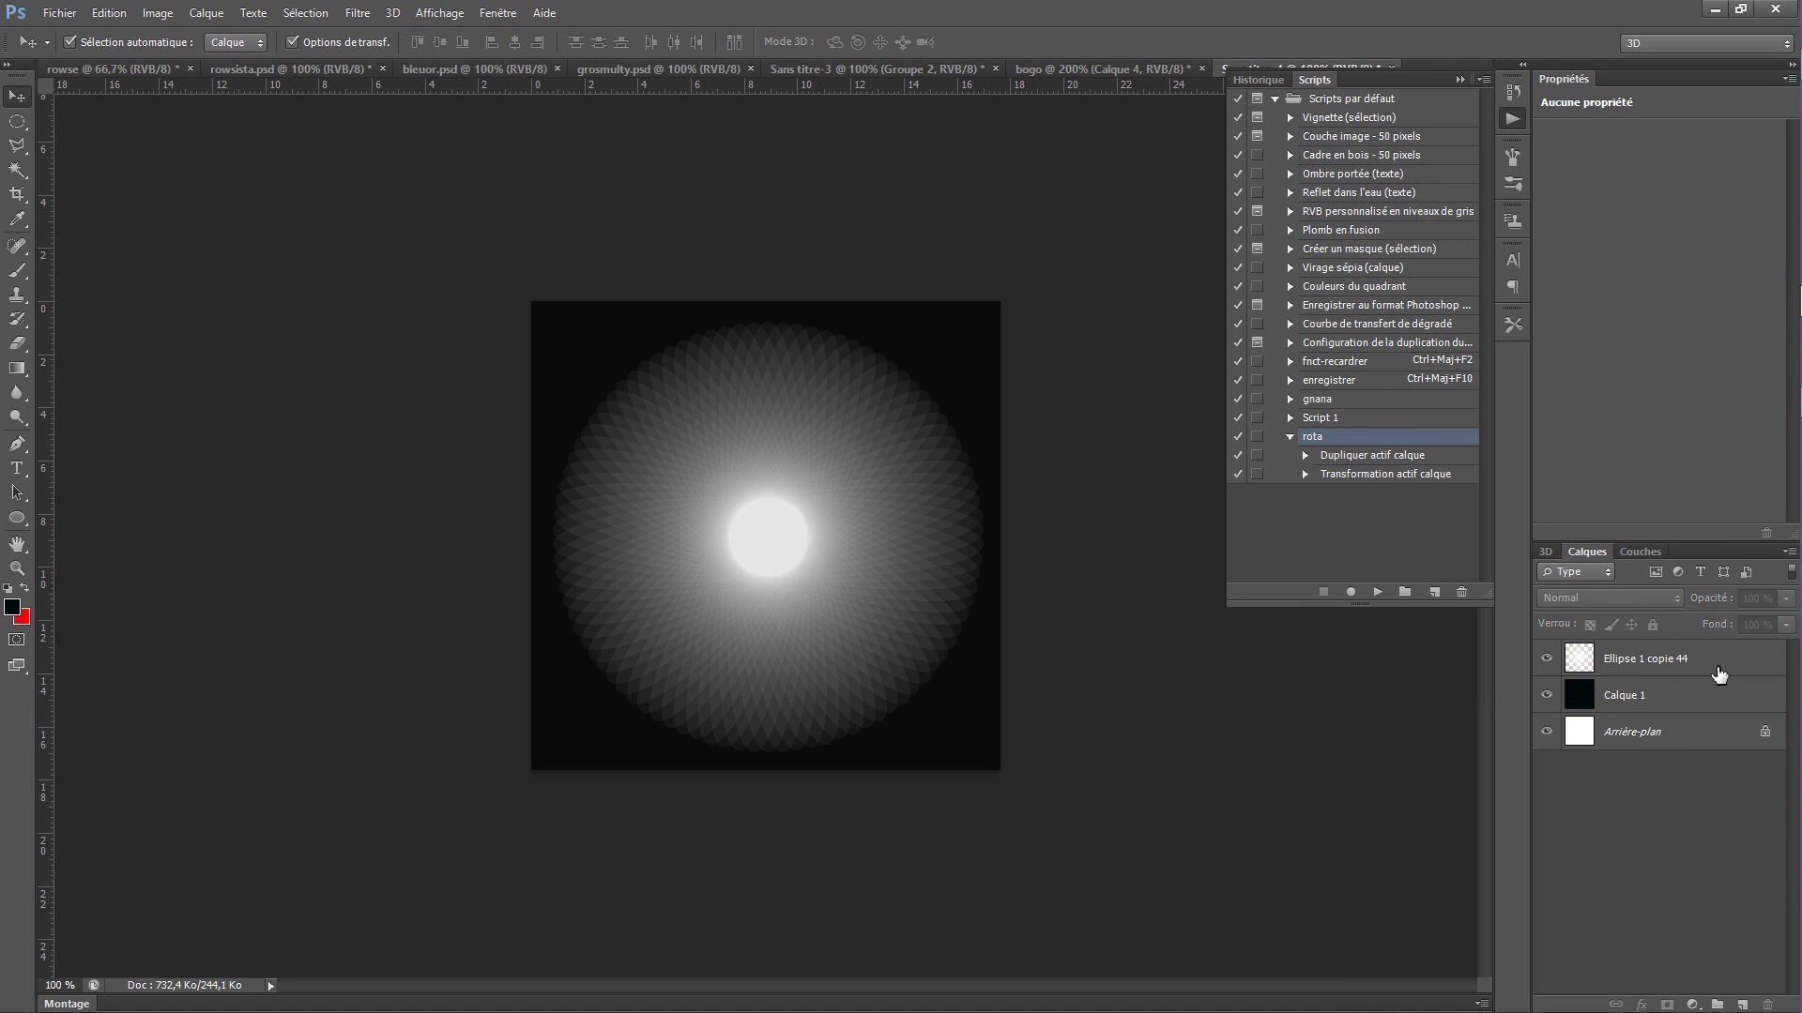
# Step: Widen the canvas to 200% of its width, keeping the height at 100% and the image centred
pyautogui.click(158, 13)
pyautogui.click(261, 216)
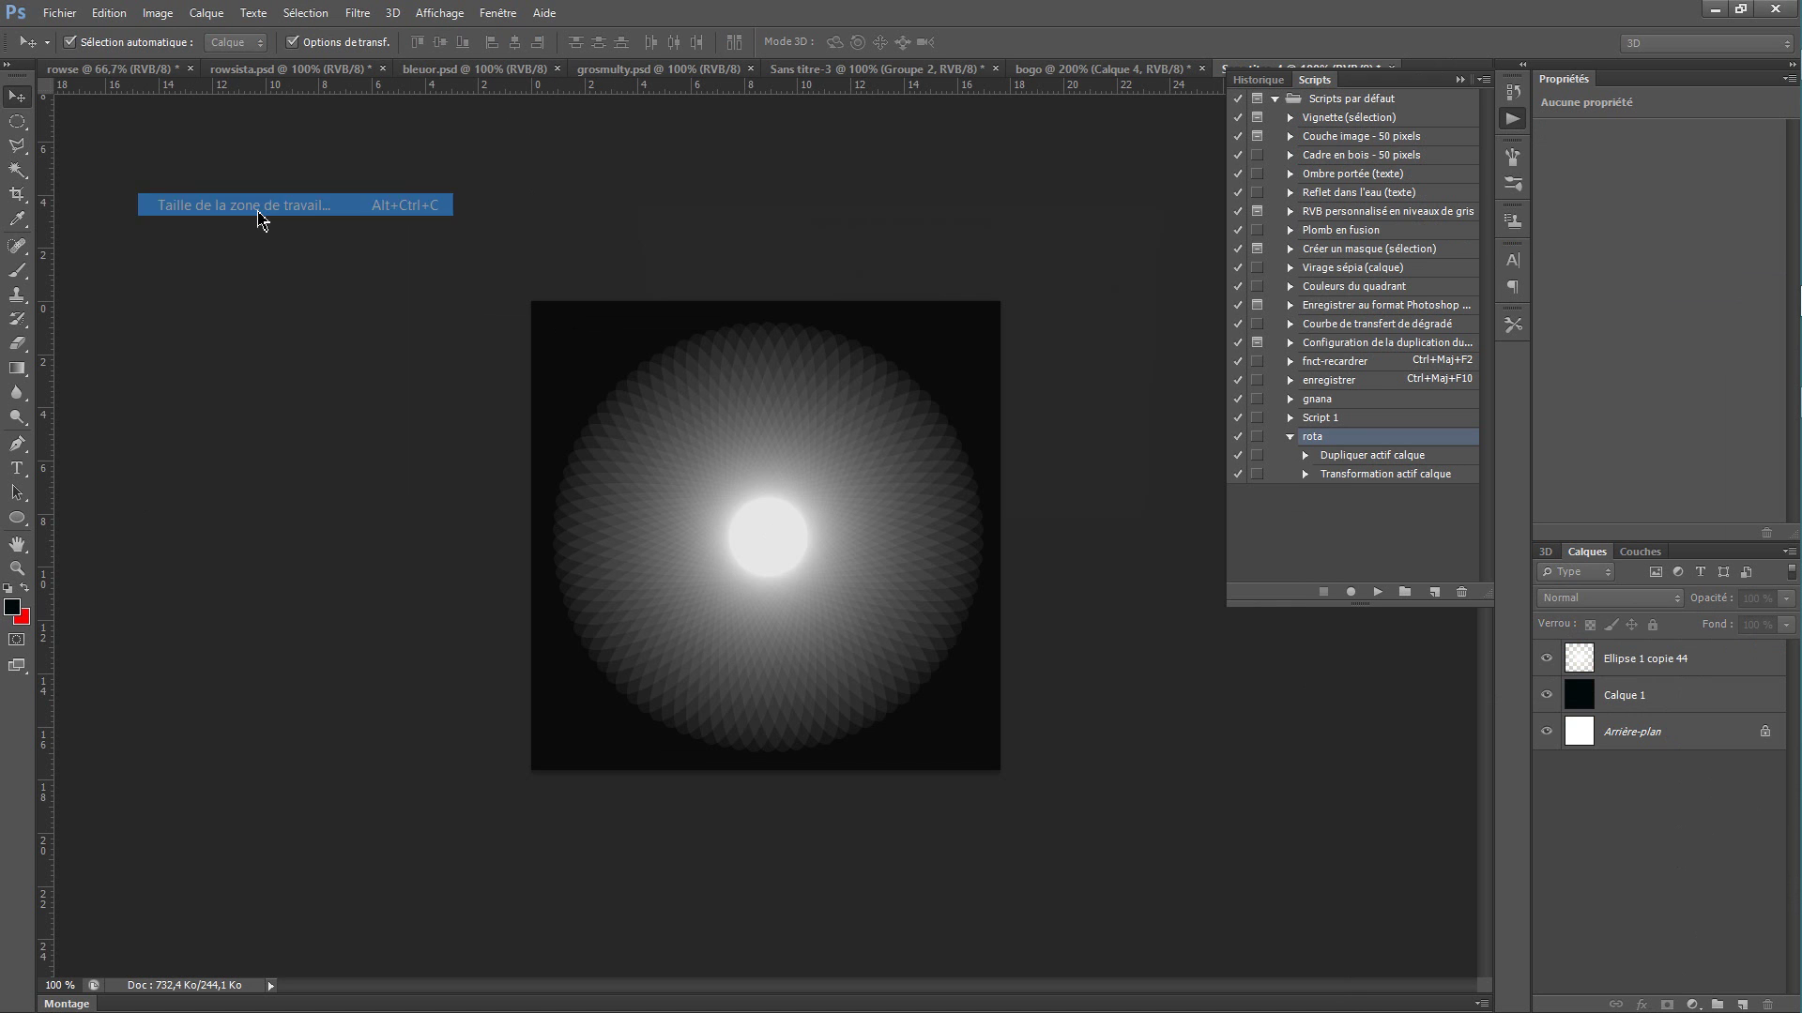
pyautogui.click(983, 341)
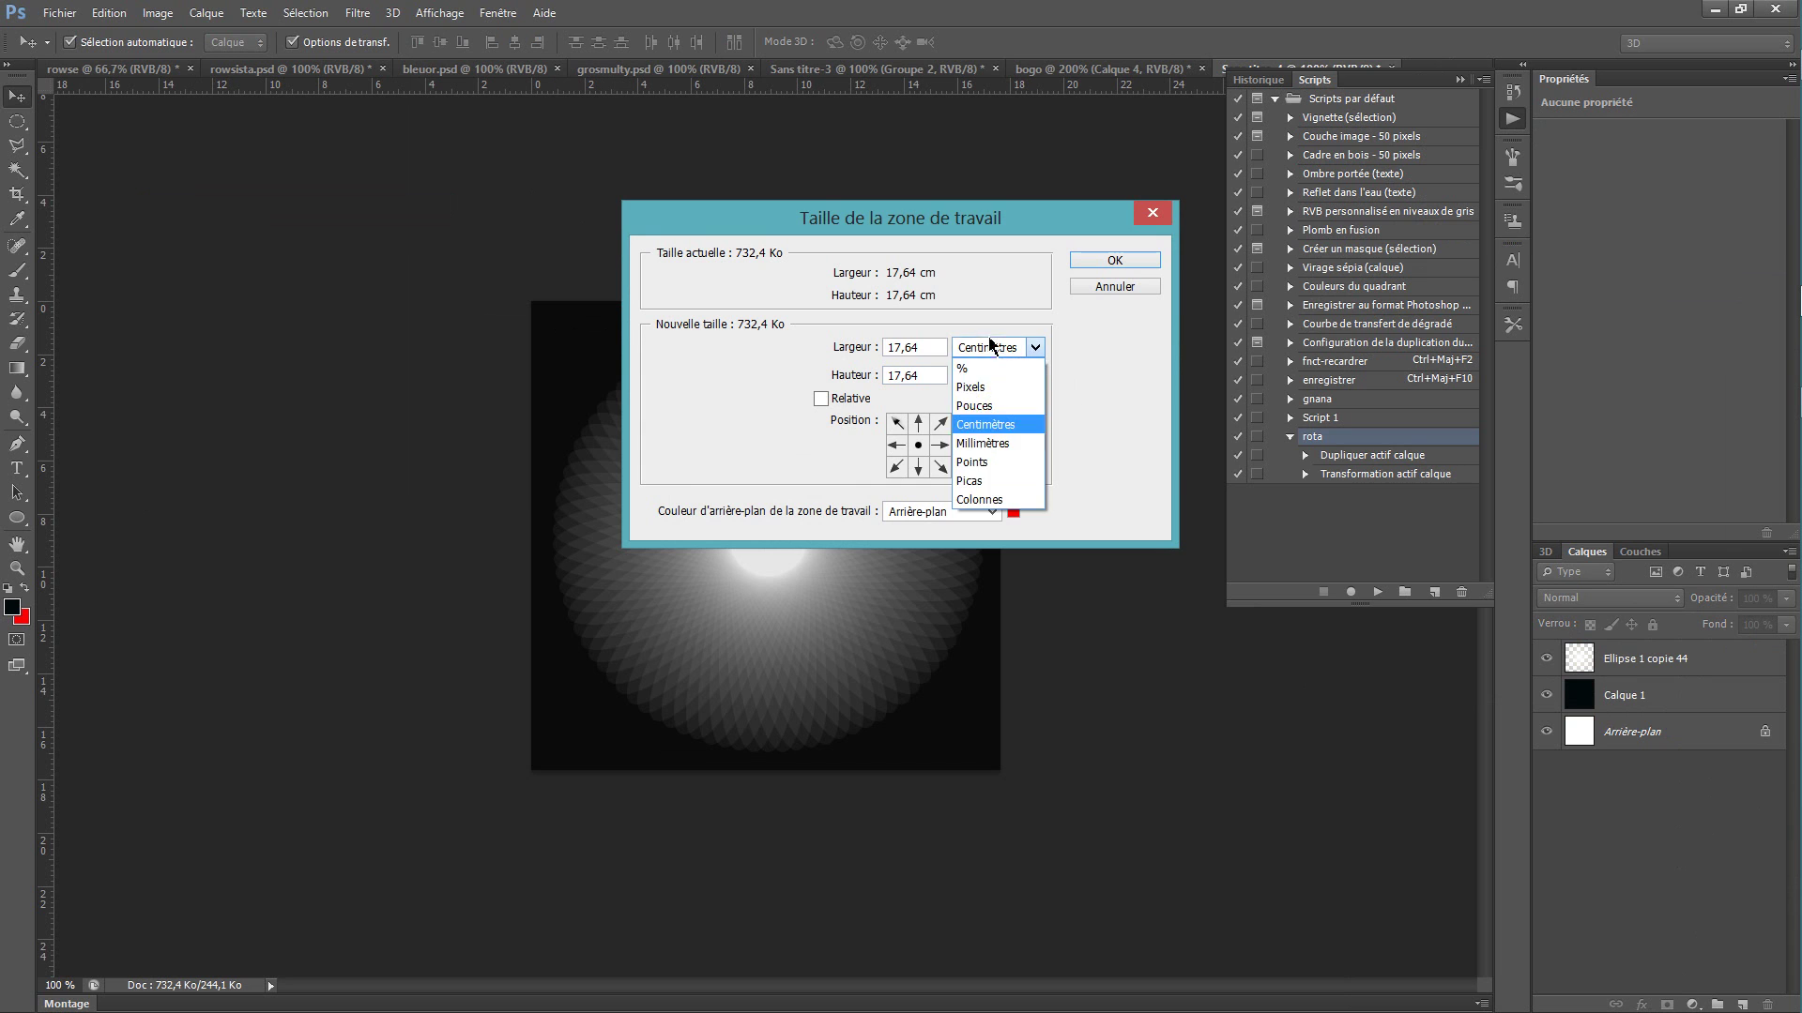
pyautogui.click(985, 362)
pyautogui.click(937, 353)
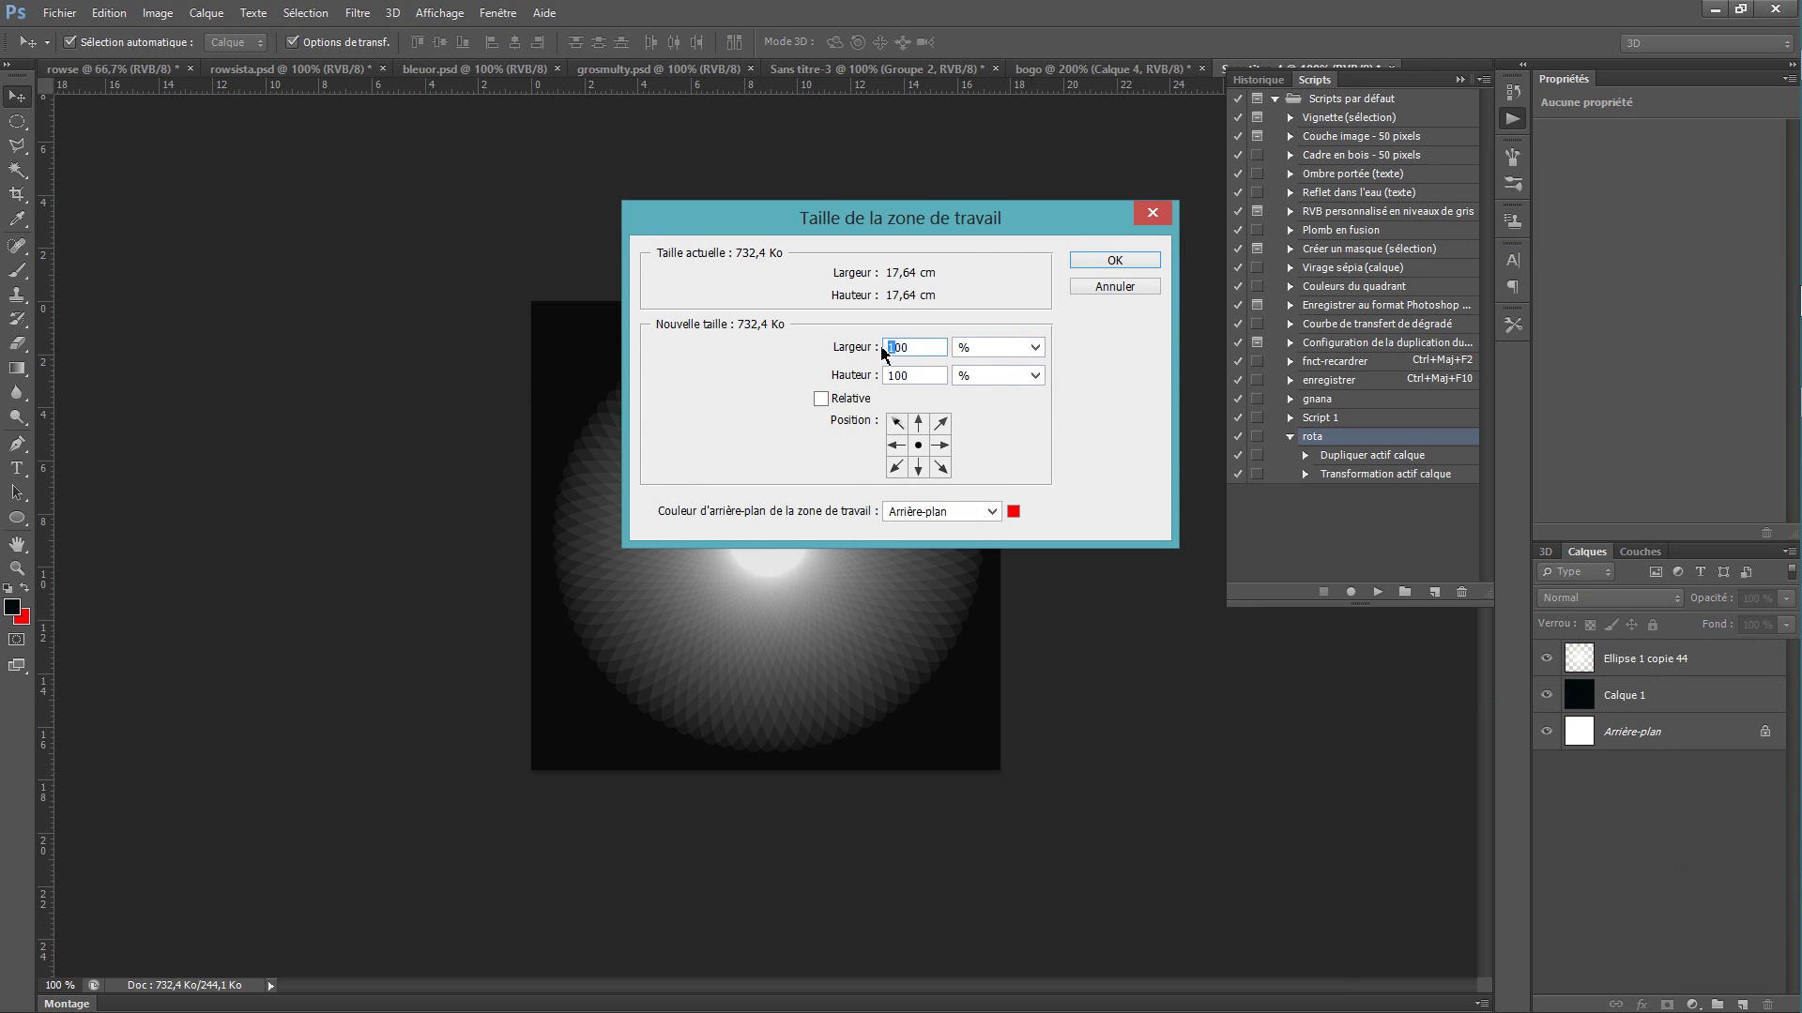
pyautogui.write('2')
pyautogui.press('Return')
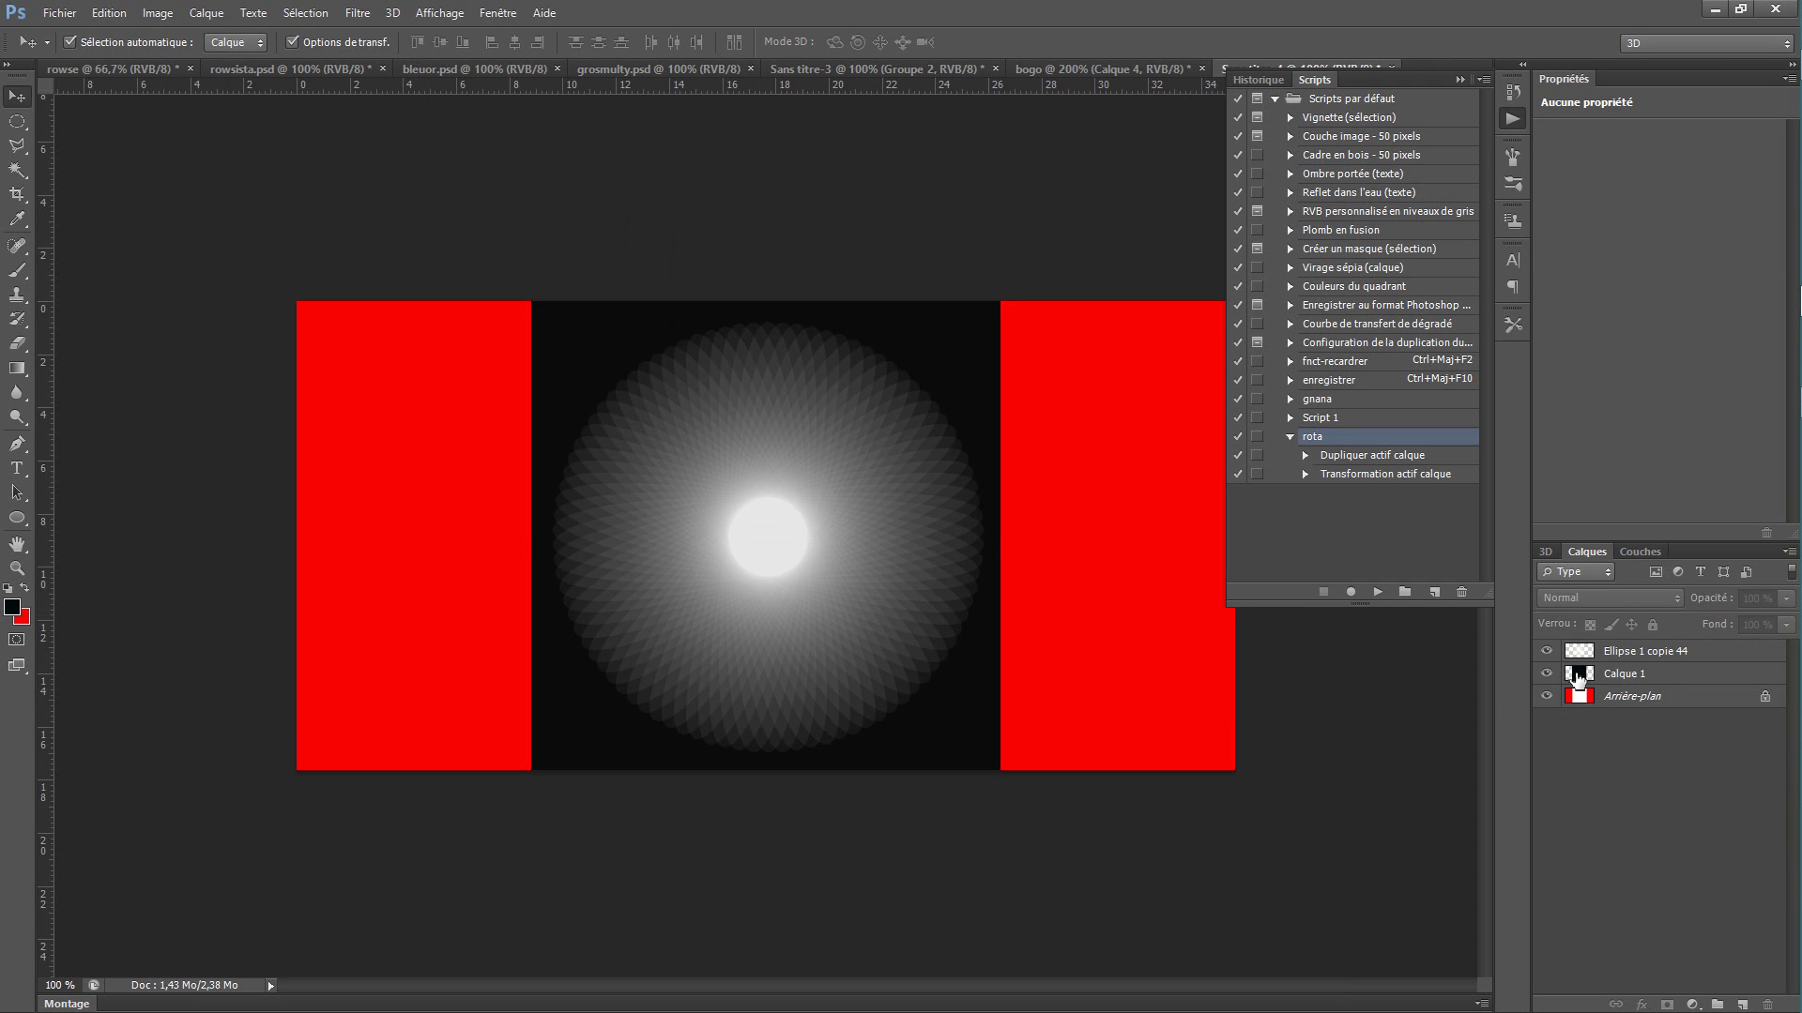
# Step: Stretch the near-black Calque 1 layer across the whole widened canvas with the fnct-recardrer script, then leave no layer selected
pyautogui.click(1608, 681)
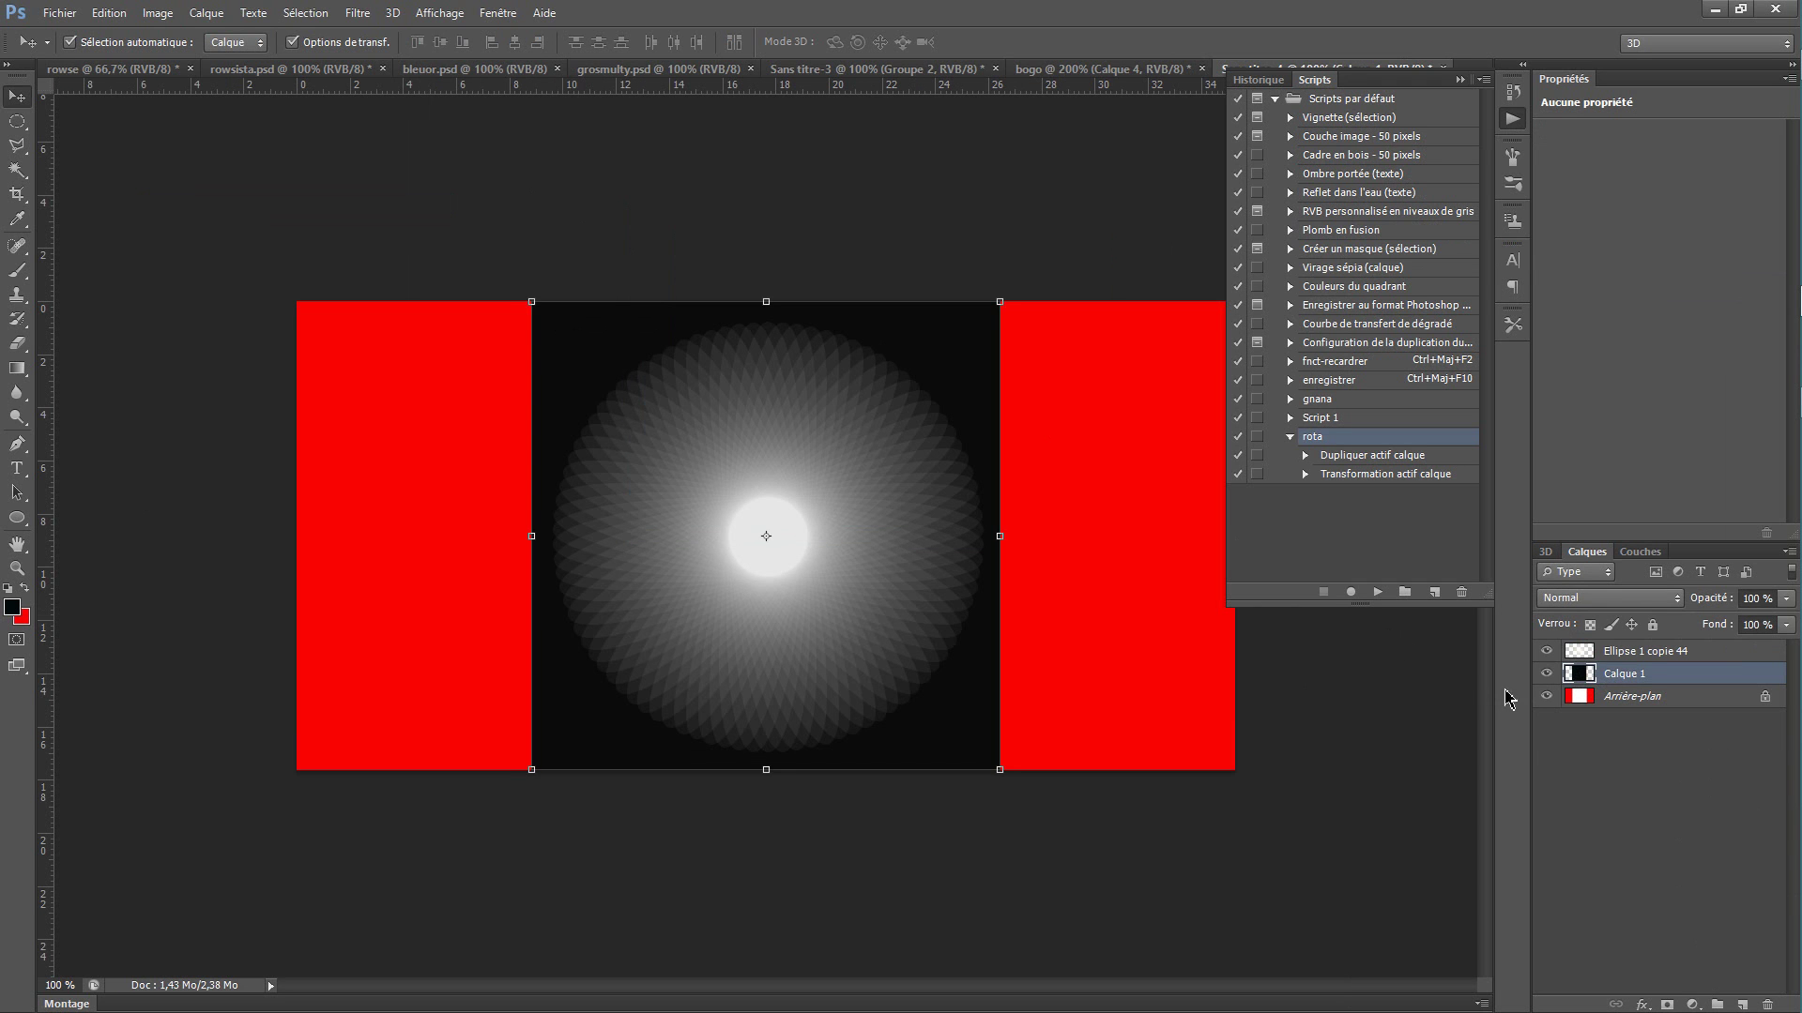
pyautogui.hotkey('ctrl', 'shift', 'F2')
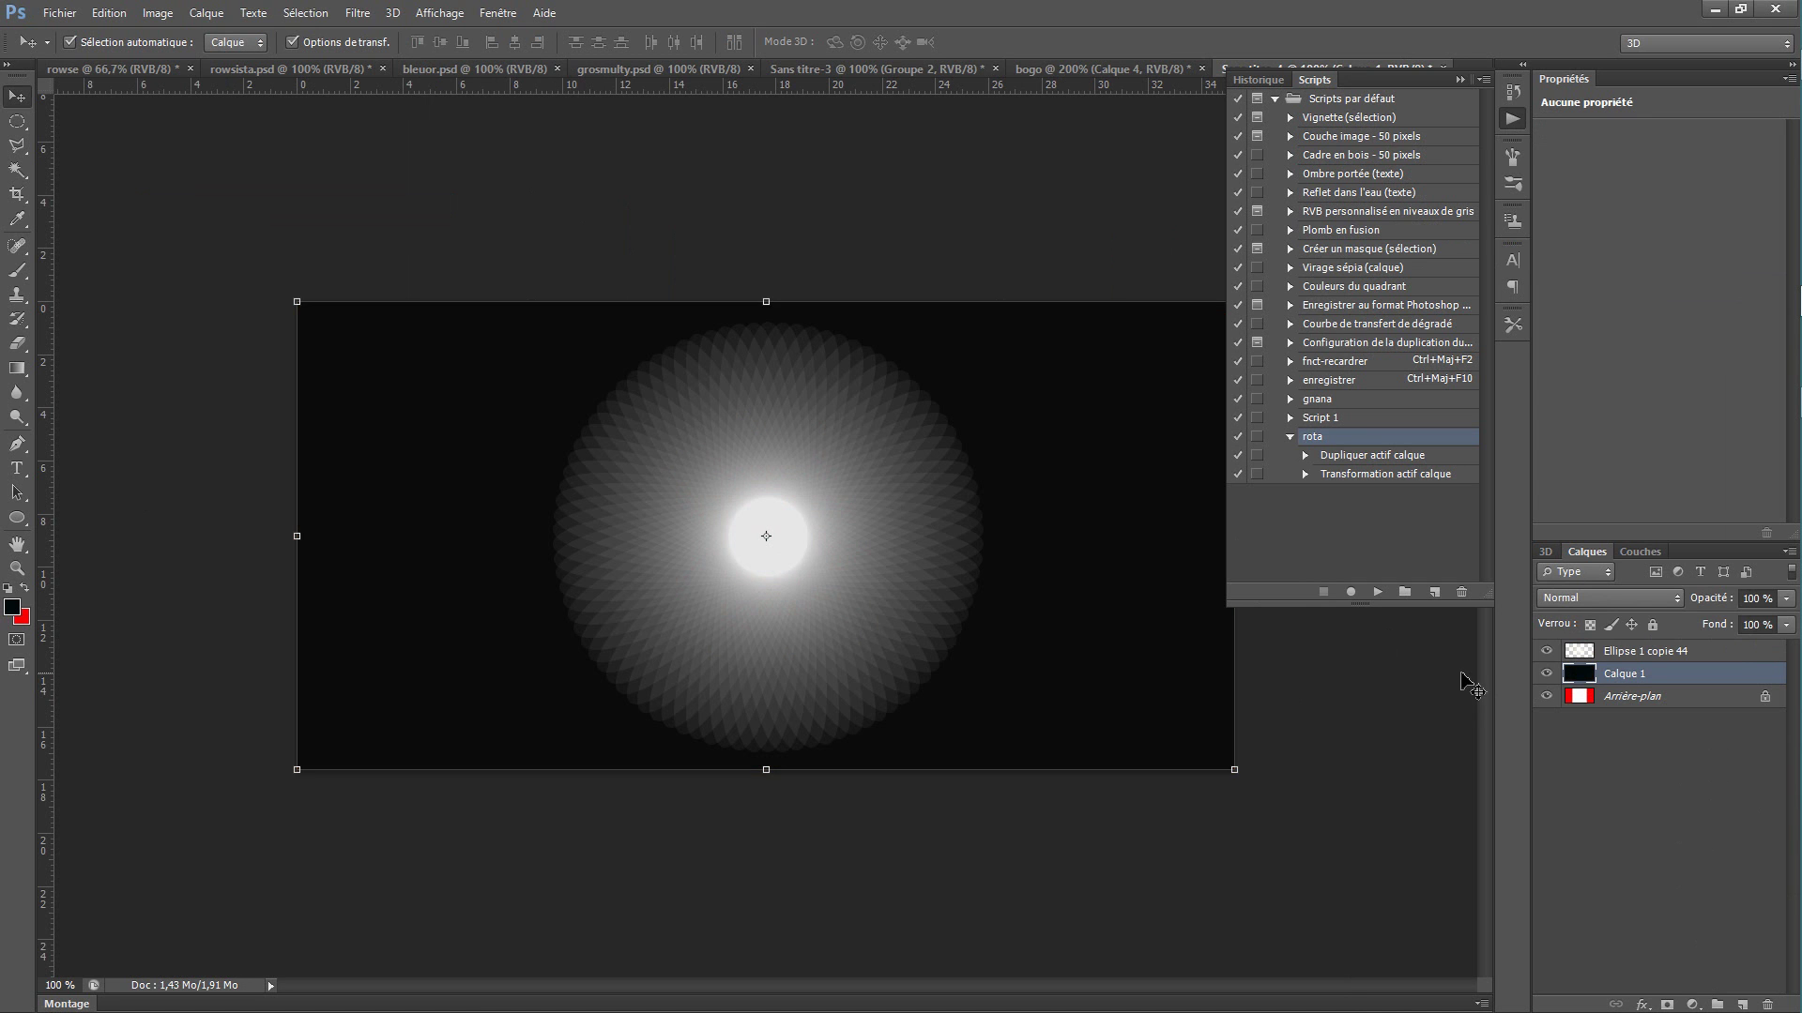
pyautogui.click(1638, 823)
pyautogui.click(1635, 651)
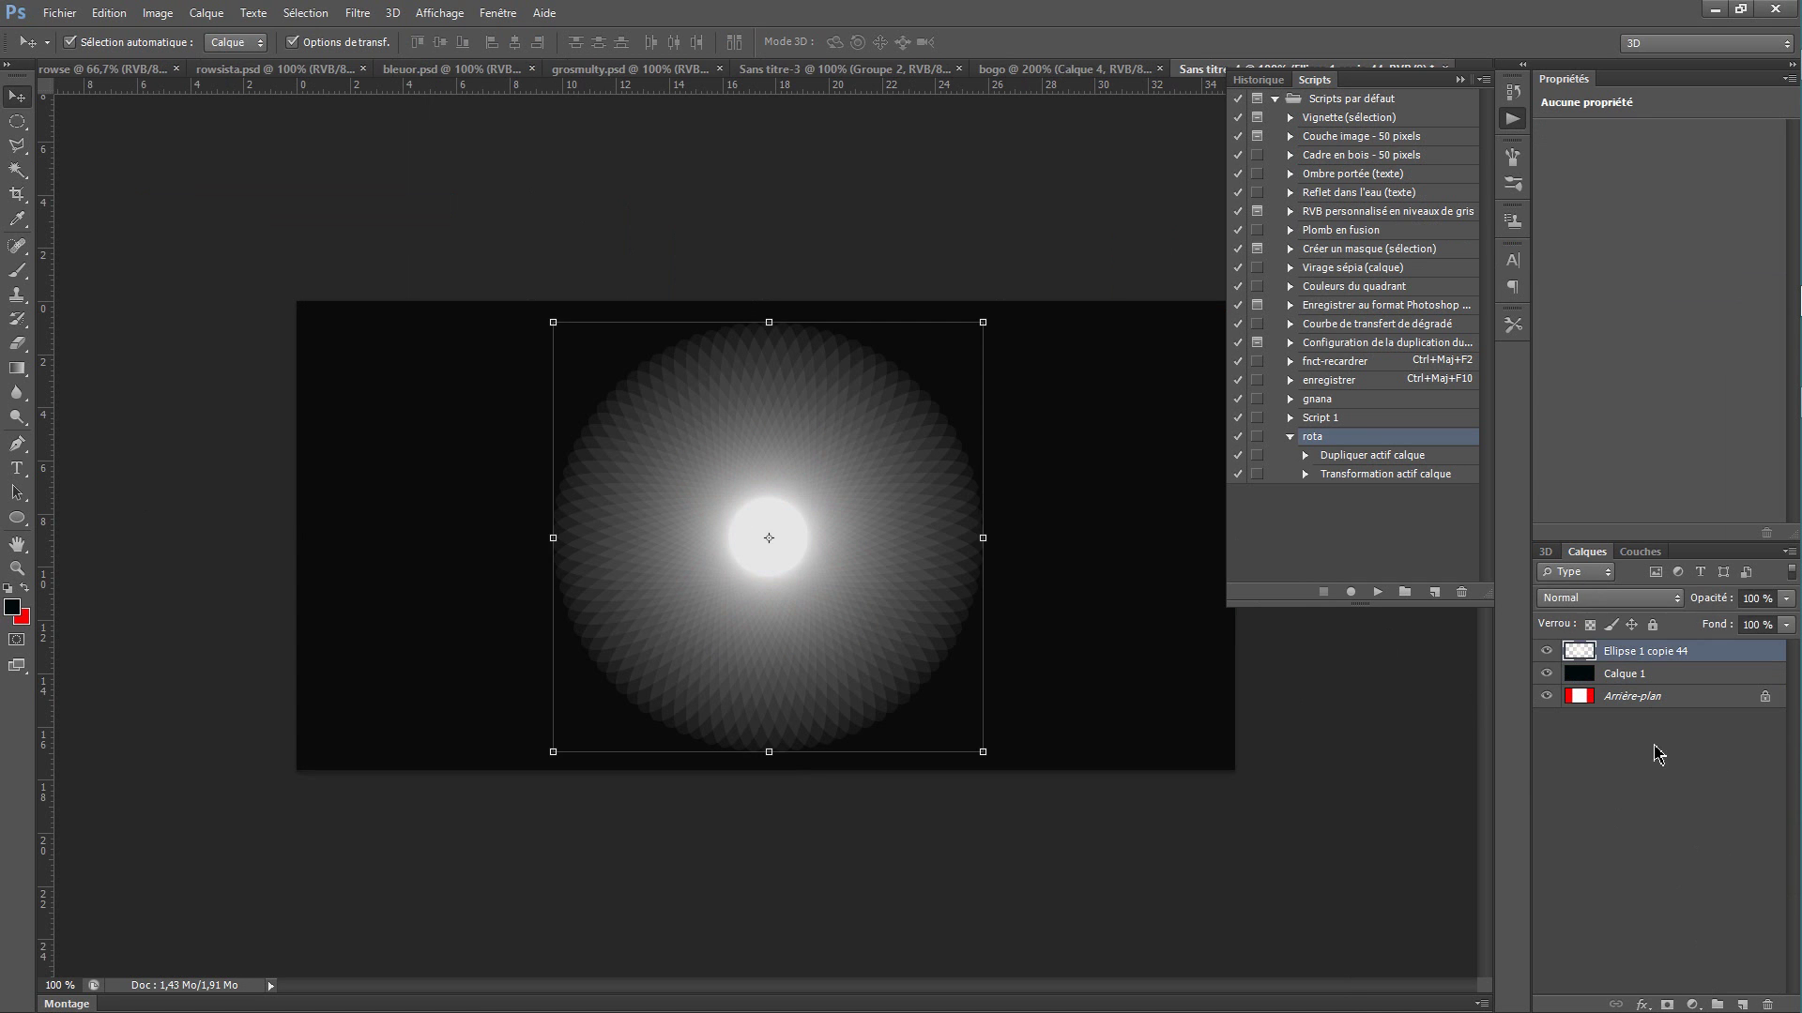
pyautogui.click(1636, 838)
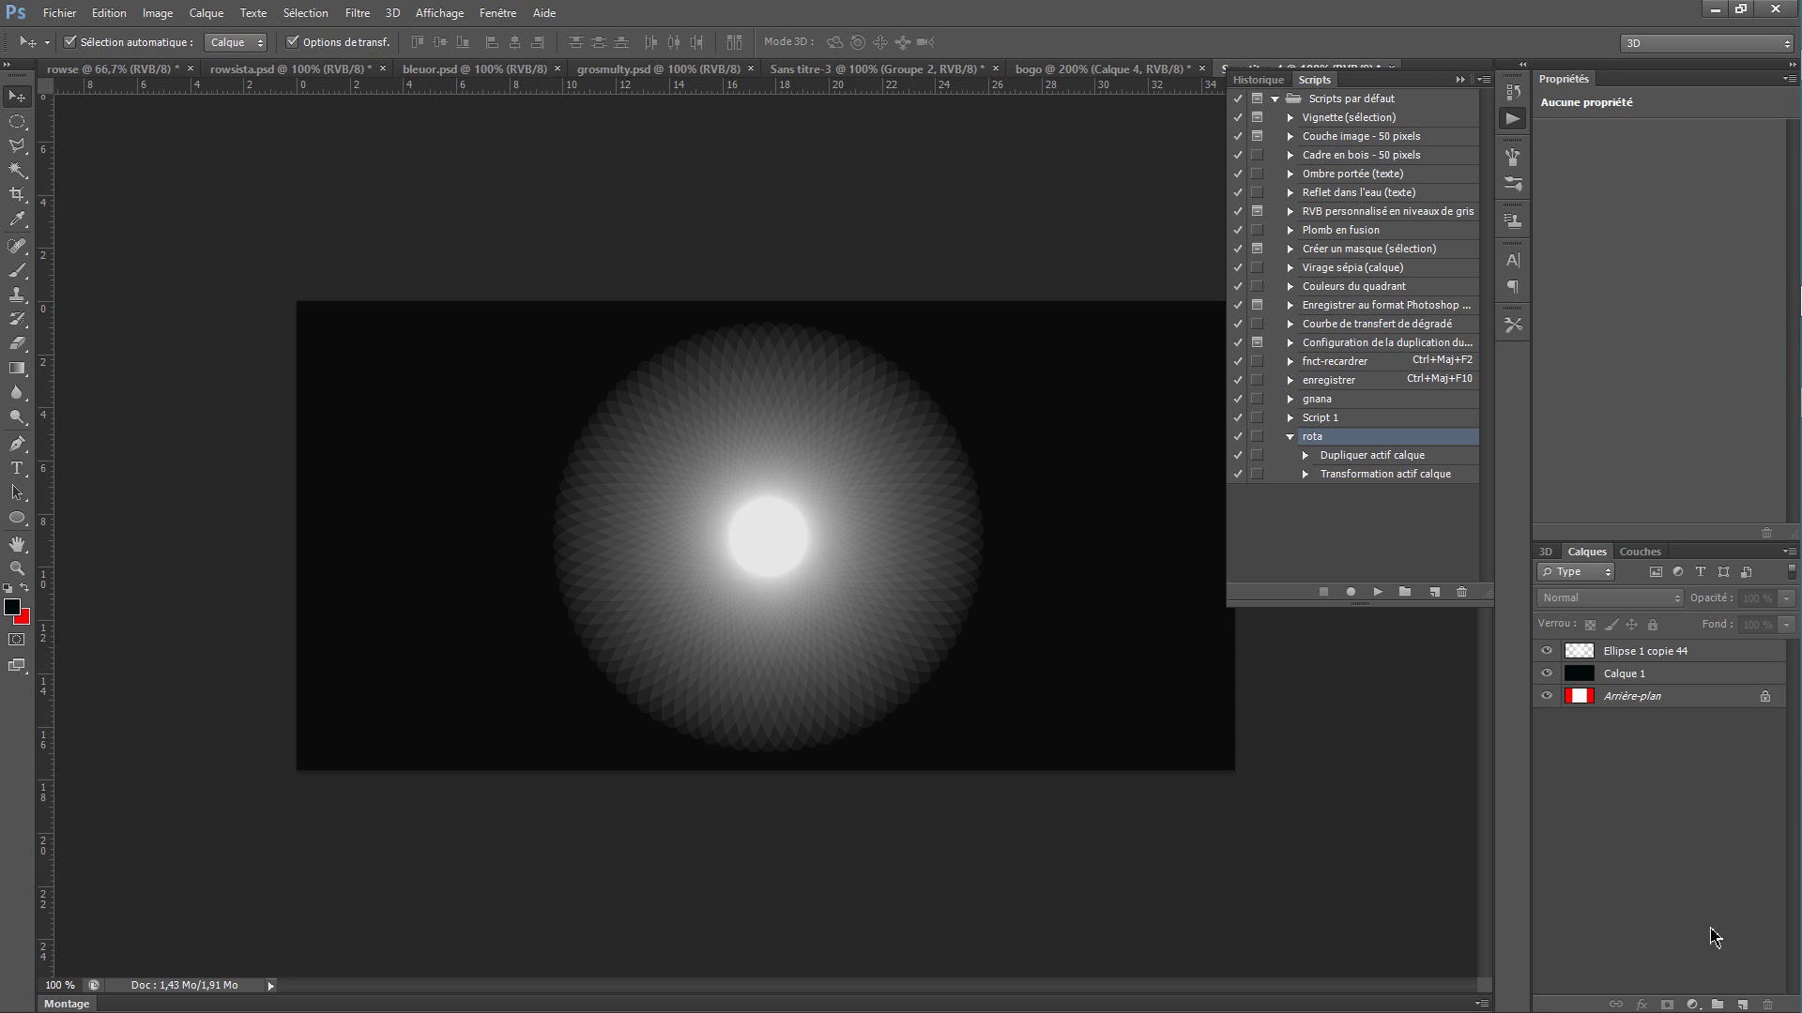
# Step: Add three new empty layers above the merged ellipse layer
pyautogui.click(1742, 1005)
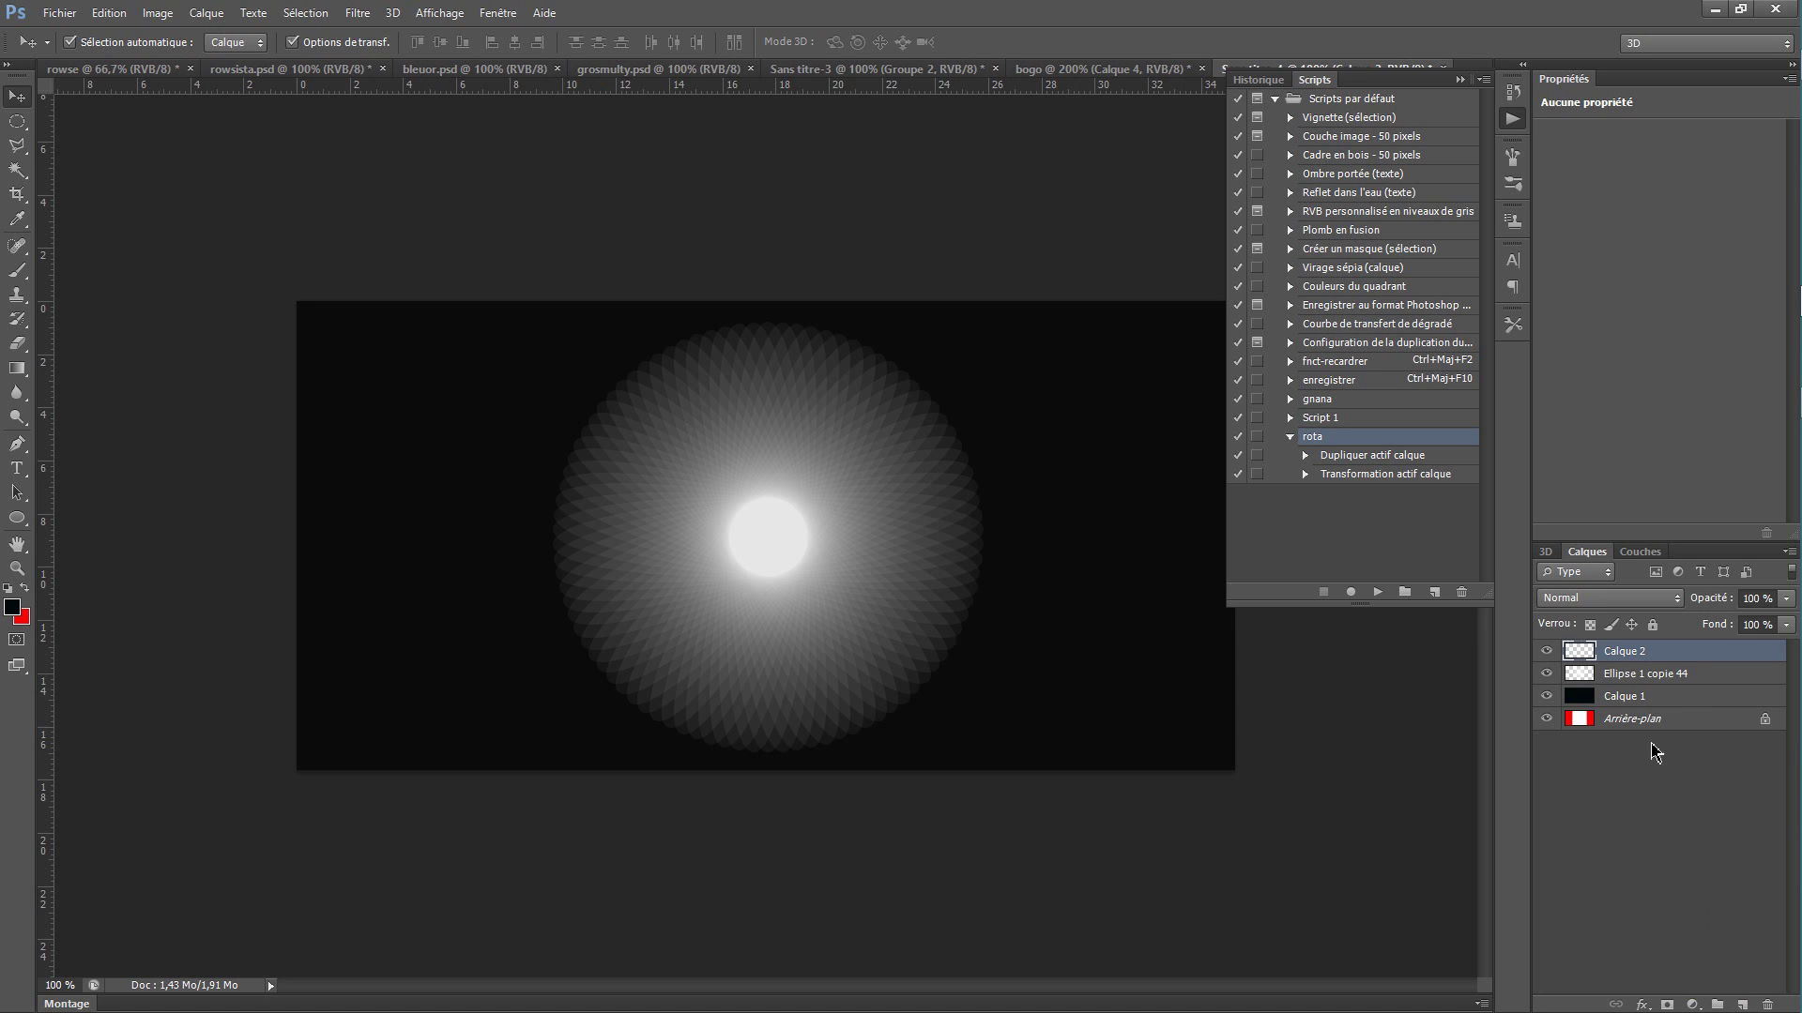
pyautogui.click(1743, 1005)
pyautogui.click(1742, 1005)
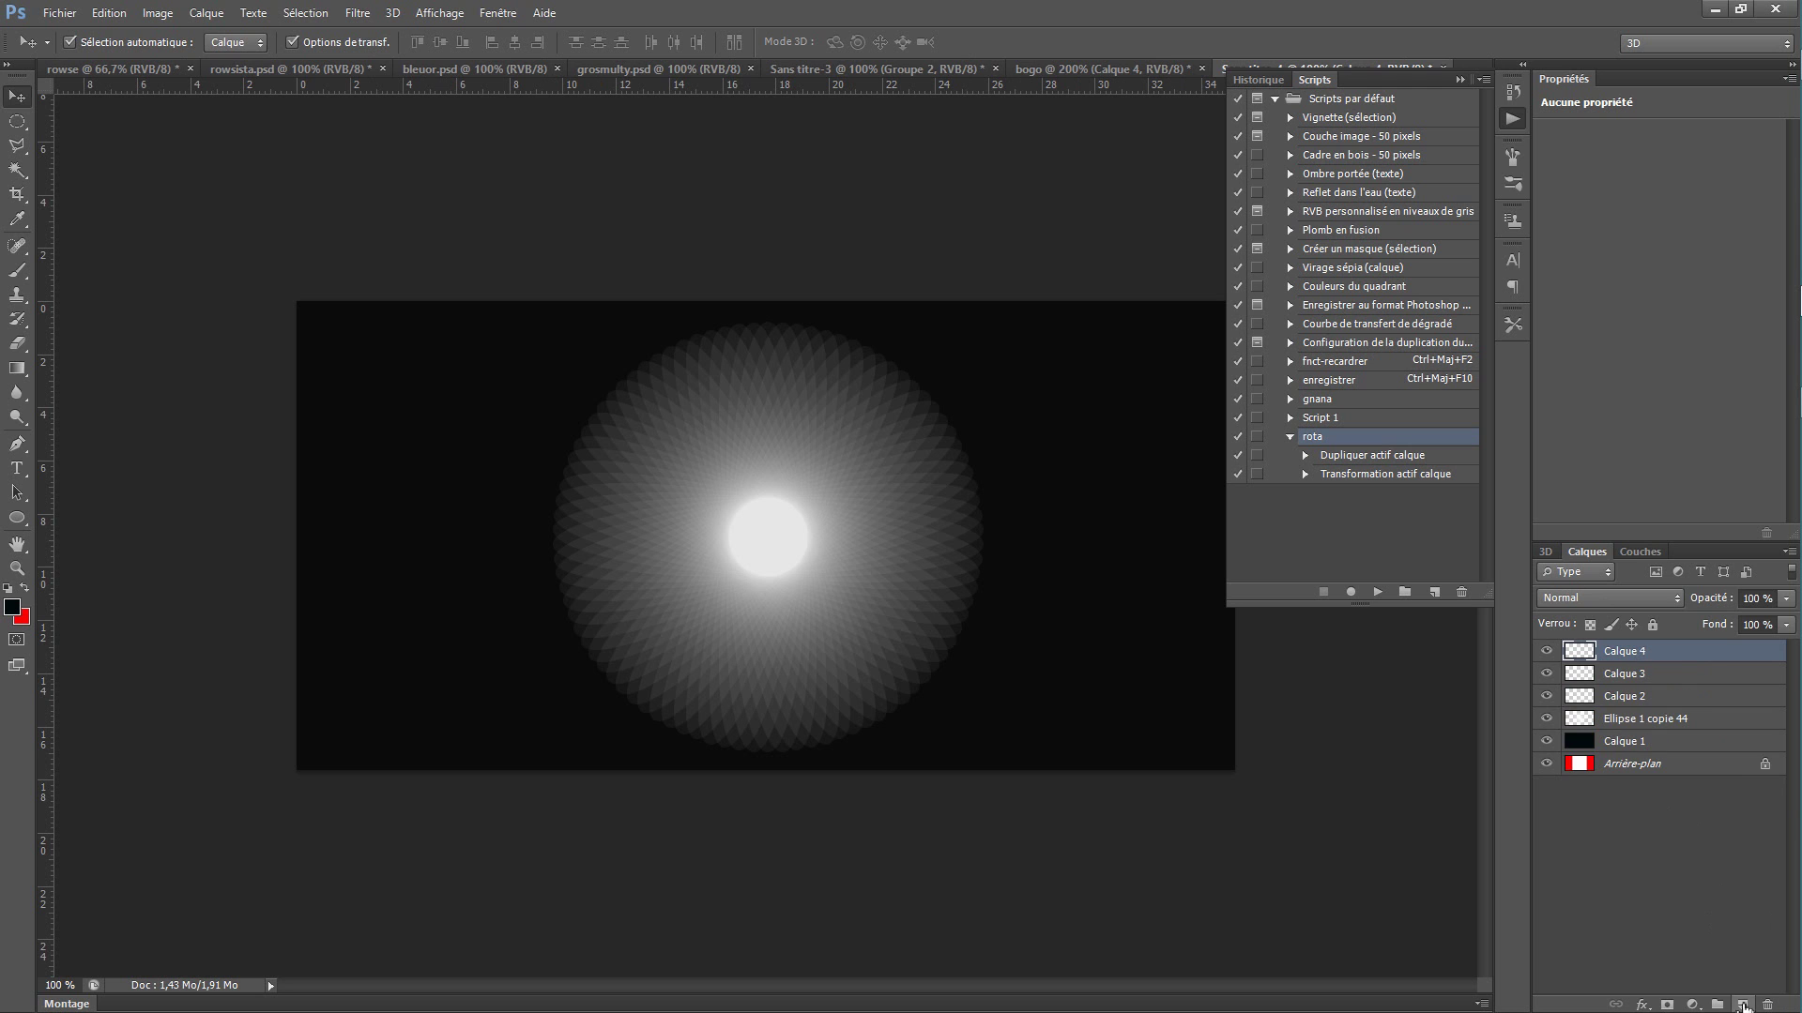
# Step: Set the blending mode of the three empty layers Calque 2, Calque 3 and Calque 4 to Couleur
pyautogui.keyDown('shift'); pyautogui.click(1680, 702); pyautogui.keyUp('shift')
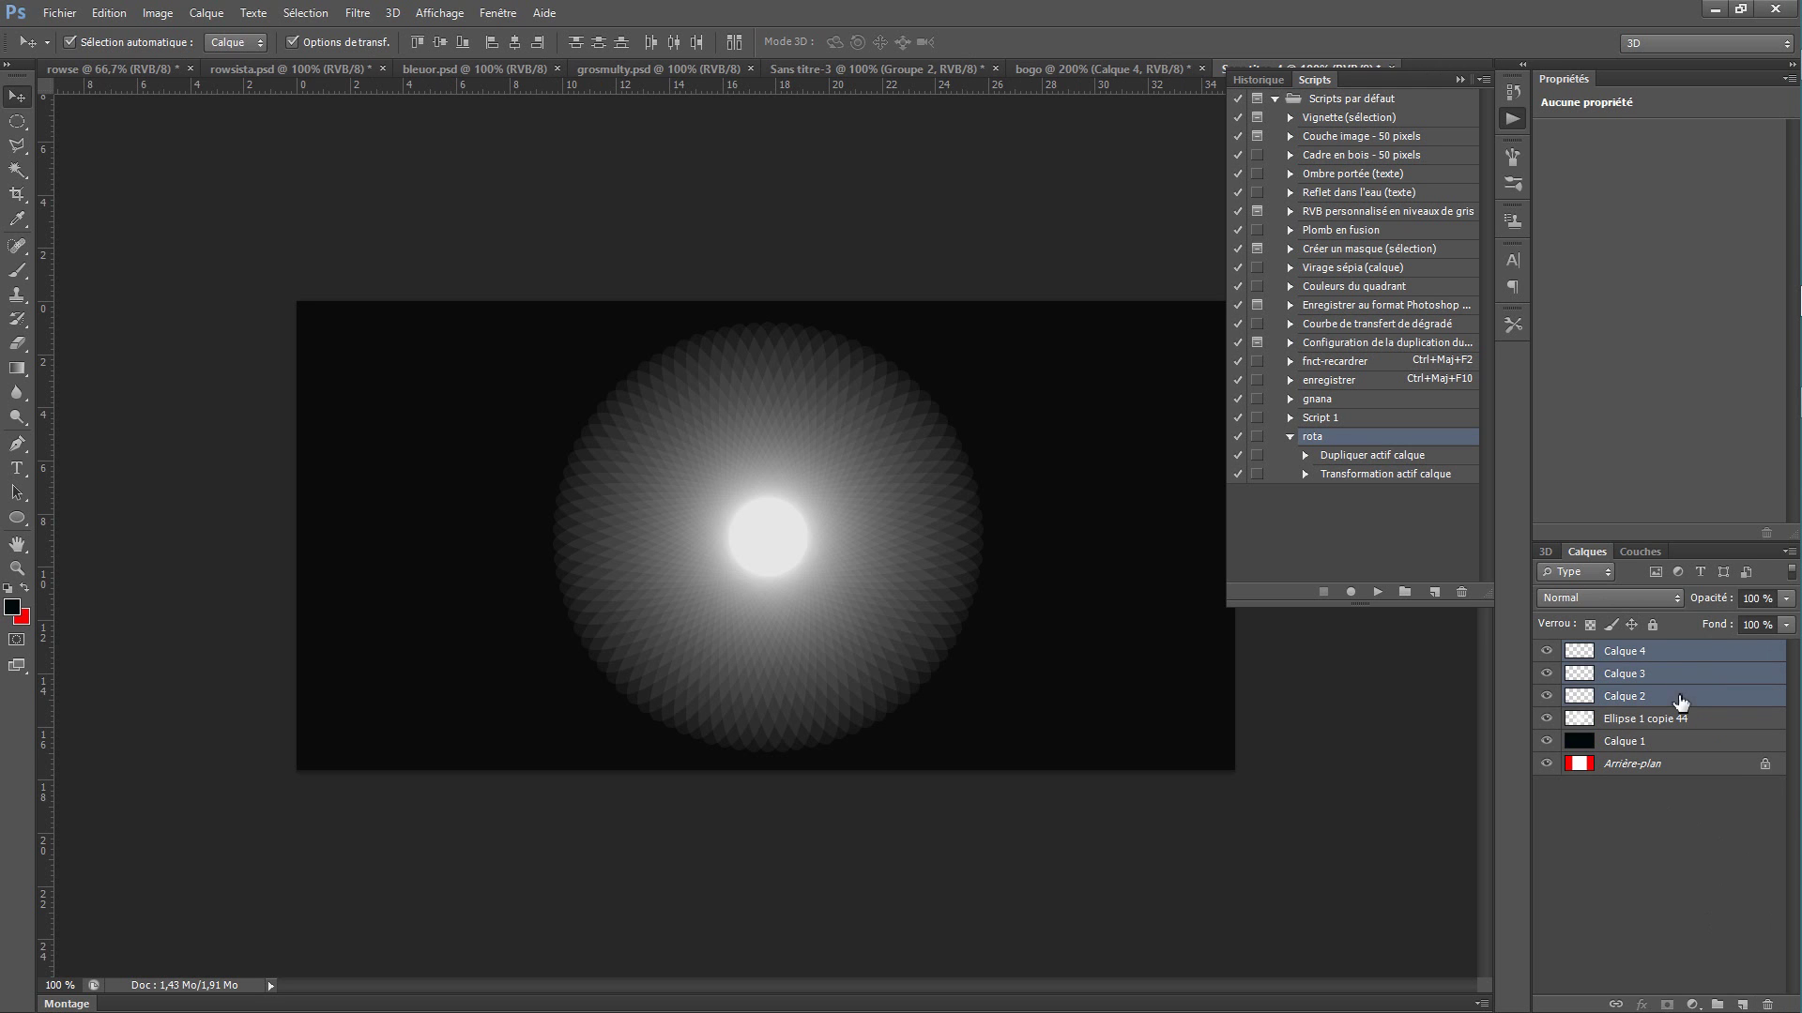
pyautogui.click(1651, 598)
pyautogui.click(1630, 573)
# Step: On Calque 2, paint the circle's upper-left and lower-right areas bright blue (hue 208°) with a soft 391 px brush at 0% hardness
pyautogui.click(1662, 702)
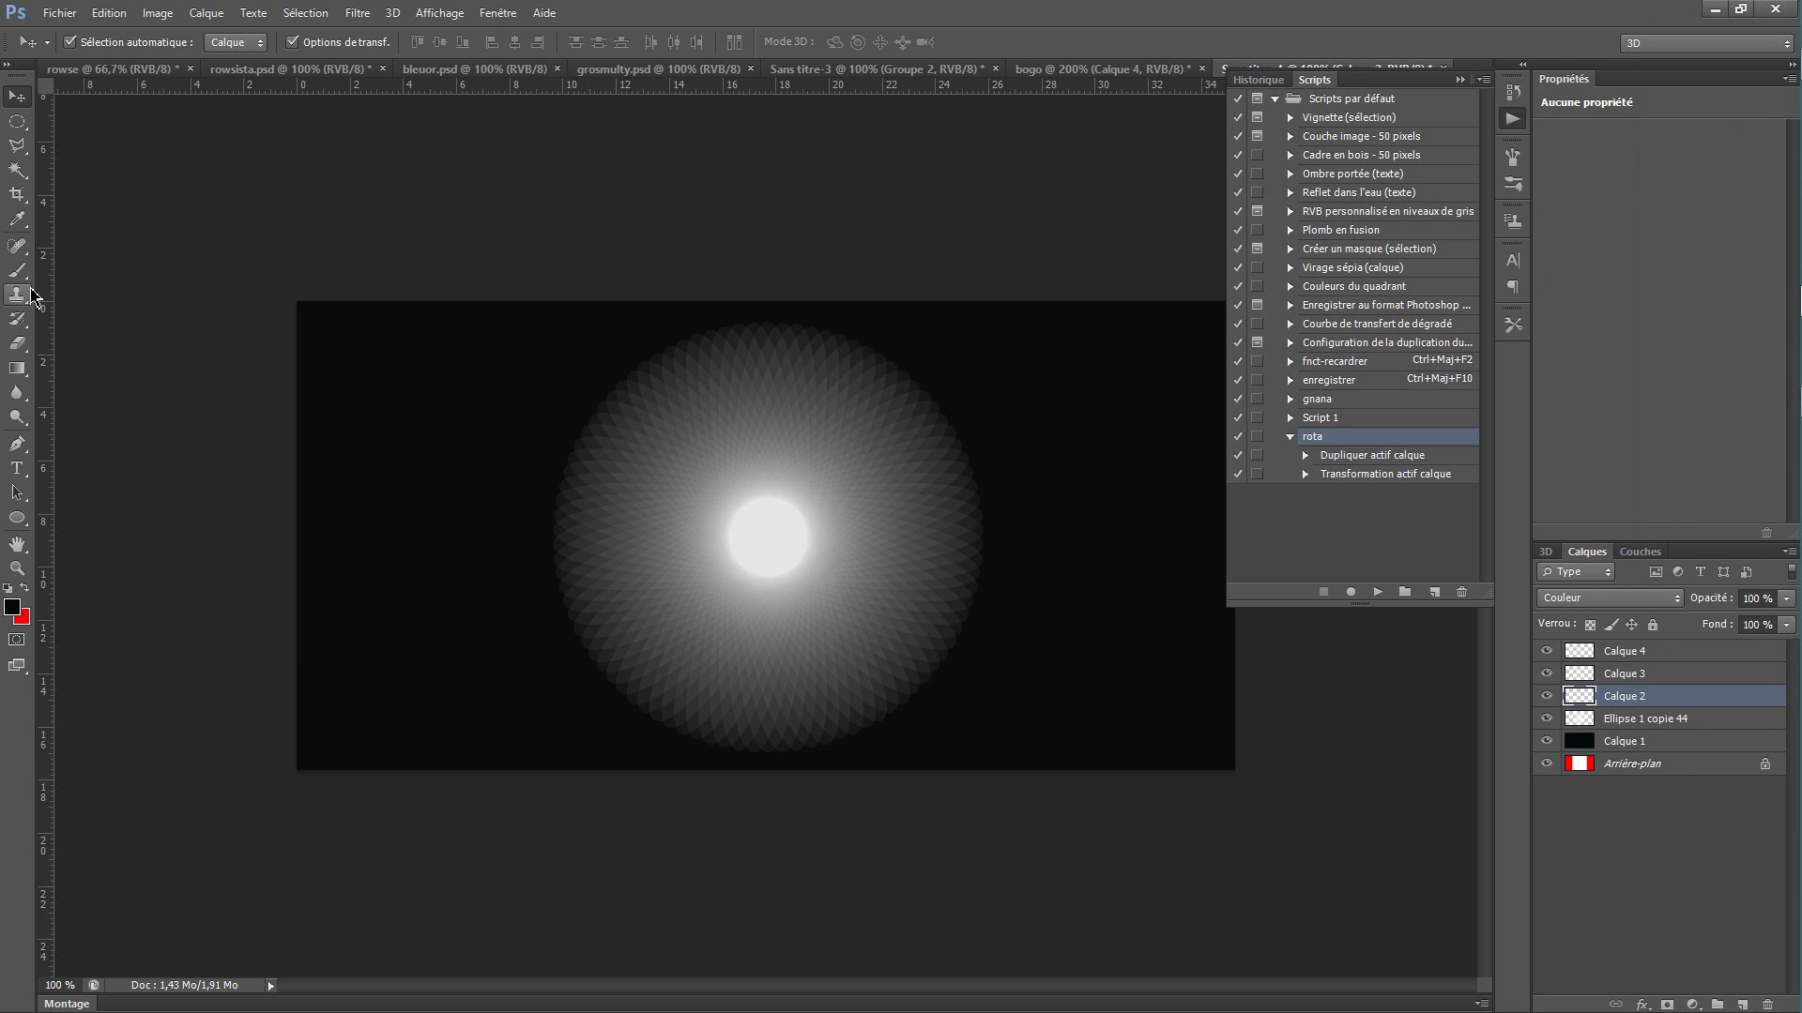
pyautogui.click(23, 275)
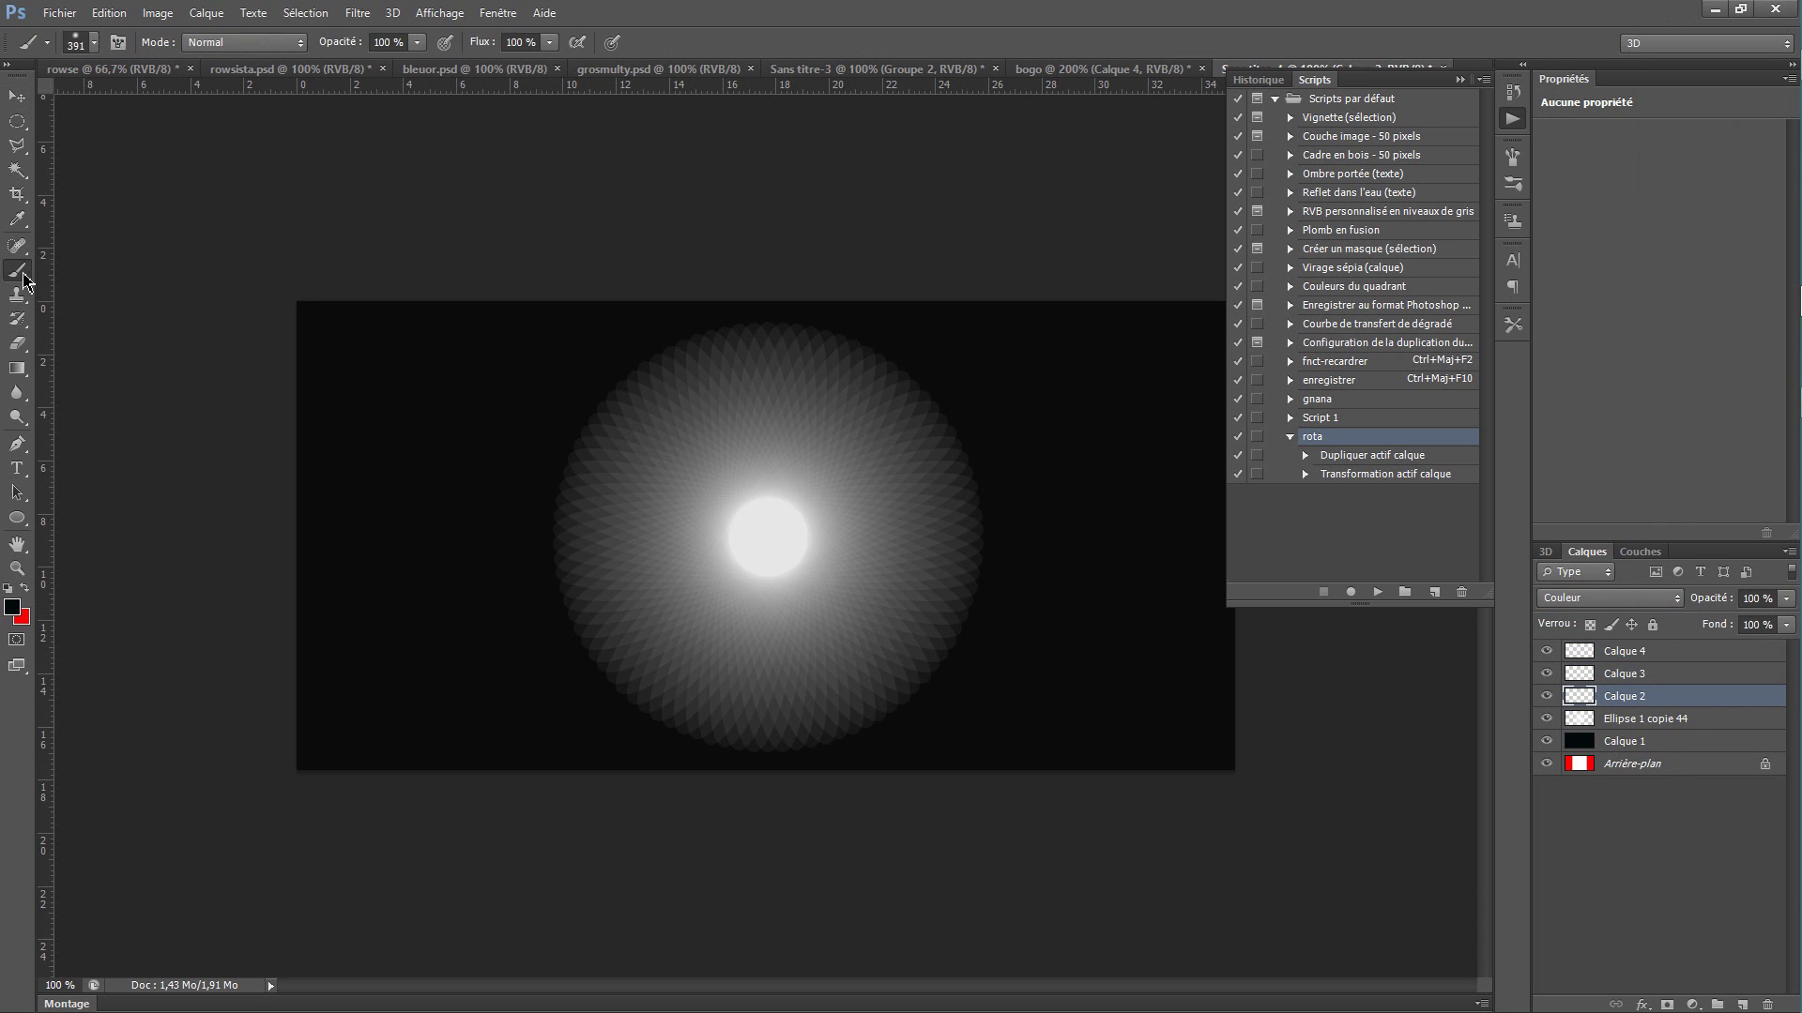
pyautogui.click(94, 43)
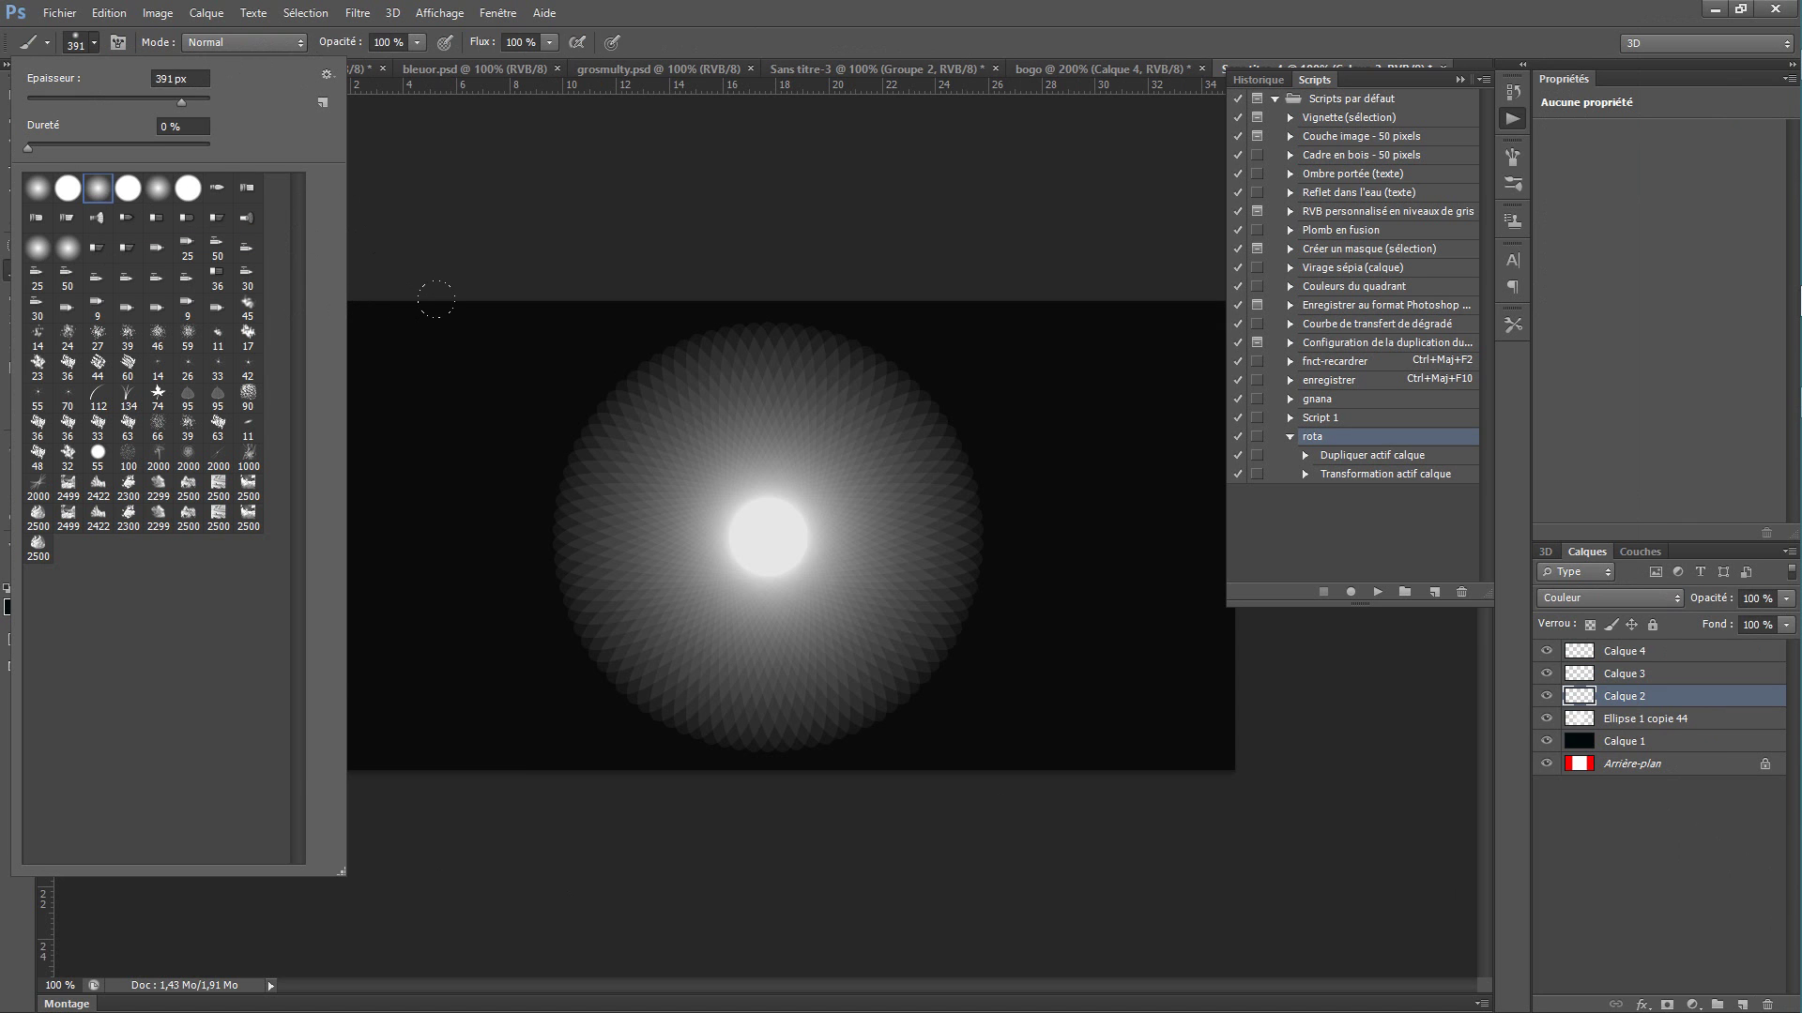
pyautogui.click(435, 300)
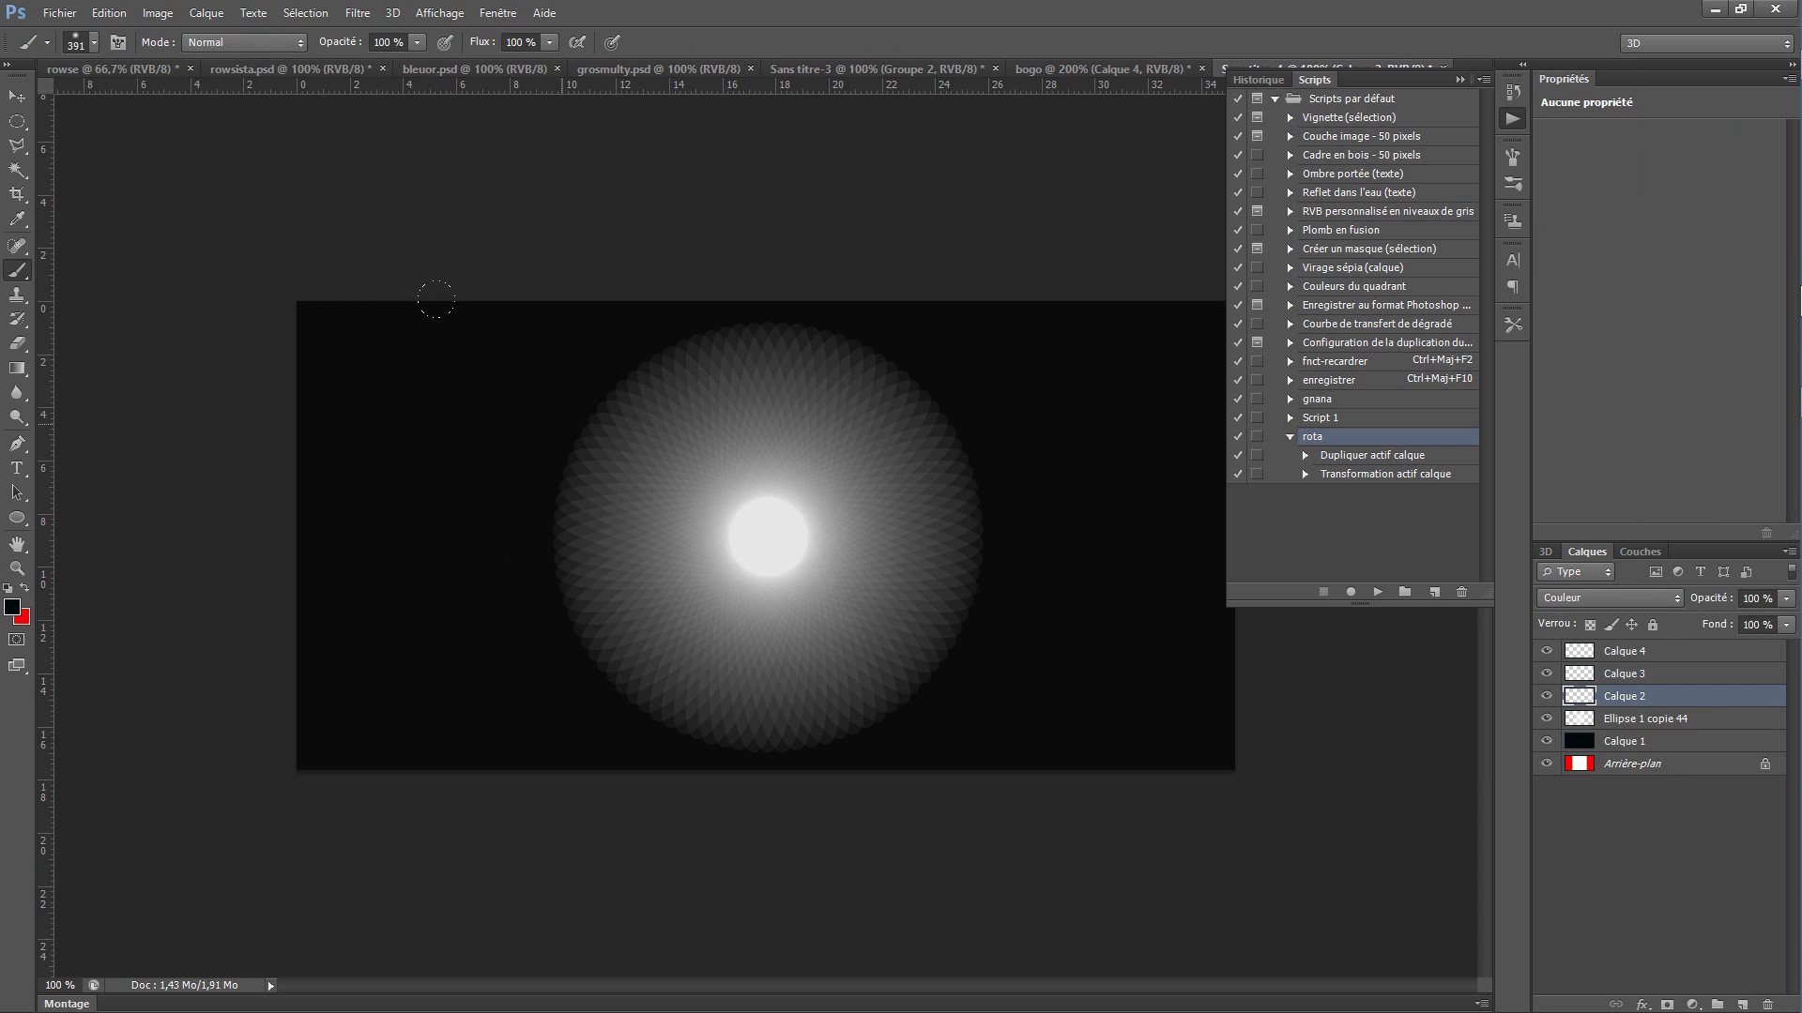
pyautogui.click(13, 605)
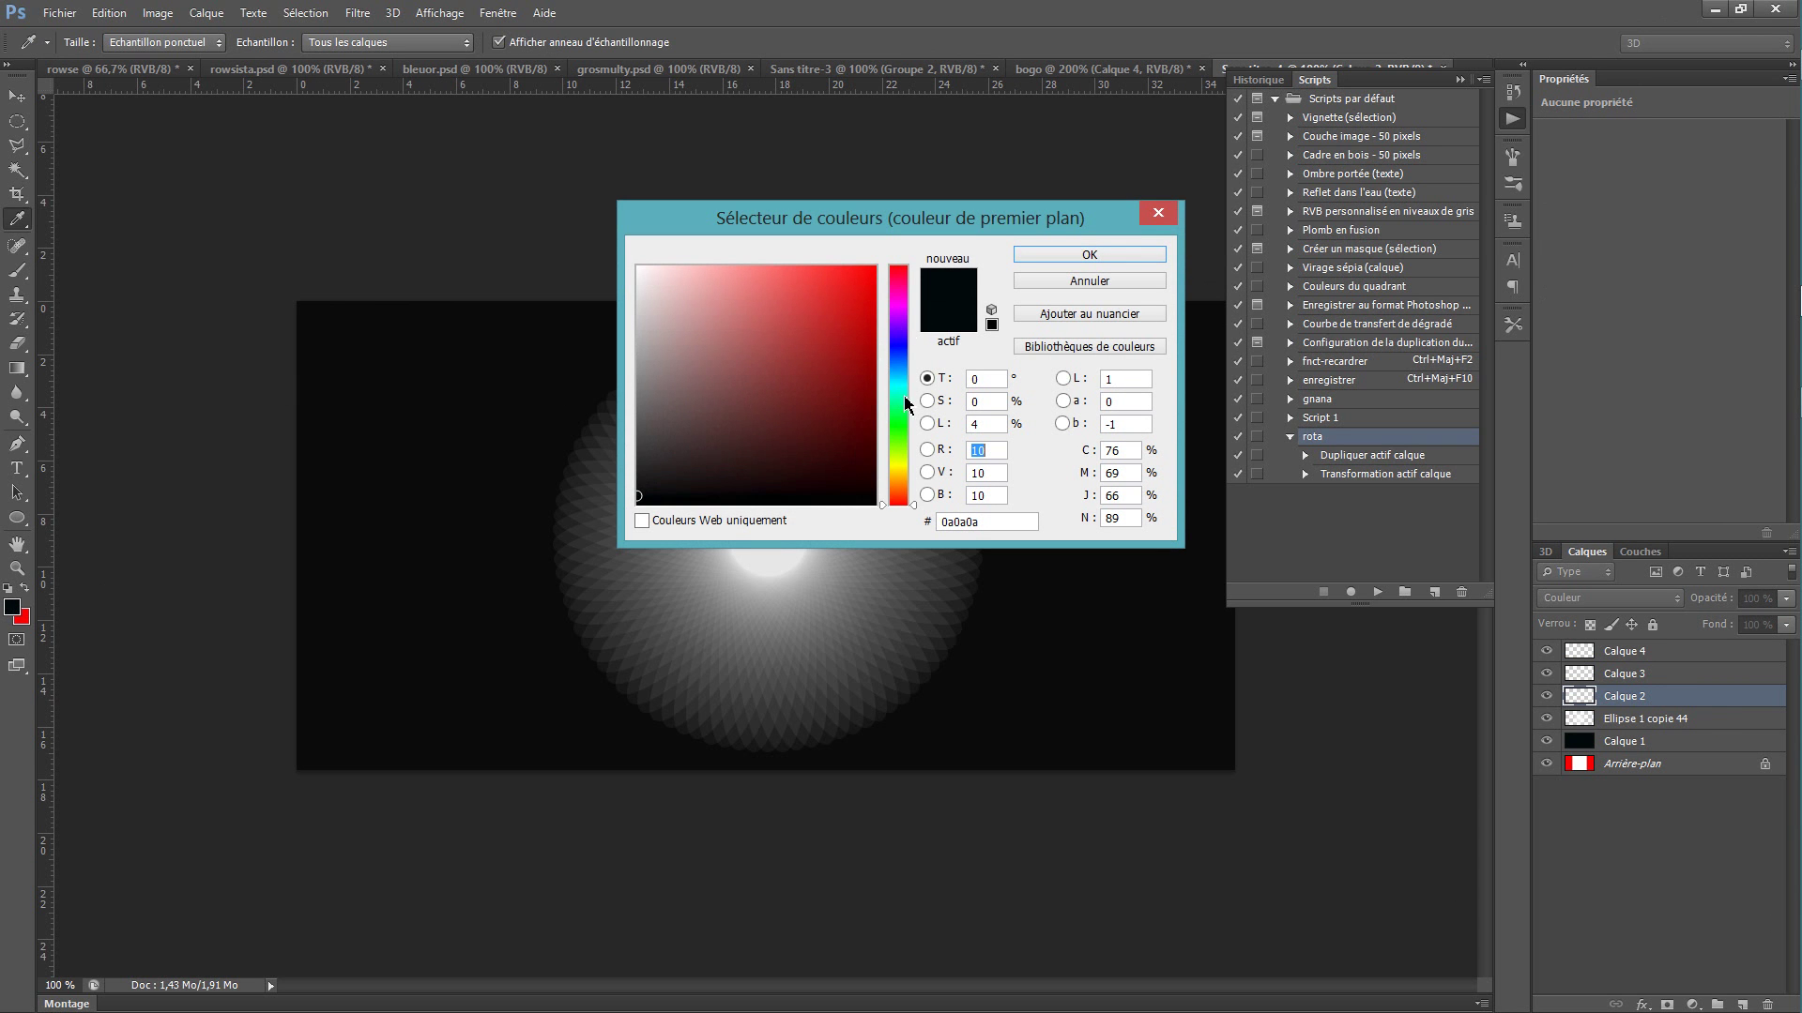
pyautogui.click(902, 368)
pyautogui.click(851, 285)
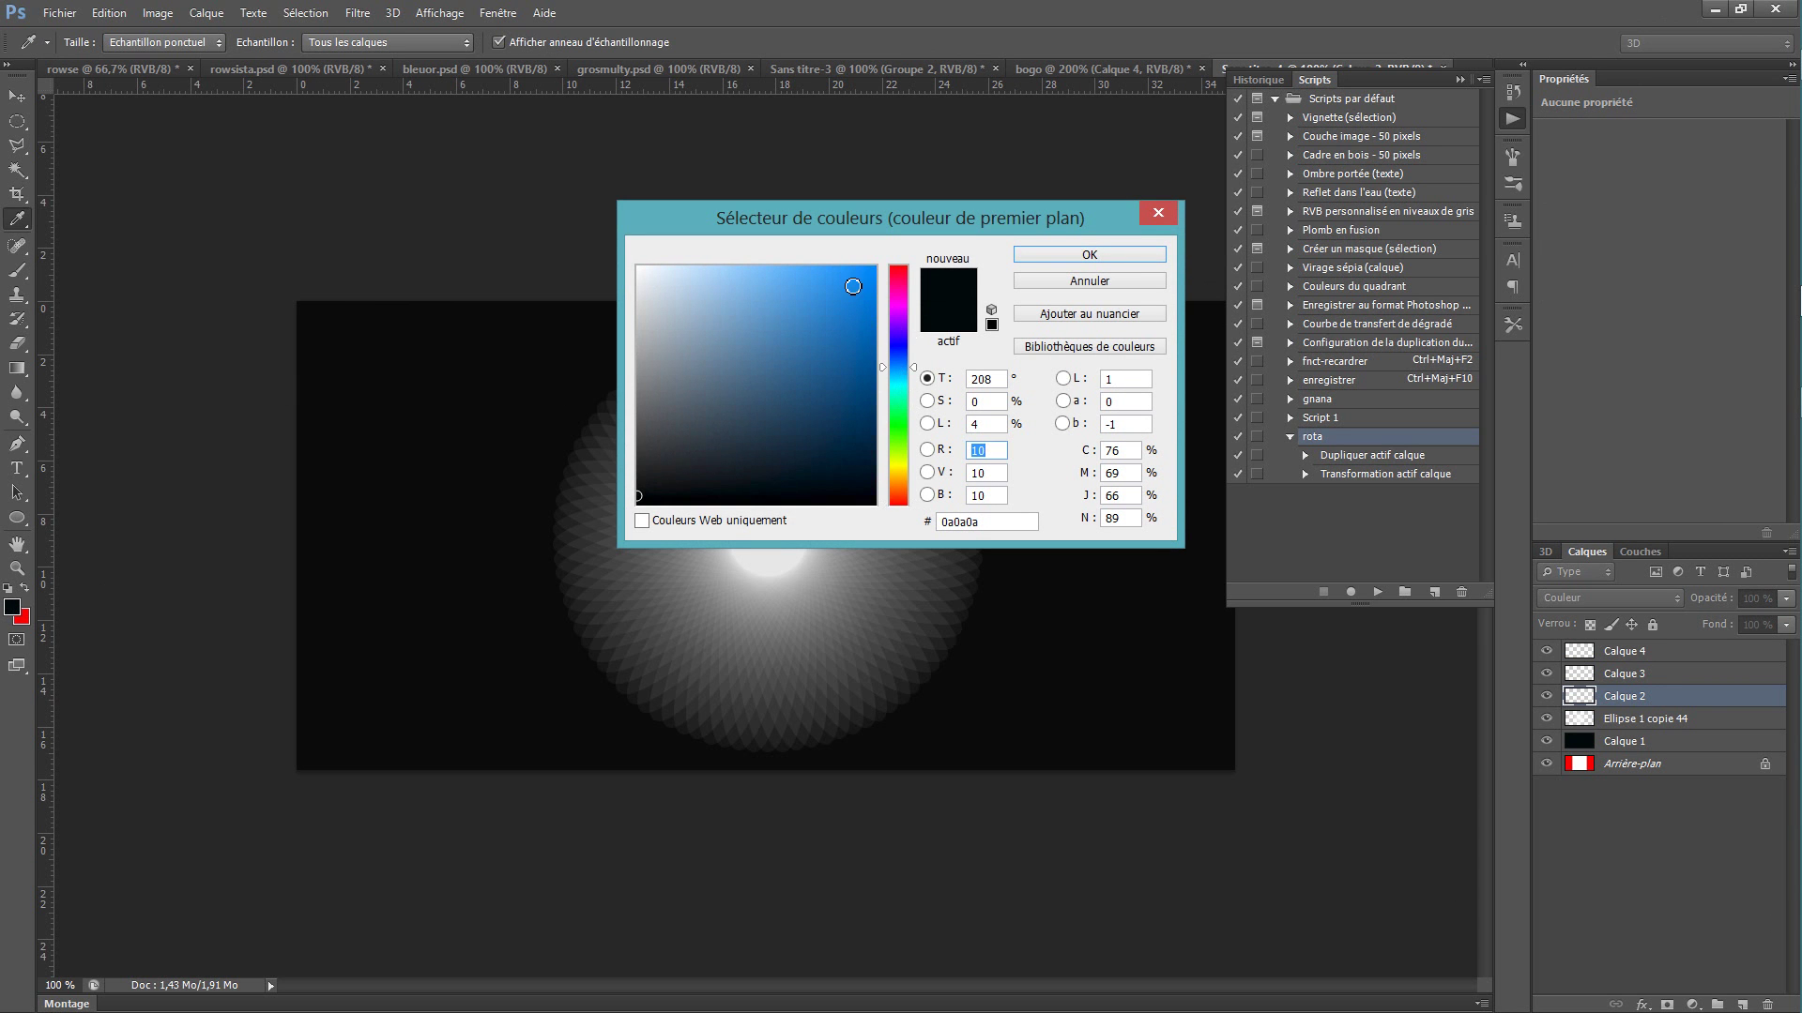
pyautogui.click(1072, 257)
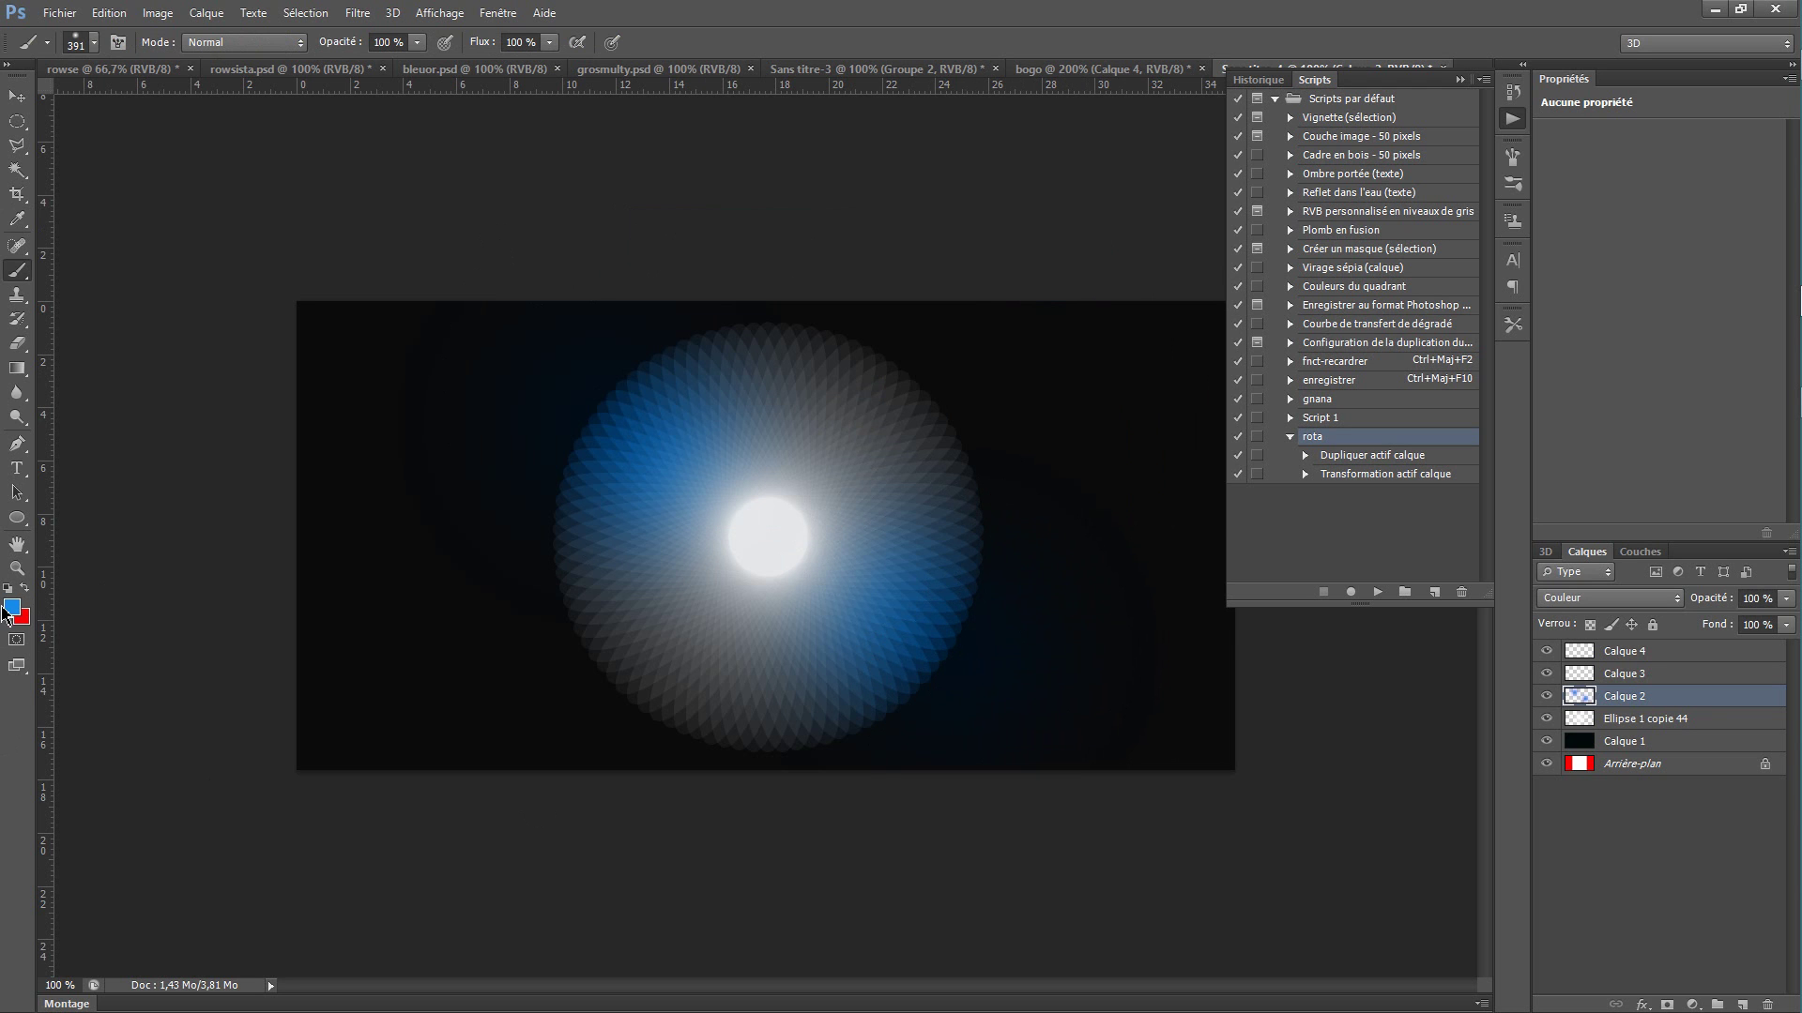
# Step: Paint the circle's upper-right and lower-left areas bright red, adding strokes of dark red #712525 around them
pyautogui.click(25, 588)
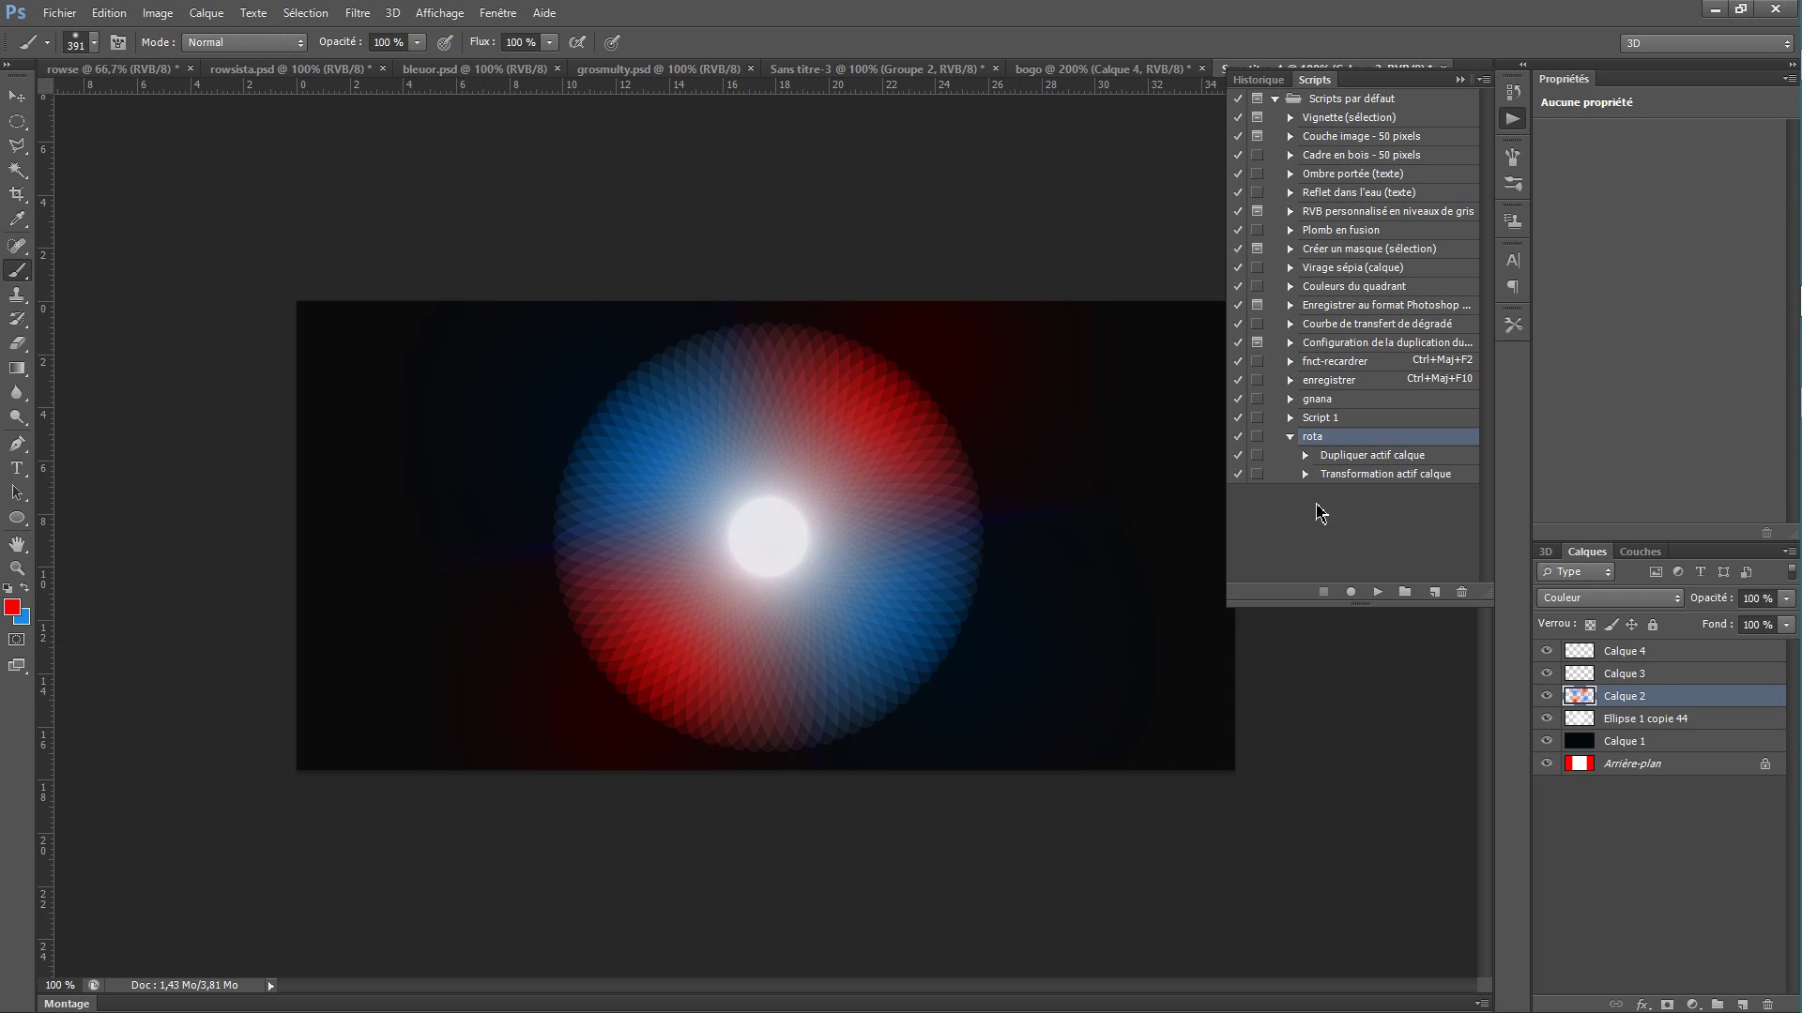
pyautogui.click(13, 610)
pyautogui.click(800, 401)
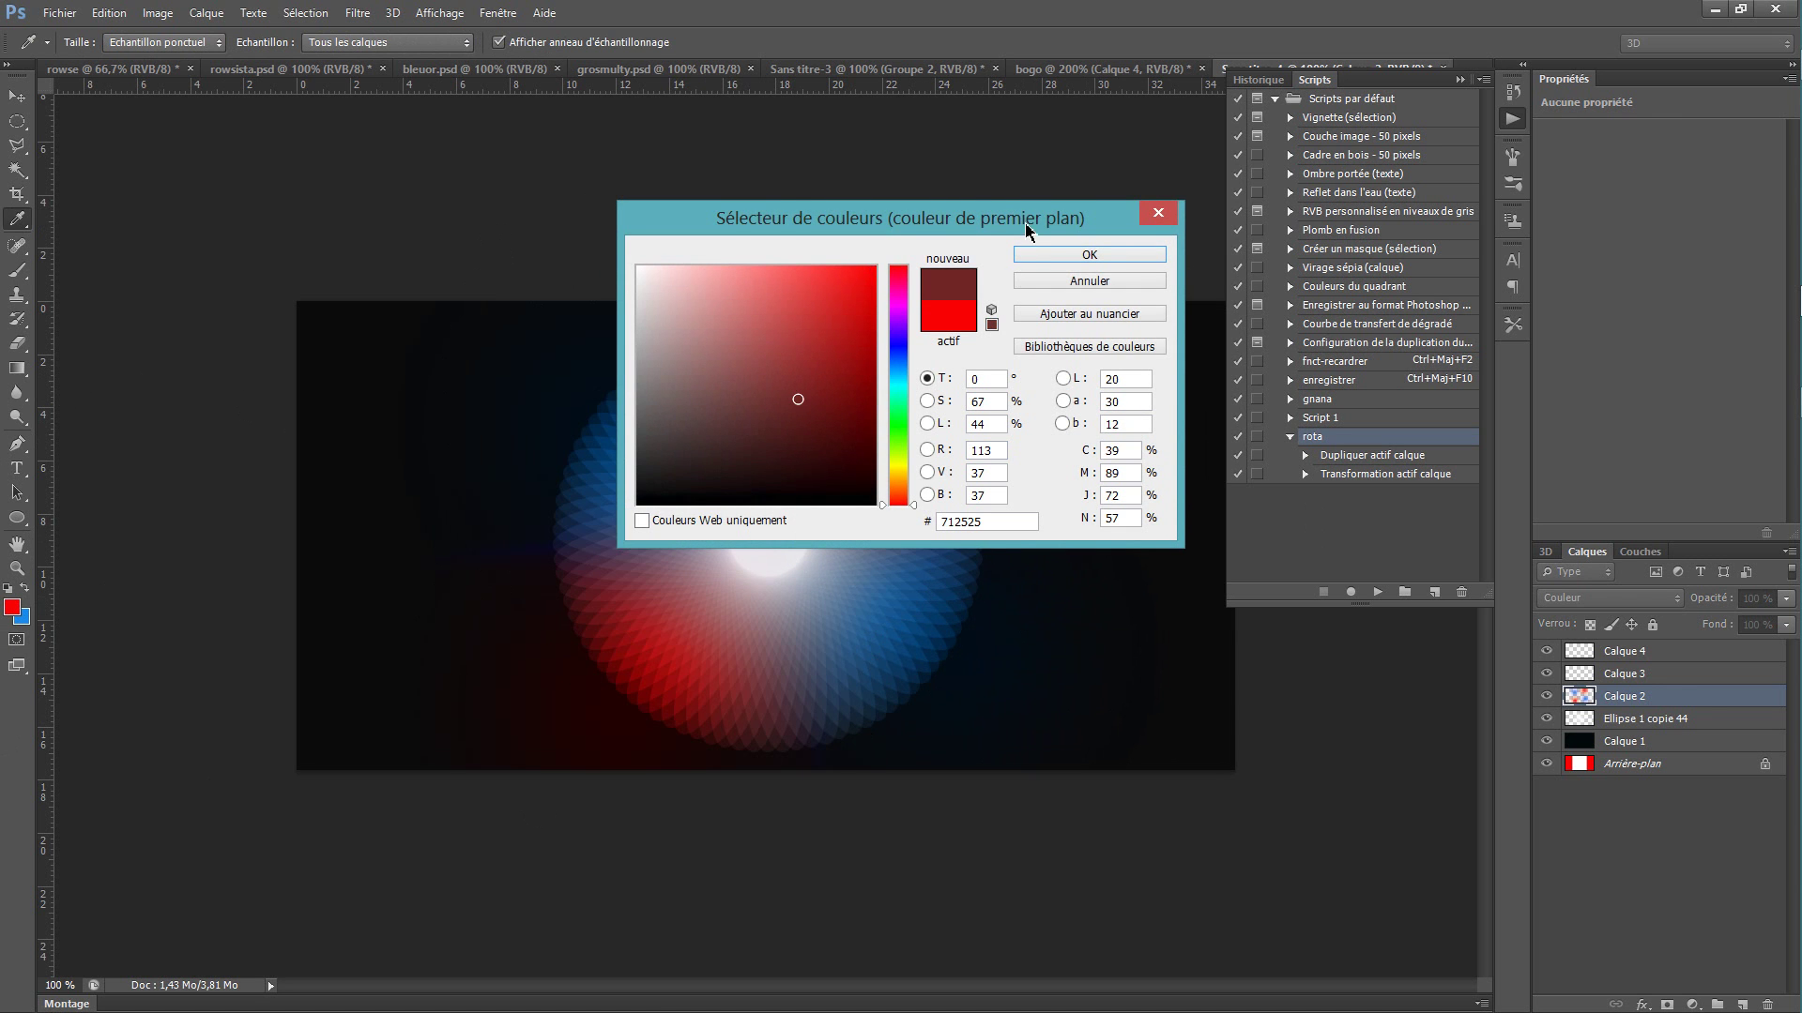
pyautogui.click(1088, 254)
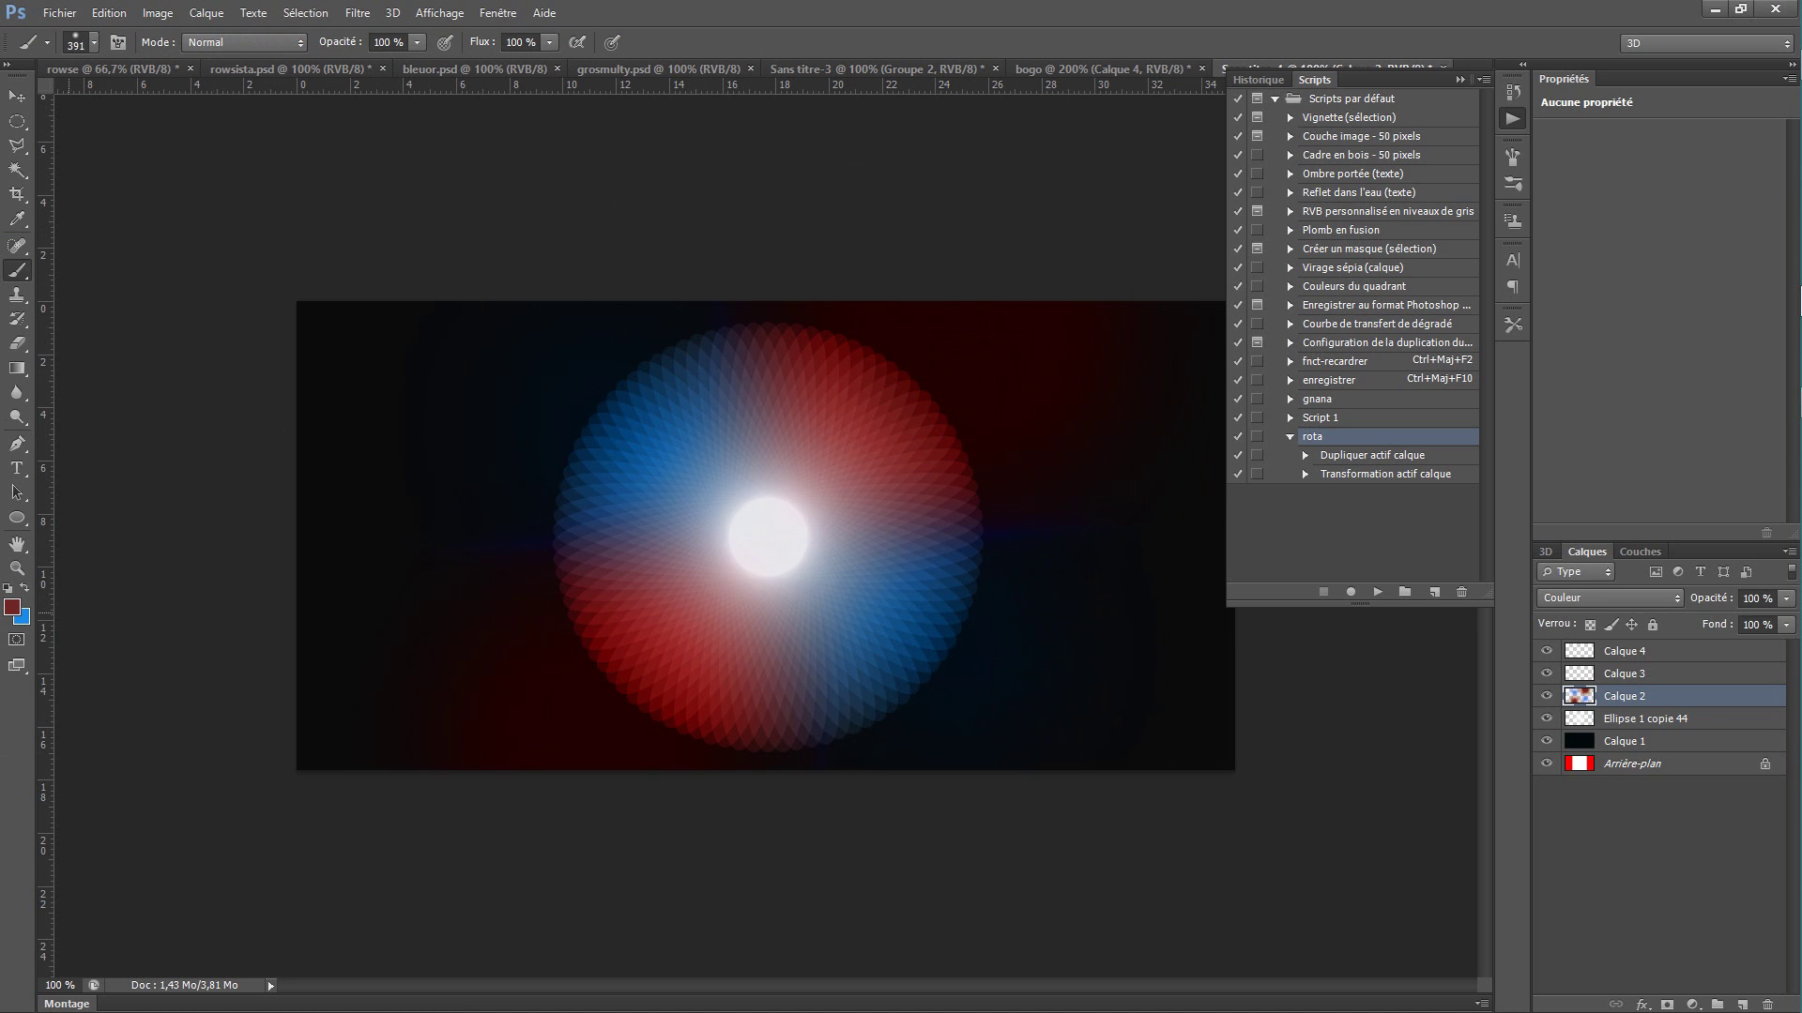
# Step: Set the blue swatch to dark blue #164c79 and paint over the circle's blue areas and their surroundings with it
pyautogui.click(28, 620)
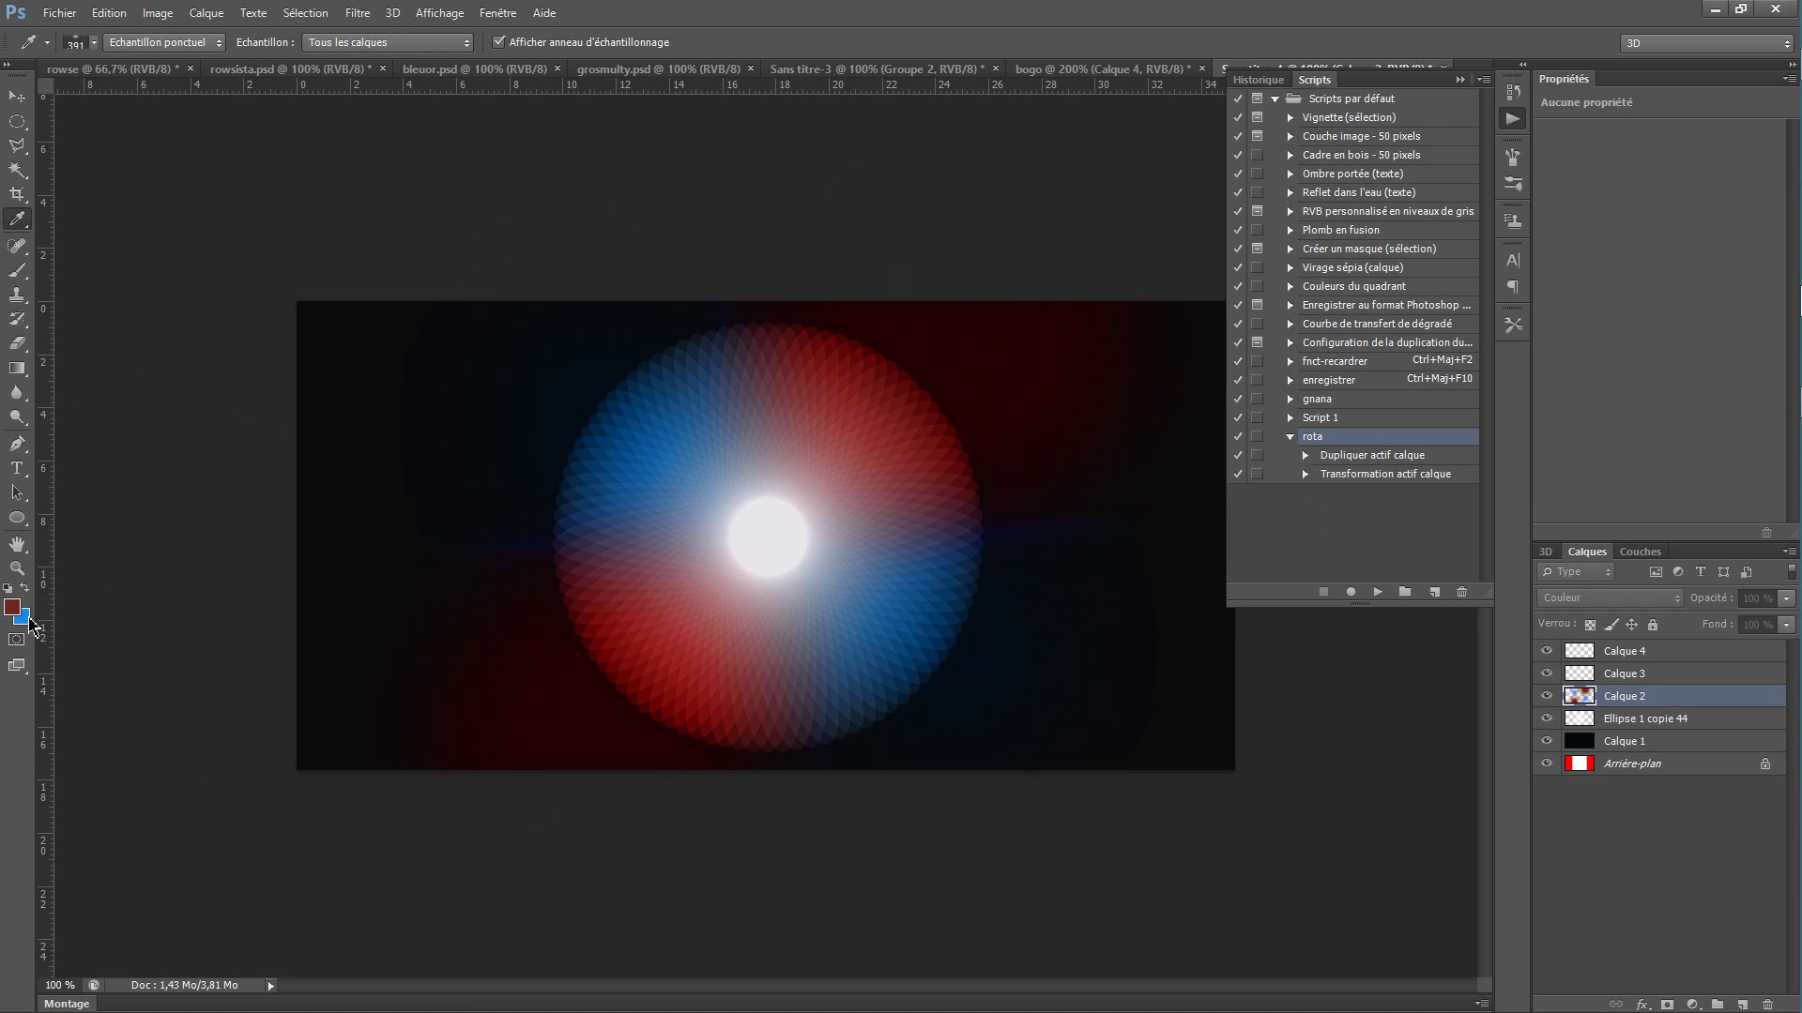
pyautogui.click(834, 375)
pyautogui.click(833, 391)
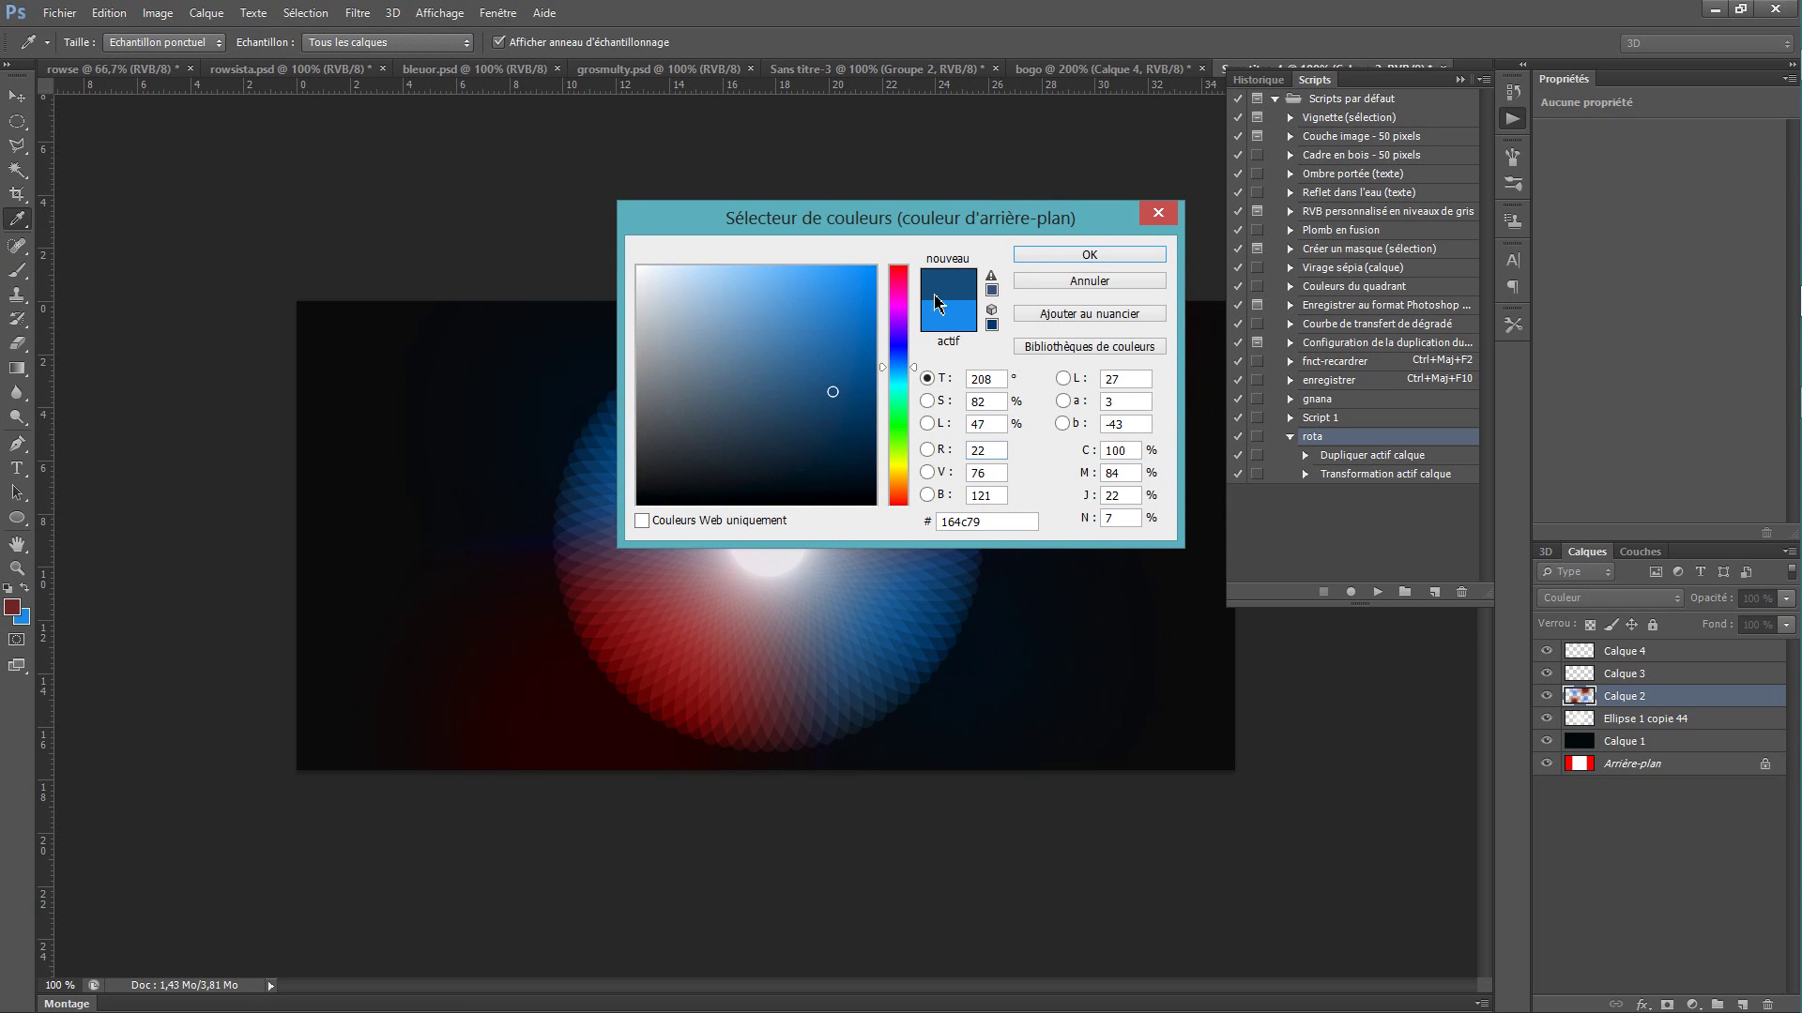
pyautogui.click(1016, 256)
pyautogui.click(25, 590)
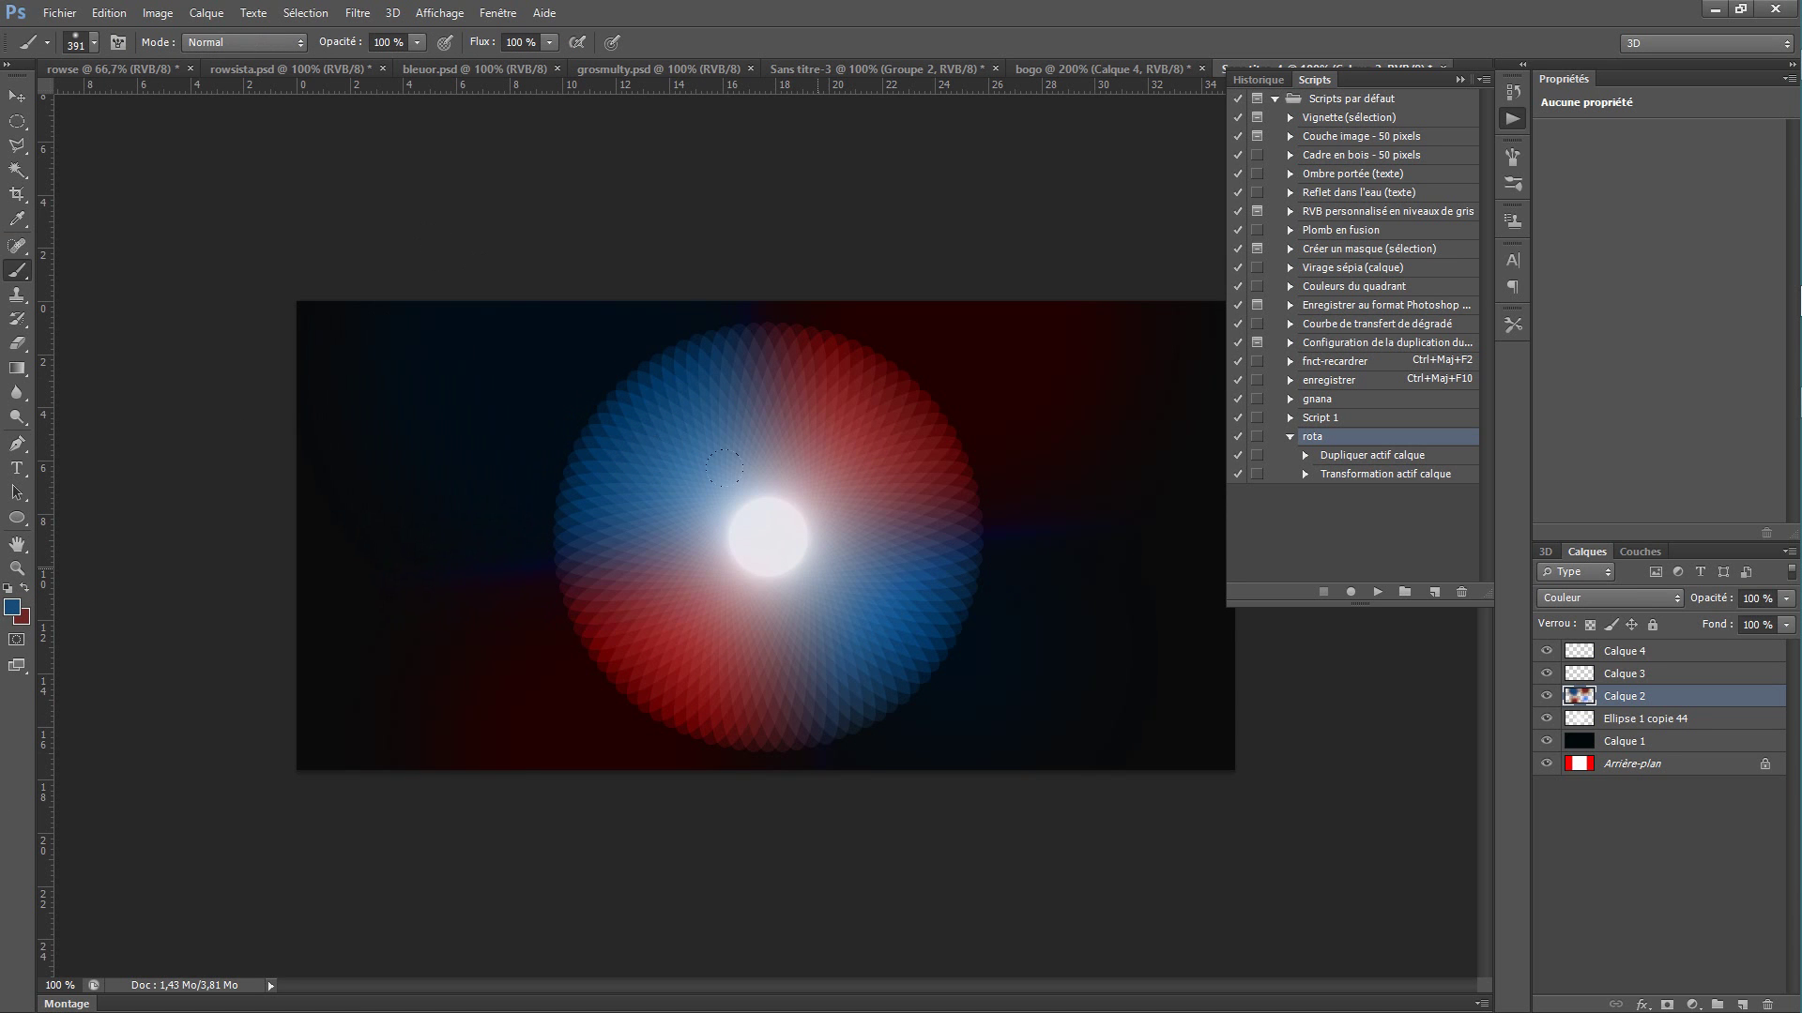
# Step: Select the empty Calque 3 layer and set the foreground colour to a bright green with hue 120°
pyautogui.click(1698, 678)
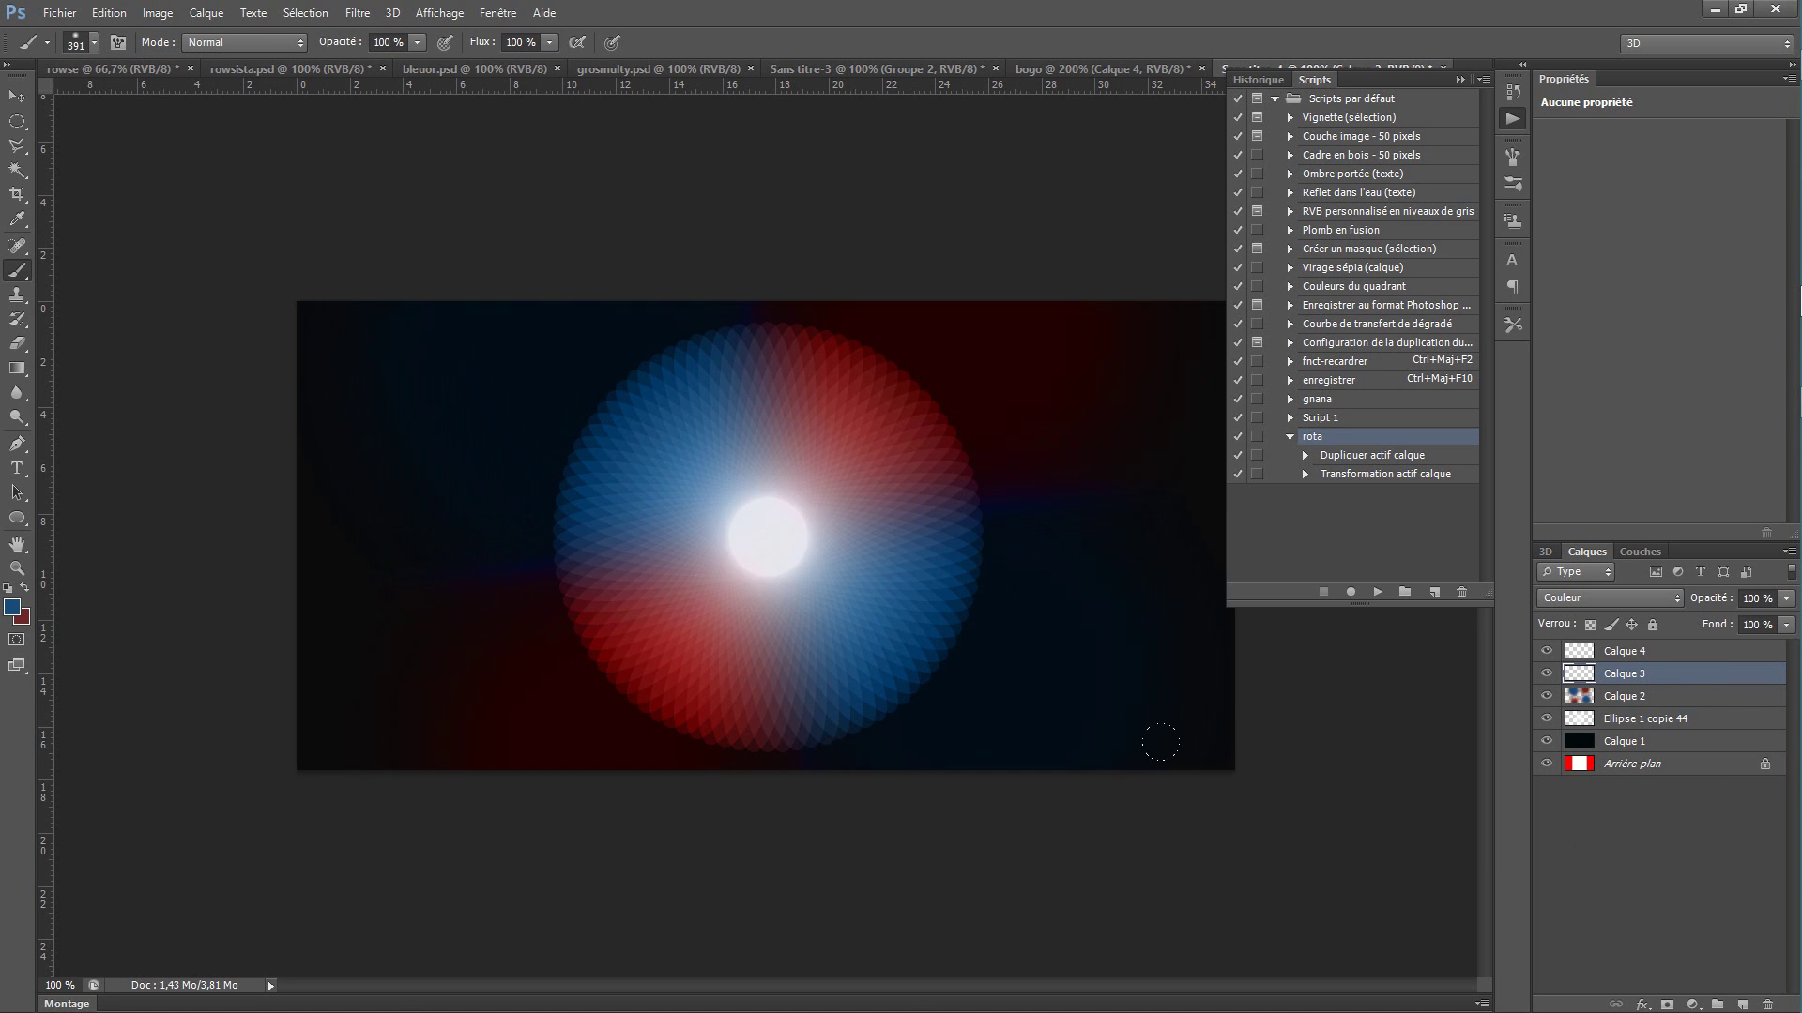
pyautogui.click(25, 589)
pyautogui.click(11, 608)
pyautogui.click(898, 425)
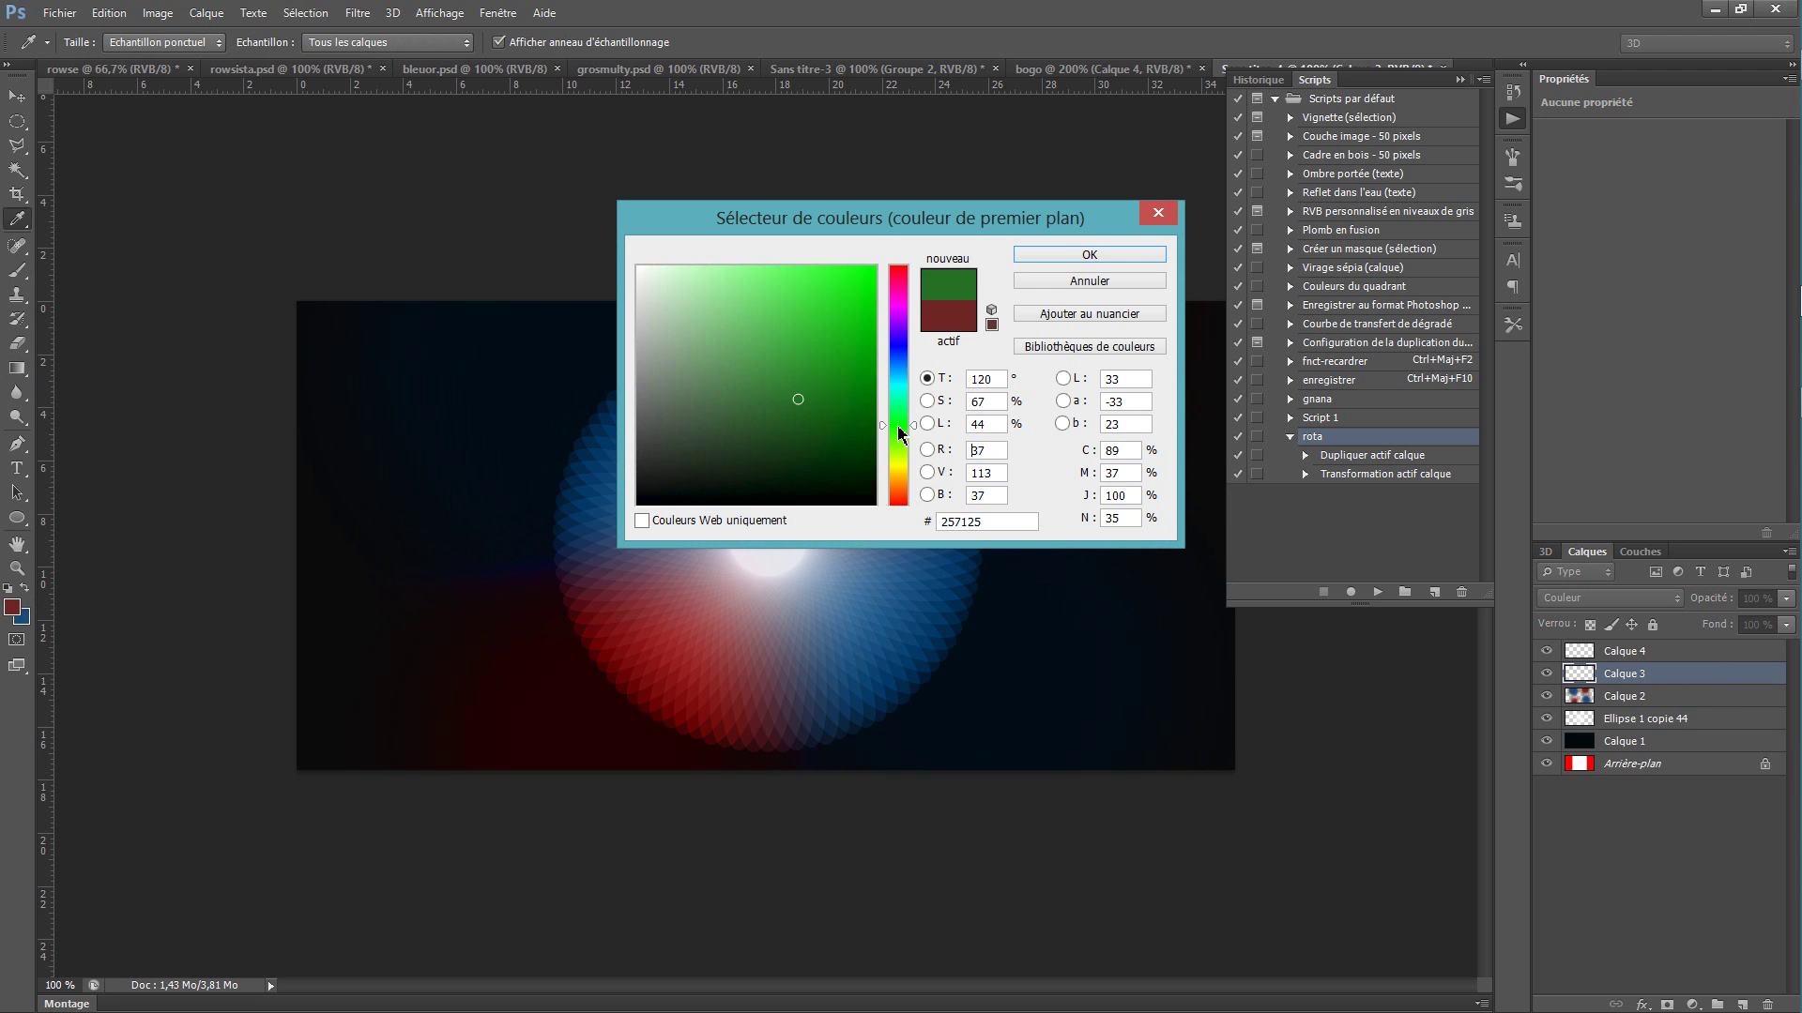
pyautogui.click(1079, 257)
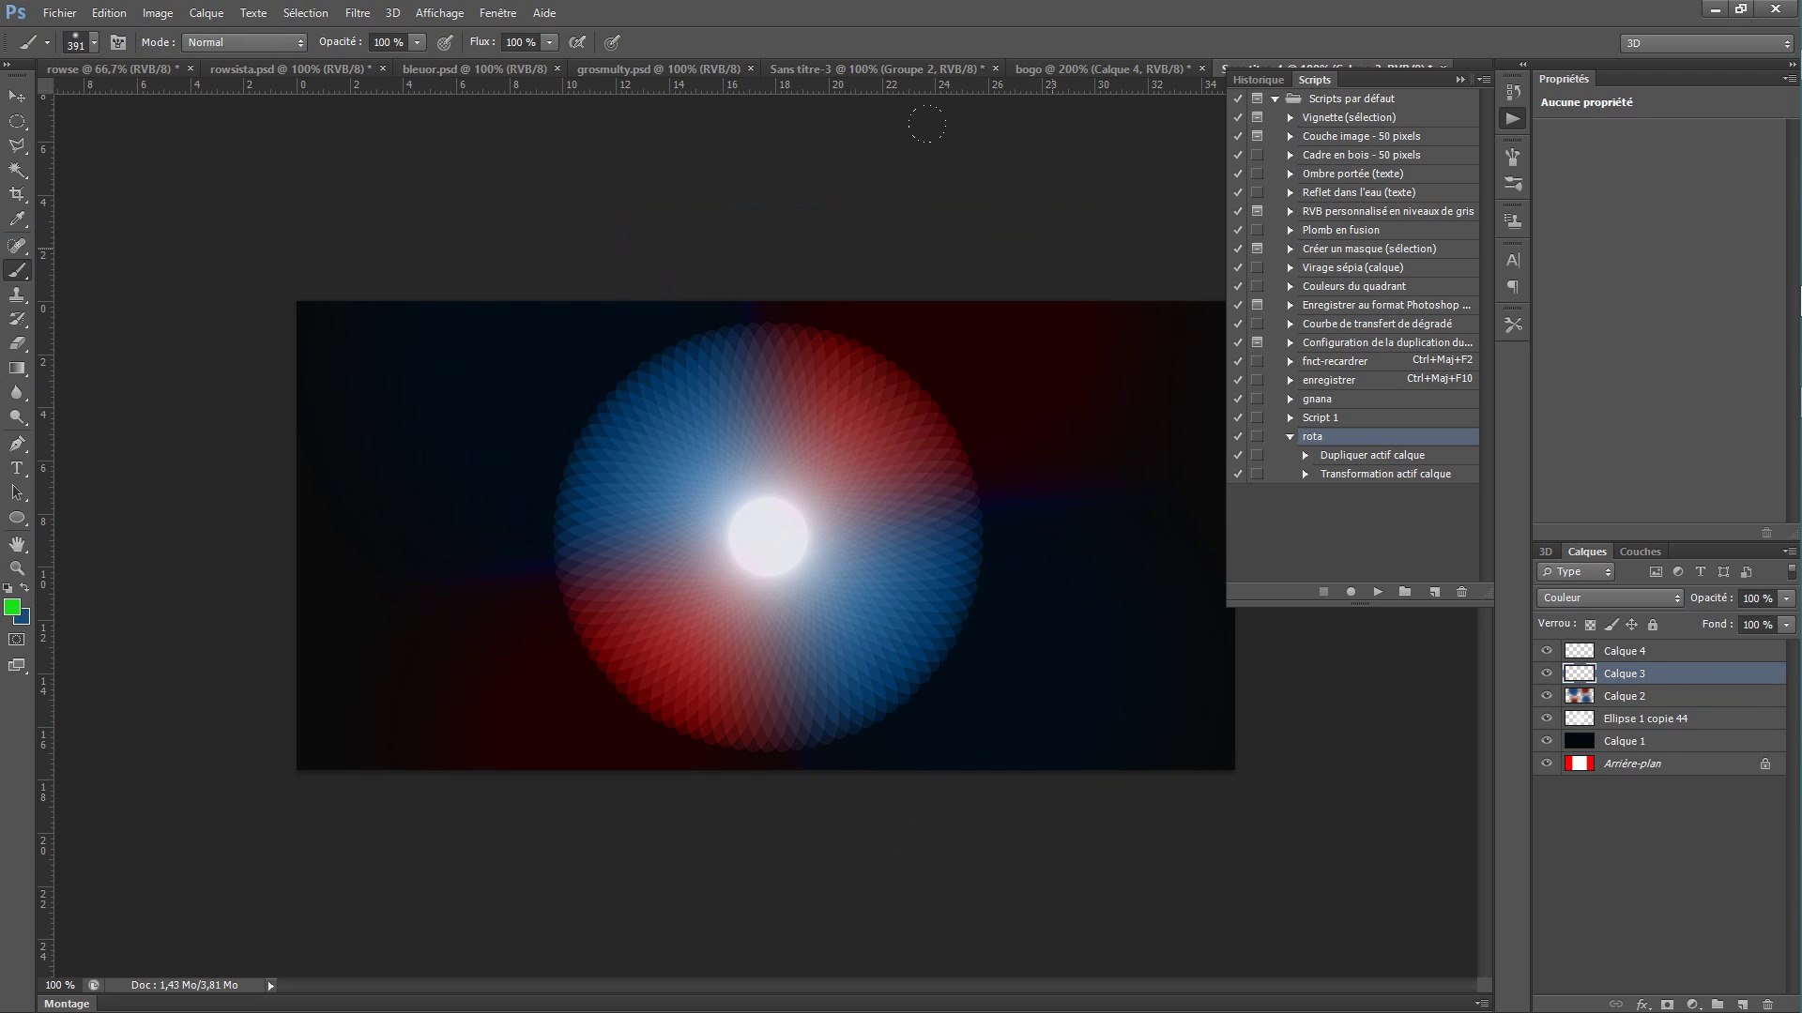
# Step: Stamp the 1000 px textured brush, resized to 432 px, over the circle's bright centre and reduce Calque 3's opacity to 45%
pyautogui.click(96, 43)
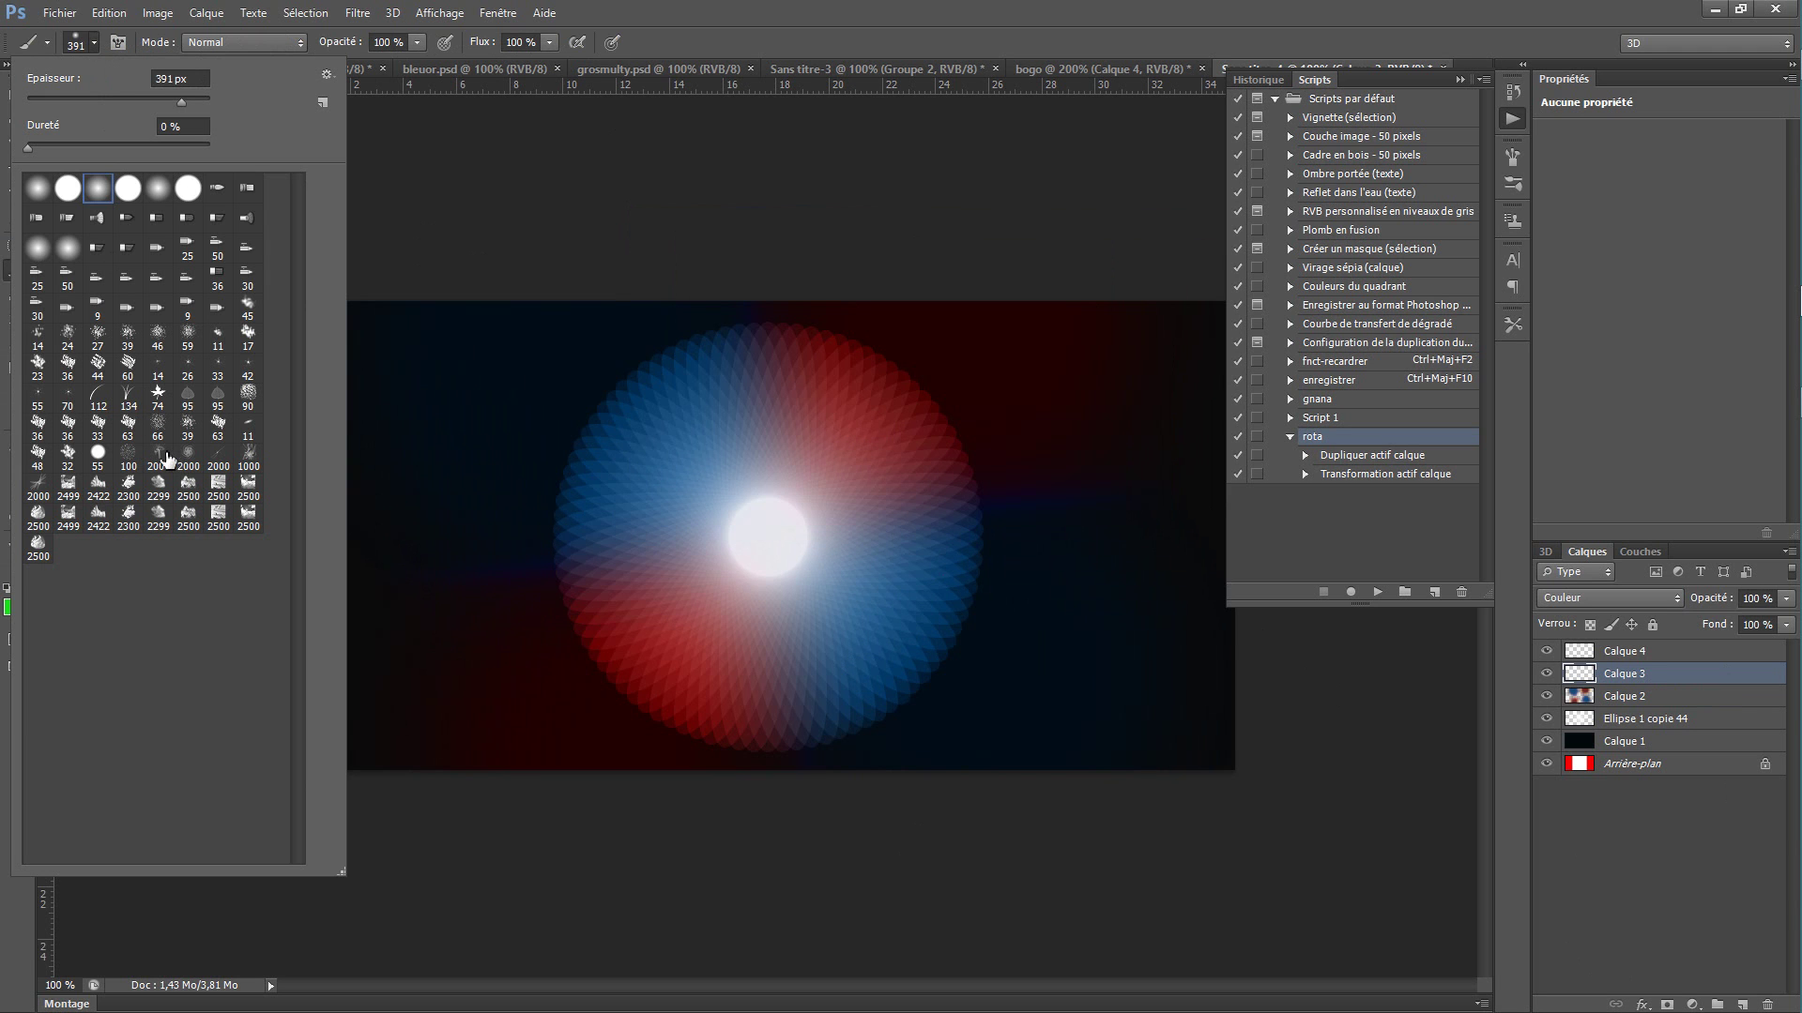
pyautogui.click(249, 459)
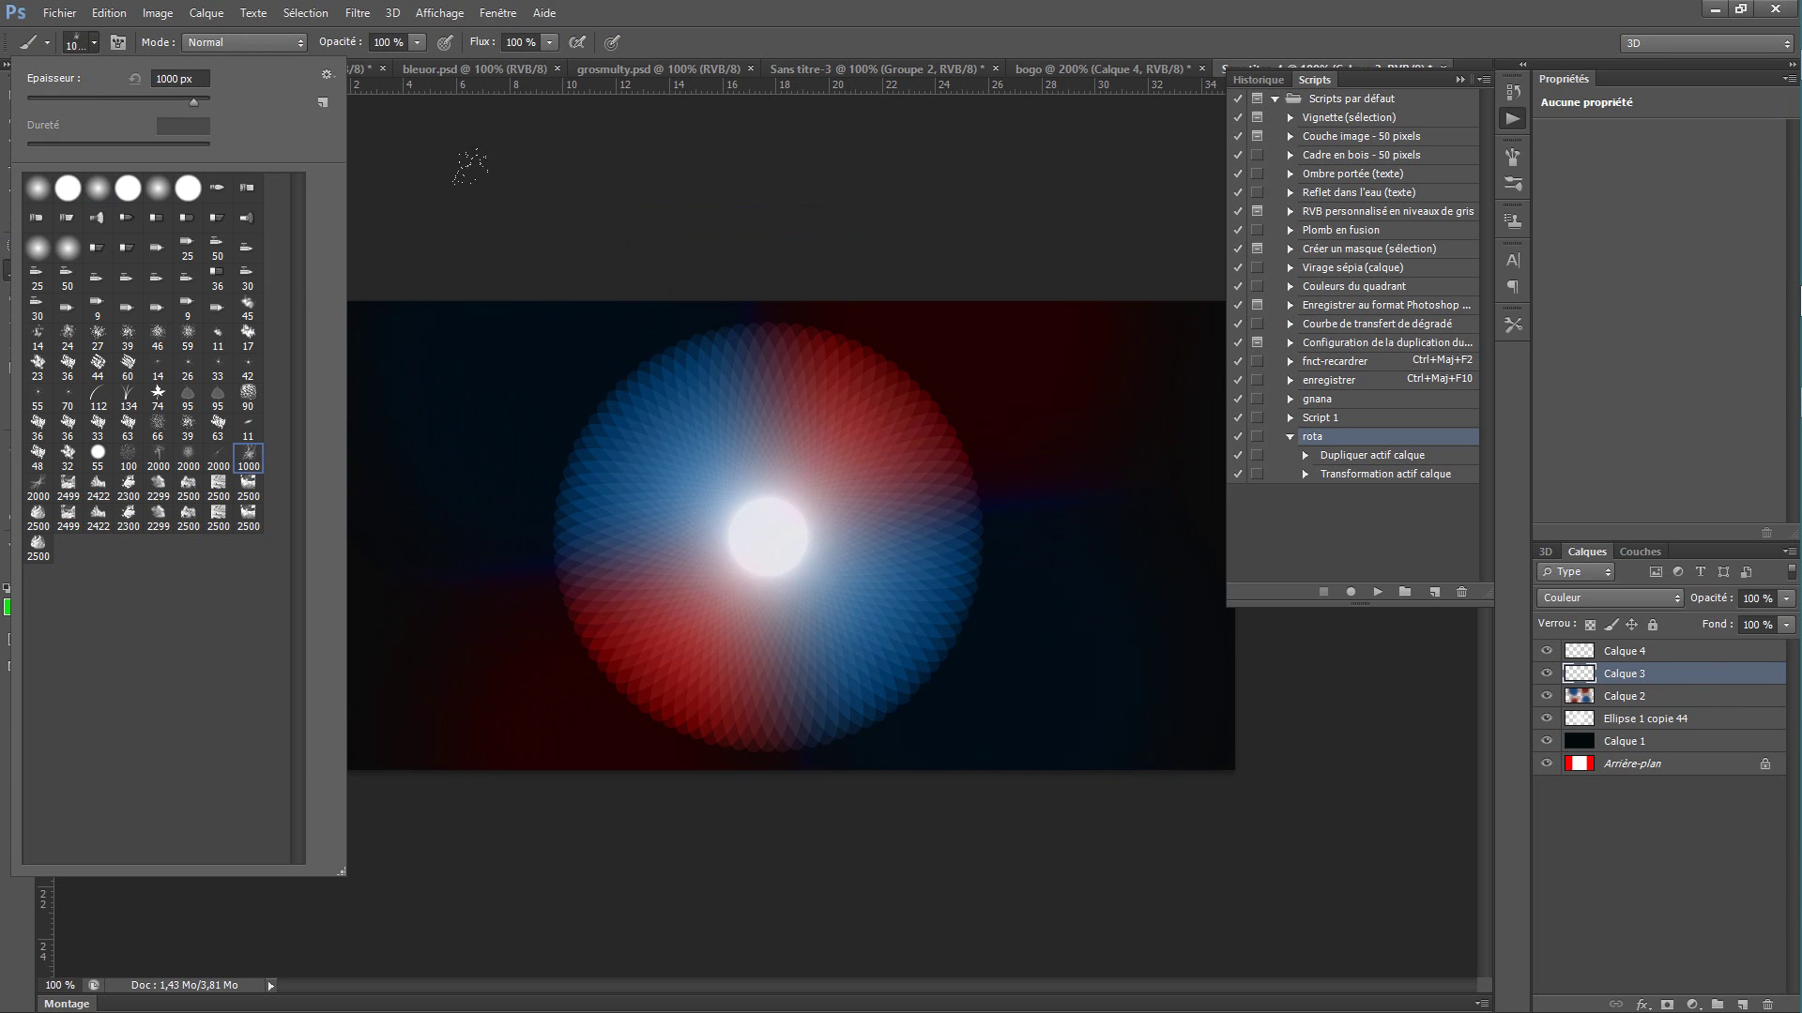
pyautogui.moveTo(194, 101); pyautogui.dragTo(176, 101)
pyautogui.click(186, 103)
pyautogui.click(769, 536)
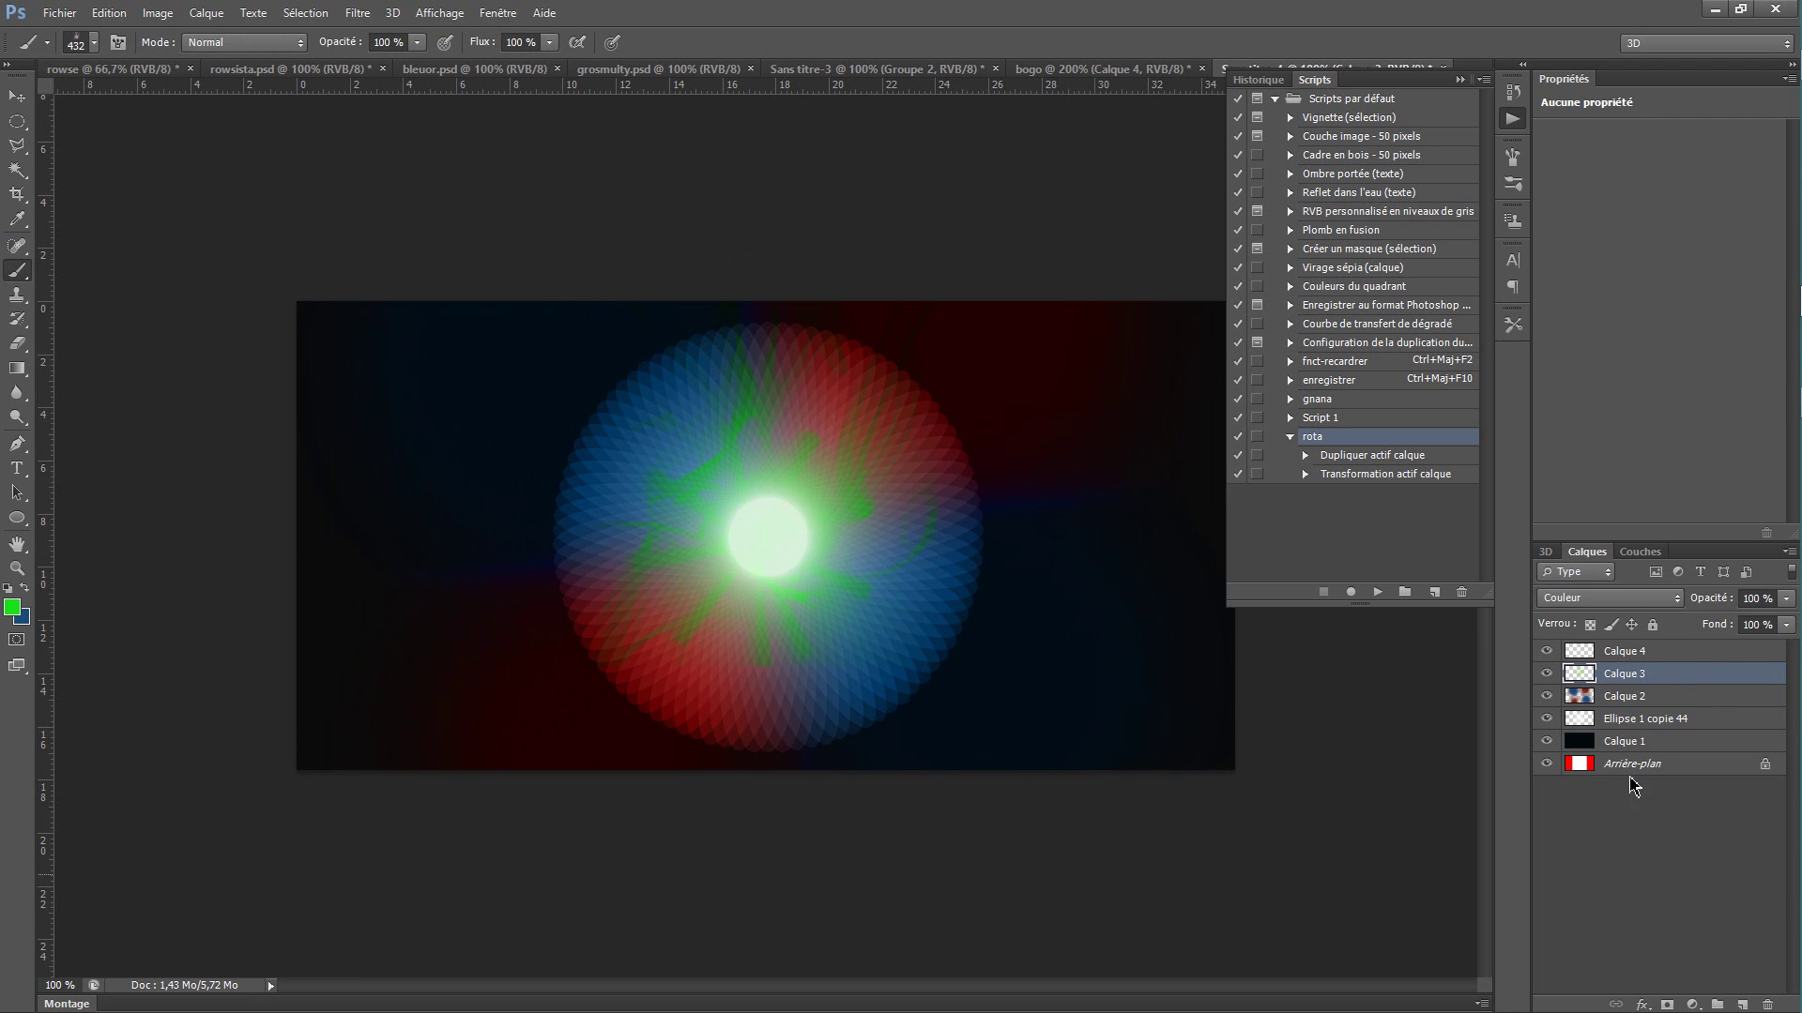
pyautogui.click(1786, 598)
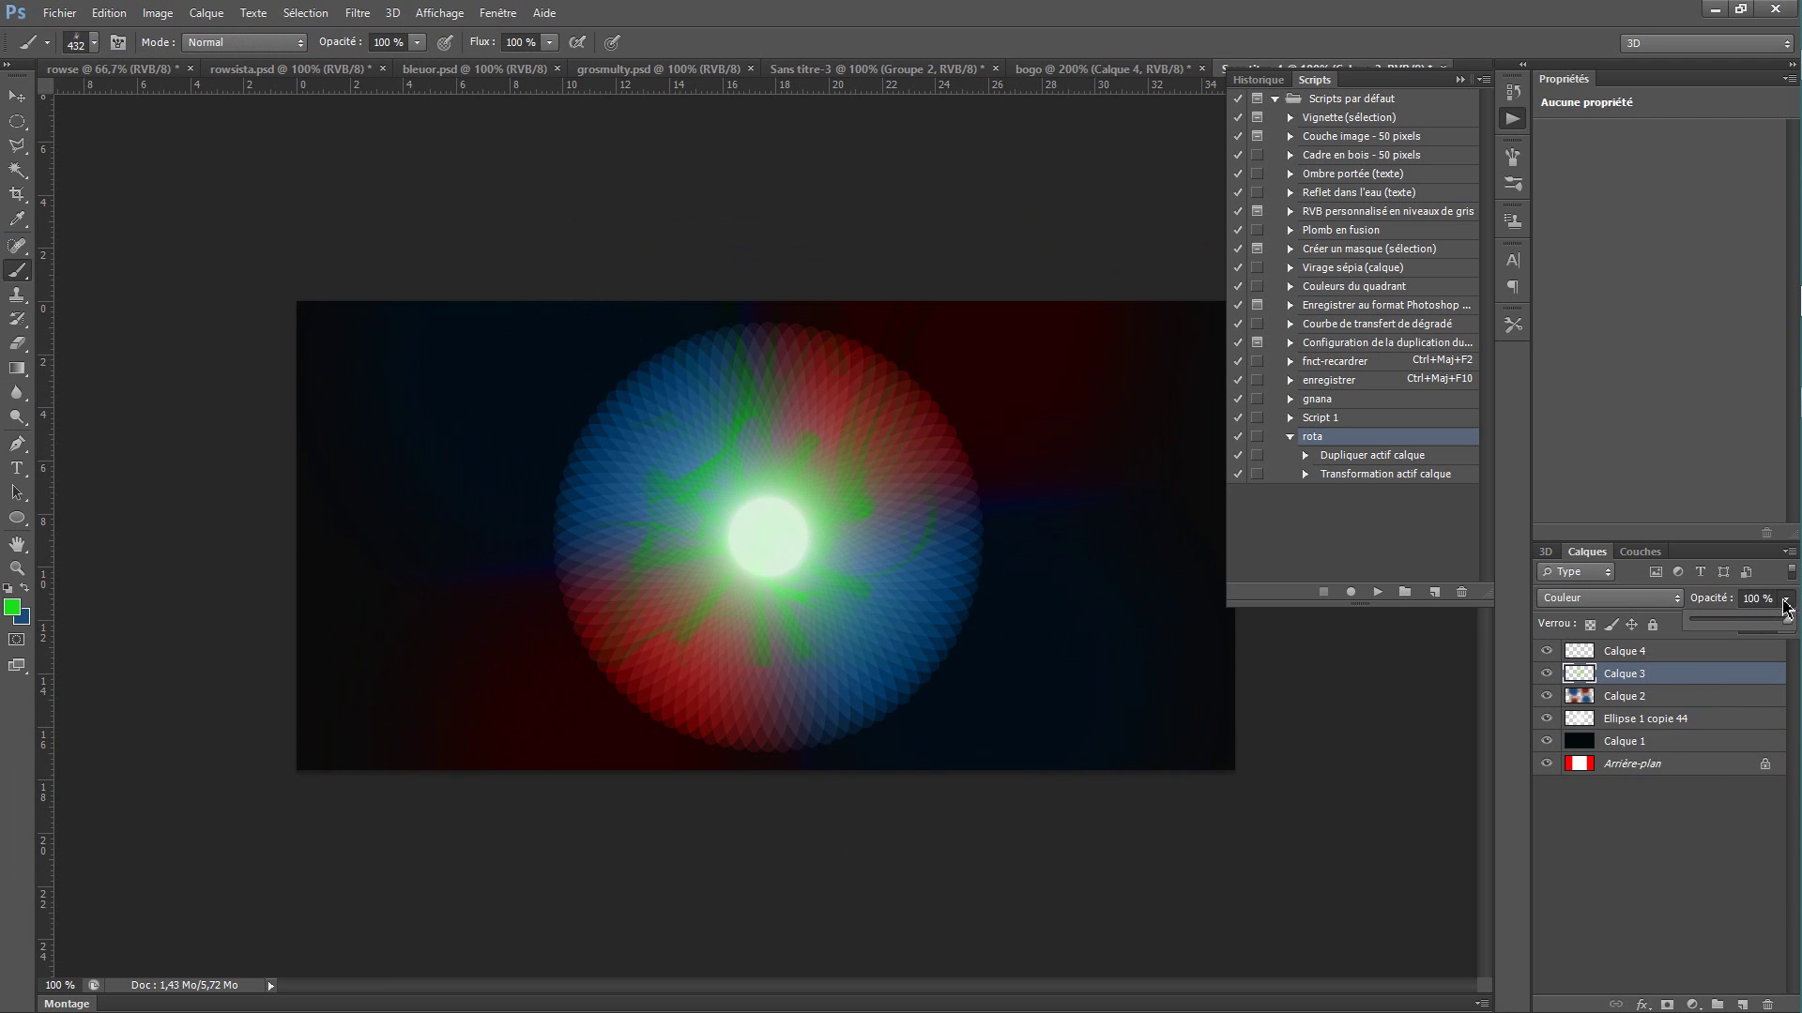
pyautogui.moveTo(1719, 622); pyautogui.dragTo(1732, 622)
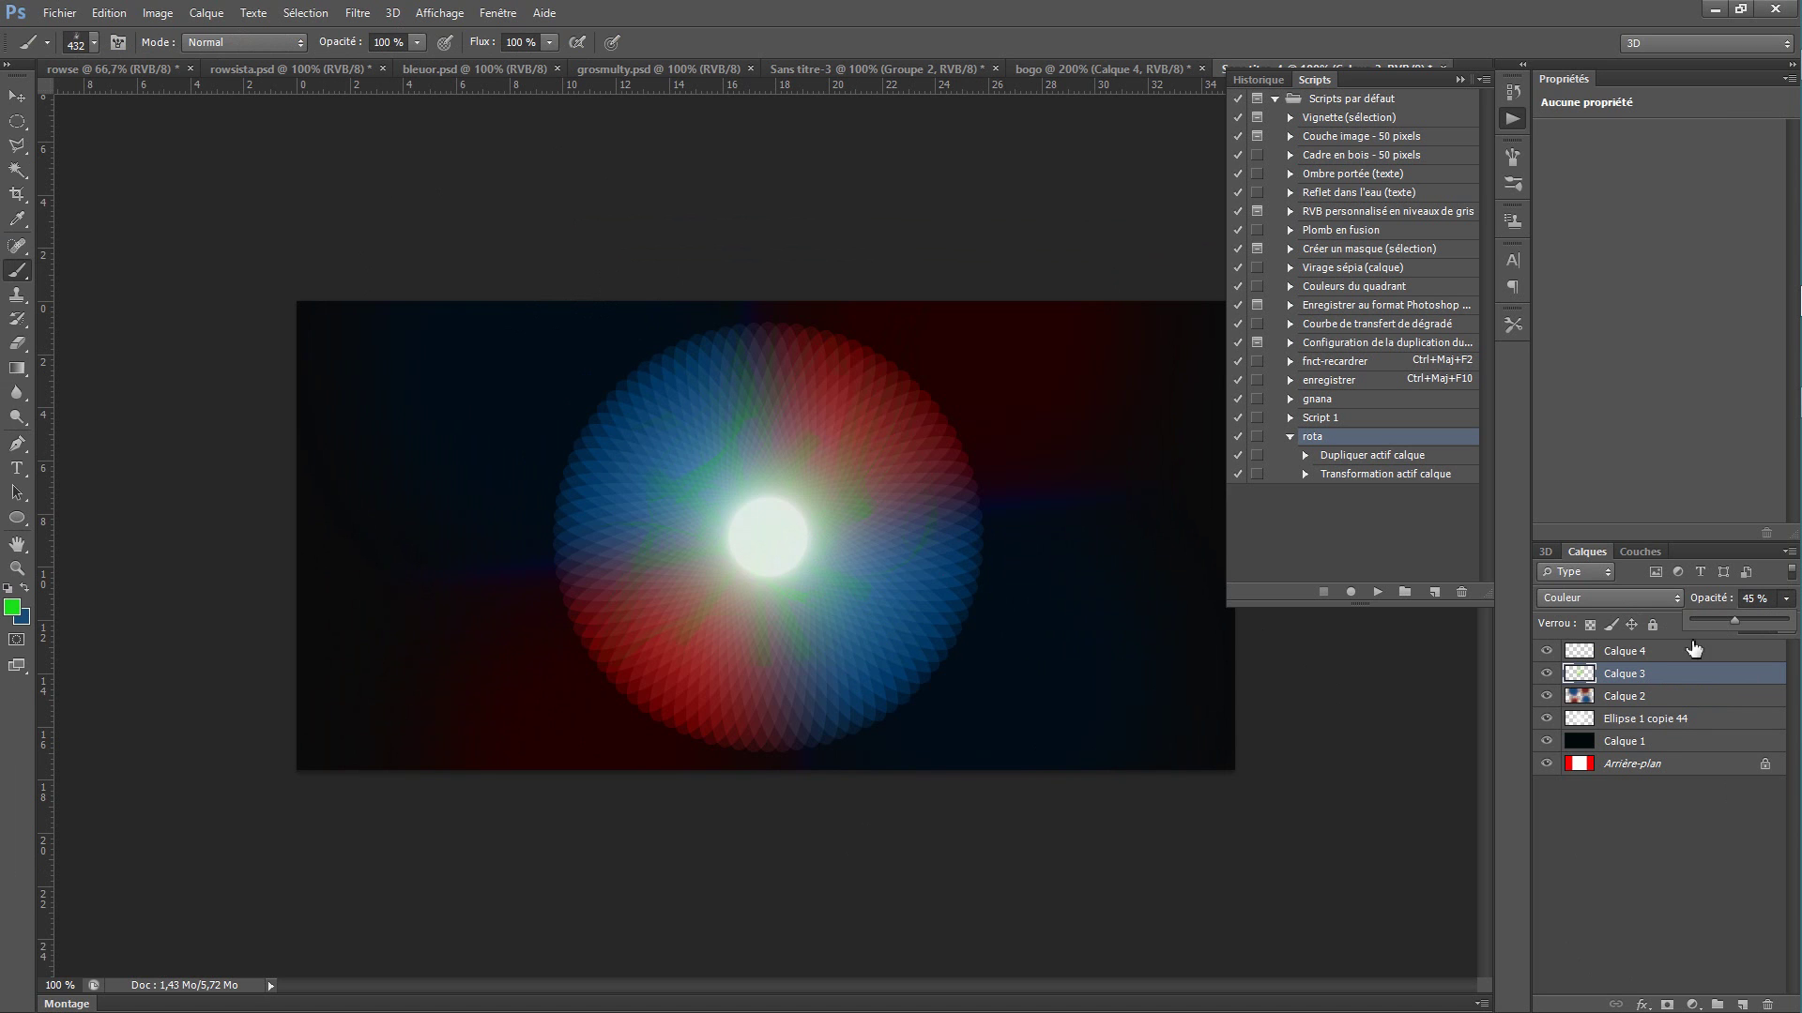
# Step: Select the empty Calque 4 layer and set the foreground colour to a bright purple with hue 289°
pyautogui.click(1694, 652)
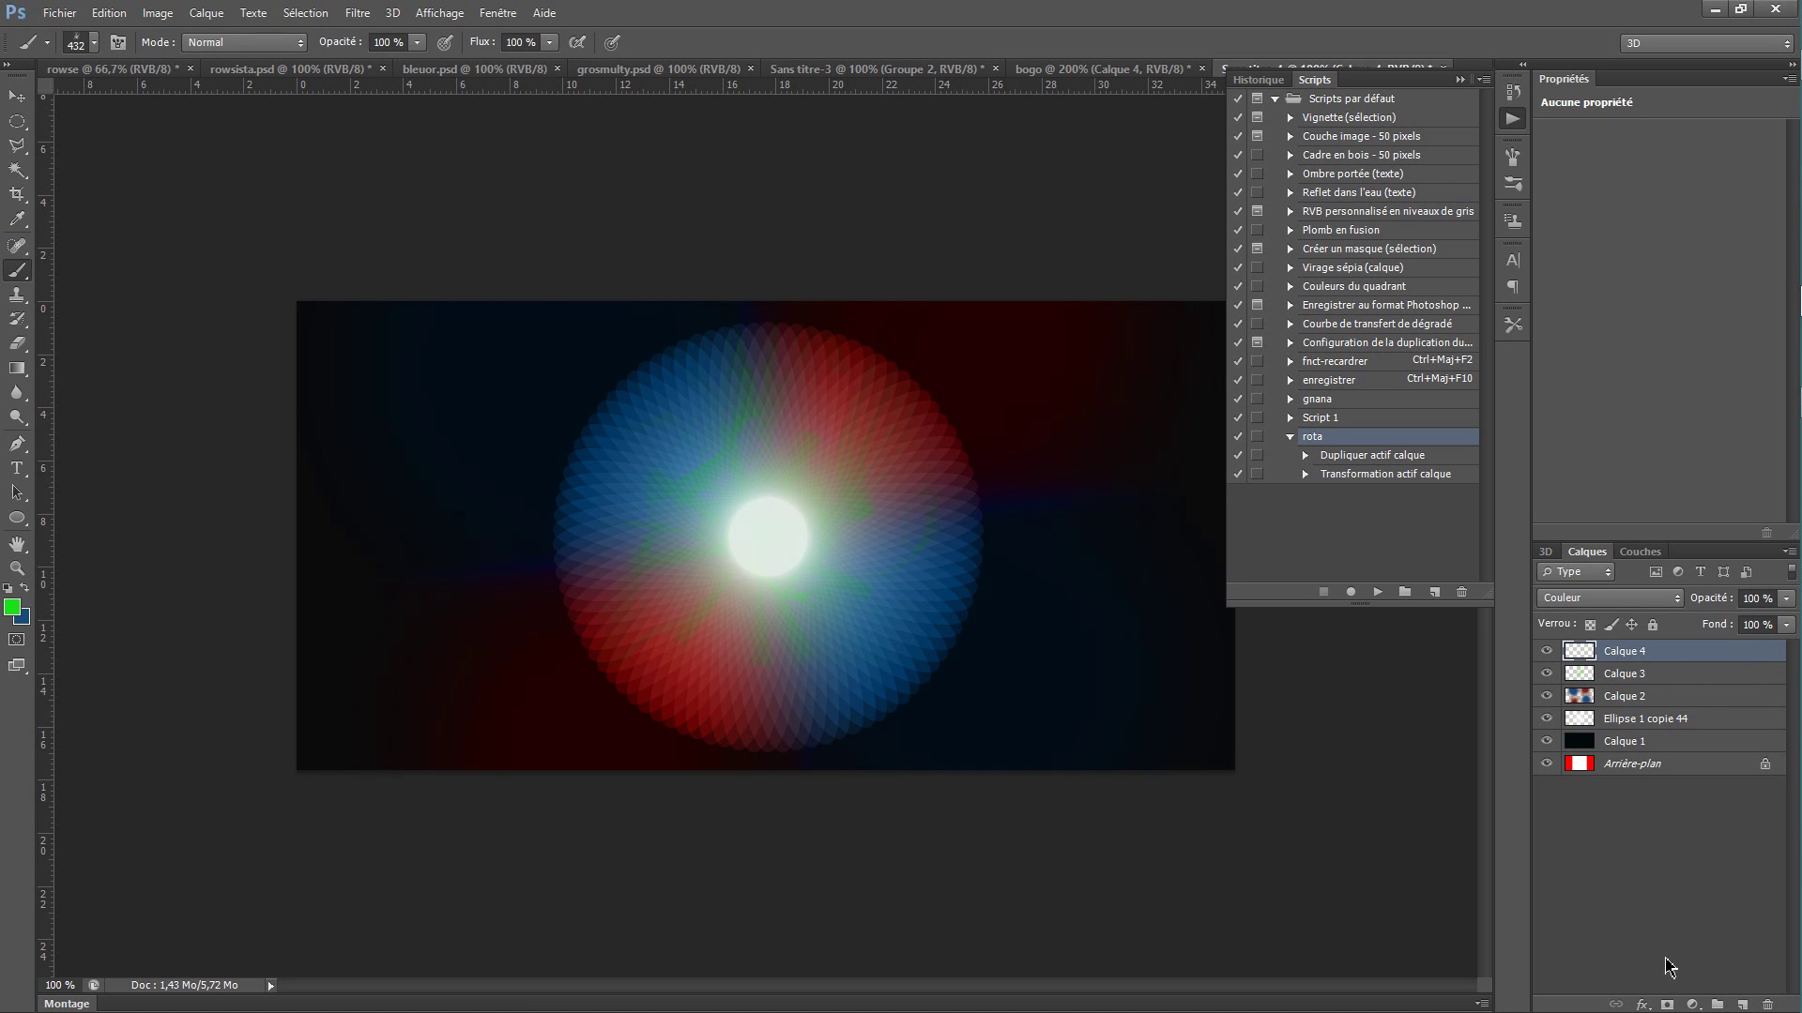
pyautogui.click(26, 588)
pyautogui.click(16, 608)
pyautogui.click(910, 314)
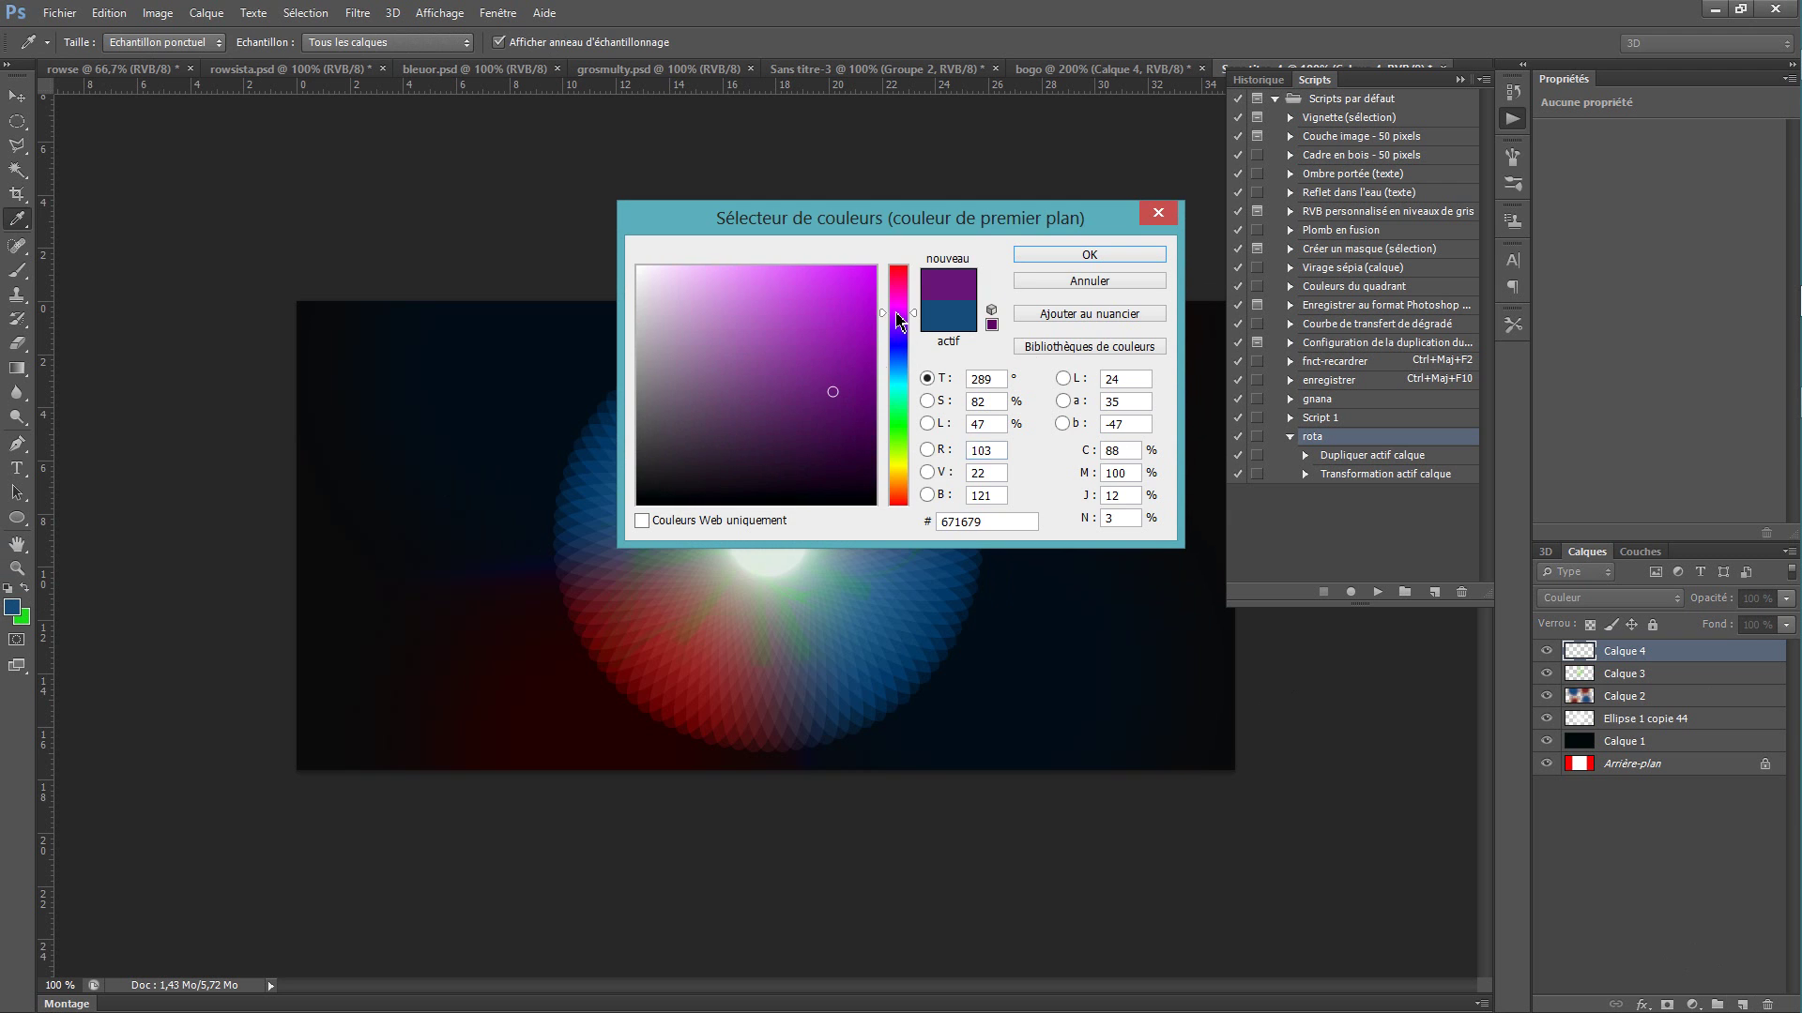
pyautogui.click(835, 303)
pyautogui.click(1040, 257)
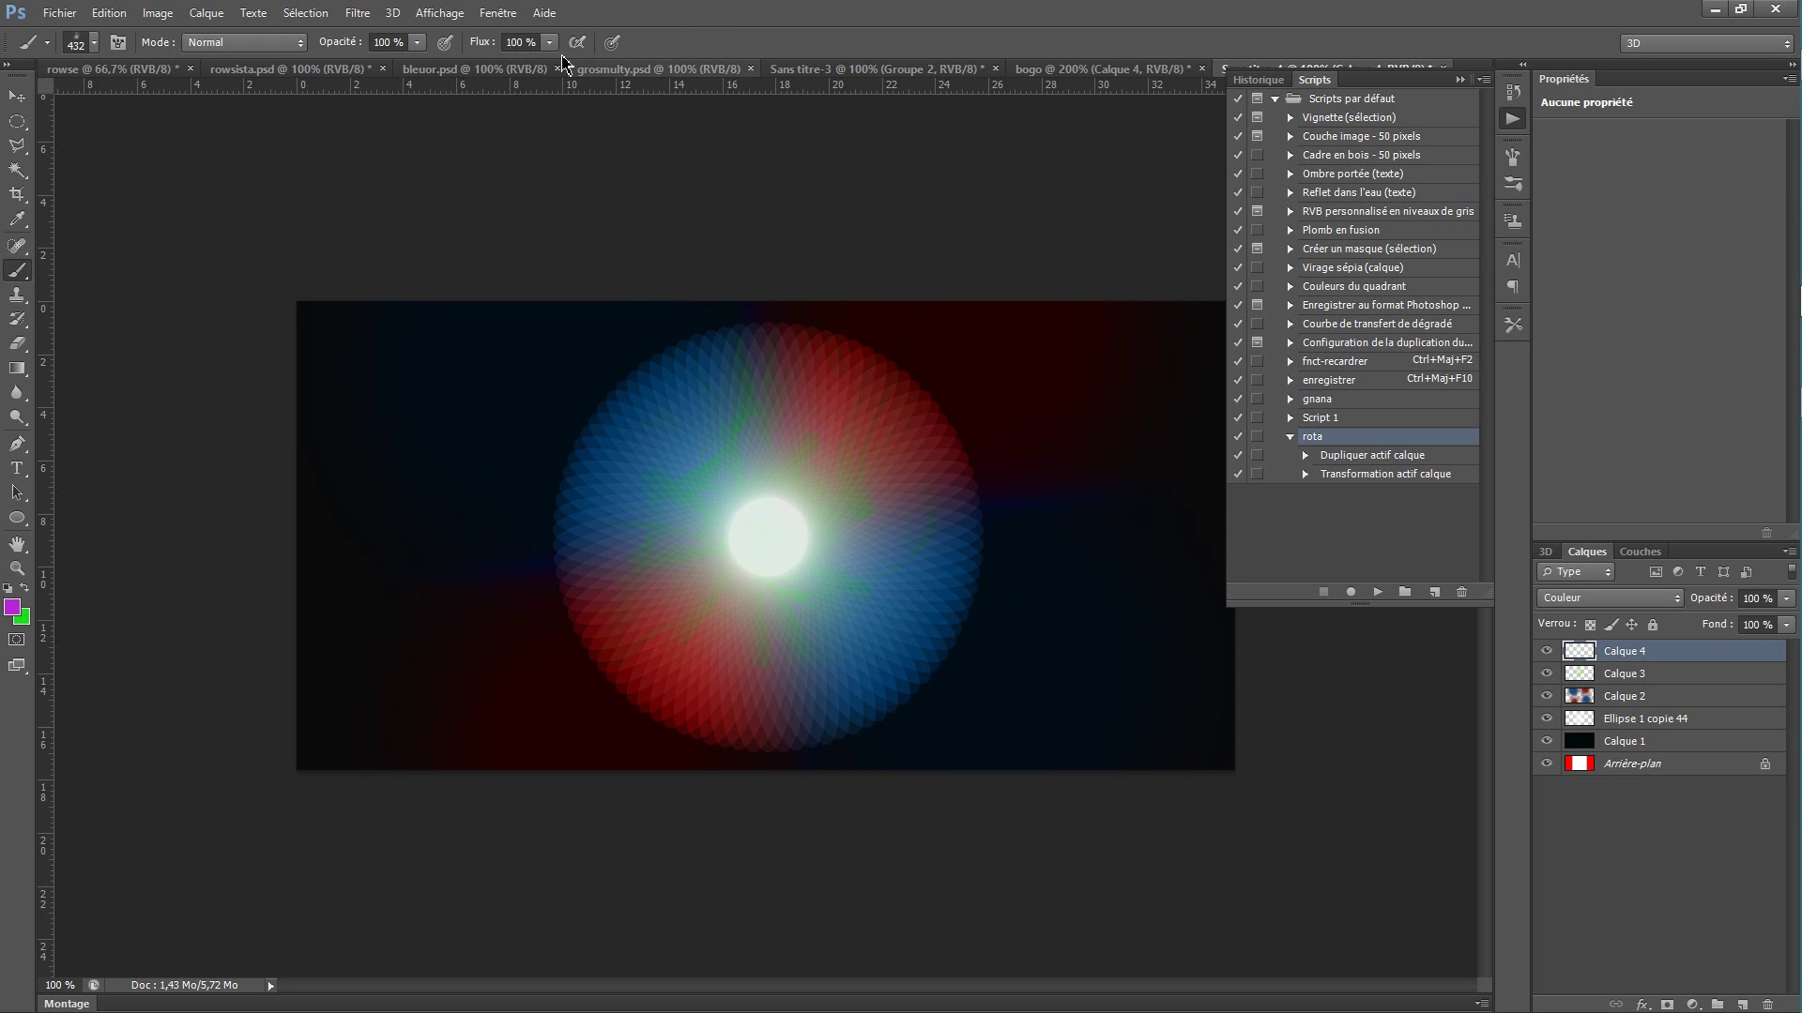
# Step: Stamp purple patches around the circle with the 2299 px textured brush resized to 504 px, then leave no layer selected
pyautogui.press('b')
pyautogui.rightClick(144, 302)
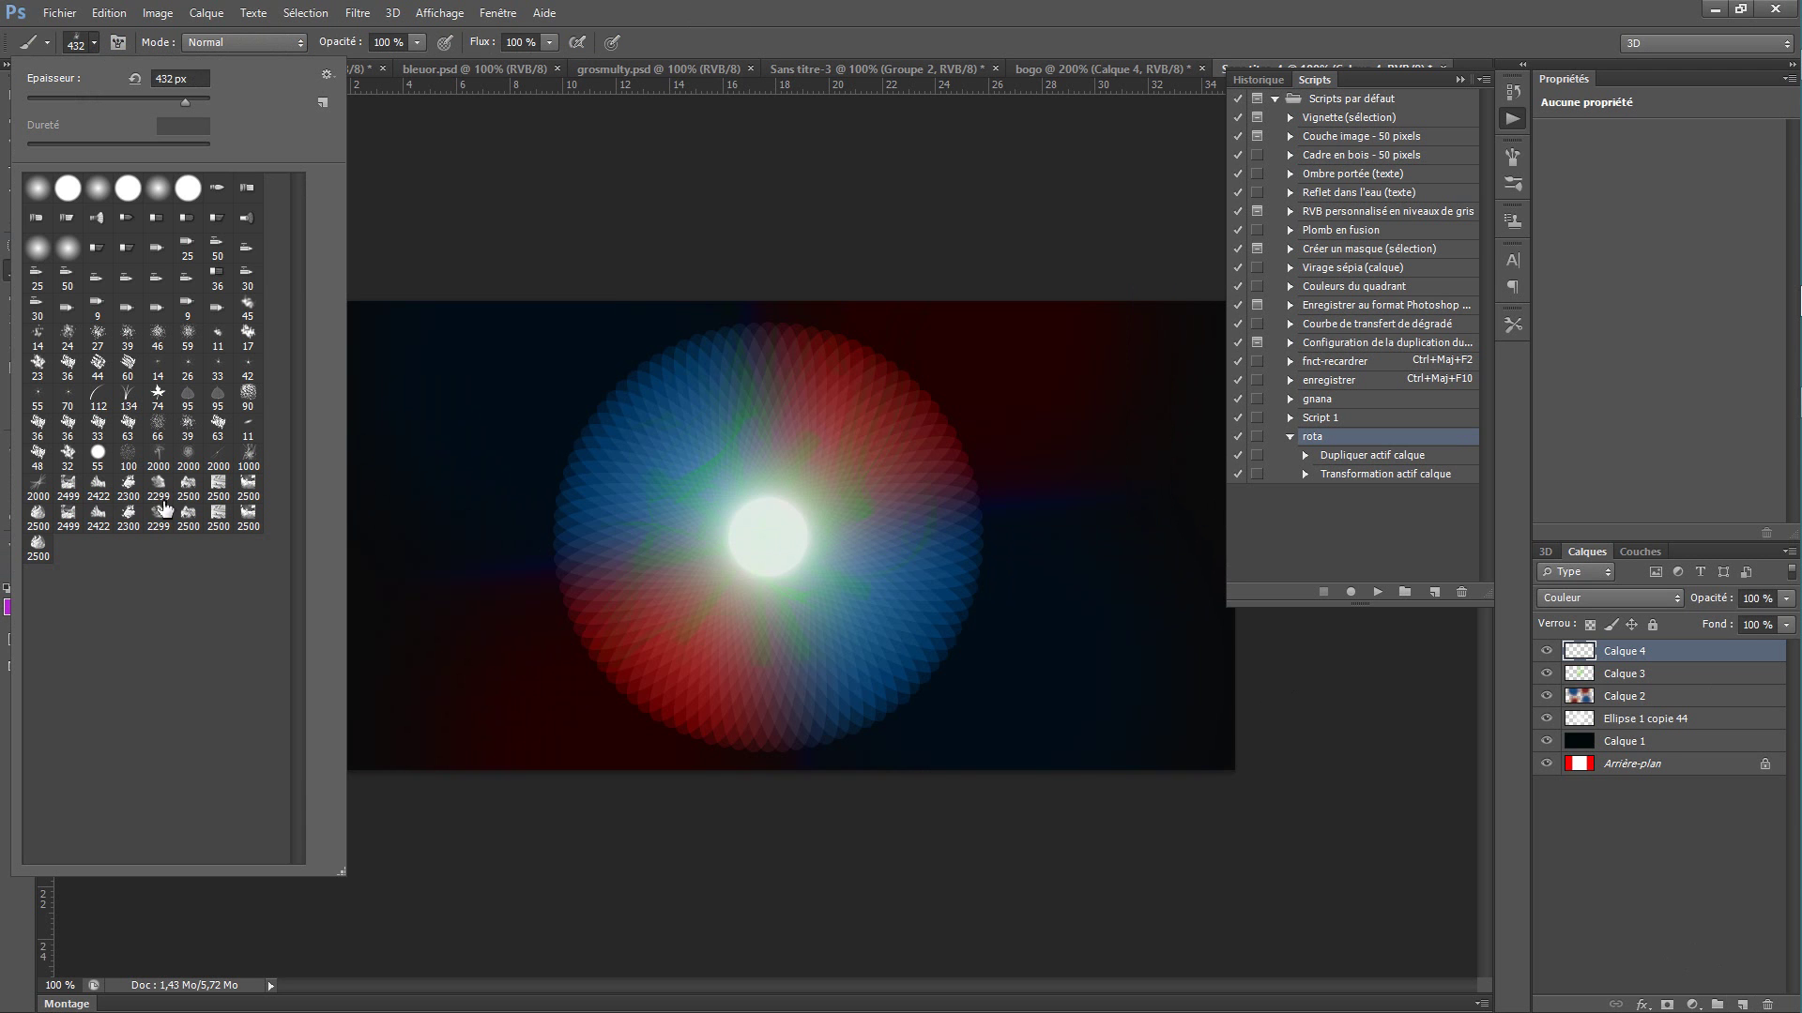
pyautogui.click(98, 516)
pyautogui.moveTo(199, 101); pyautogui.dragTo(182, 103)
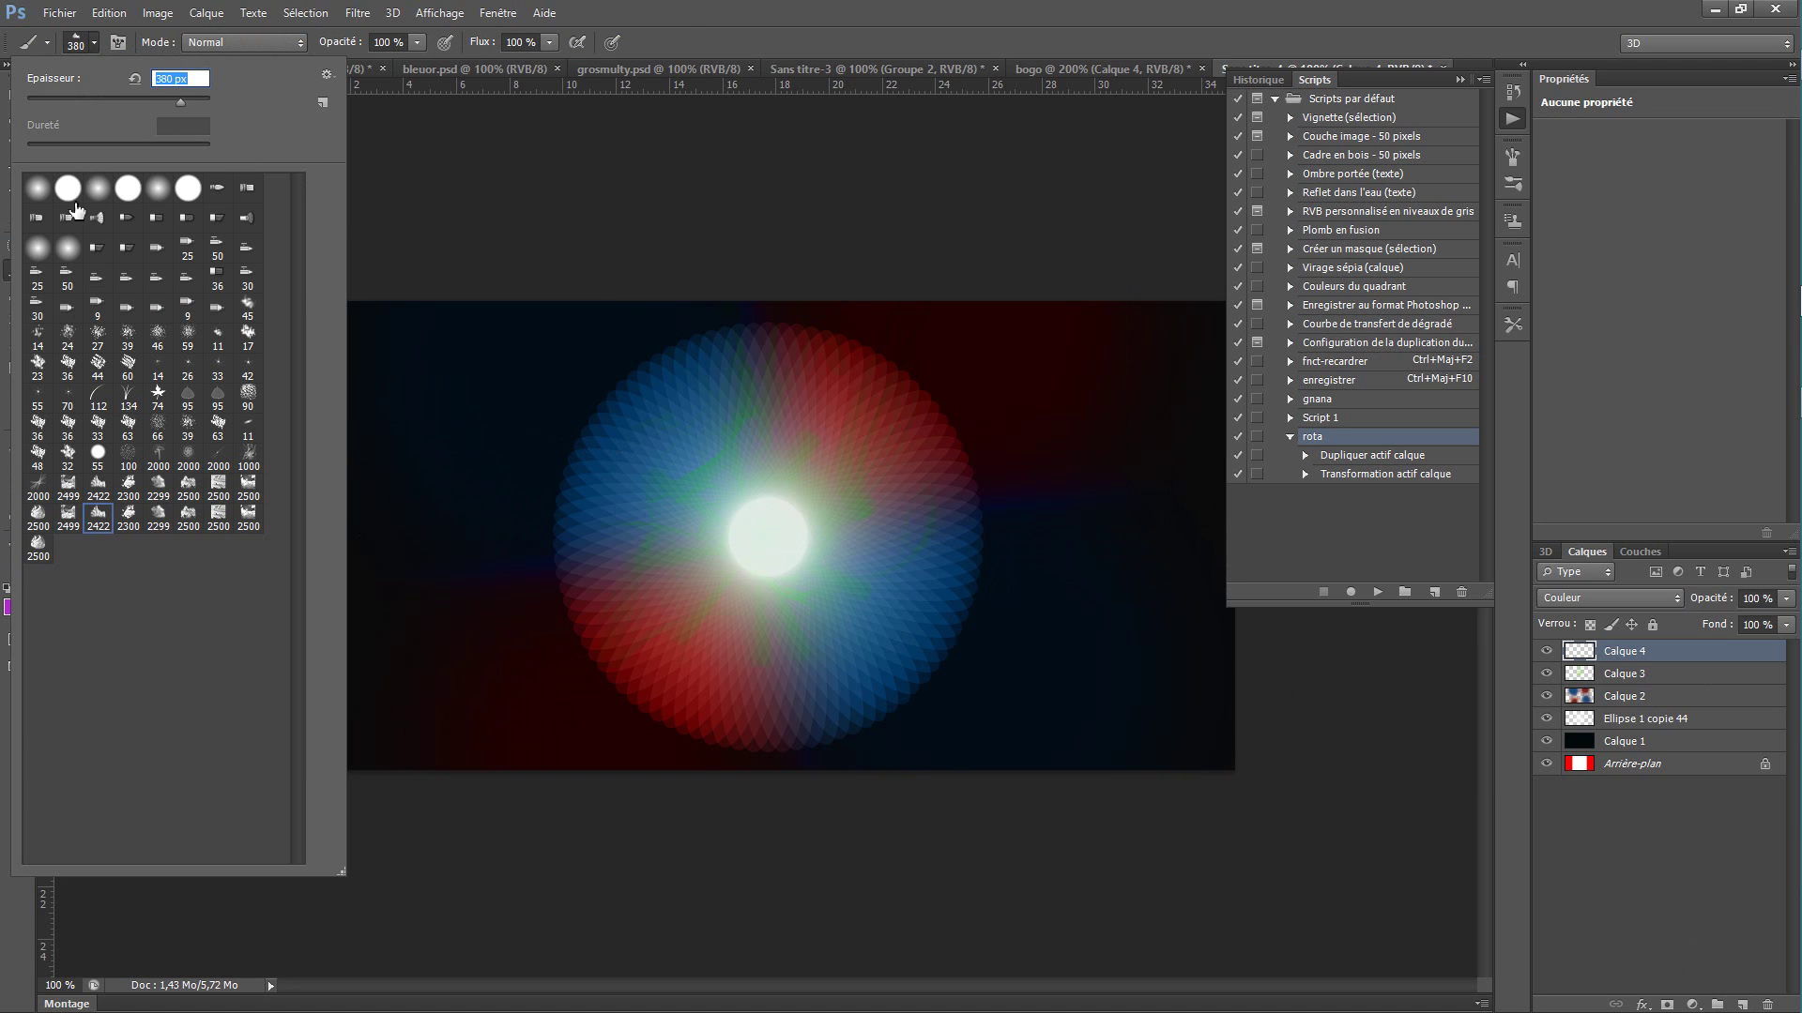
pyautogui.click(157, 488)
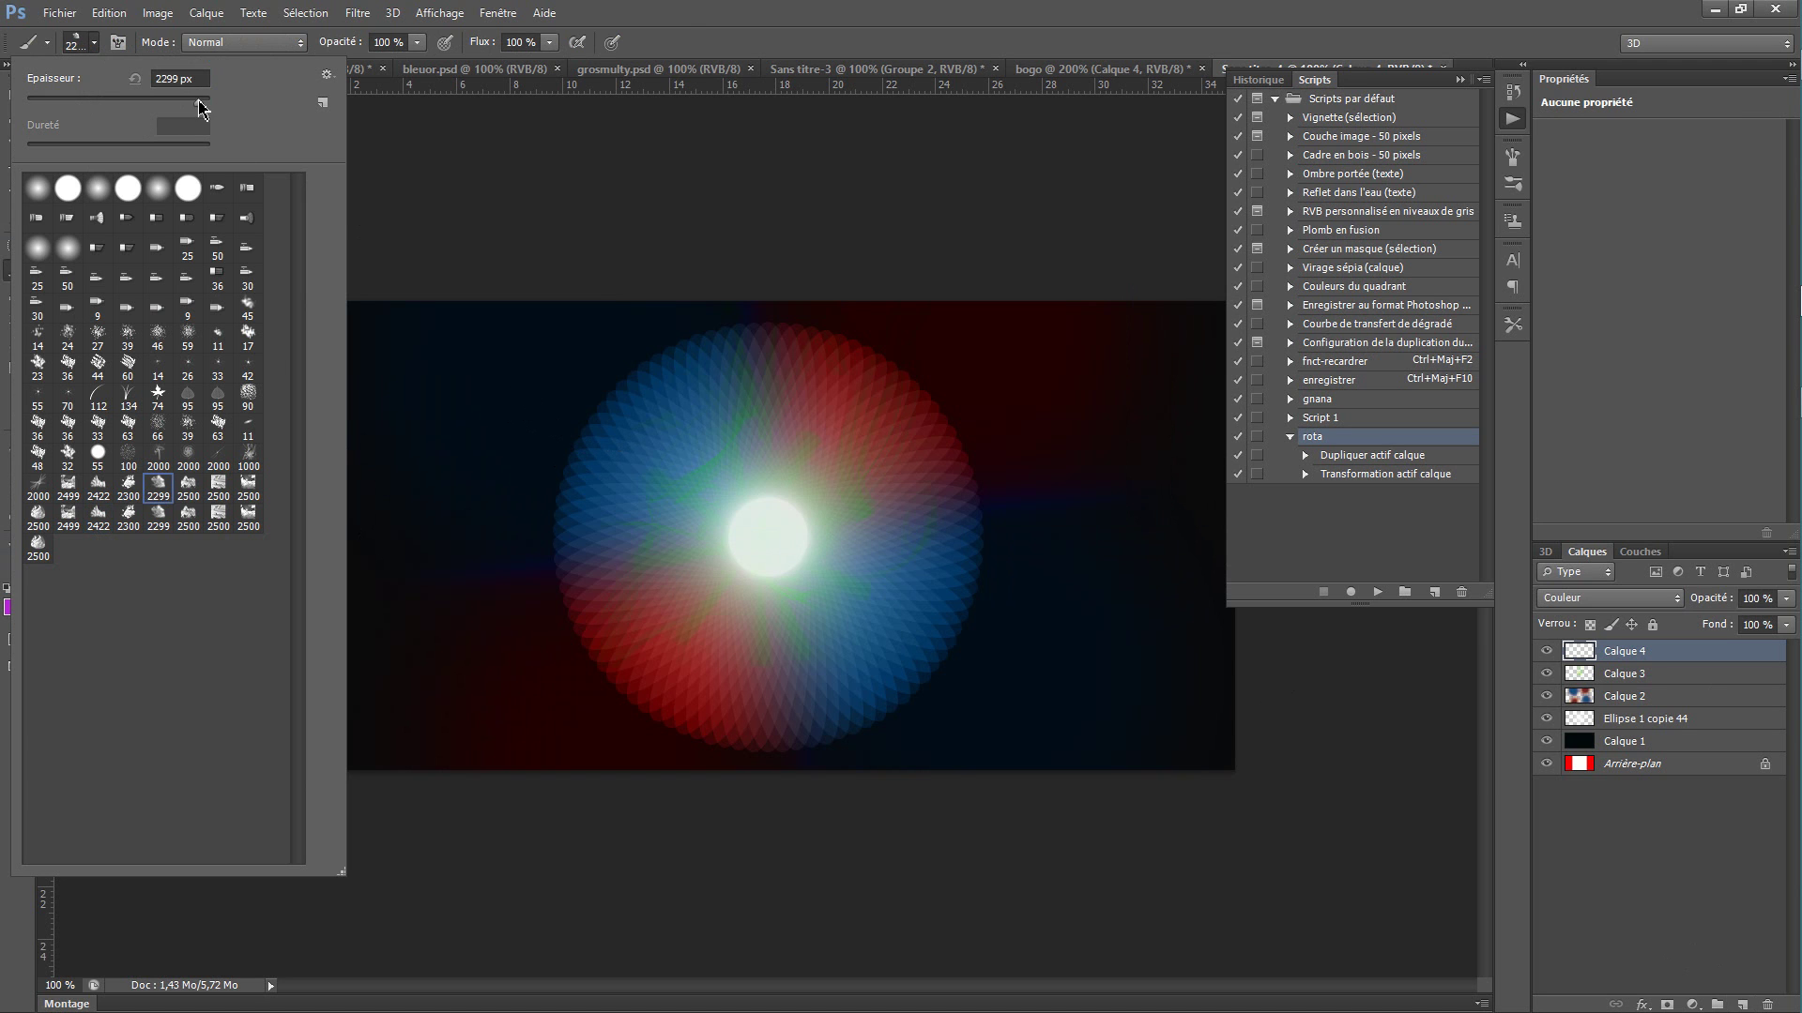
pyautogui.moveTo(199, 101); pyautogui.dragTo(192, 102)
pyautogui.click(685, 413)
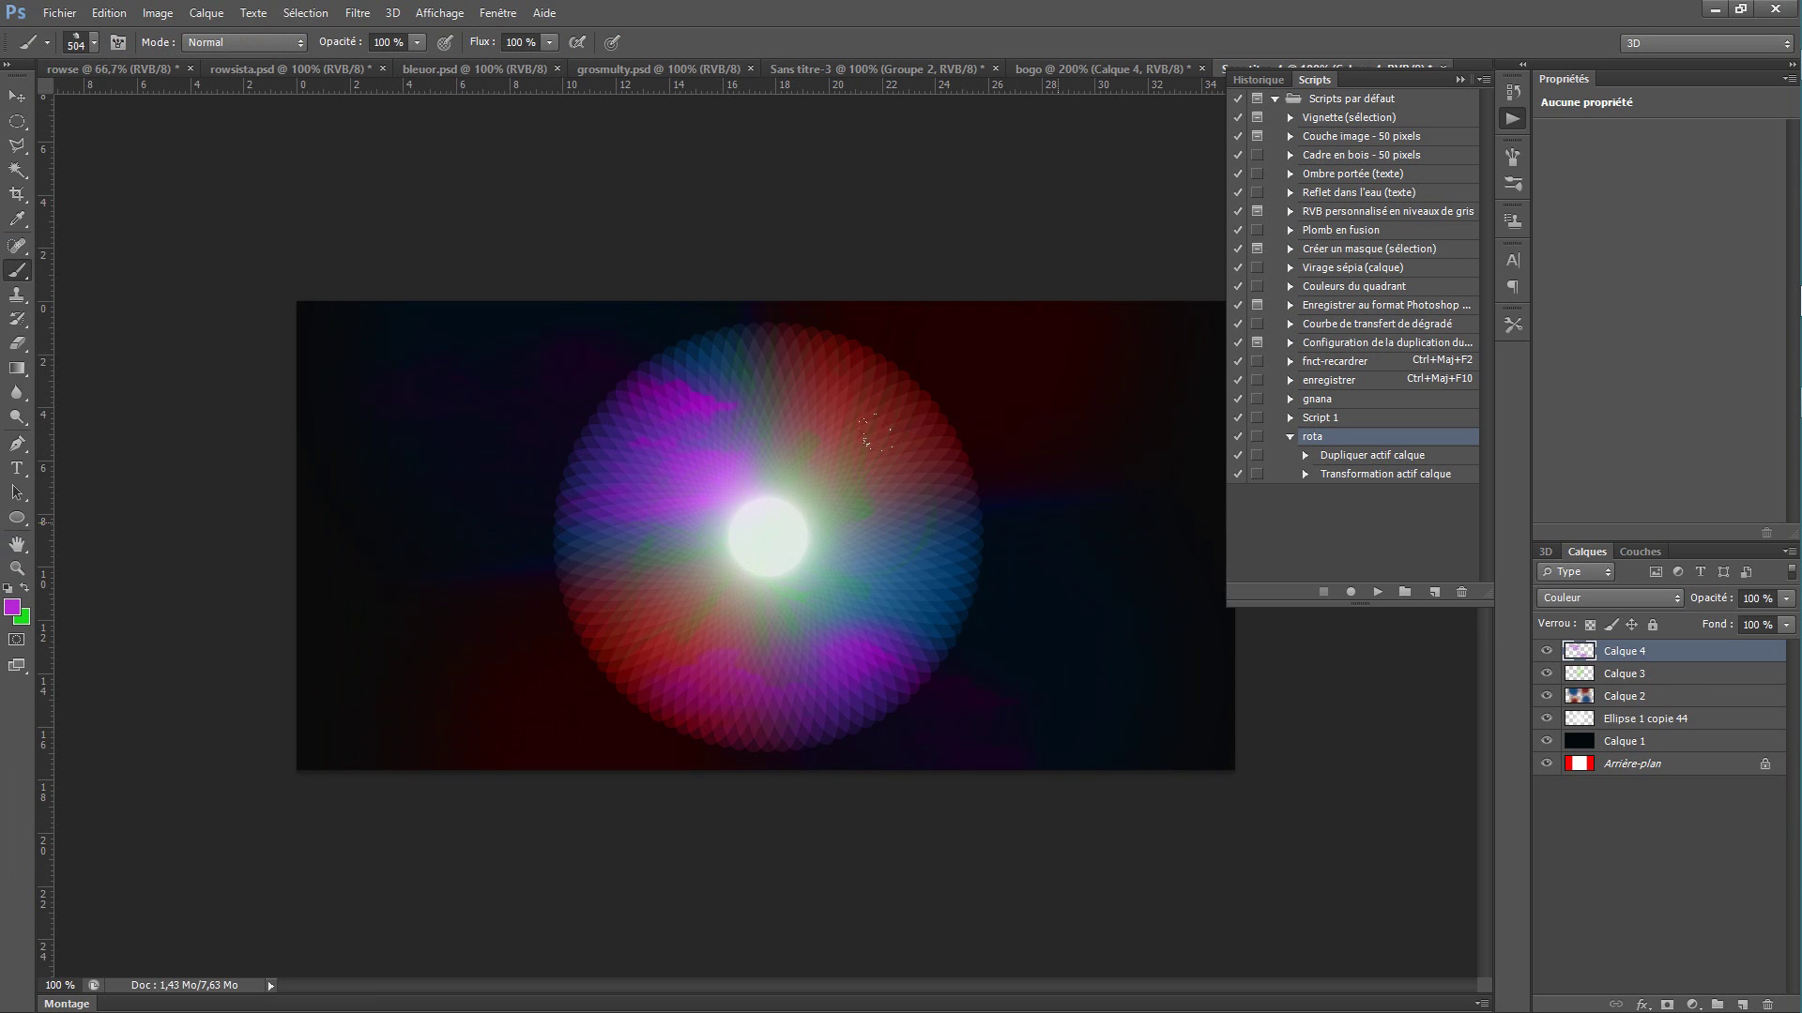
pyautogui.click(1675, 927)
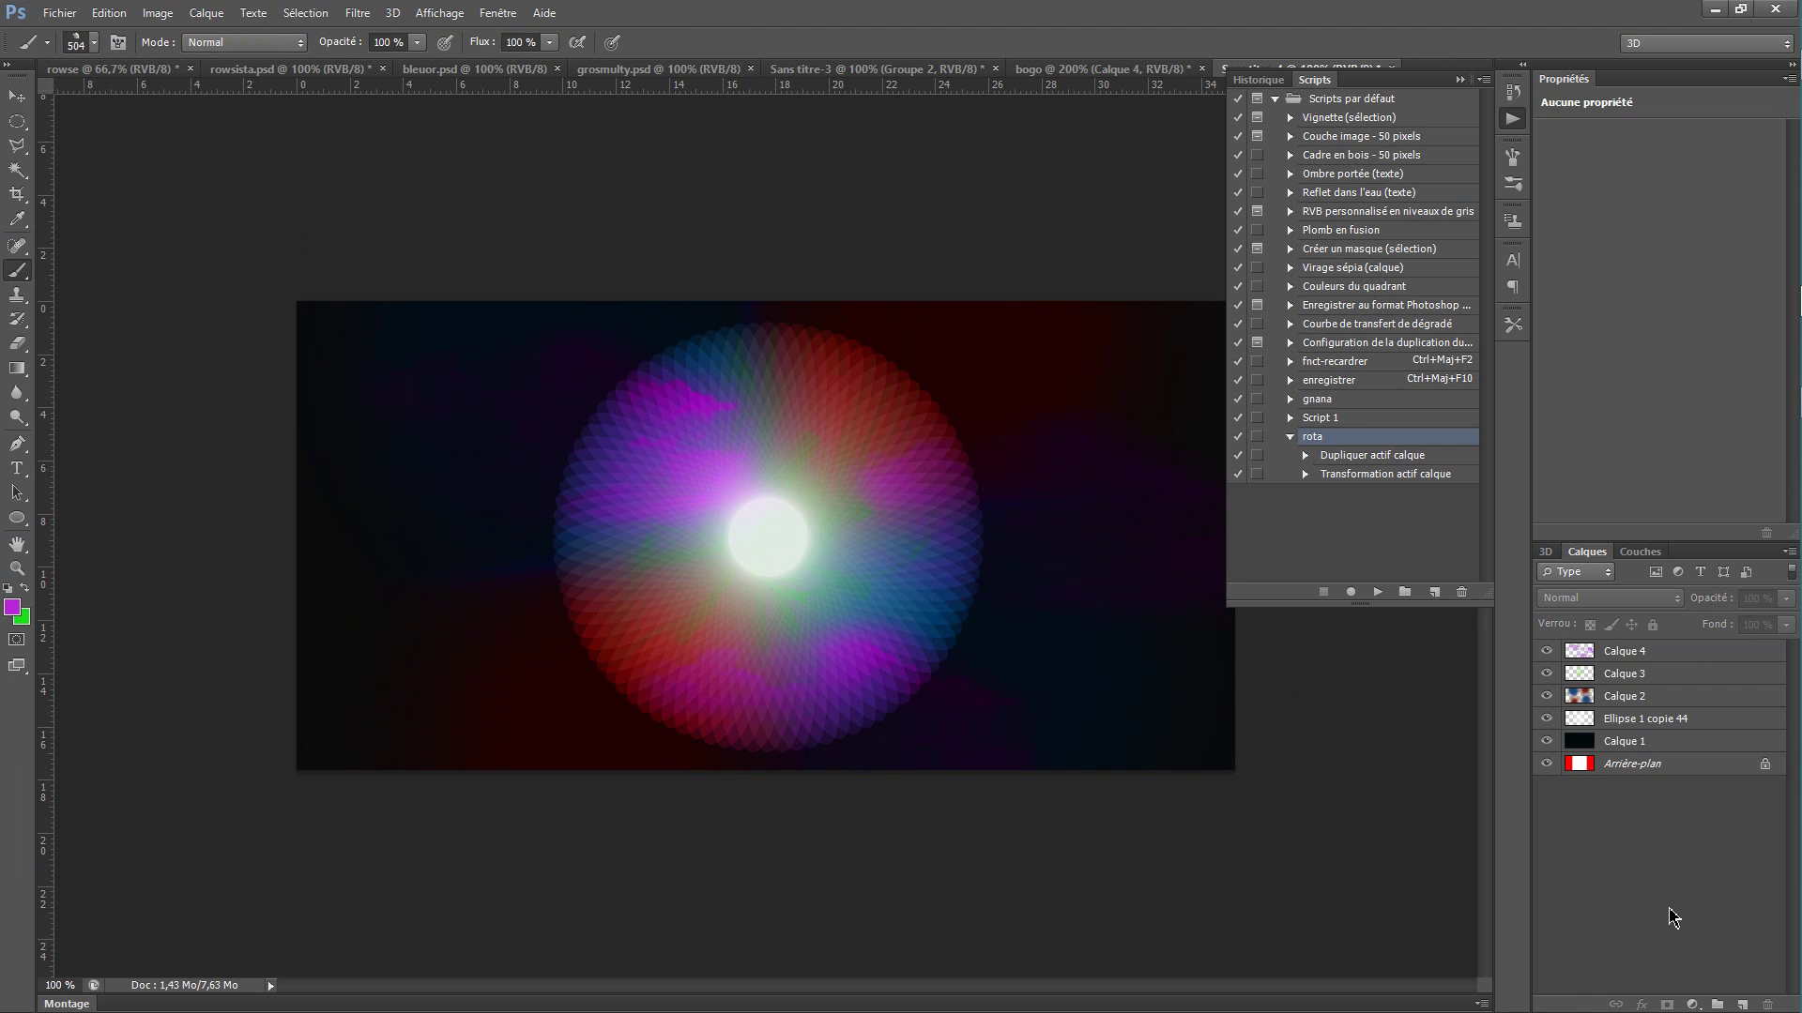
# Step: Sharpen Calque 4 with the Accentuation filter at gain 41%, radius 8,9 pixels and threshold 27, then leave no layer selected
pyautogui.click(1677, 659)
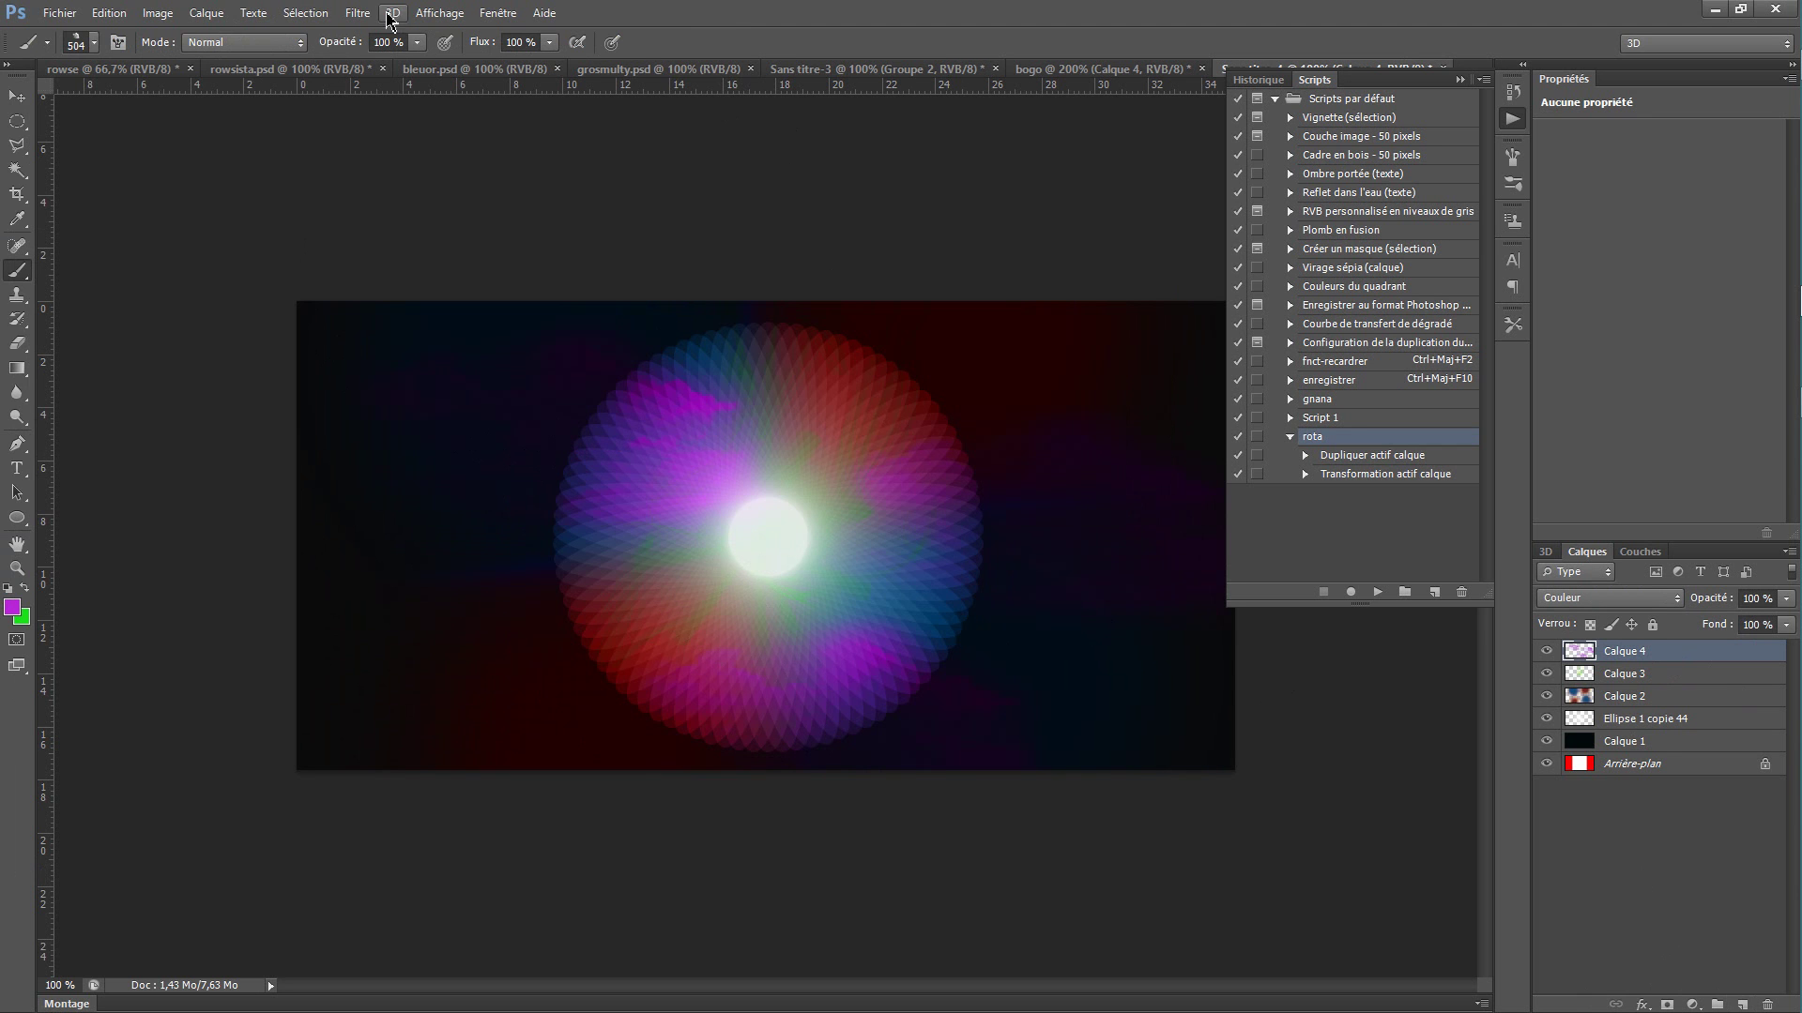
pyautogui.click(358, 13)
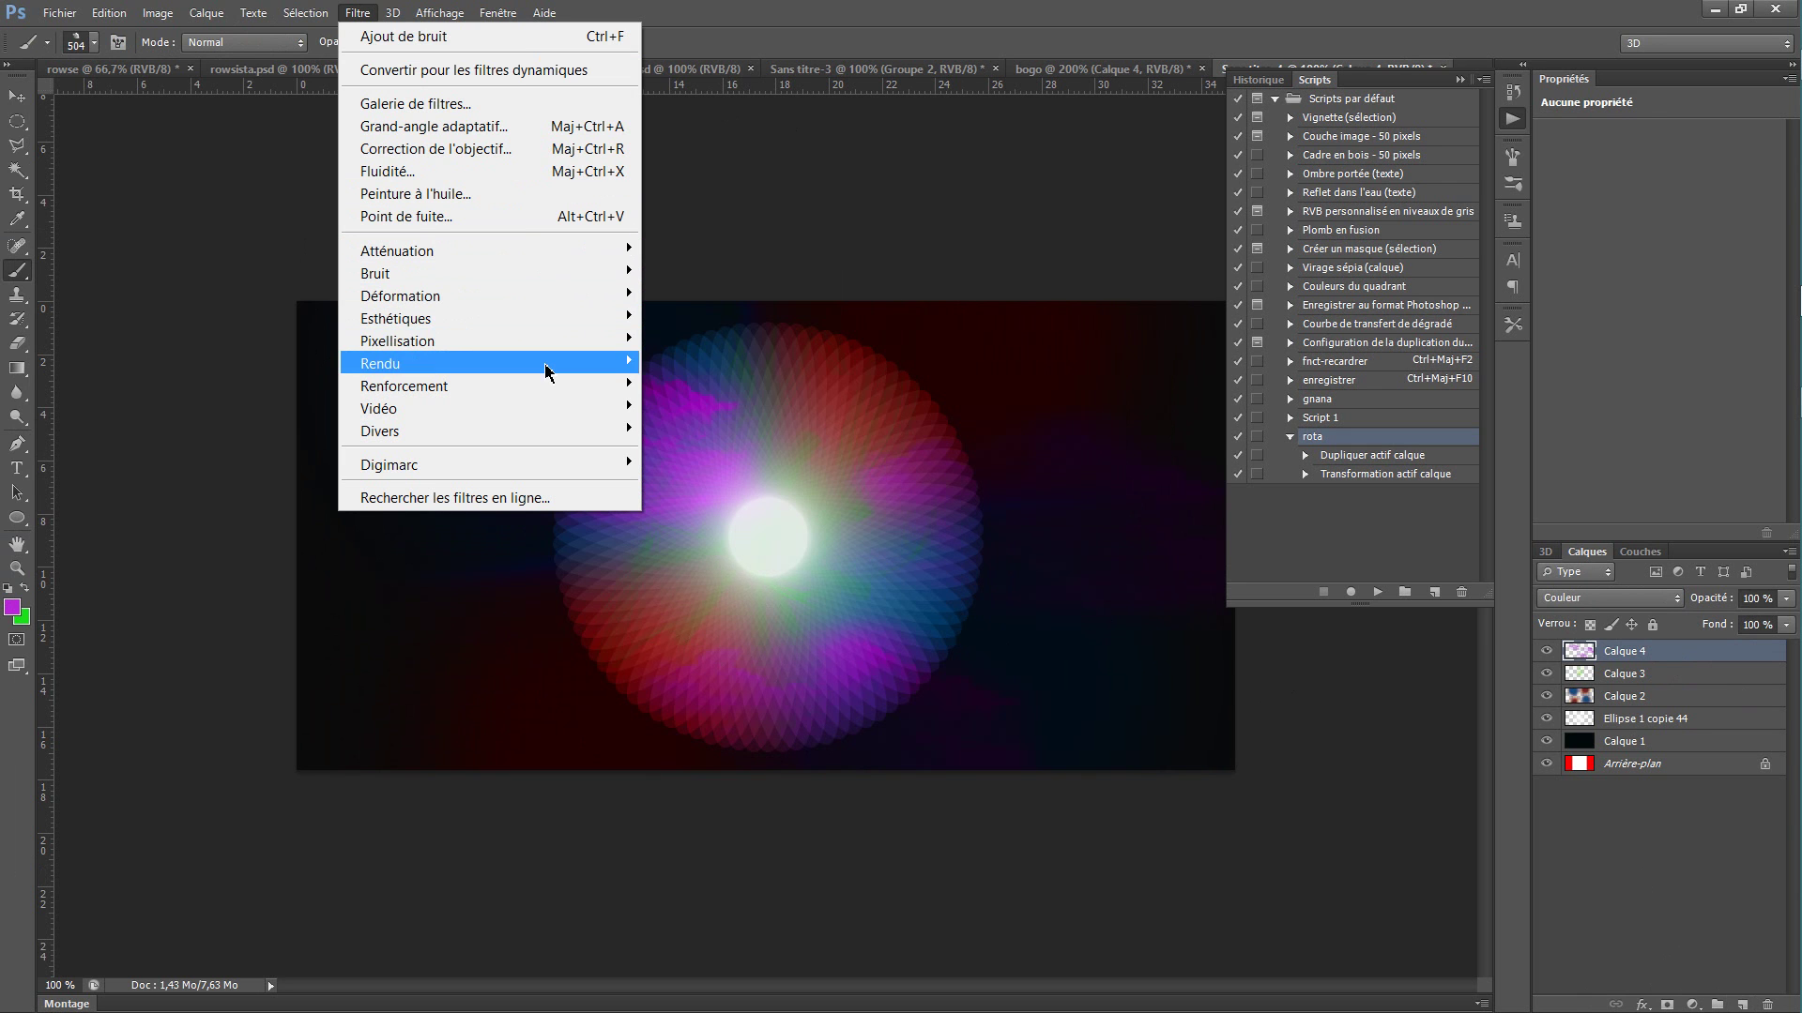
pyautogui.moveTo(549, 365)
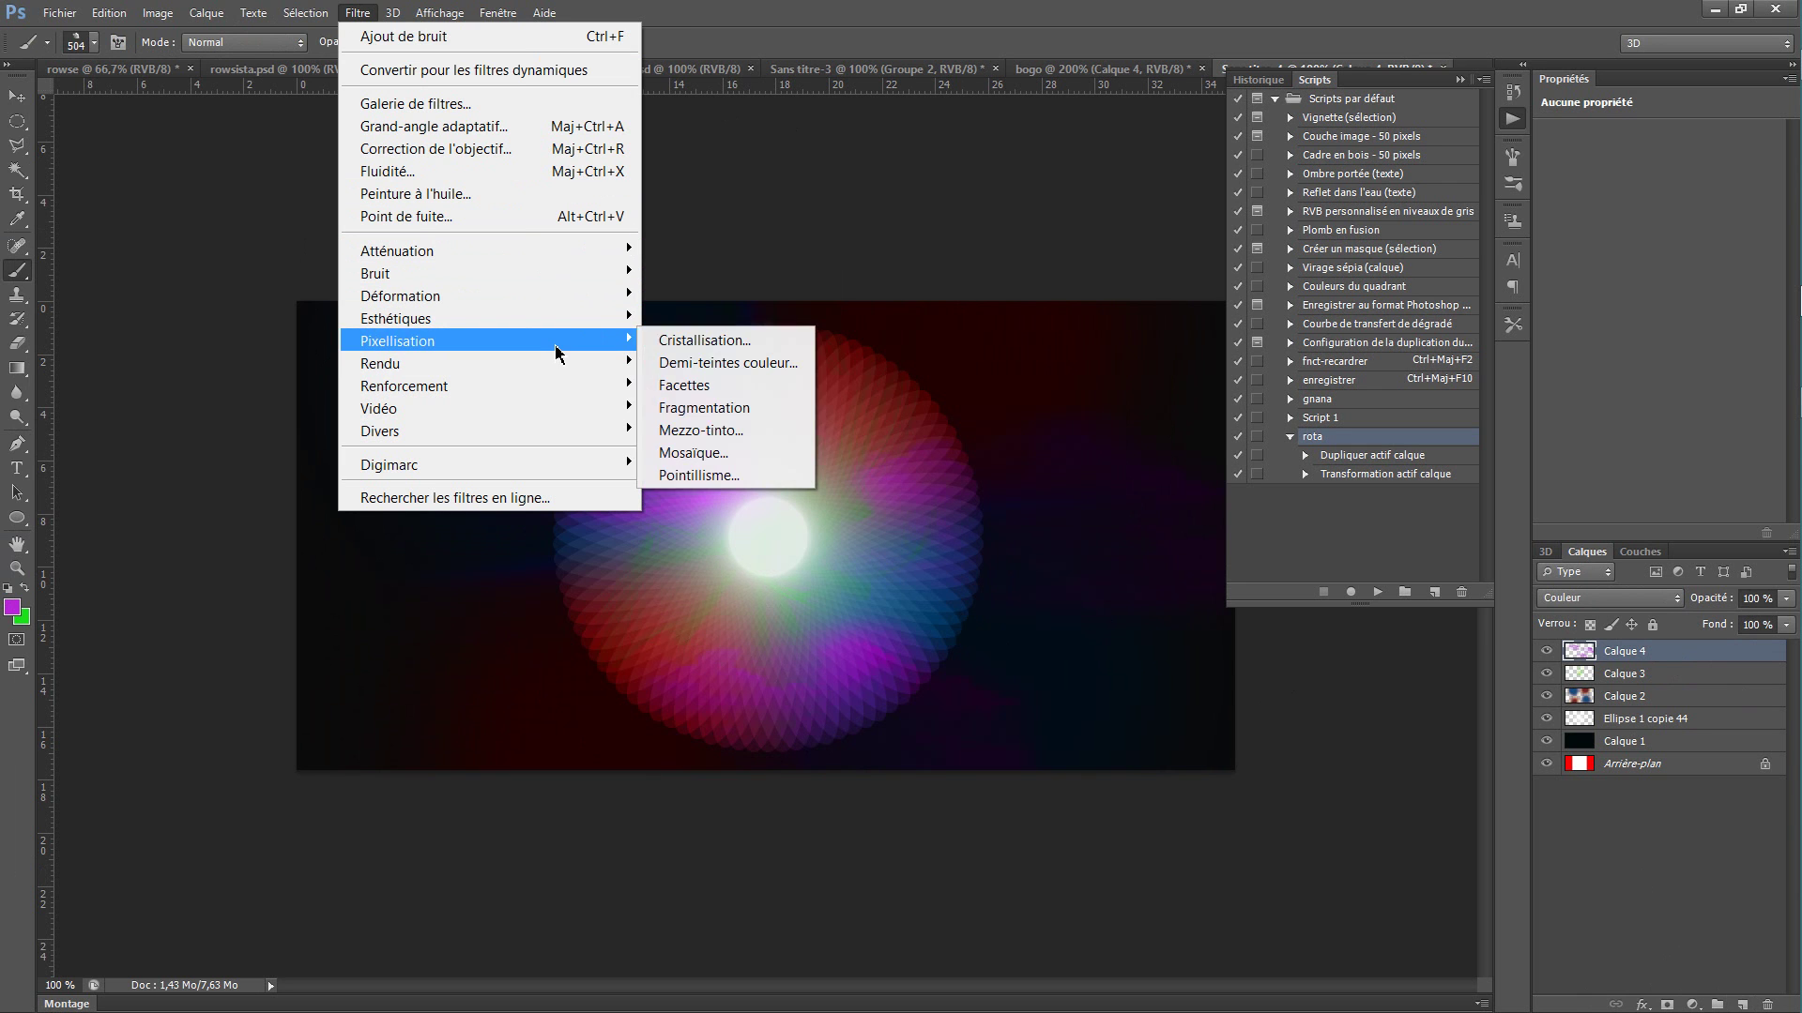
pyautogui.moveTo(568, 304)
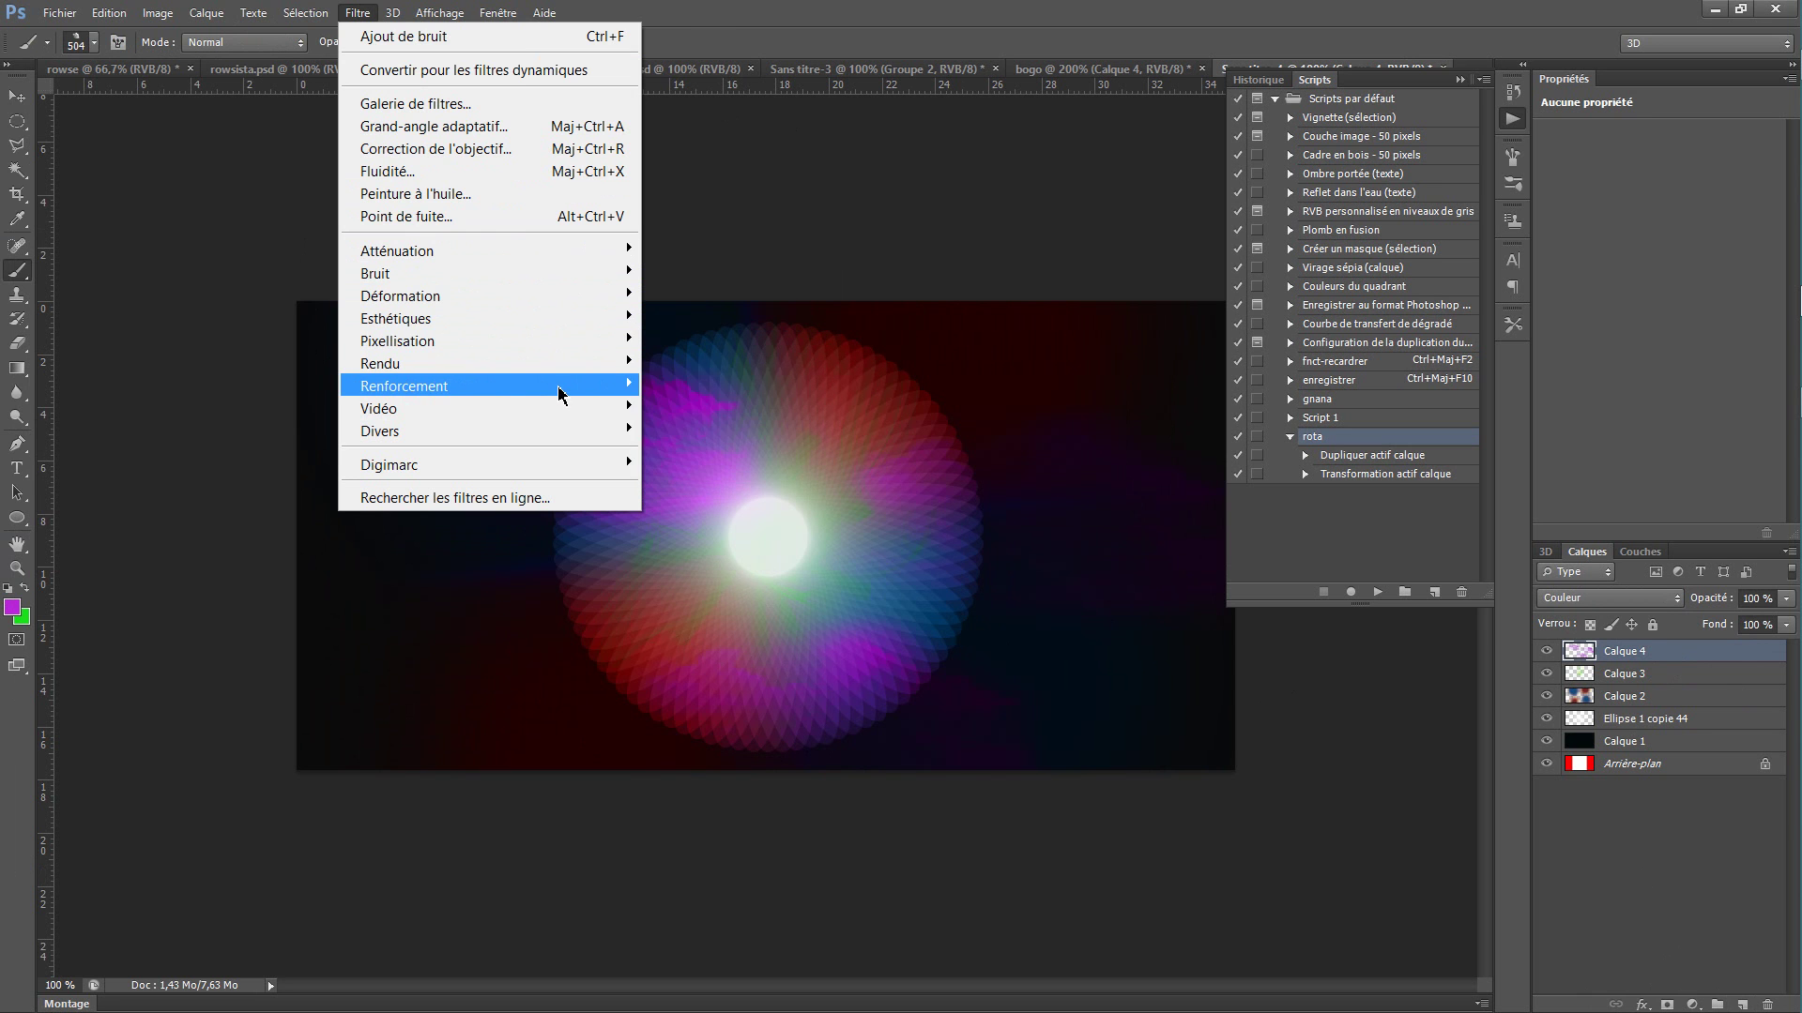
pyautogui.click(694, 391)
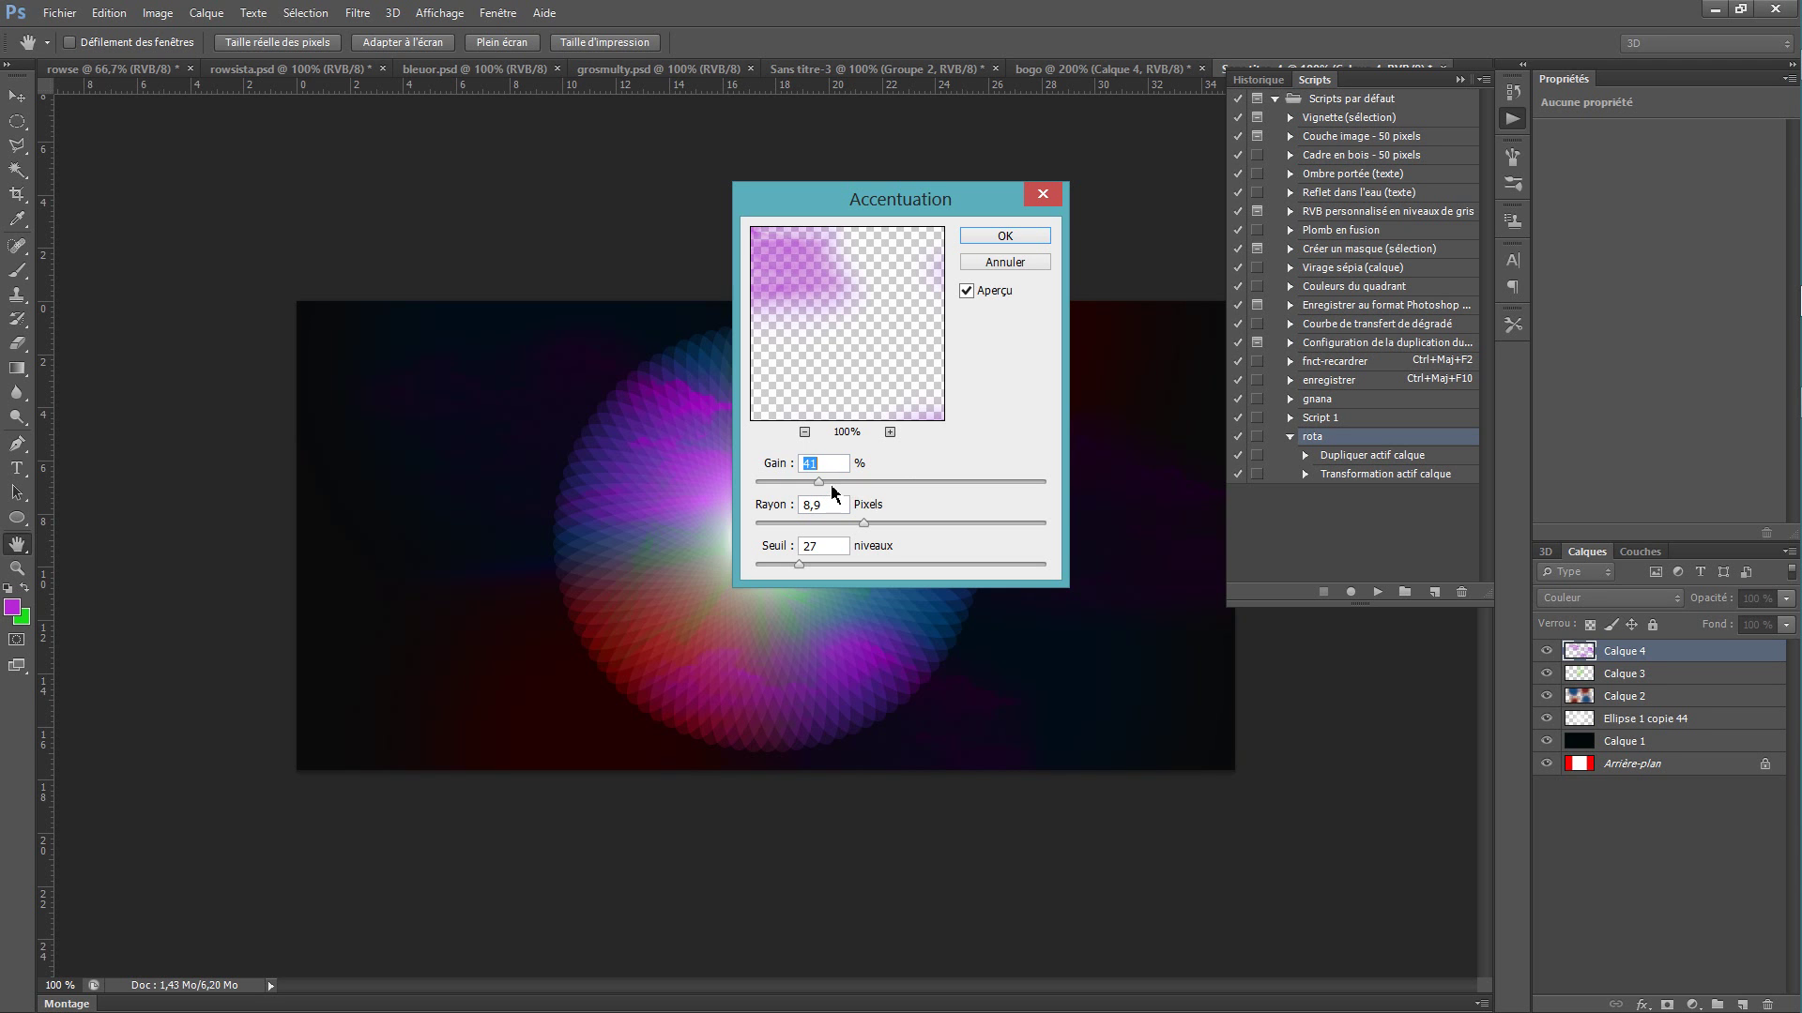
pyautogui.press('Return')
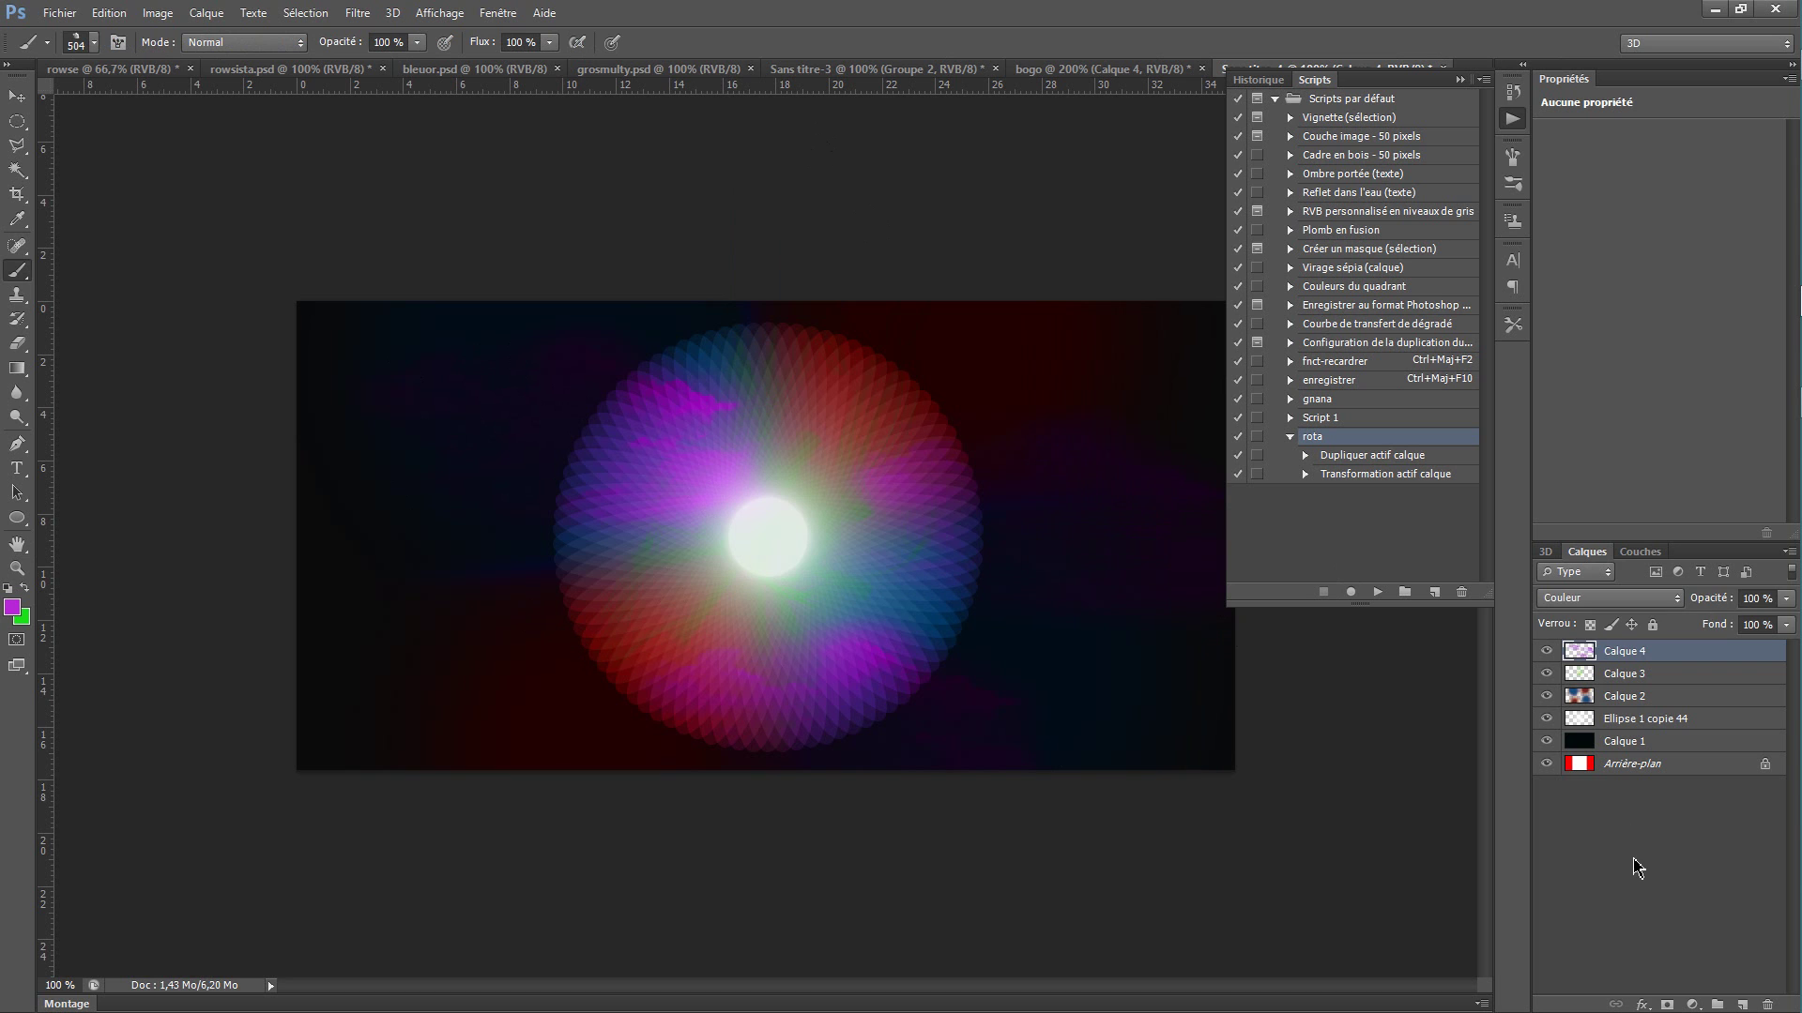
pyautogui.click(1638, 868)
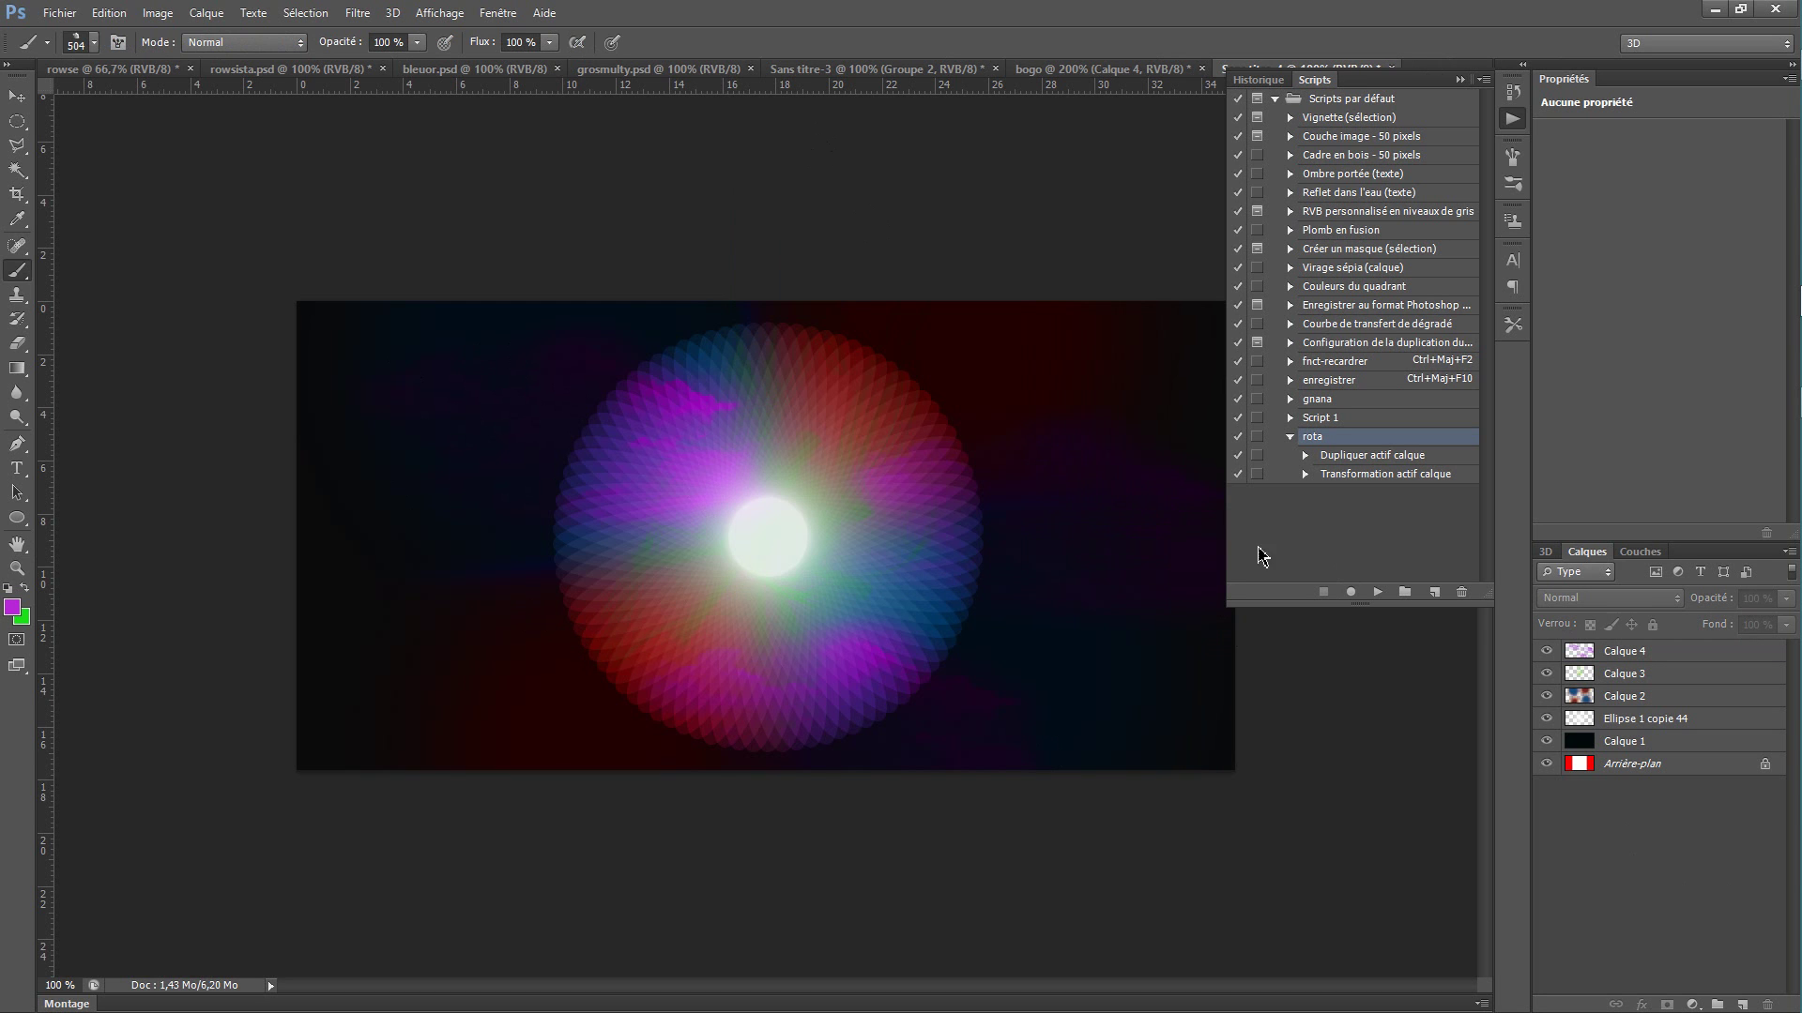
# Step: Collapse the rota script and the Scripts panel, and bring up the bogo document for viewing
pyautogui.click(1290, 439)
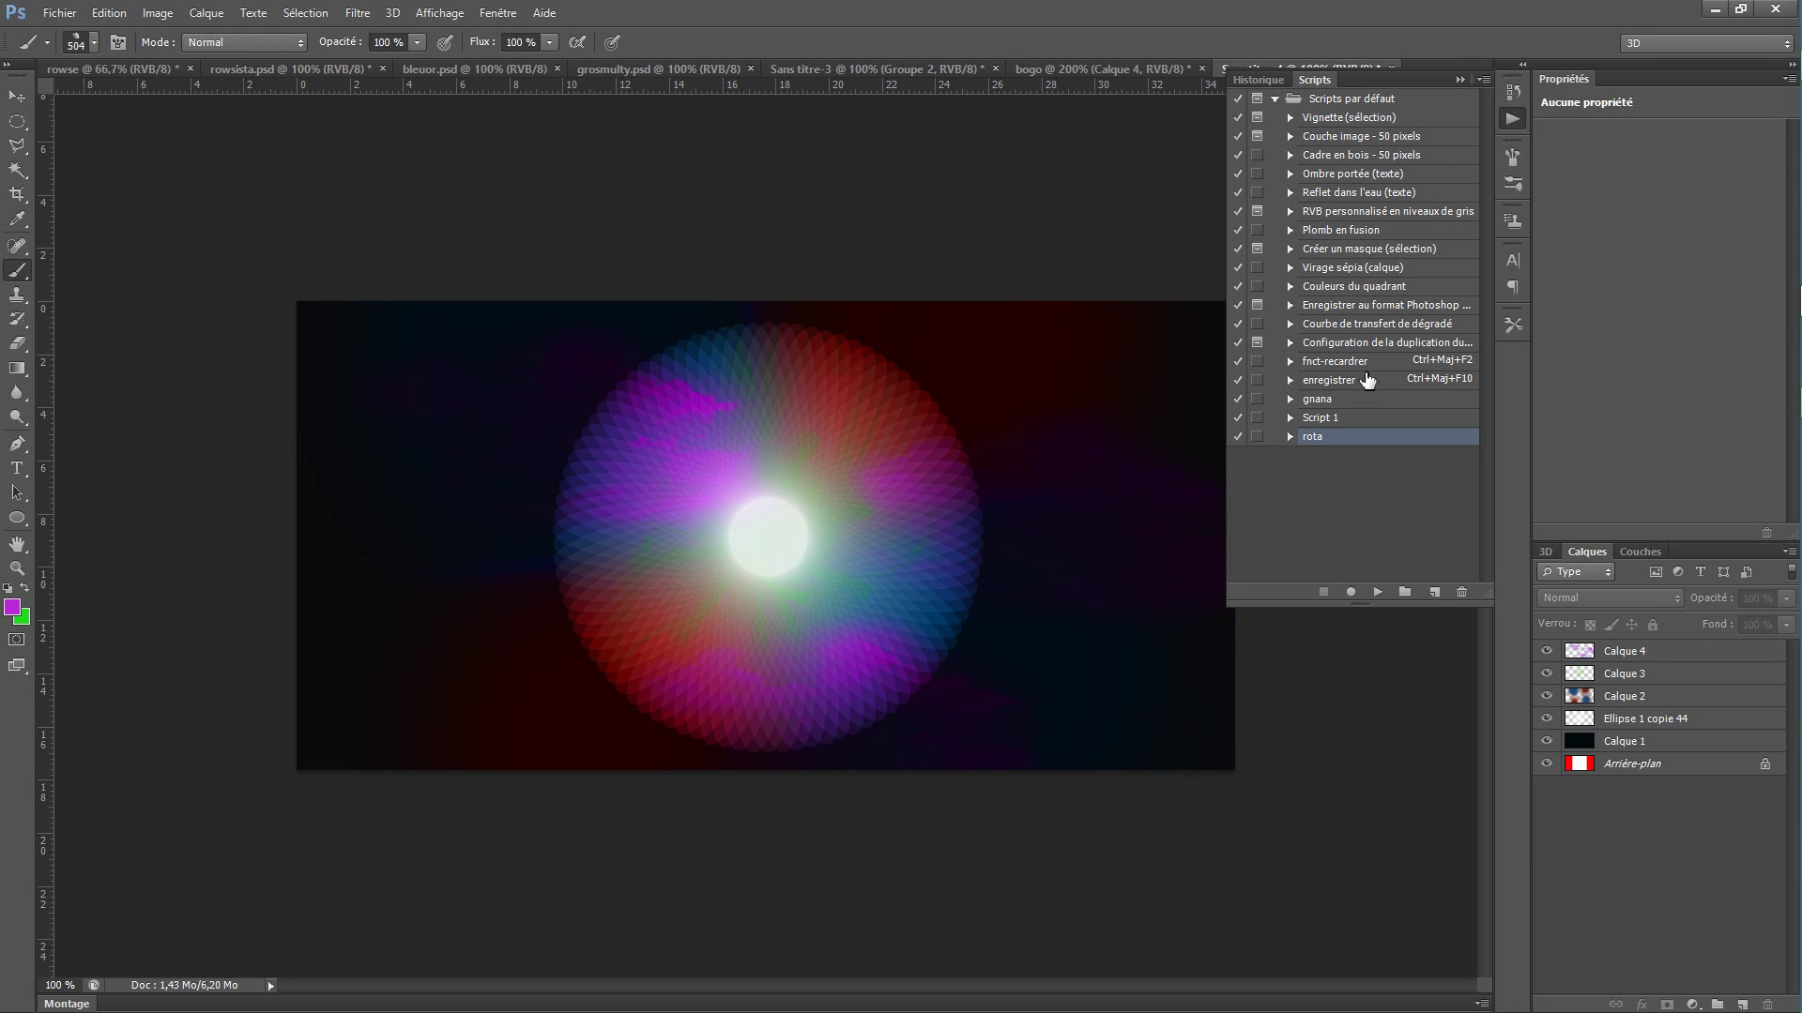
pyautogui.click(1459, 81)
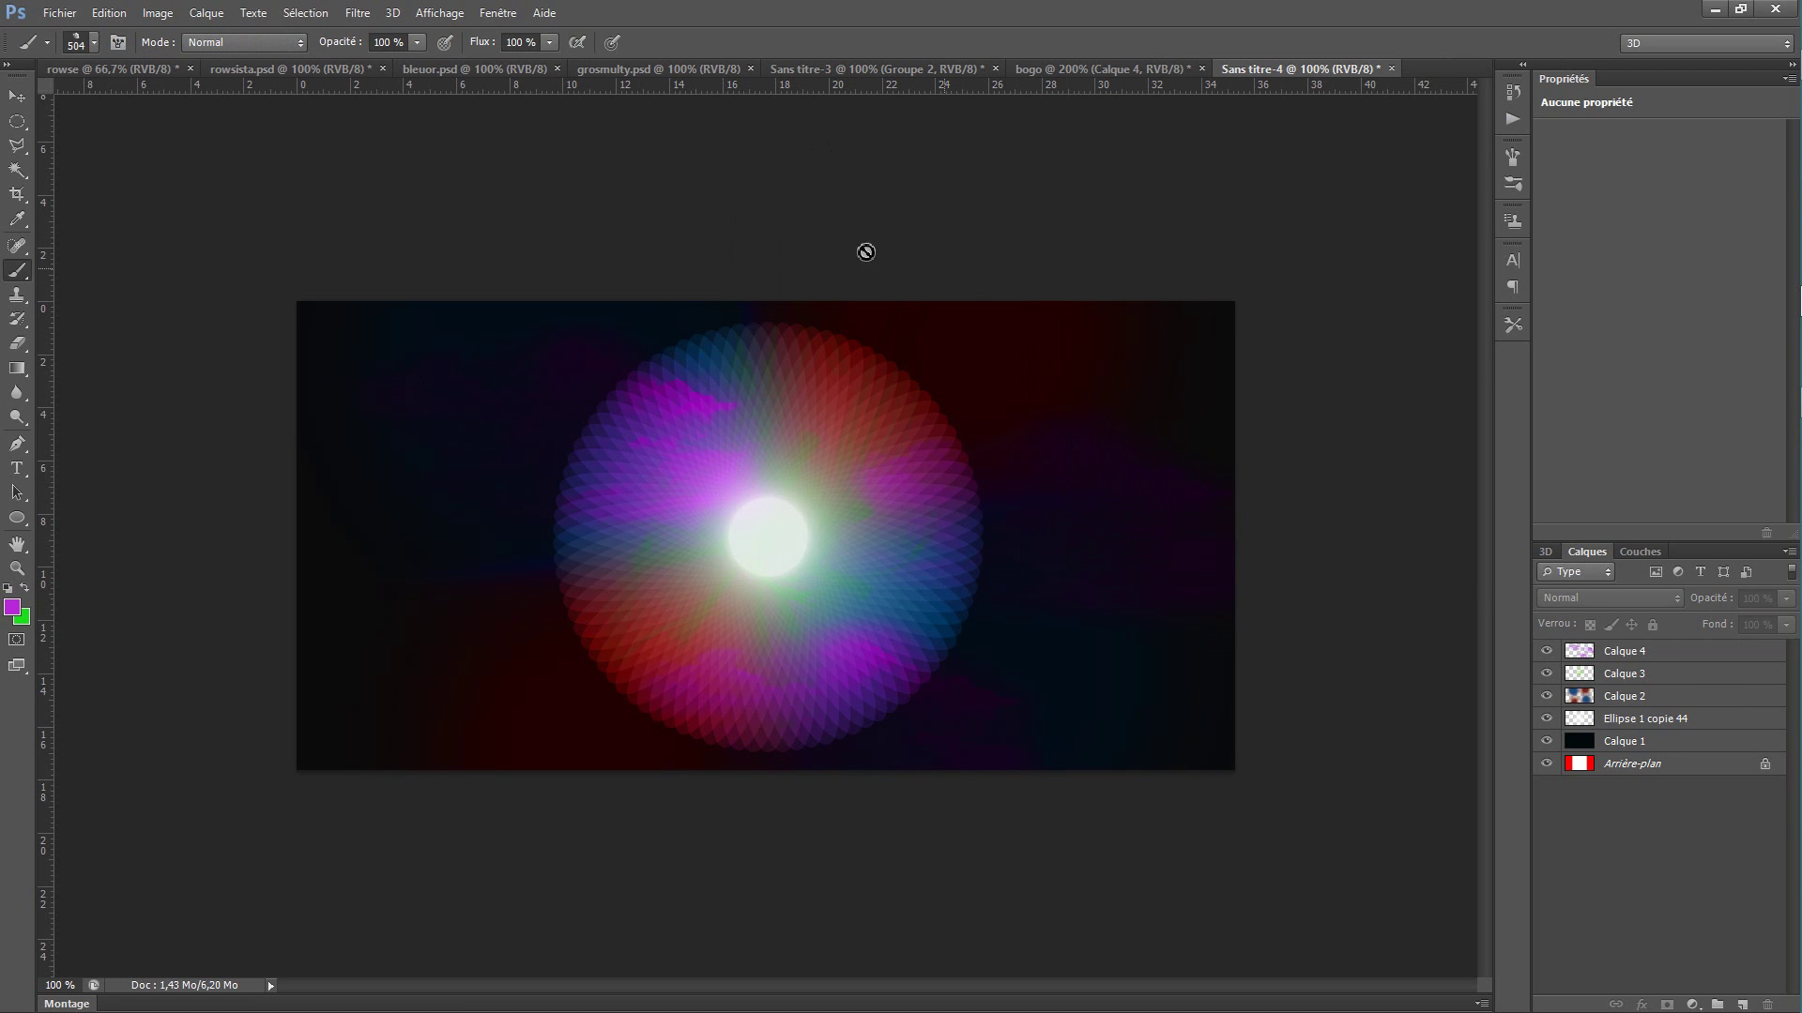
pyautogui.click(1048, 75)
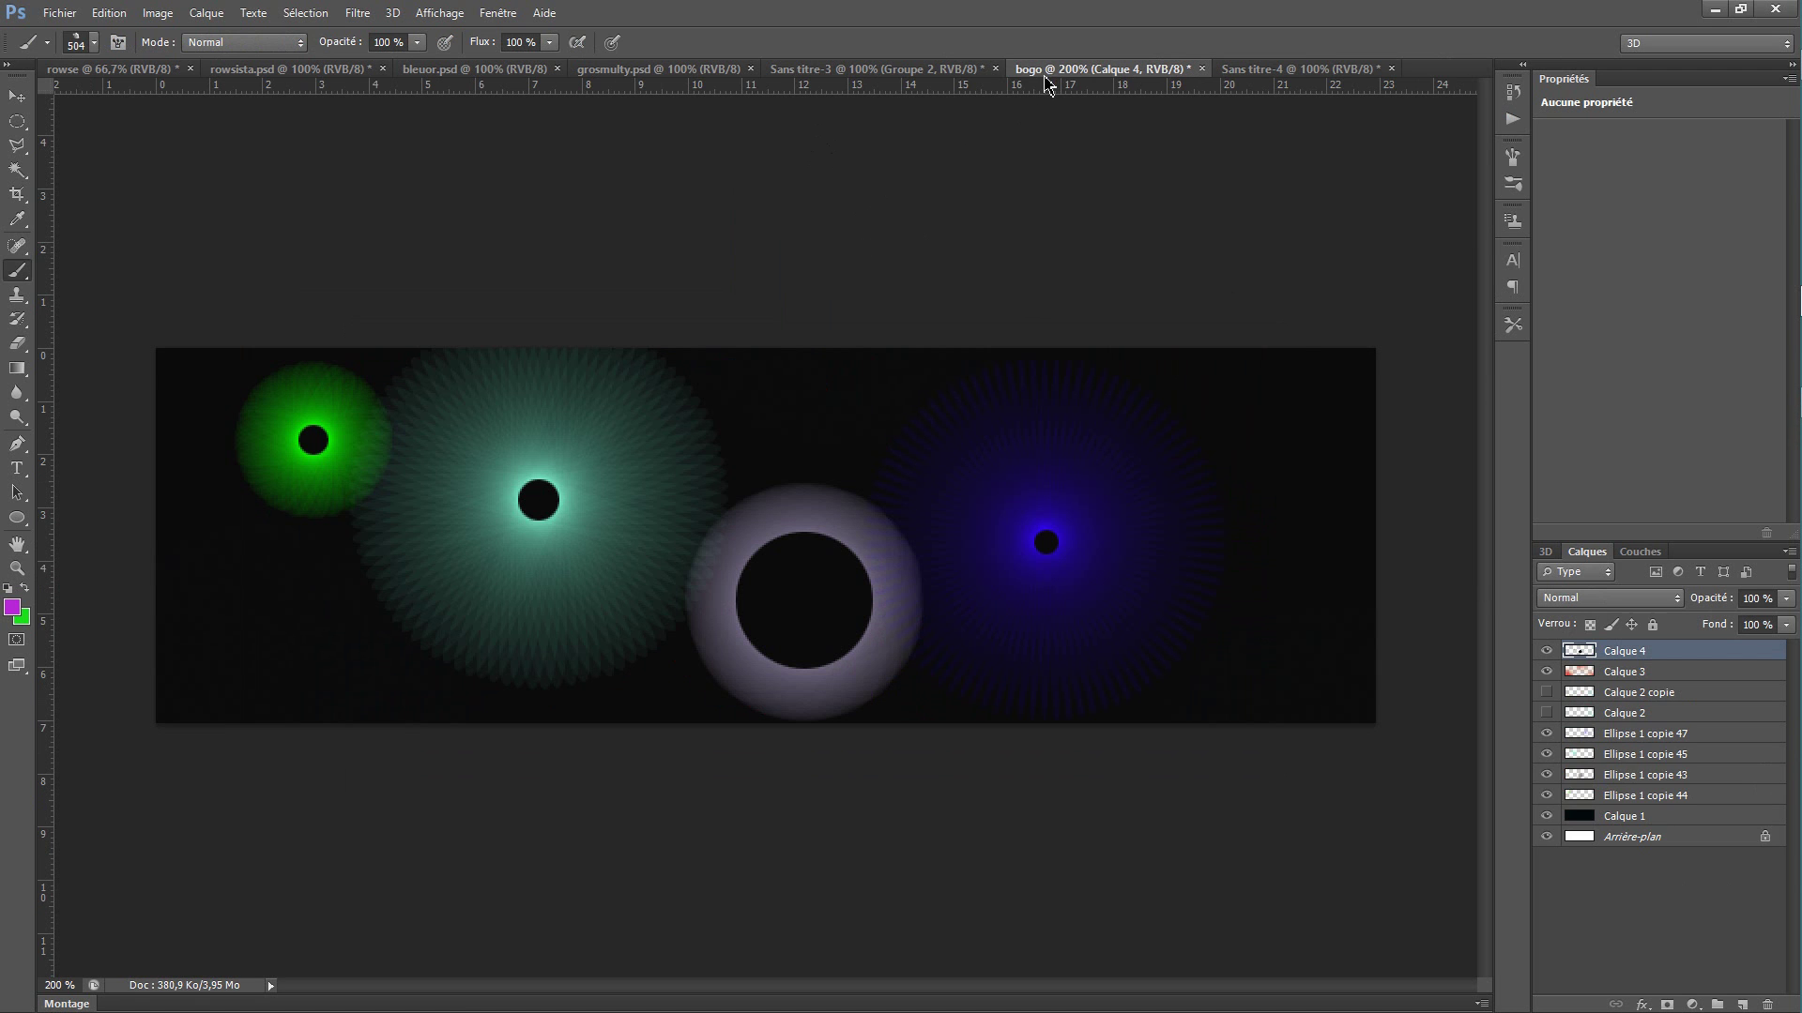
# Step: In Sans titre-3, show Calque 9, Calque 9 copie 2, Noir et blanc 1 and Calque 11, hide Calque 8 copie 2, and deselect all layers
pyautogui.click(939, 75)
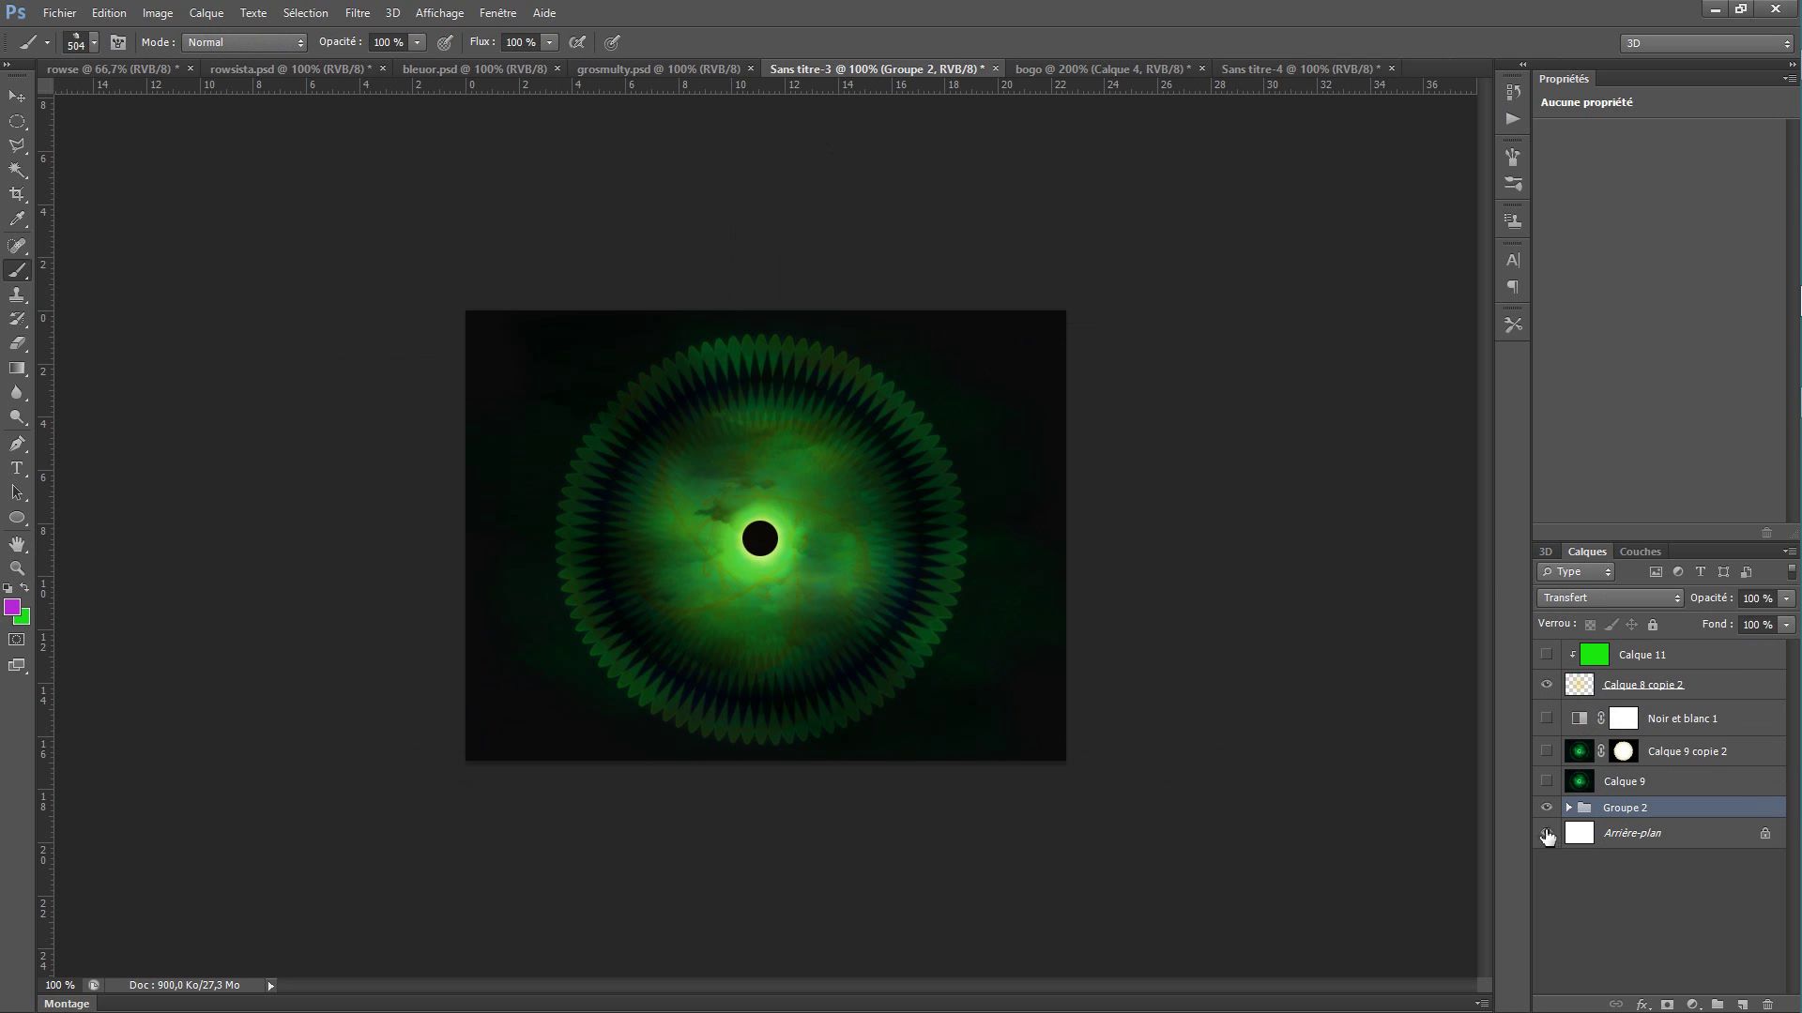
pyautogui.click(1546, 751)
pyautogui.click(1547, 781)
pyautogui.click(1547, 718)
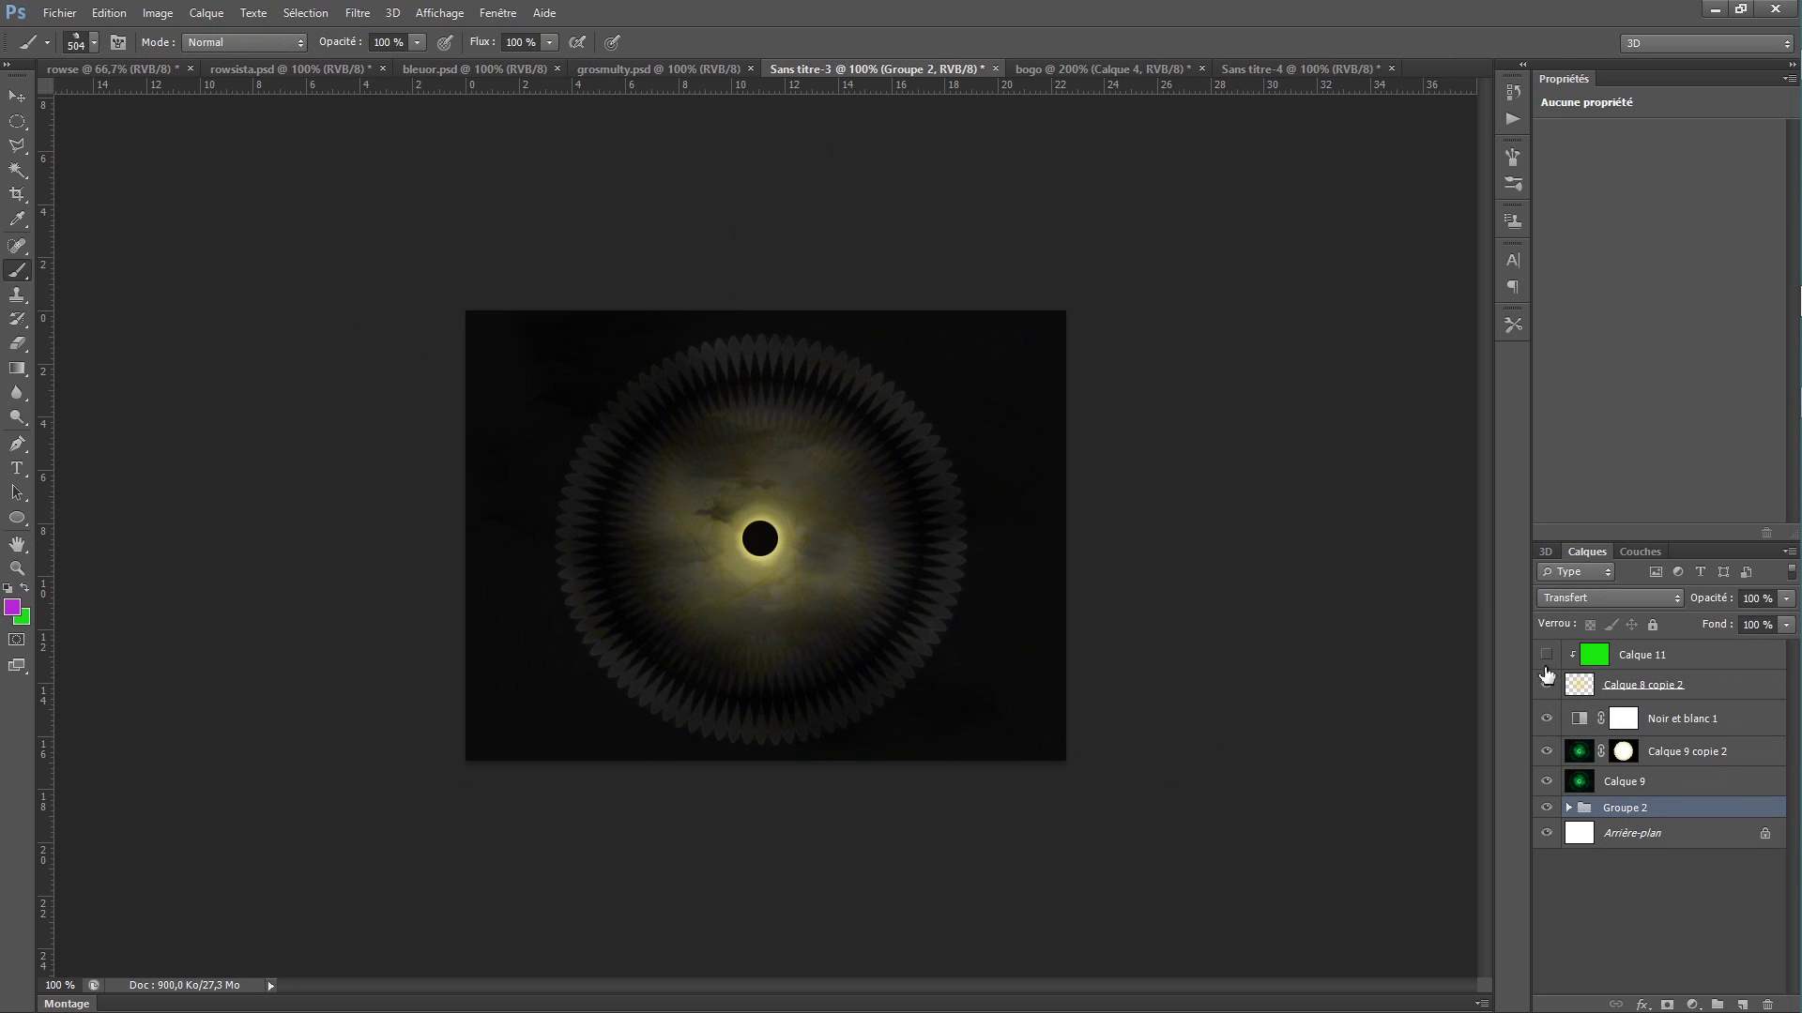
pyautogui.click(1547, 685)
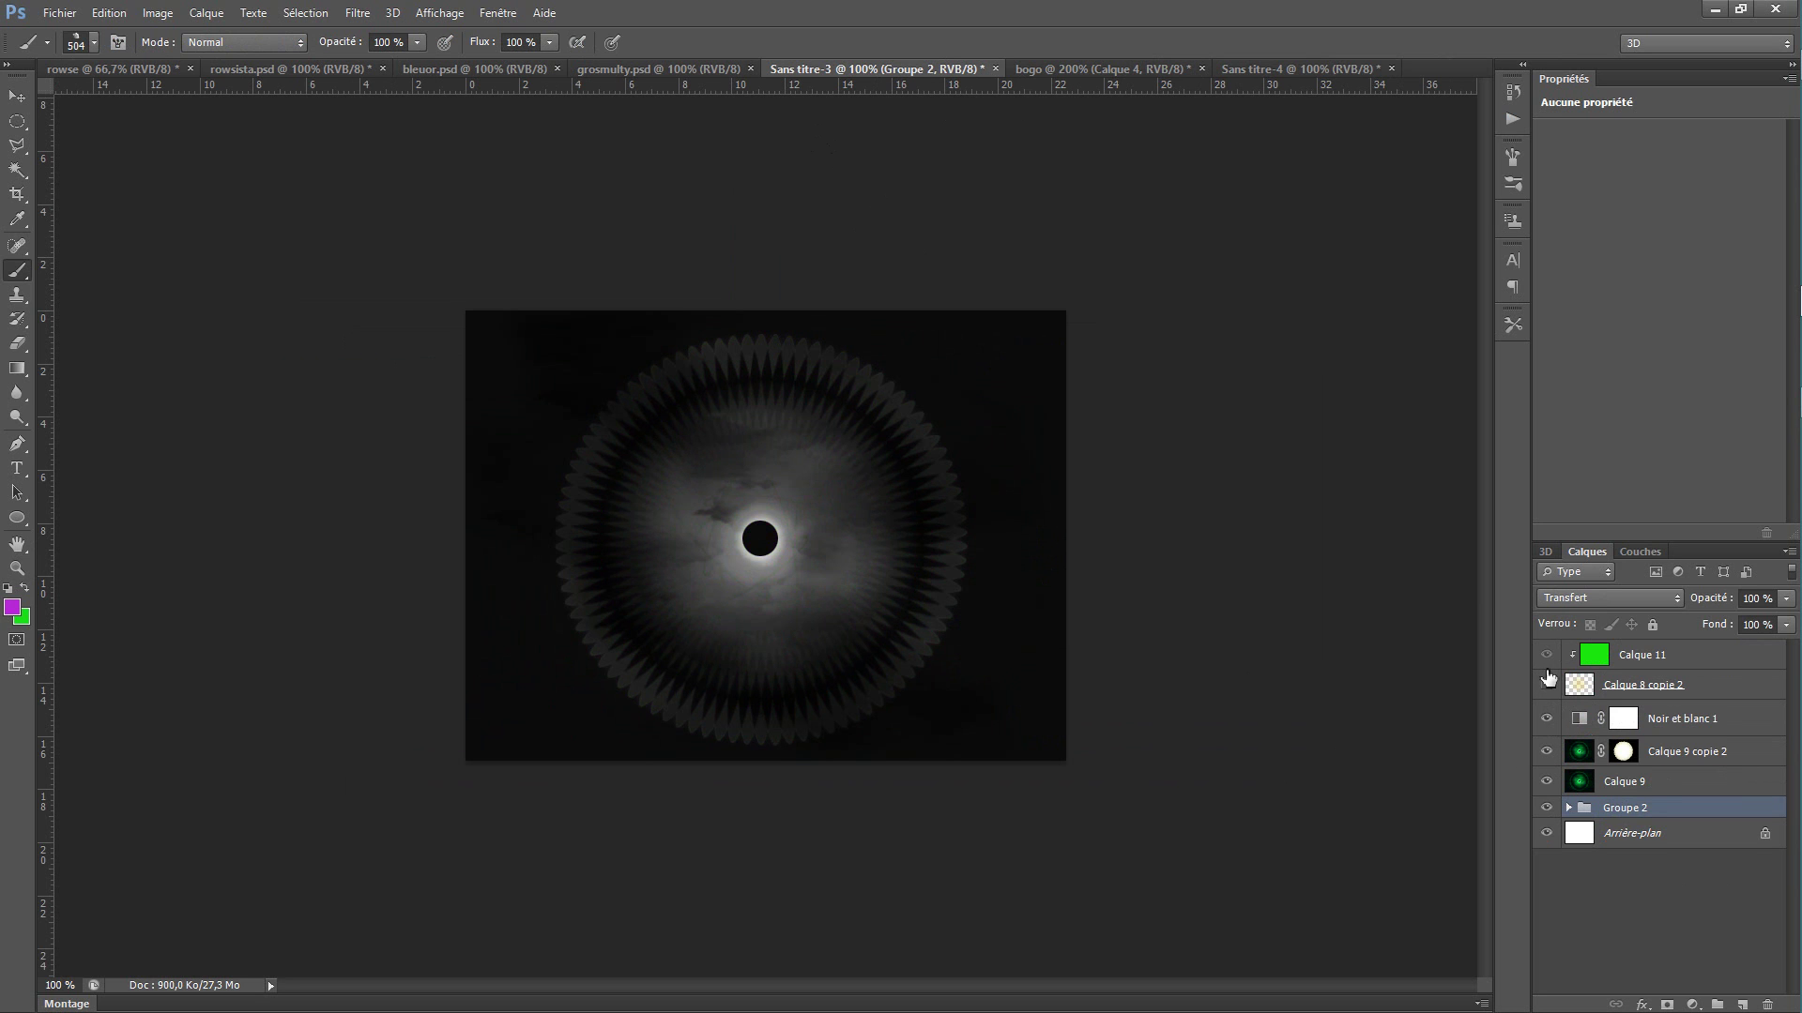
pyautogui.click(1603, 943)
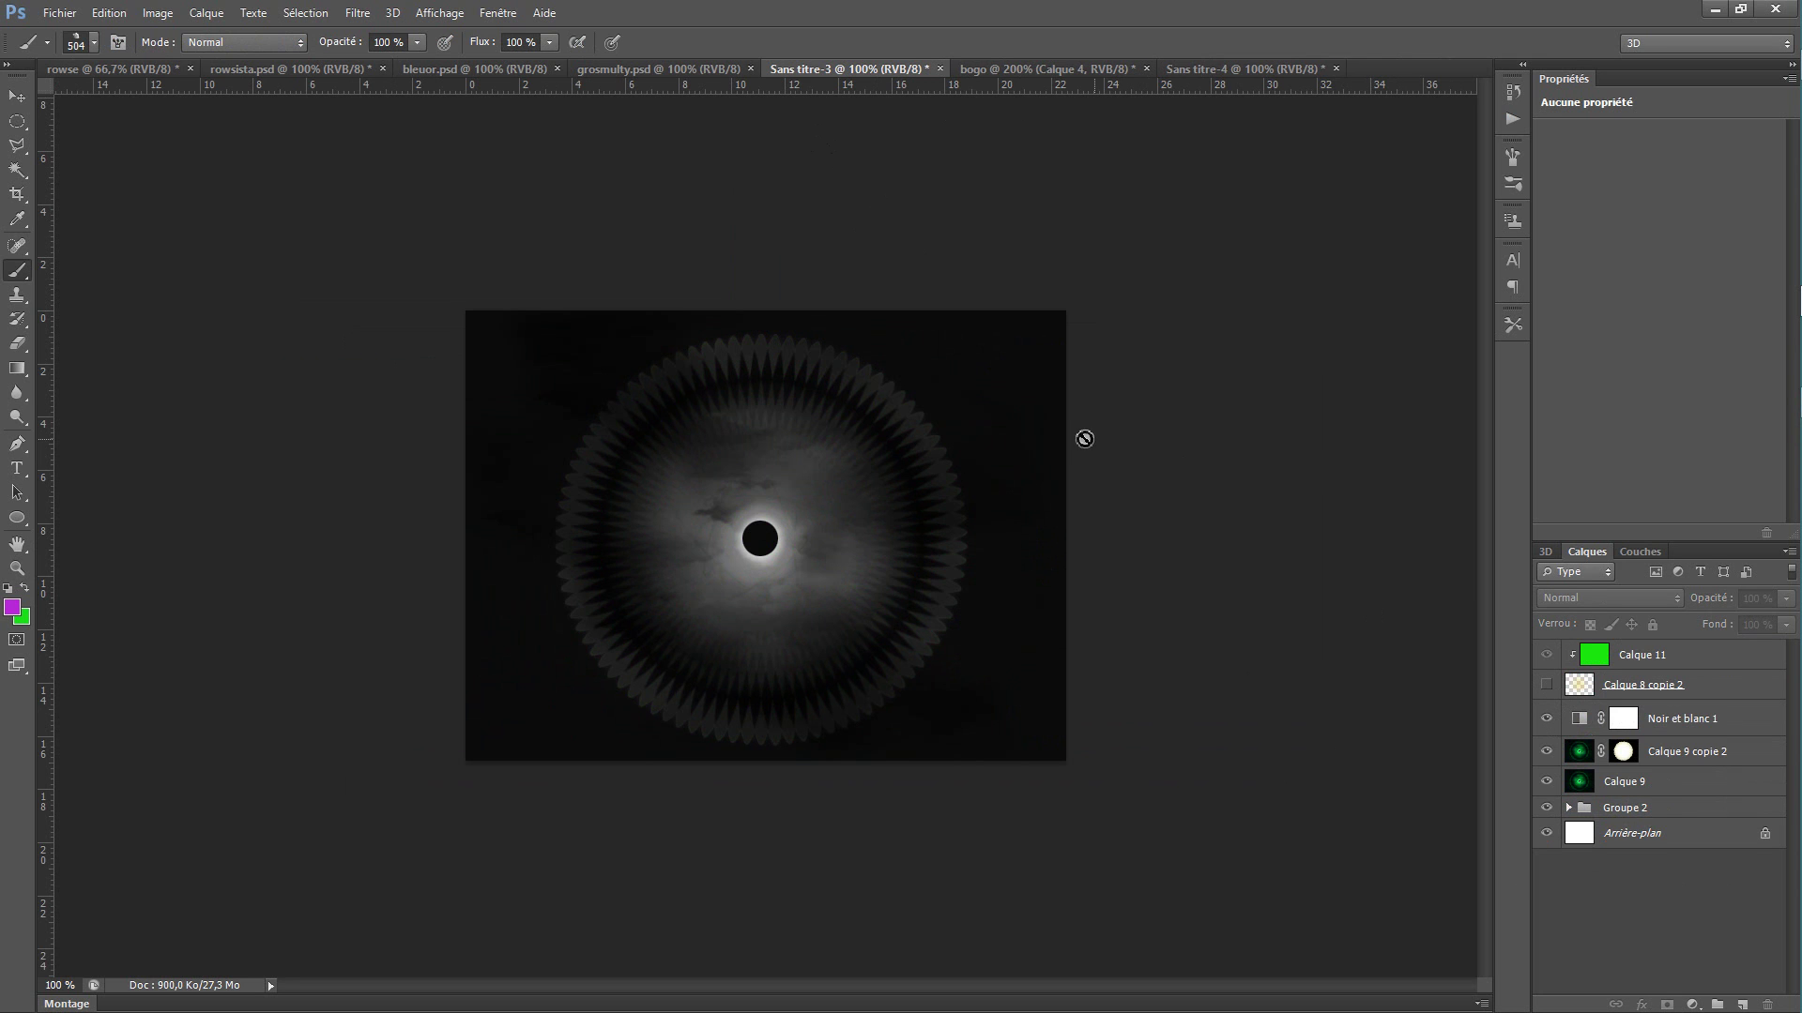
# Step: Switch back to the Sans titre-4 document to view the coloured circle
pyautogui.click(1257, 73)
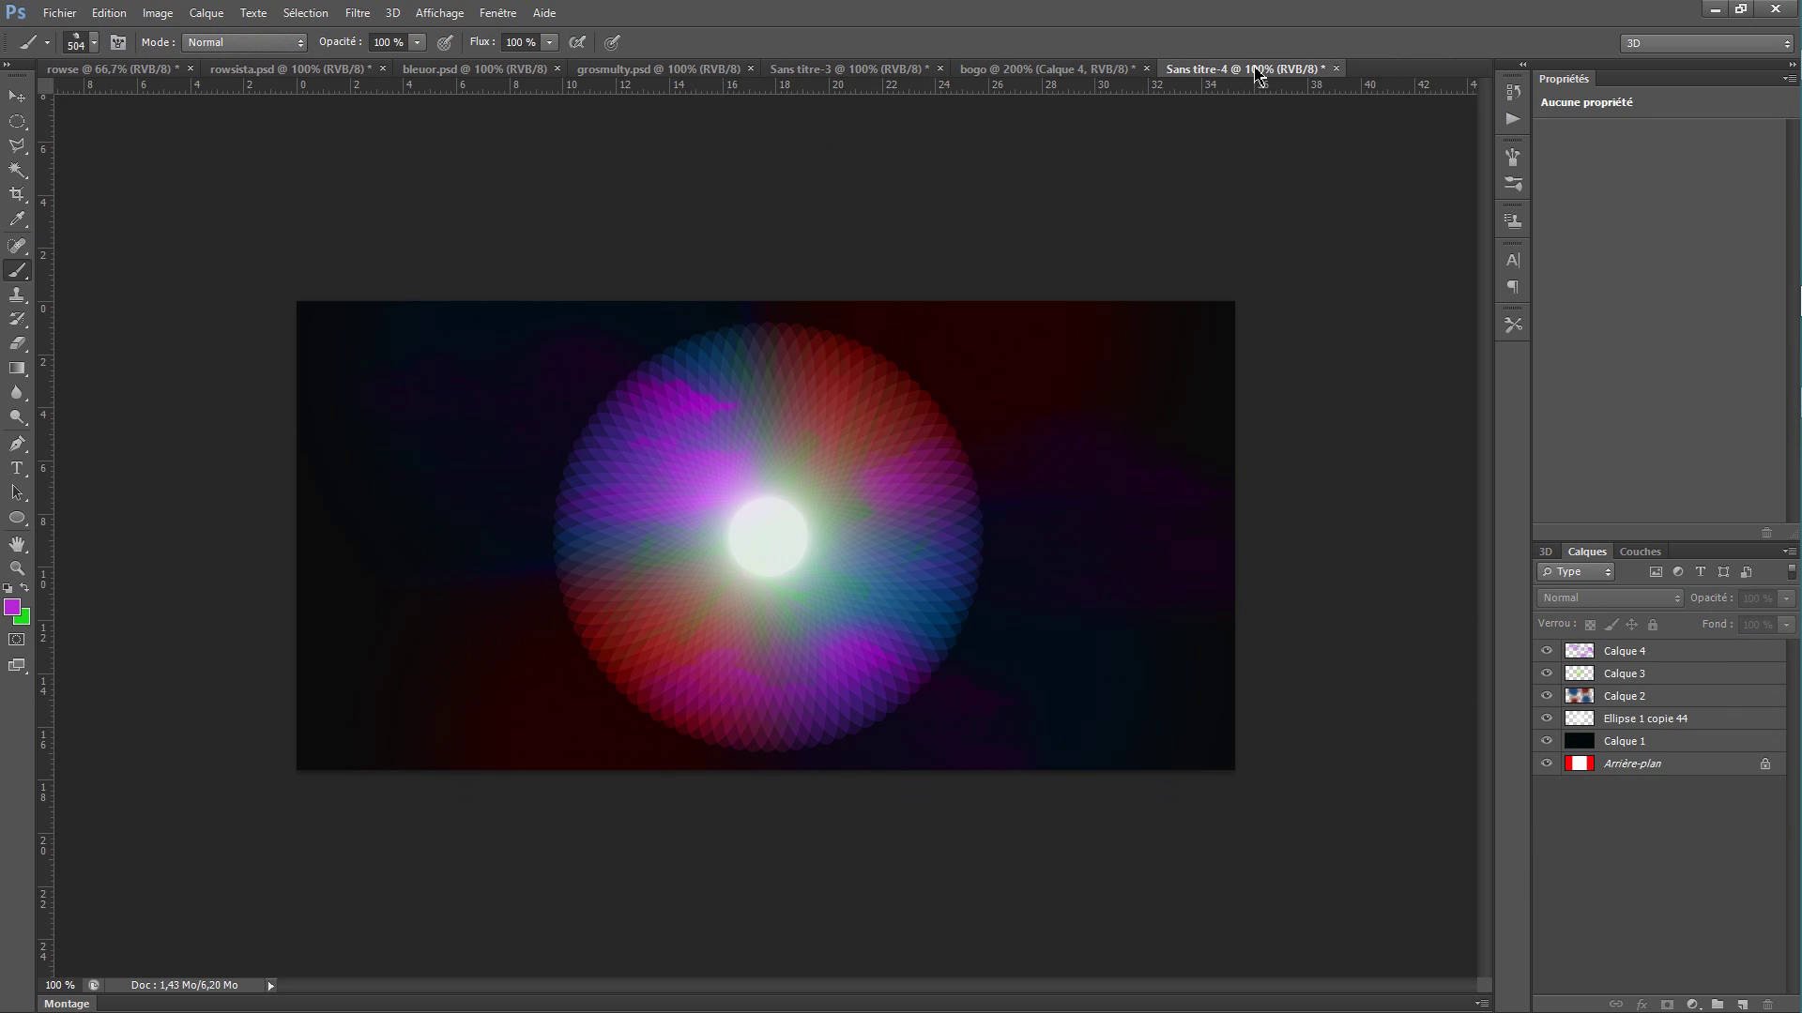
pyautogui.click(1332, 457)
pyautogui.click(885, 388)
pyautogui.click(893, 382)
pyautogui.press('Return')
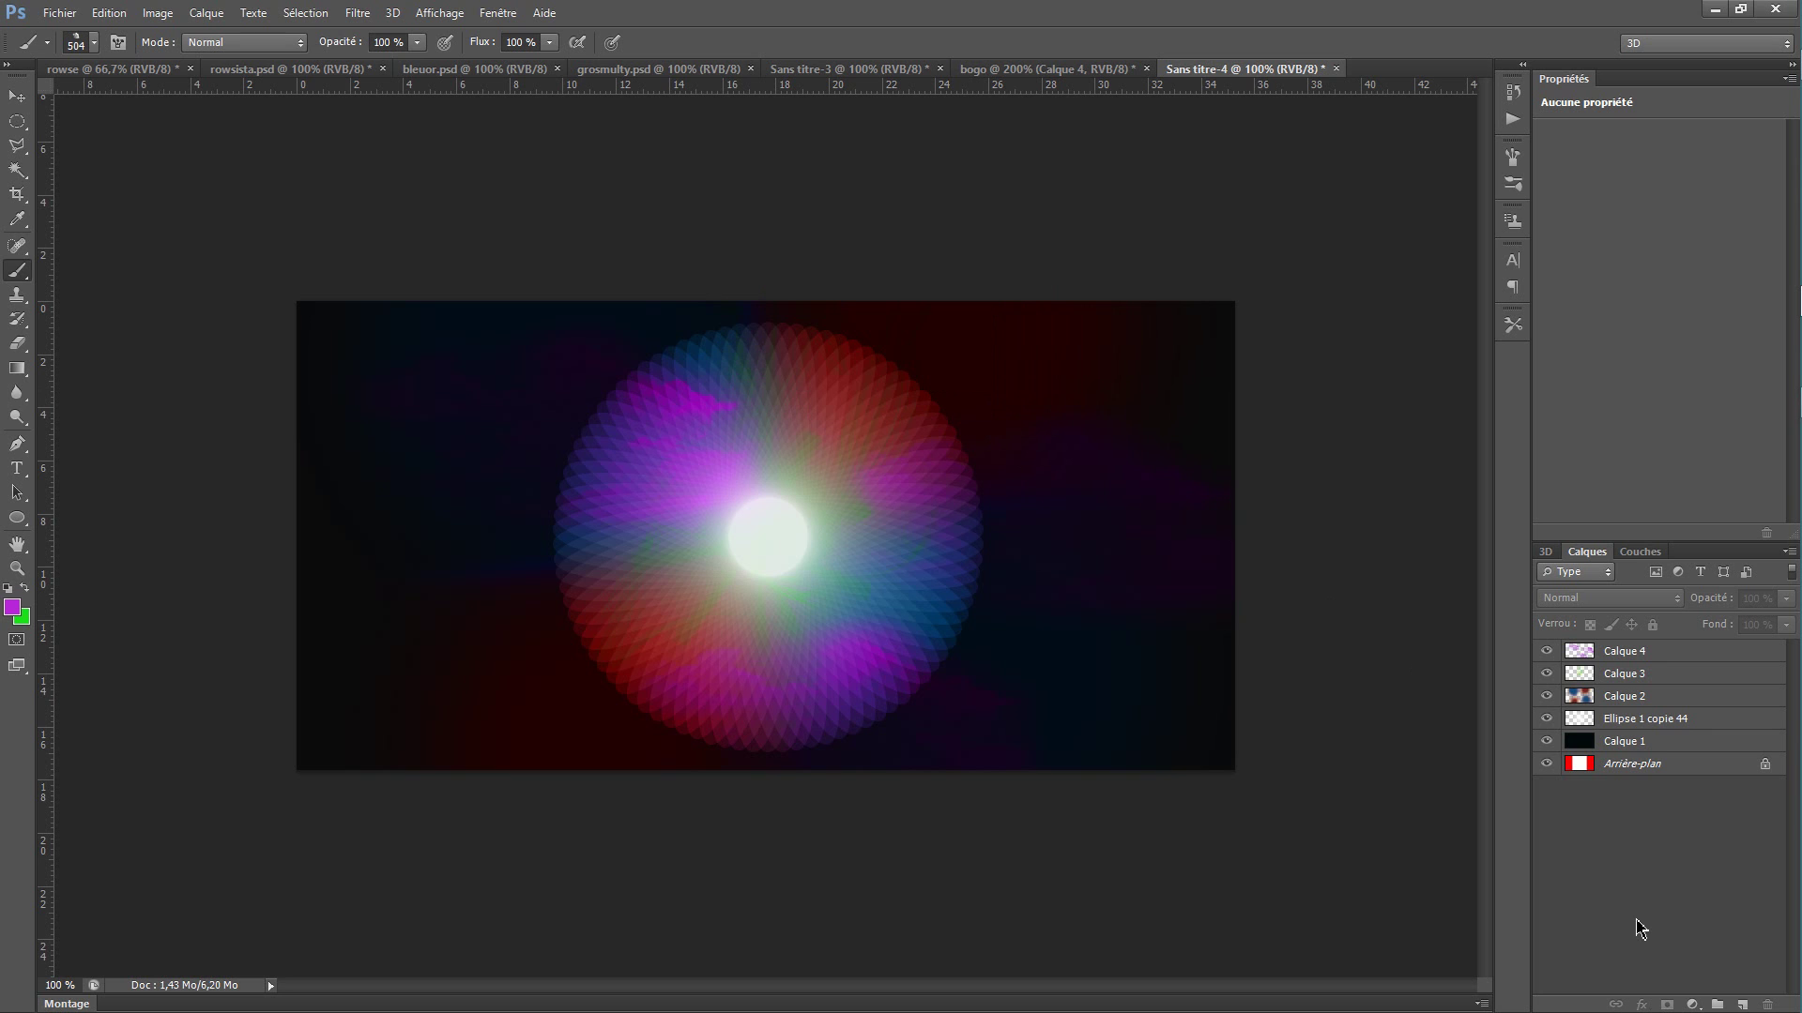